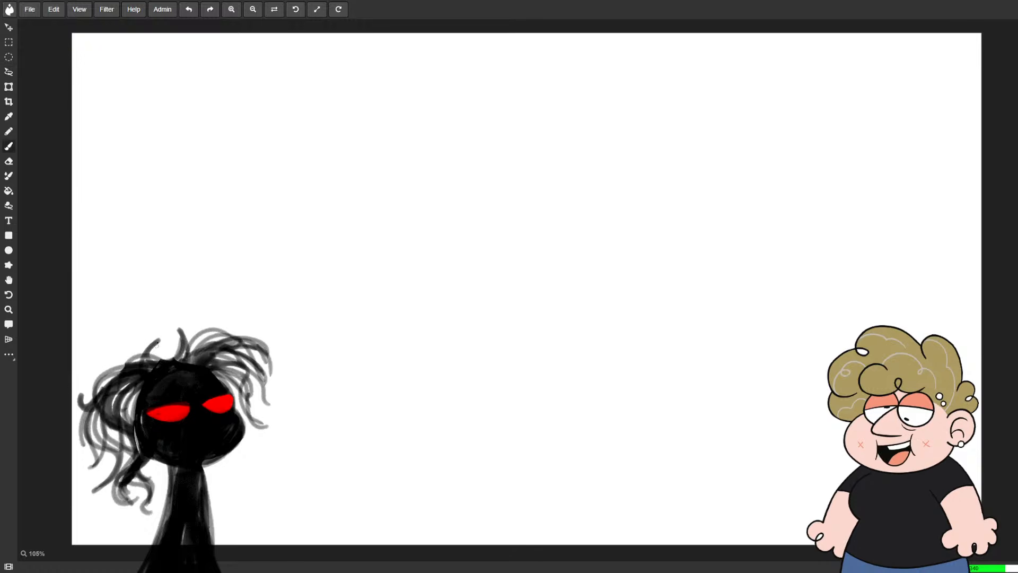
- Sketch a small wild-haired character with a long neck and curling tendrils in dark red, and delete a stray bit near its base
left_click_drag(153, 356, 163, 351)
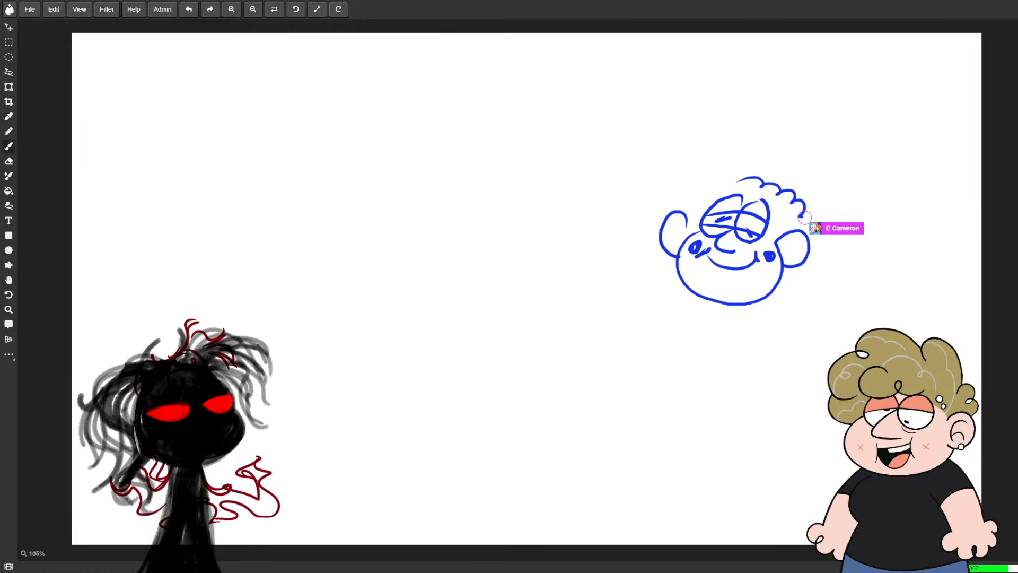
left_click_drag(184, 539, 178, 512)
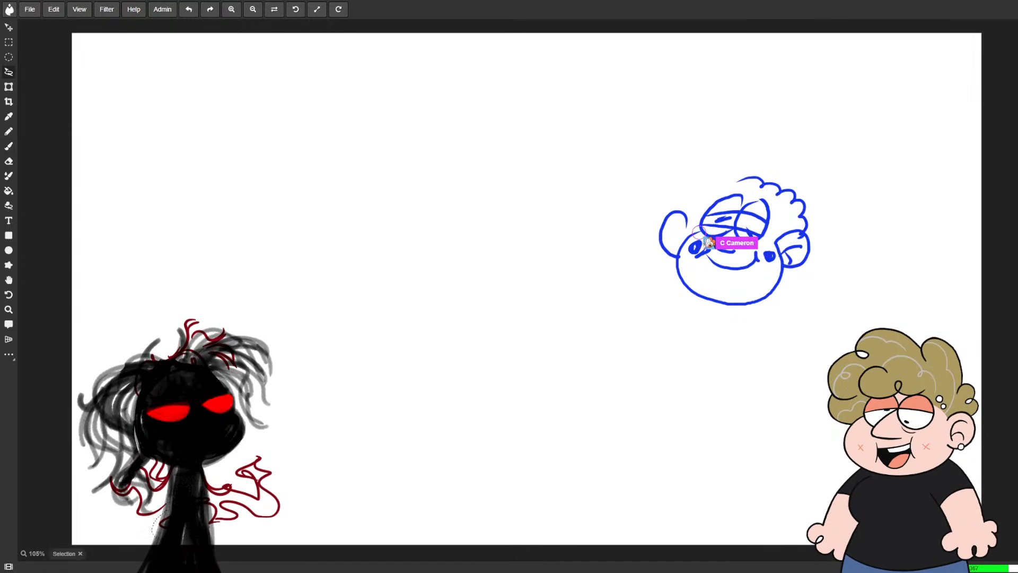
key("Delete")
left_click_drag(256, 432, 250, 431)
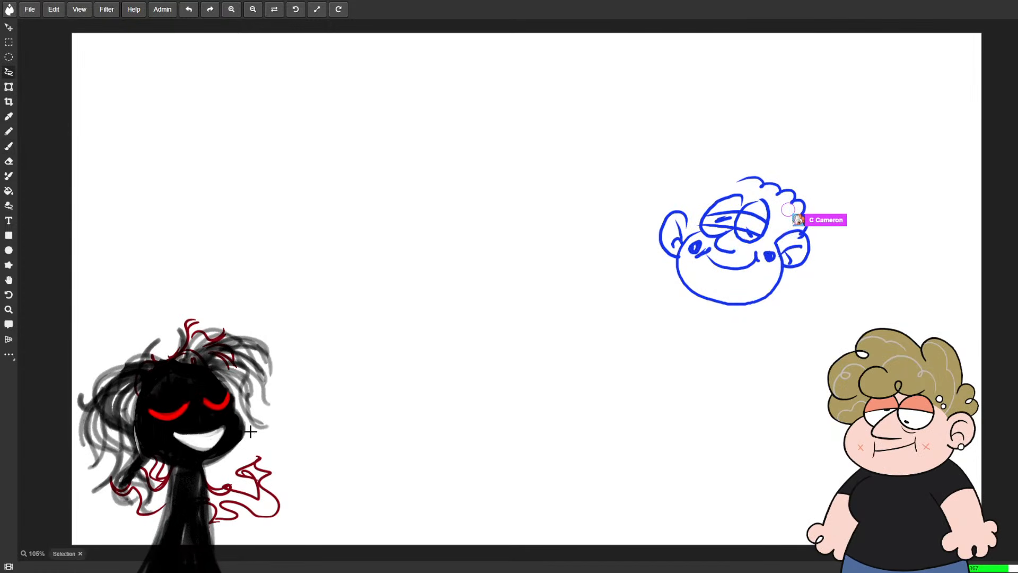
key("ctrl+d")
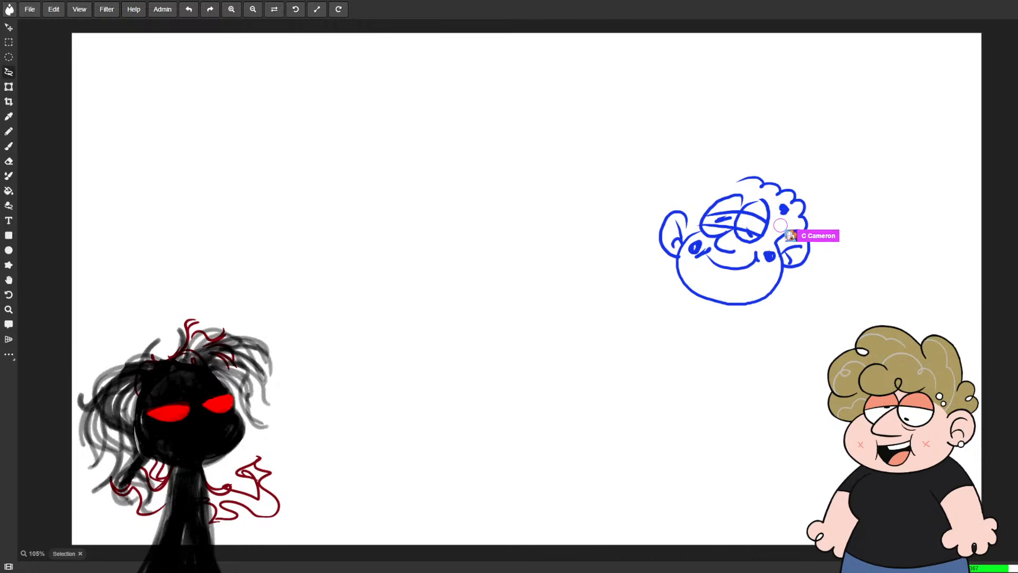
key("b")
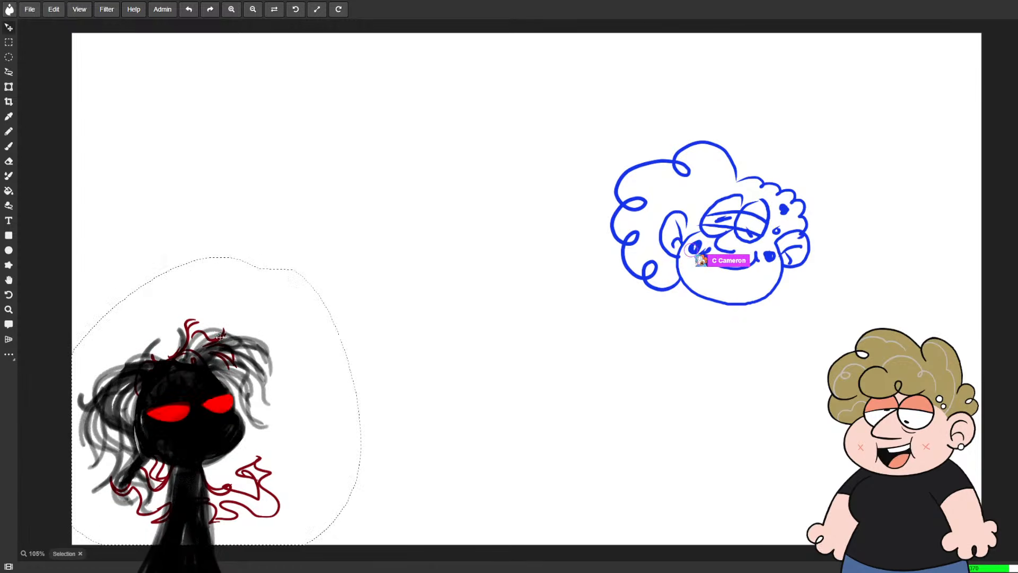
- Reposition the selected dark red character sketch within the canvas's lower left area and clear the selection
left_click_drag(212, 342, 216, 327)
left_click(8, 42)
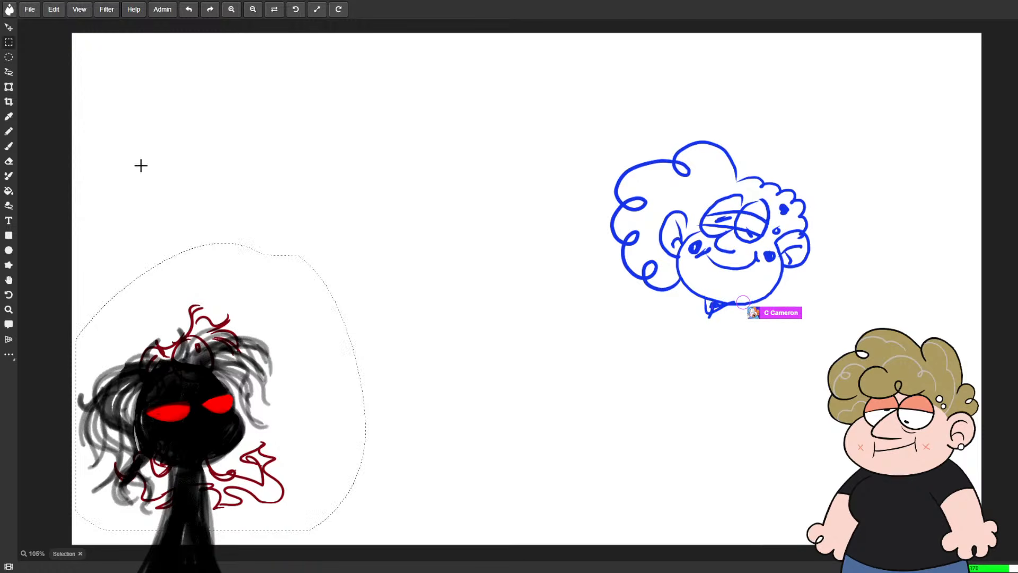
key("v")
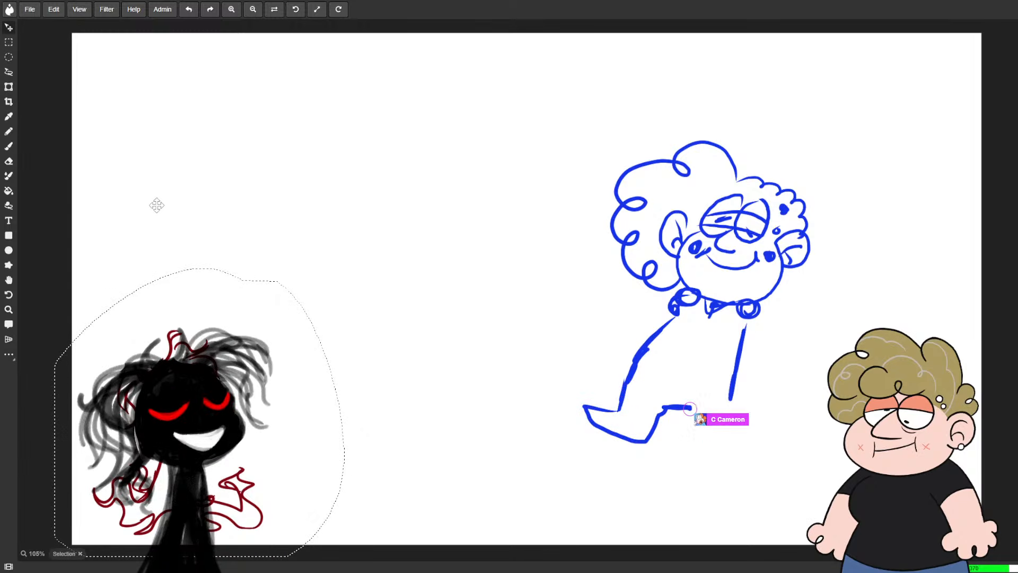
key("ctrl+d")
key("b")
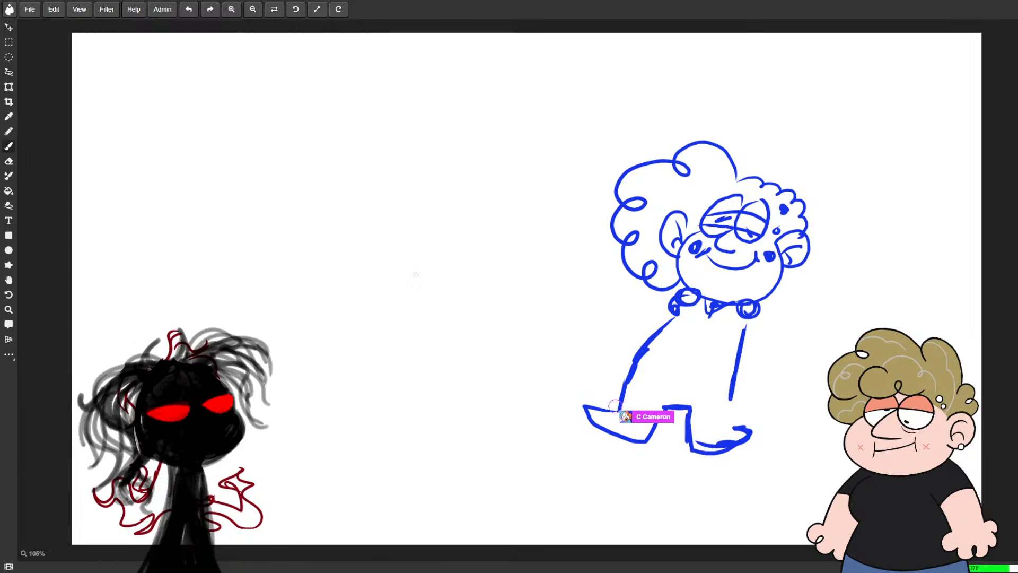
- Sketch a small dark red face above the character, with two oval eyes, pupils, a rounded nose and a smile
left_click_drag(201, 202, 261, 254)
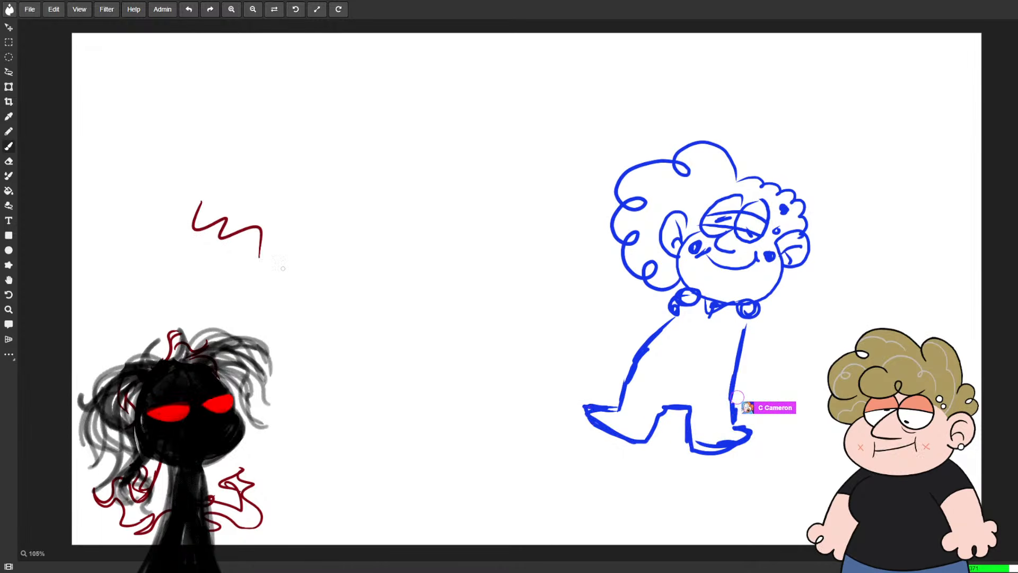
key("ctrl+z")
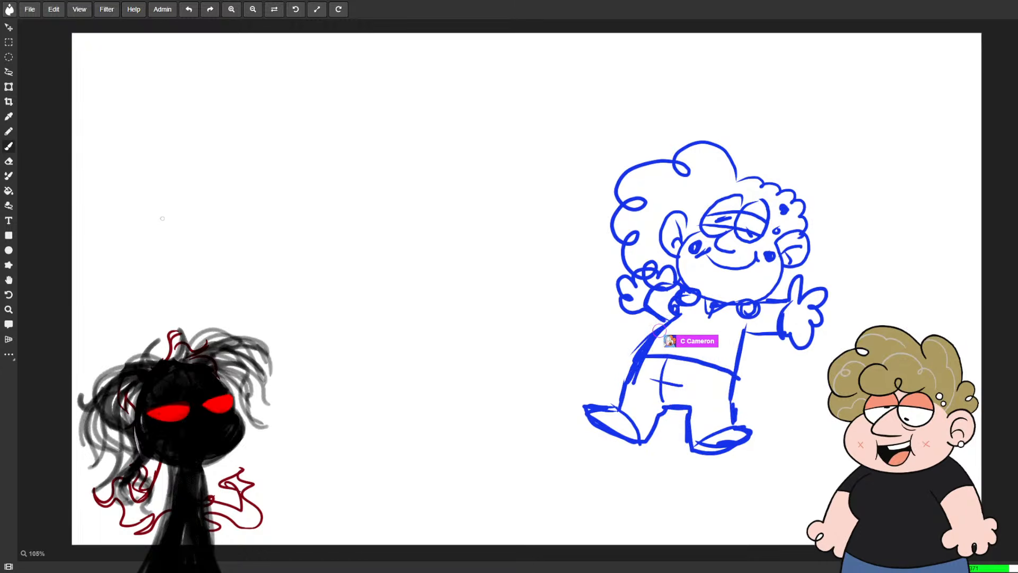
mouse_move(161, 218)
left_mouse_down()
mouse_move(125, 229)
mouse_move(122, 250)
mouse_move(158, 244)
left_mouse_up()
left_click(130, 236)
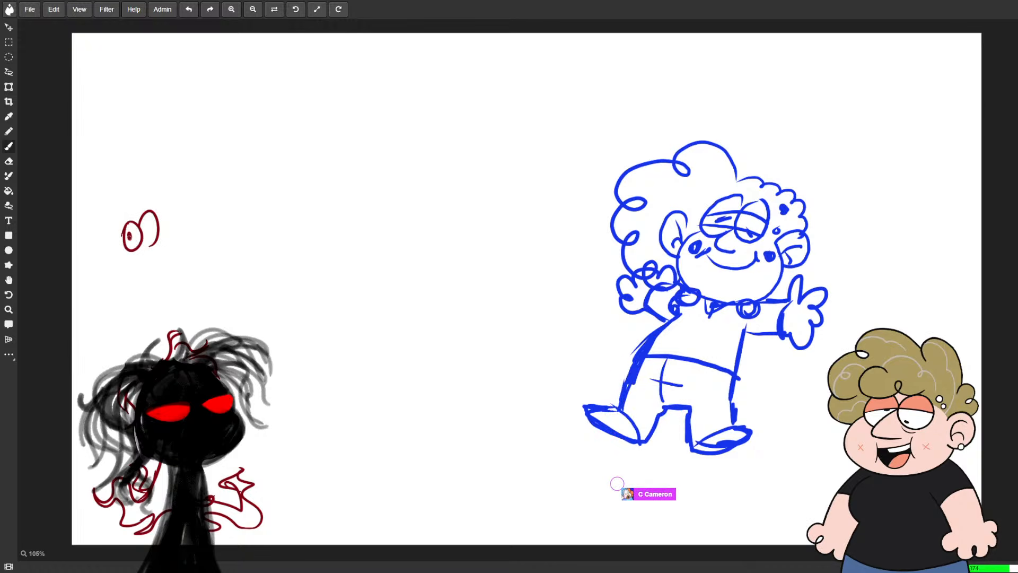
left_click(147, 226)
left_click_drag(136, 261, 173, 263)
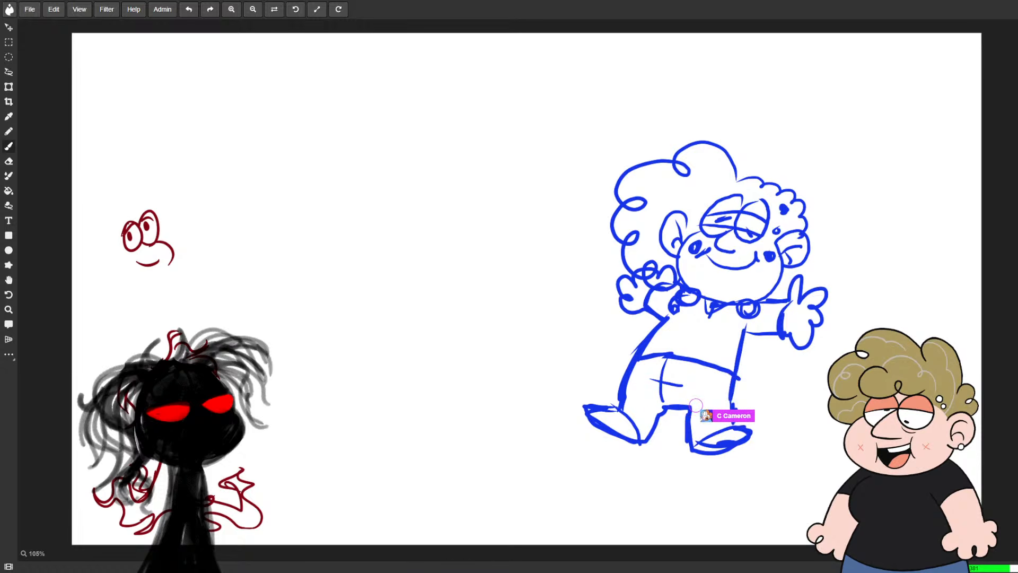
- Select the face and the character sketch together, shift both right until clear of the black figure, and deselect
key("l")
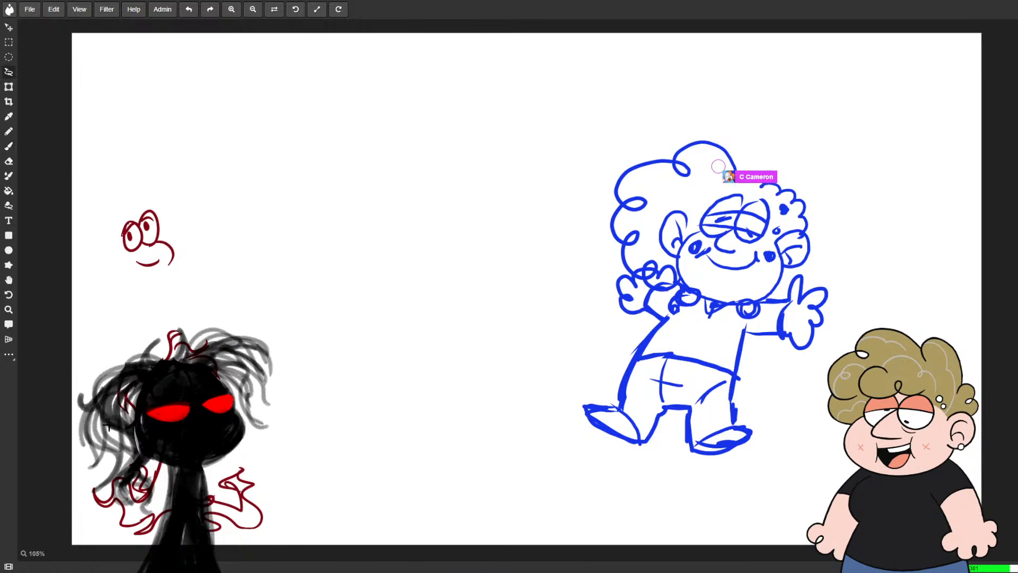
mouse_move(159, 541)
left_mouse_down()
mouse_move(336, 318)
mouse_move(85, 509)
left_mouse_up()
left_click_drag(148, 297, 422, 432)
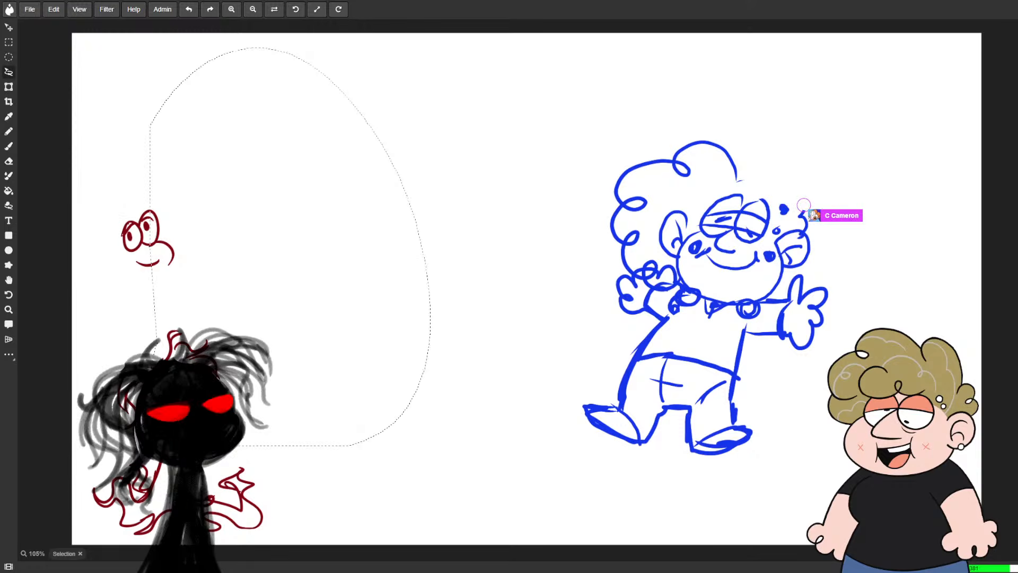
left_click_drag(159, 159, 85, 554)
left_click(9, 27)
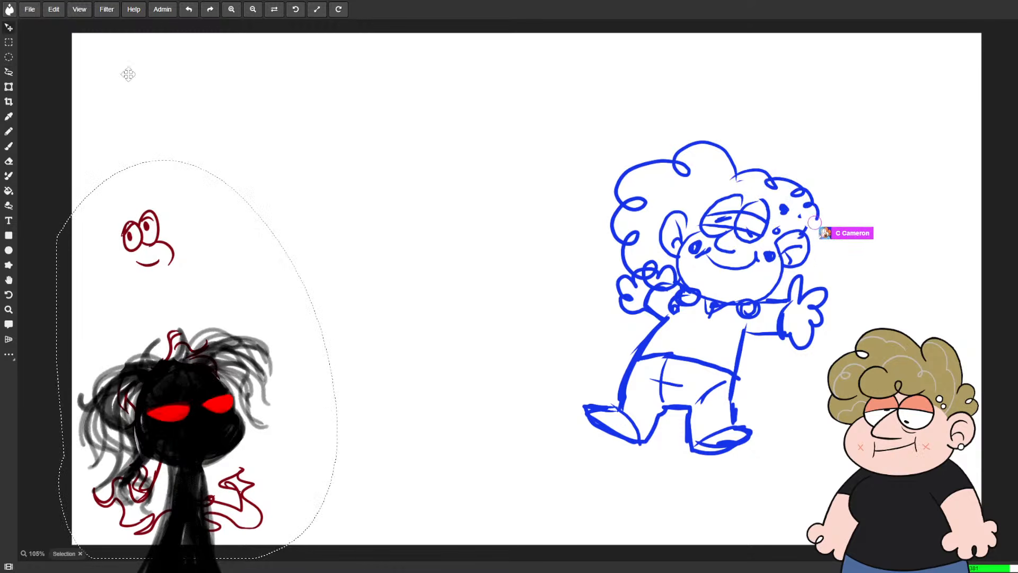
mouse_move(154, 241)
left_mouse_down()
mouse_move(227, 153)
mouse_move(233, 185)
mouse_move(327, 225)
mouse_move(325, 239)
left_mouse_up()
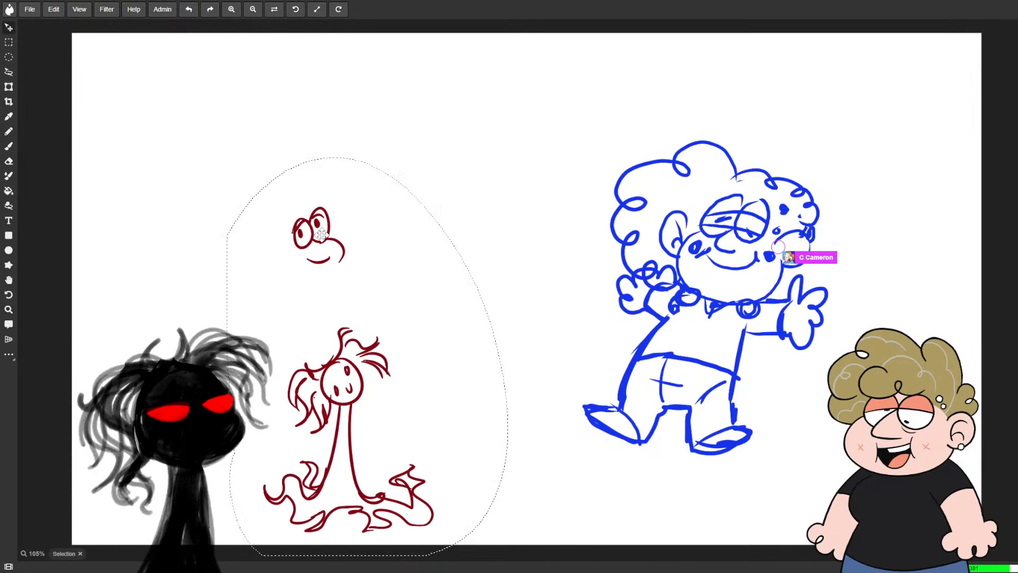
left_click(319, 157)
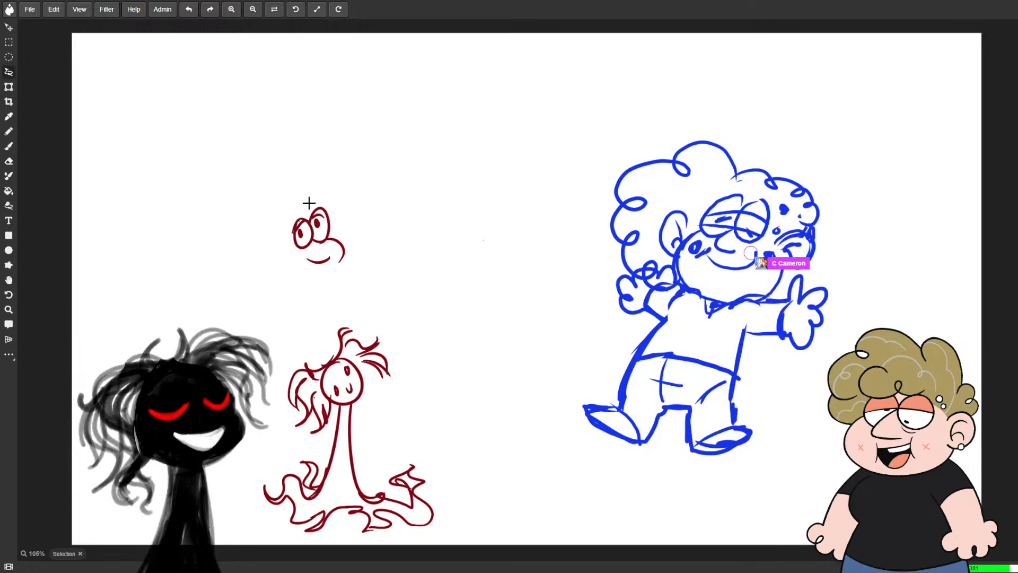
left_click(353, 230)
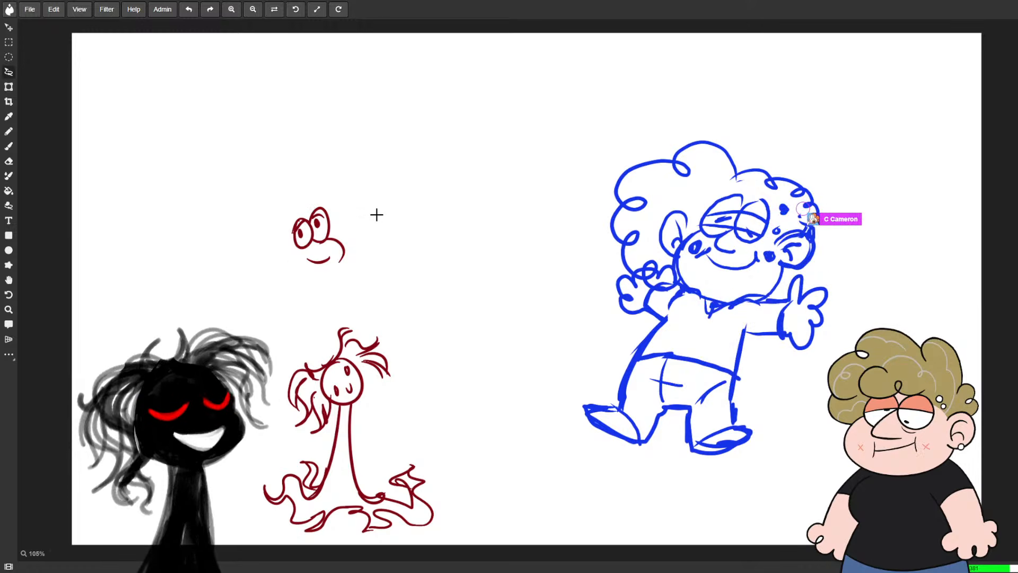
key("b")
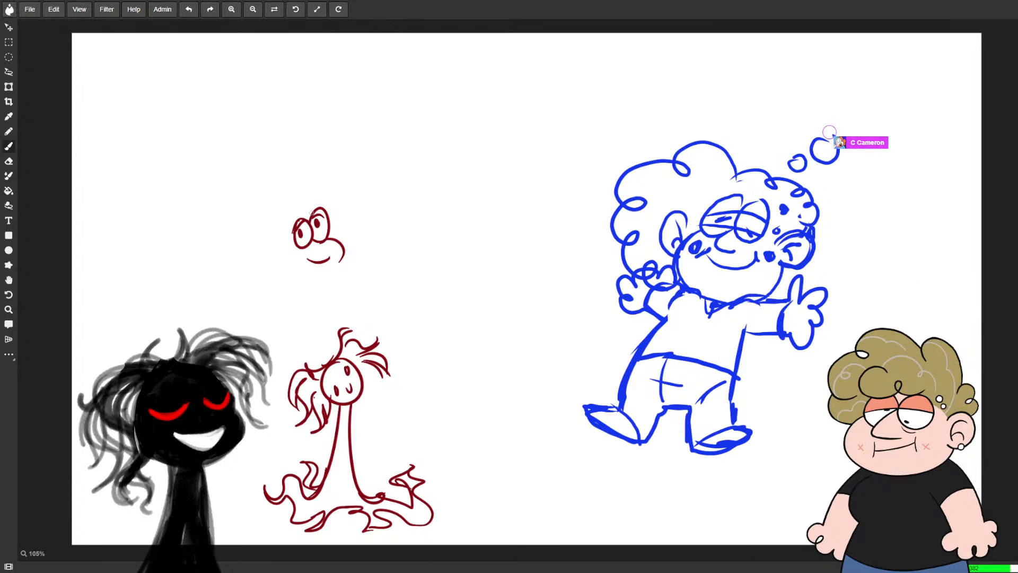
- Select the small face above the character with a freehand outline and delete it
key("l")
mouse_move(292, 170)
left_mouse_down()
mouse_move(280, 184)
mouse_move(297, 169)
left_mouse_up()
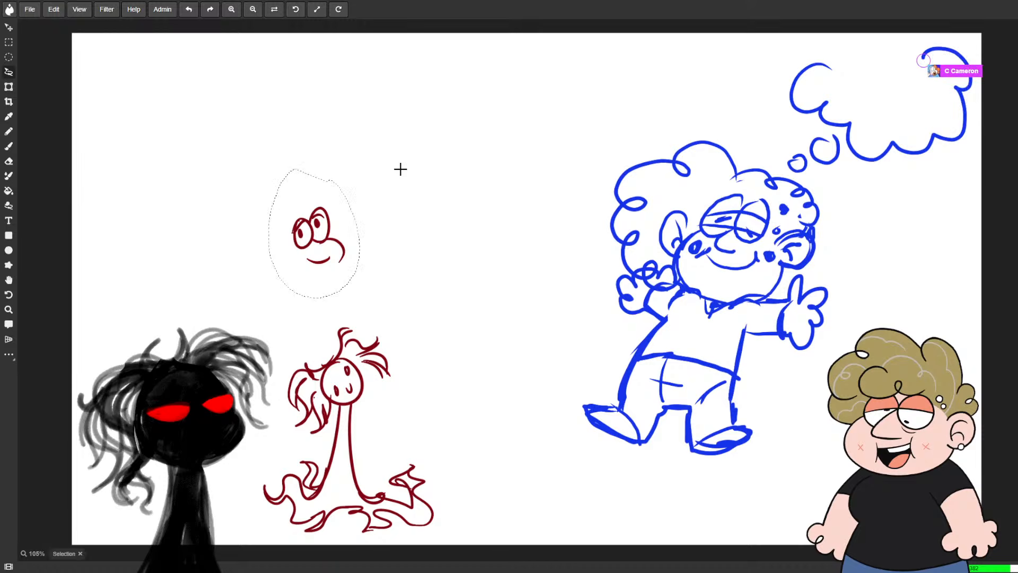
key("Delete")
- Draw a new pair of overlapping oval eyes with dot pupils and a floppy, pointed tuft above them
key("b")
mouse_move(290, 250)
left_mouse_down()
mouse_move(285, 212)
mouse_move(300, 245)
left_mouse_up()
left_click(290, 229)
left_click(301, 221)
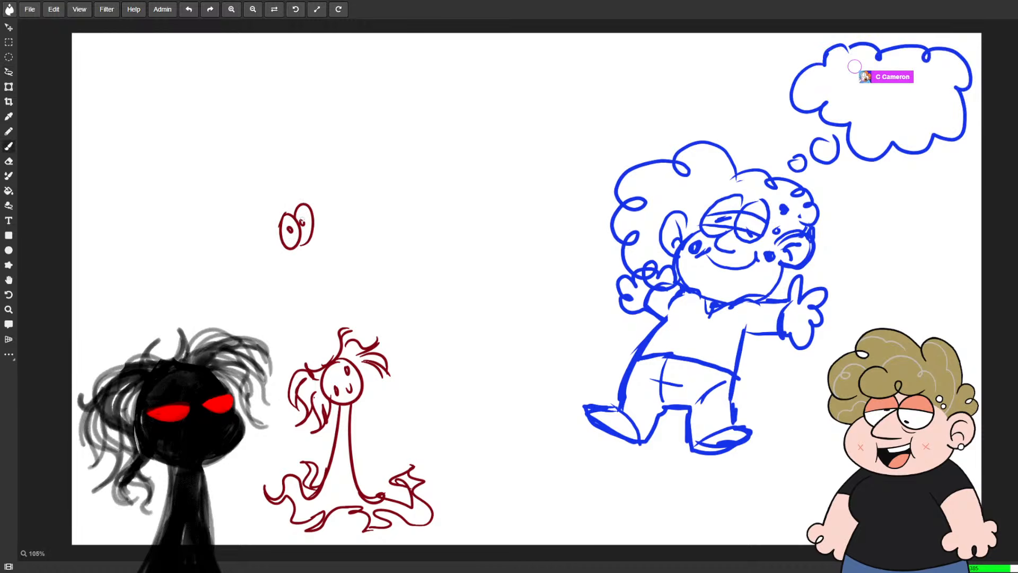
mouse_move(295, 209)
left_mouse_down()
mouse_move(336, 205)
mouse_move(323, 223)
mouse_move(314, 216)
mouse_move(324, 225)
left_mouse_up()
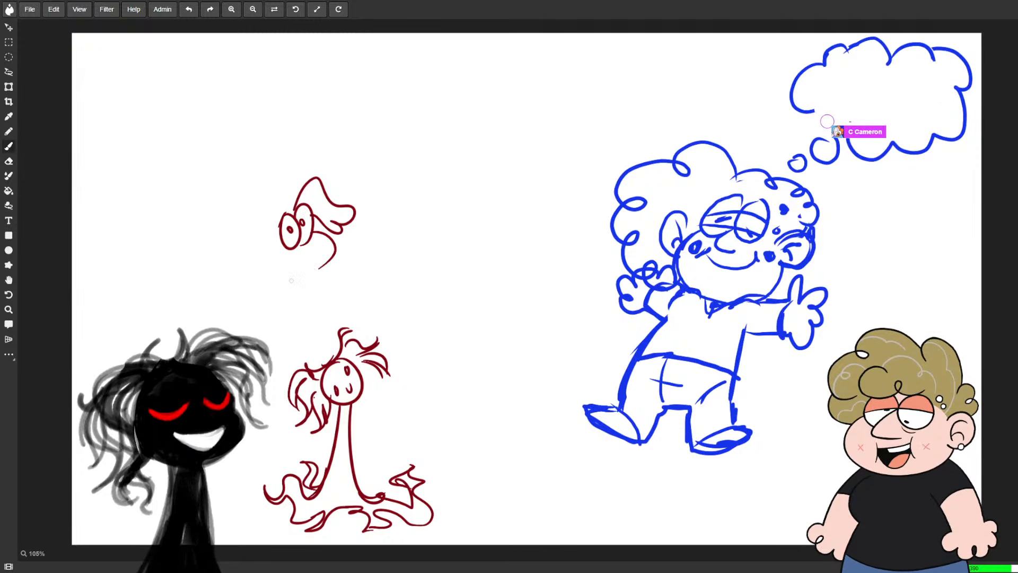
- Draw a rounded muzzle with a wide, full-lipped grin under the eyes, and outline the face behind them
mouse_move(326, 259)
left_mouse_down()
mouse_move(309, 273)
mouse_move(298, 265)
mouse_move(318, 268)
left_mouse_up()
key("ctrl+z")
mouse_move(311, 271)
left_mouse_down()
mouse_move(322, 249)
mouse_move(291, 254)
left_mouse_up()
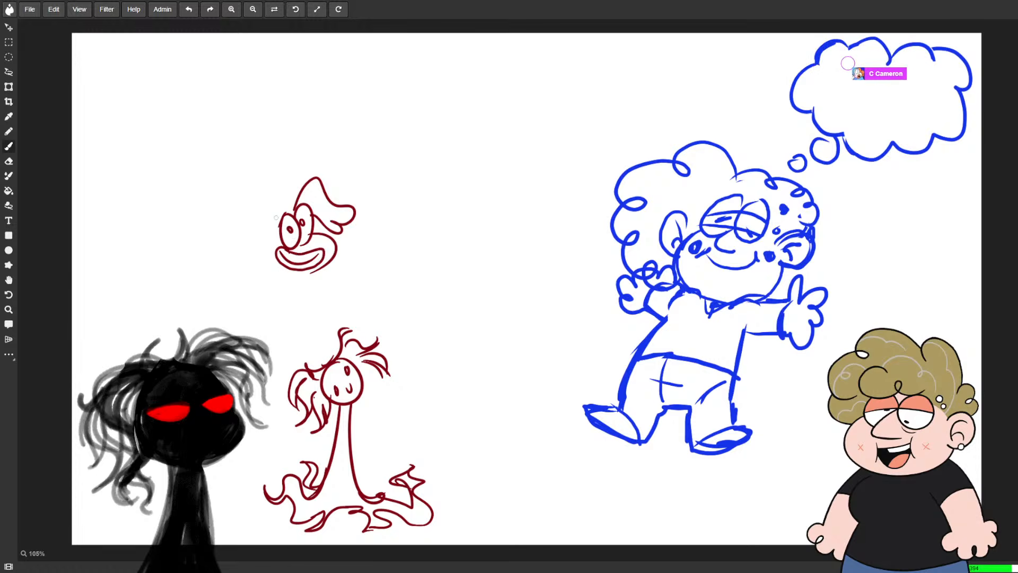
mouse_move(272, 223)
left_mouse_down()
mouse_move(281, 230)
mouse_move(274, 246)
left_mouse_up()
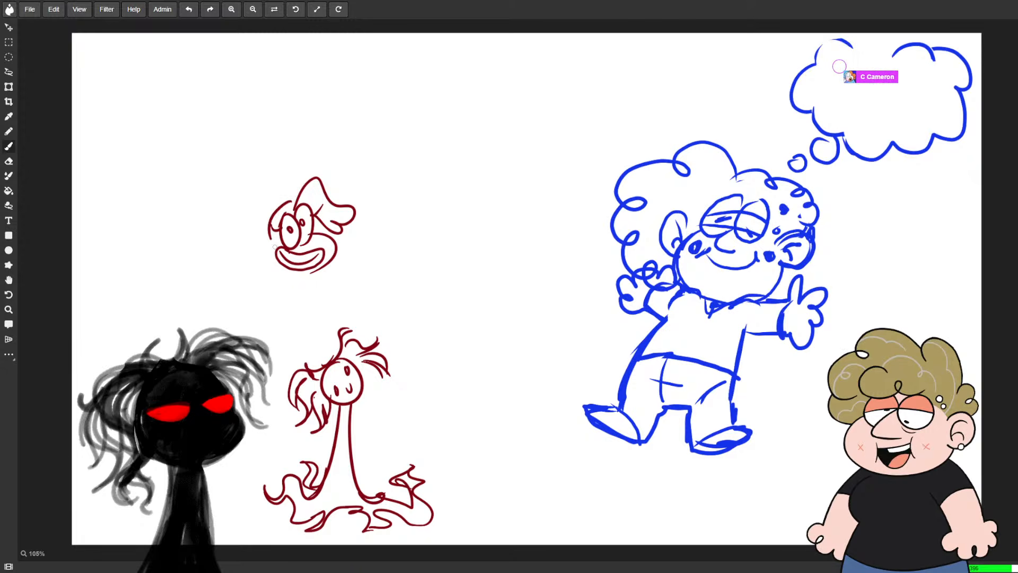
- Draw the creature's long curving back from the head down to a pointed tail, and erase the doubled line along the back
left_click_drag(296, 187, 233, 253)
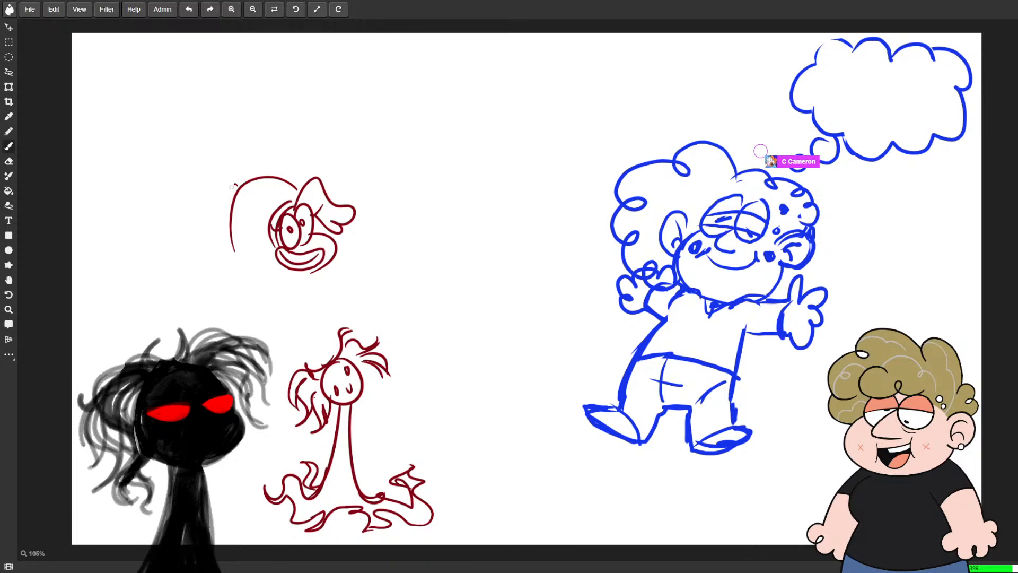
mouse_move(231, 187)
left_mouse_down()
mouse_move(212, 291)
mouse_move(228, 337)
left_mouse_up()
key("ctrl+z")
mouse_move(241, 187)
left_mouse_down()
mouse_move(225, 216)
mouse_move(216, 355)
left_mouse_up()
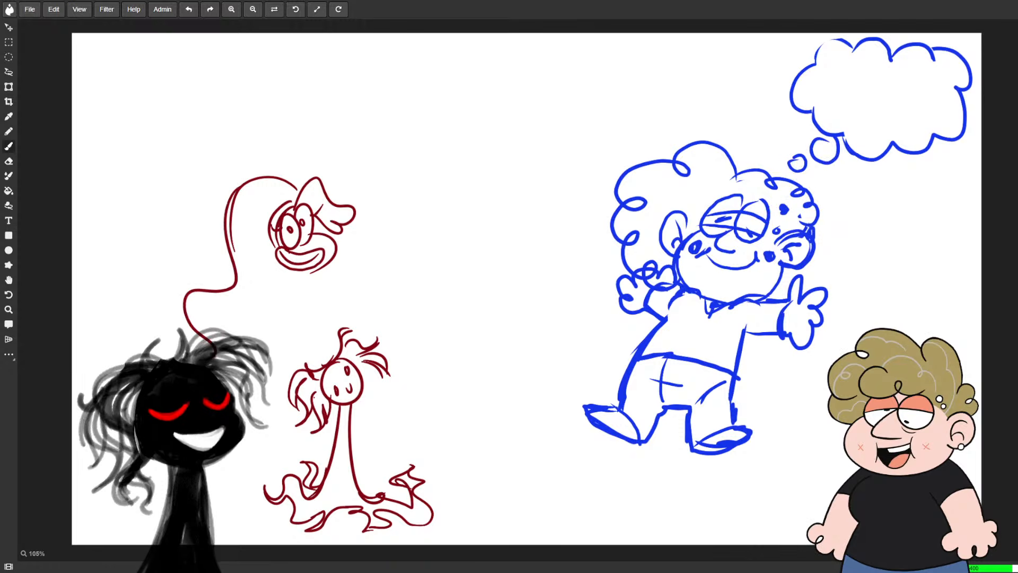
key("e")
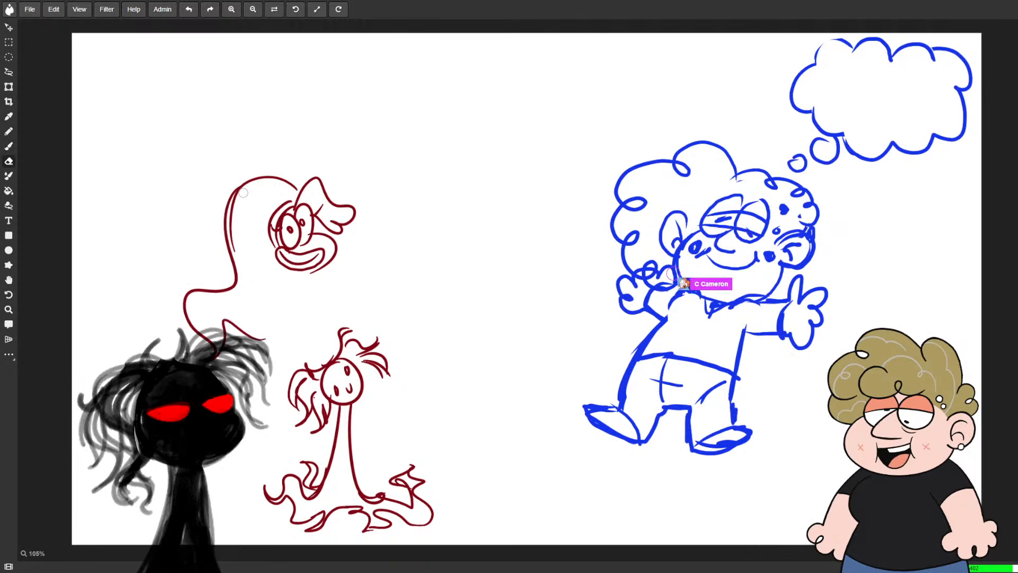
left_click_drag(233, 190, 231, 204)
- Add a small raised hand beside the creature's back, and move the whole creature sketch to the canvas's upper left area
key("b")
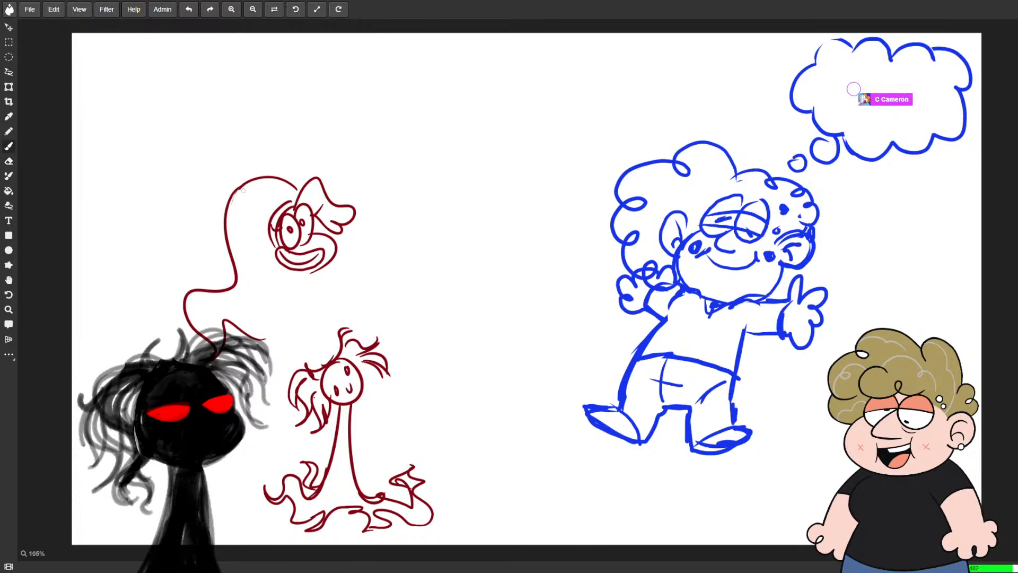
mouse_move(268, 279)
left_mouse_down()
mouse_move(259, 265)
mouse_move(243, 281)
left_mouse_up()
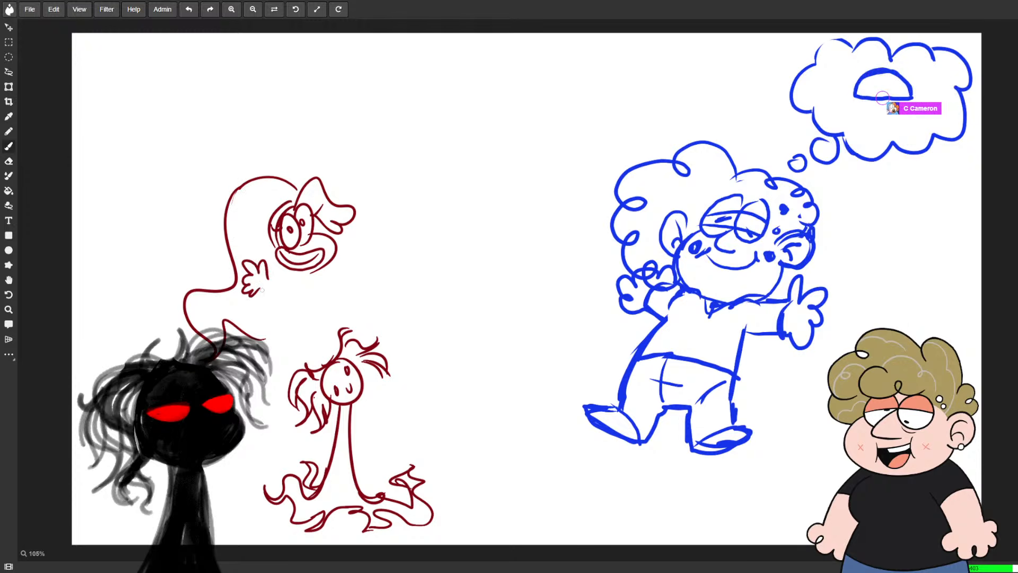
left_click_drag(254, 344, 152, 252)
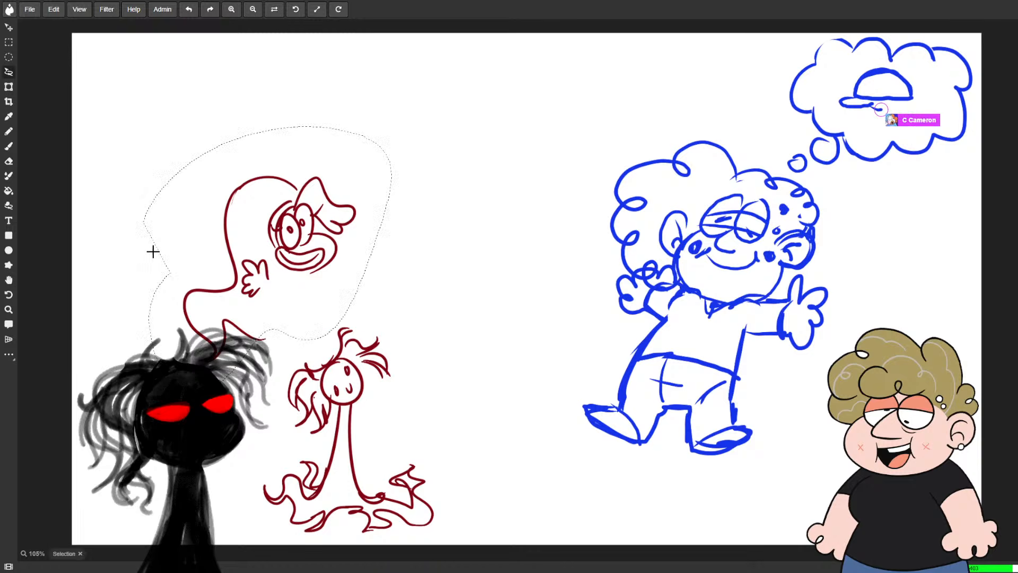
mouse_move(313, 234)
left_mouse_down()
mouse_move(310, 165)
mouse_move(275, 132)
left_mouse_up()
left_click(358, 175)
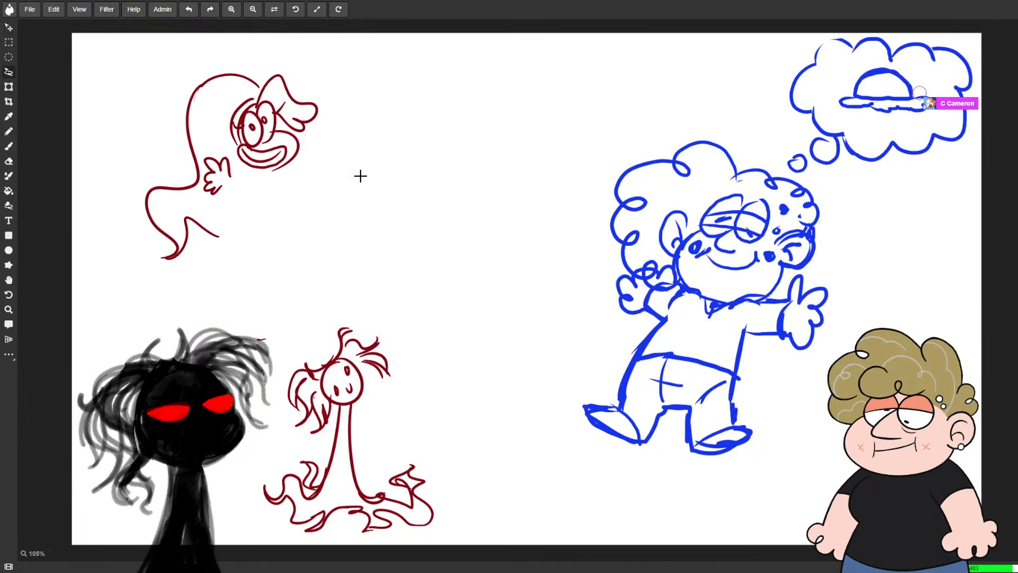
- Draw the creature's bent arm below its raised hand, and erase the excess line at the elbow
key("b")
mouse_move(219, 189)
left_mouse_down()
mouse_move(245, 187)
mouse_move(206, 176)
mouse_move(212, 197)
mouse_move(212, 171)
left_mouse_up()
key("e")
key("b")
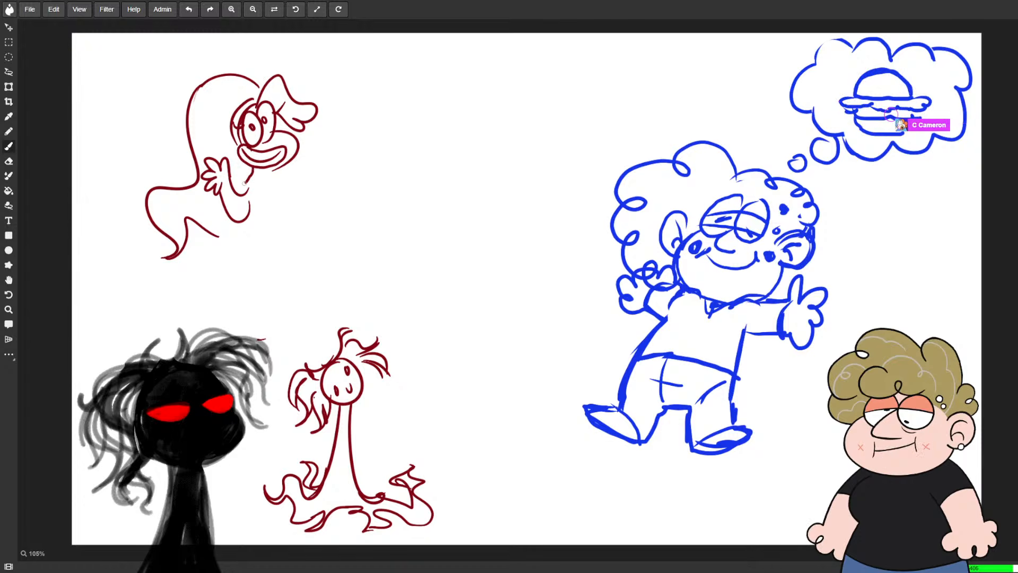
left_click_drag(244, 183, 246, 206)
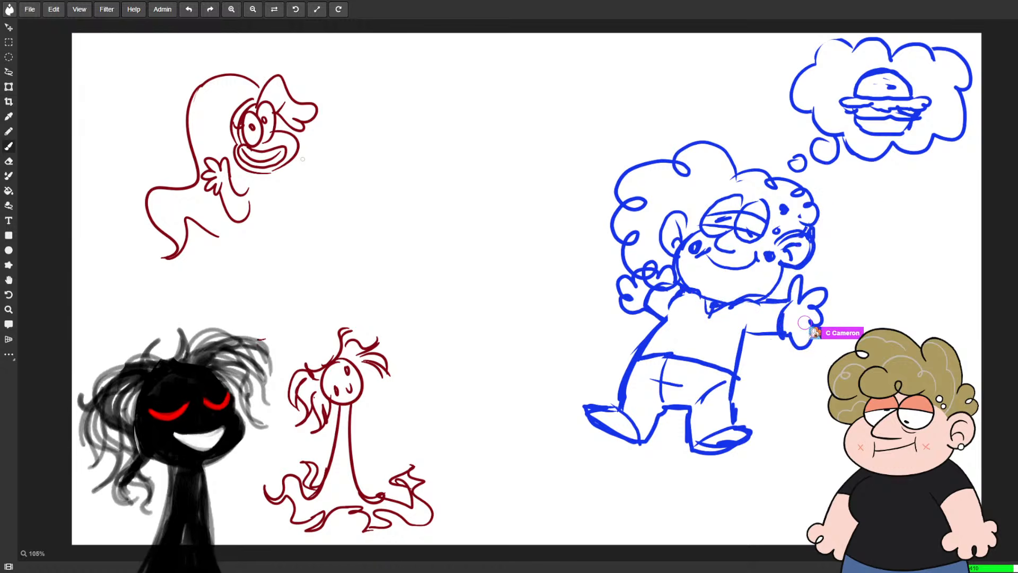
key("e")
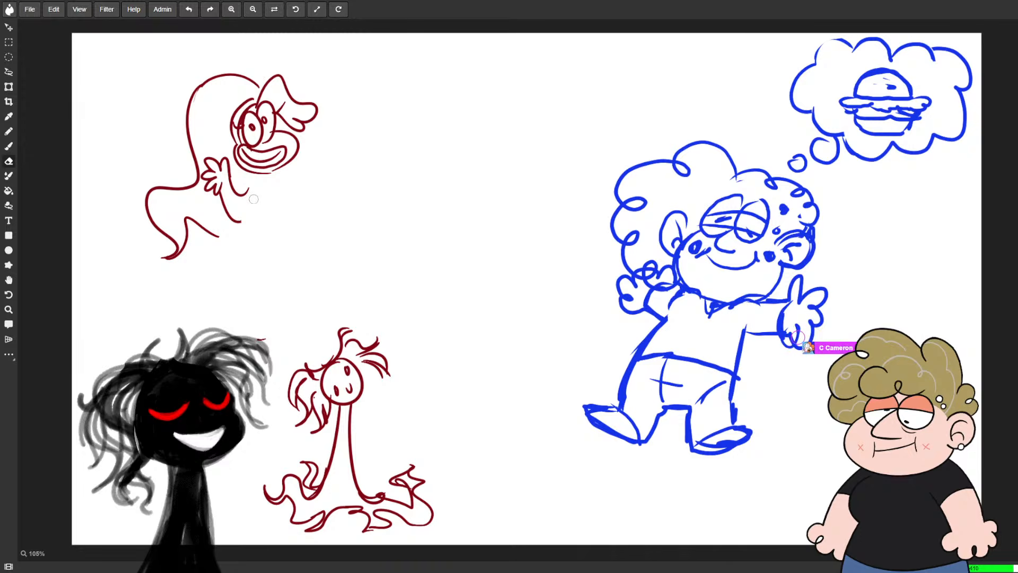
key("b")
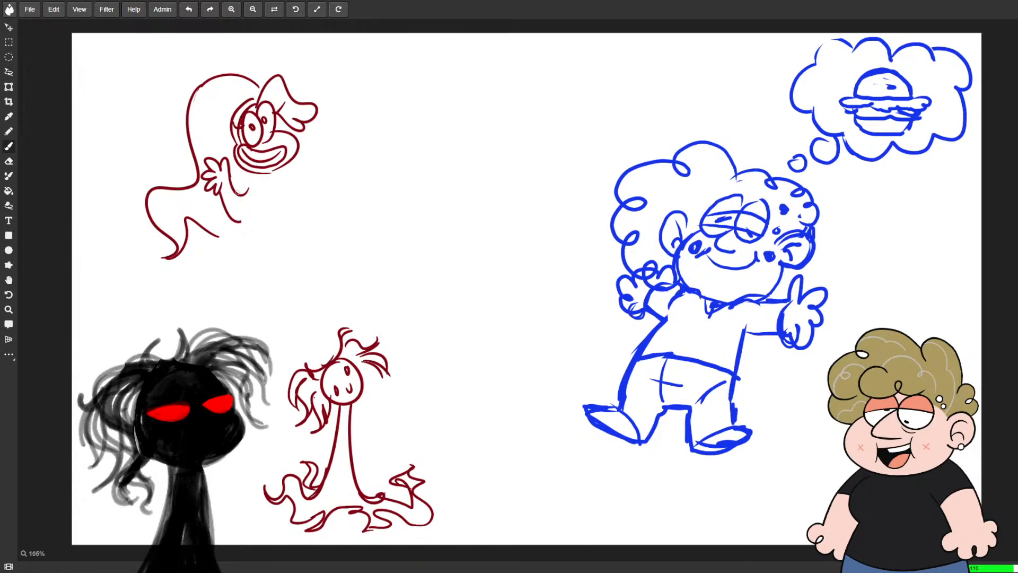
- Draw the creature's torso with a hand on its hip, and add the hips and two tapering legs with a cuffed boot
left_click_drag(252, 201, 241, 223)
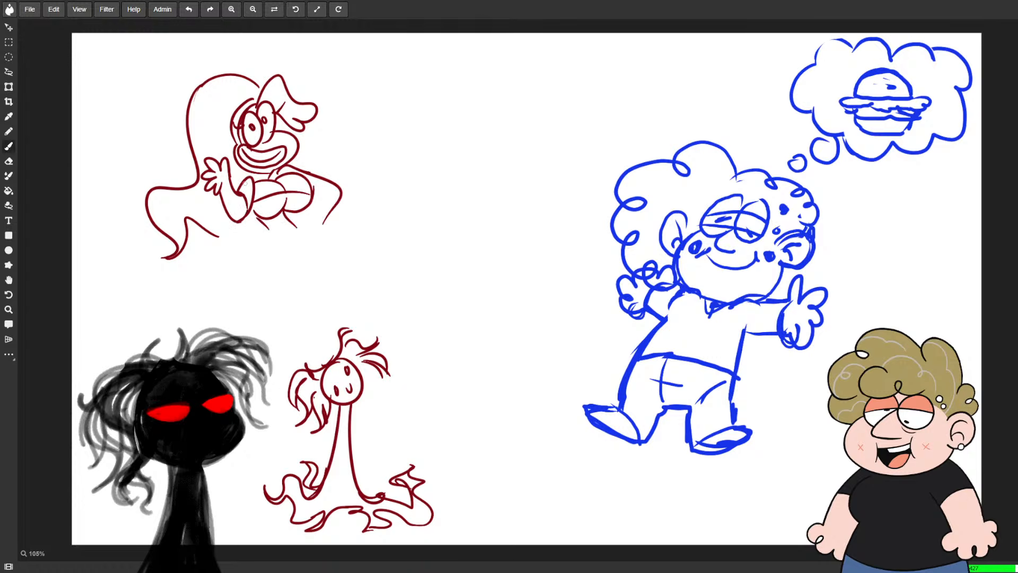
left_click_drag(267, 228, 289, 319)
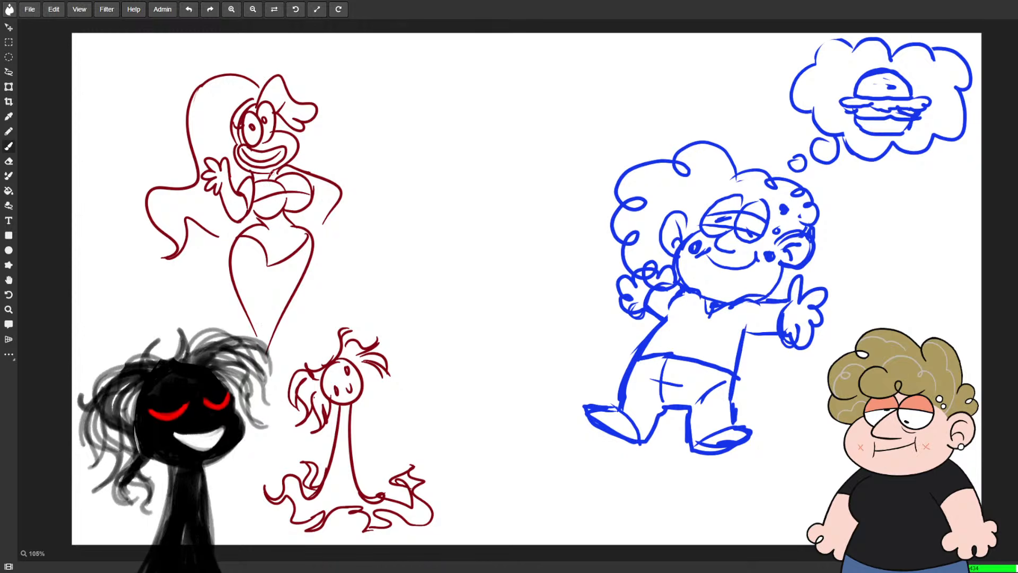
left_click_drag(267, 263, 265, 377)
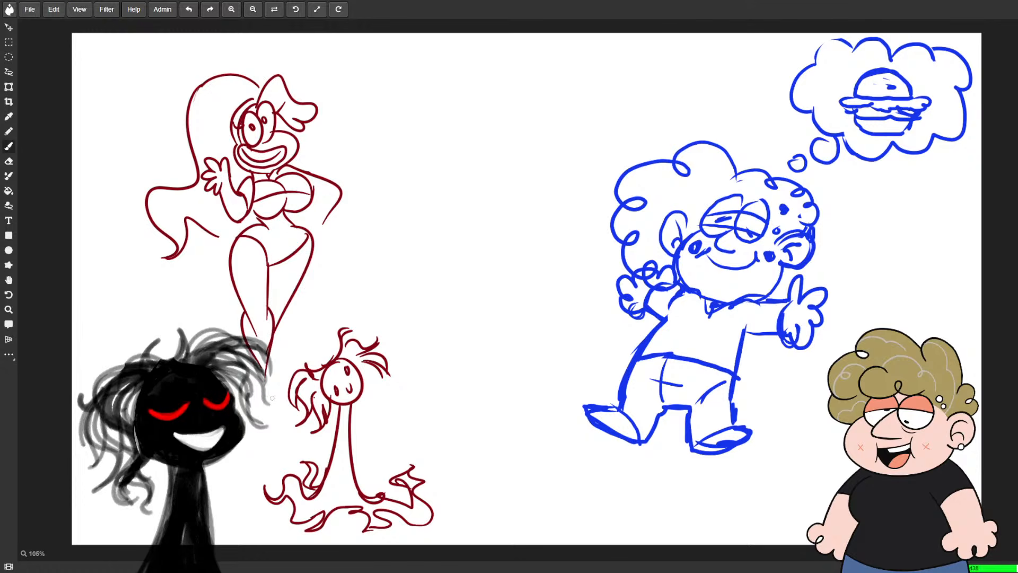
key("e")
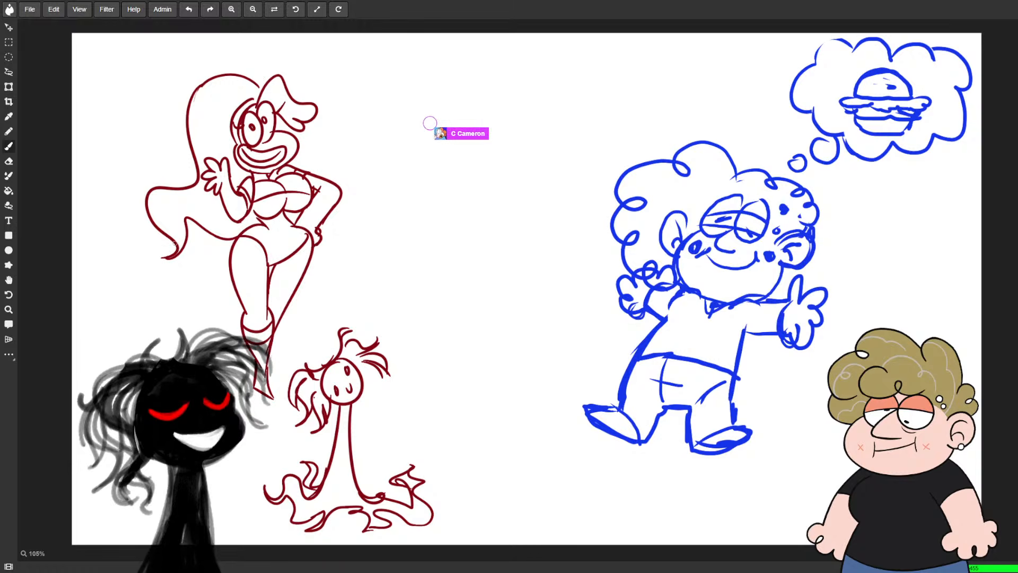
- Add a curl at the tip of the creature's long hair, and replace the upper hair curve behind the head with a redrawn one
mouse_move(176, 243)
left_mouse_down()
mouse_move(146, 254)
mouse_move(167, 261)
mouse_move(175, 249)
left_mouse_up()
key("ctrl+z")
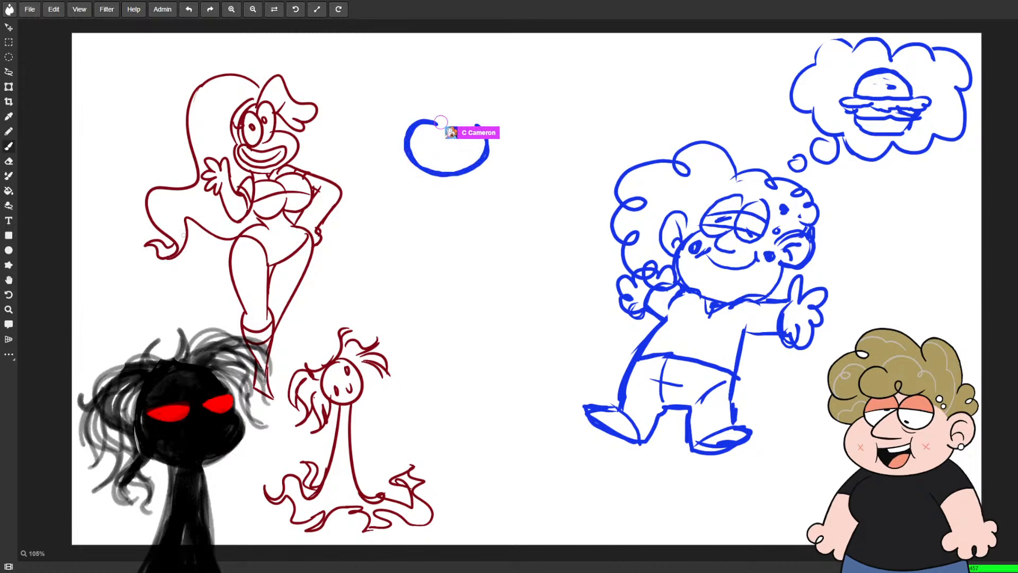
key("l")
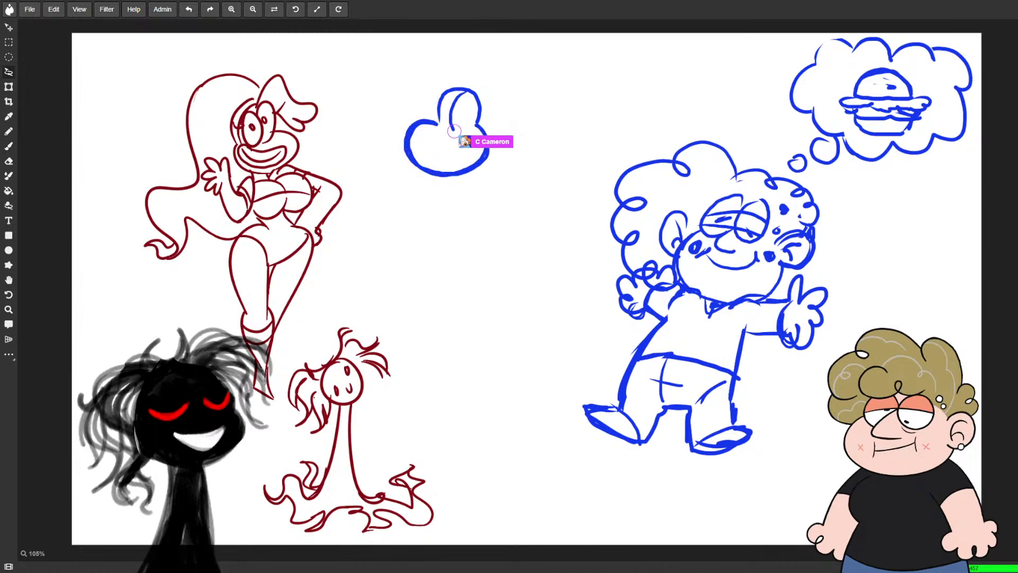
mouse_move(175, 127)
left_mouse_down()
mouse_move(184, 133)
mouse_move(254, 93)
mouse_move(211, 63)
mouse_move(148, 125)
left_mouse_up()
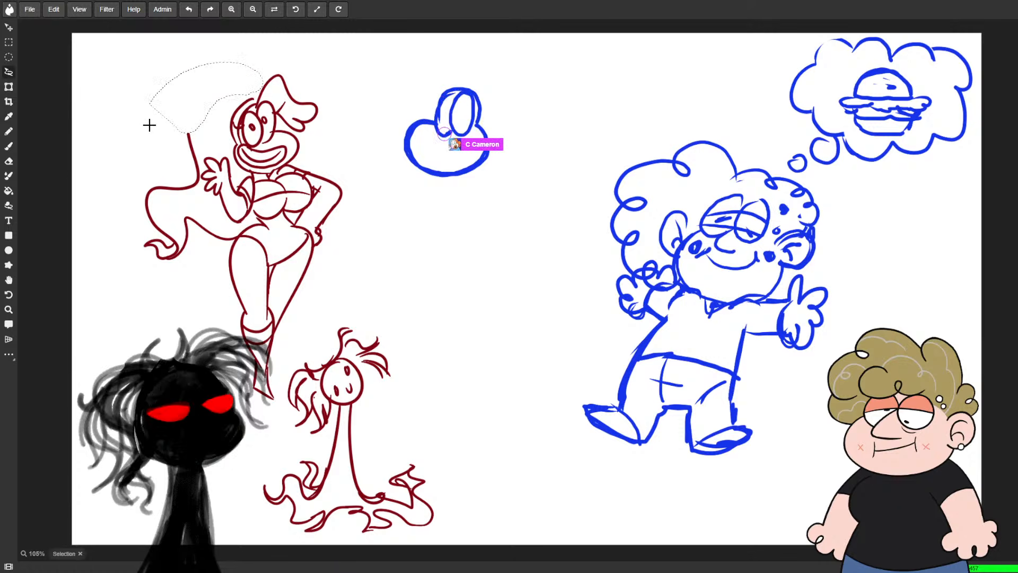
mouse_move(243, 86)
left_mouse_down()
mouse_move(195, 108)
mouse_move(191, 159)
left_mouse_up()
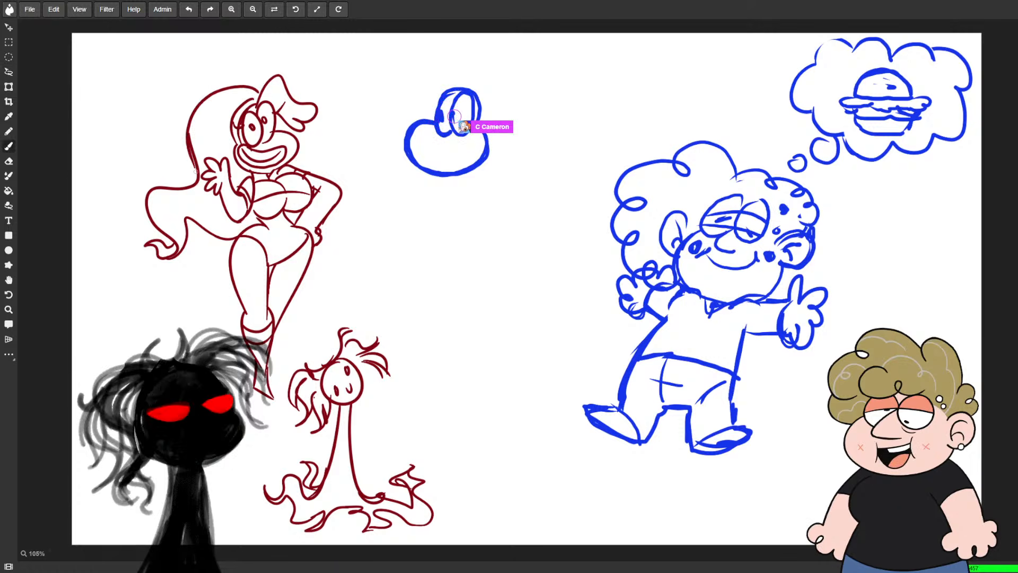
key("ctrl+z")
left_click_drag(260, 85, 192, 130)
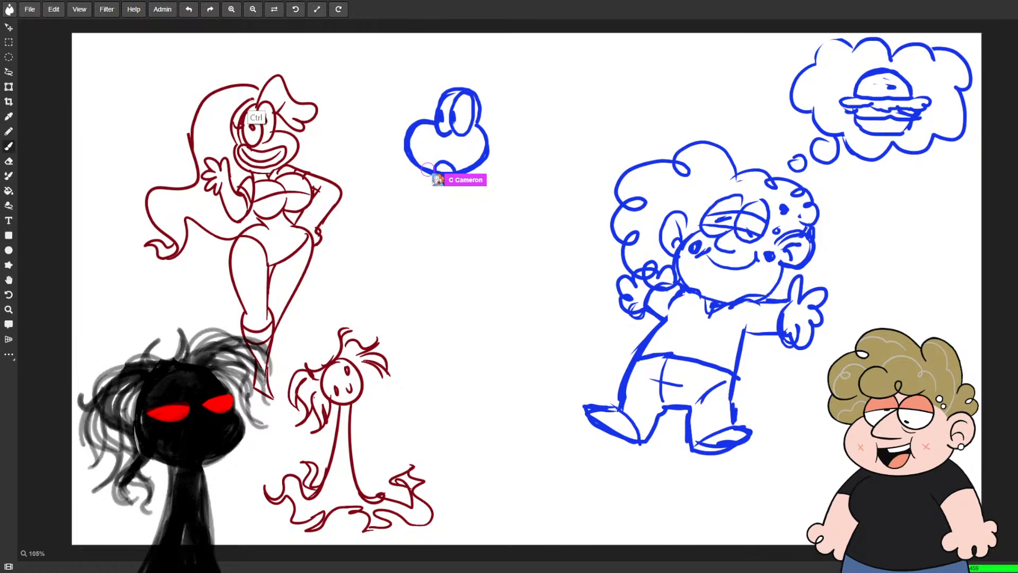
key("ctrl+z")
left_click_drag(260, 84, 187, 157)
- Move the entire full-body creature sketch up and left toward the canvas corner, and clear the selection
key("l")
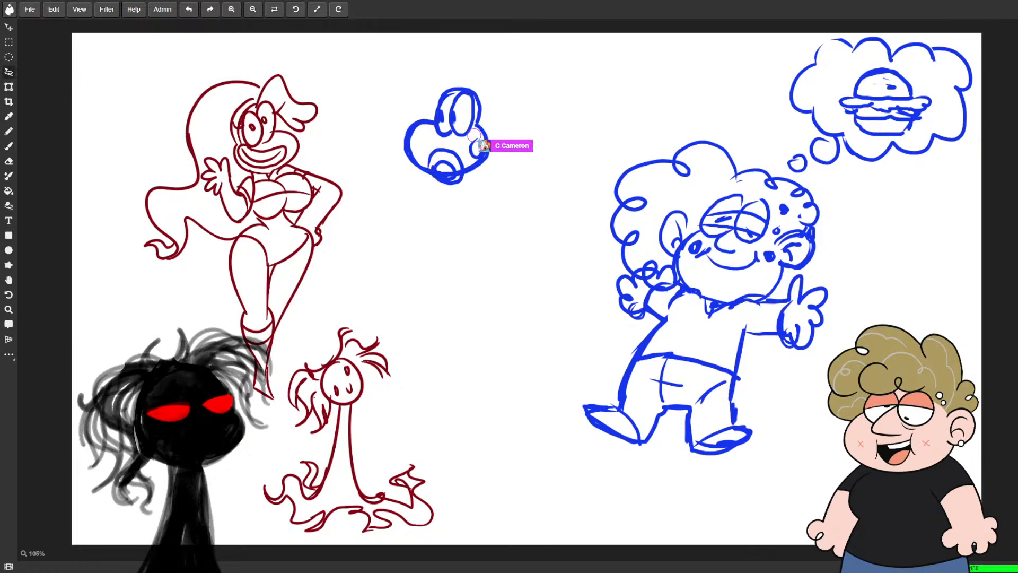
mouse_move(255, 409)
left_mouse_down()
mouse_move(298, 329)
mouse_move(360, 145)
mouse_move(110, 180)
mouse_move(154, 332)
left_mouse_up()
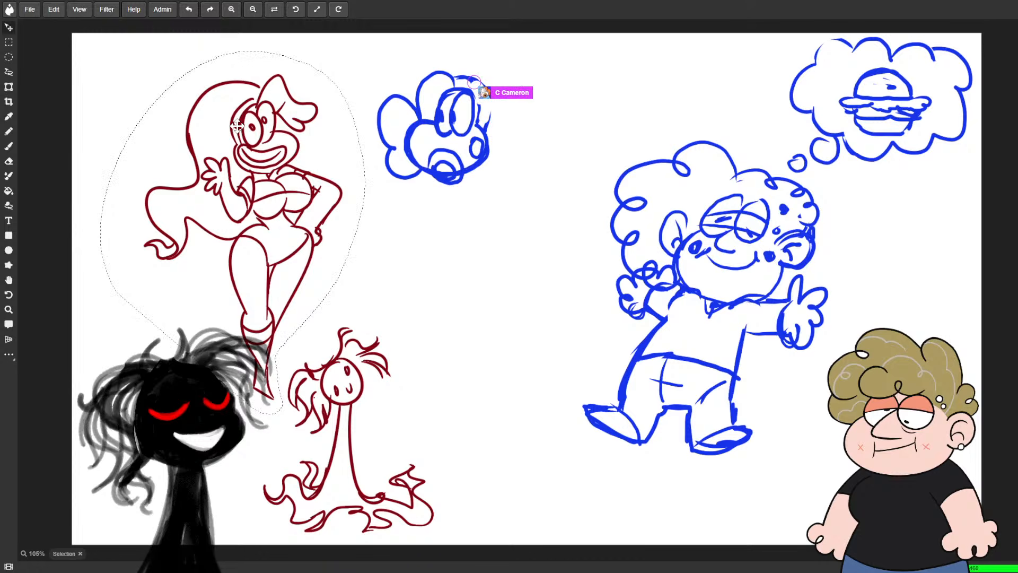
left_click_drag(243, 109, 216, 85)
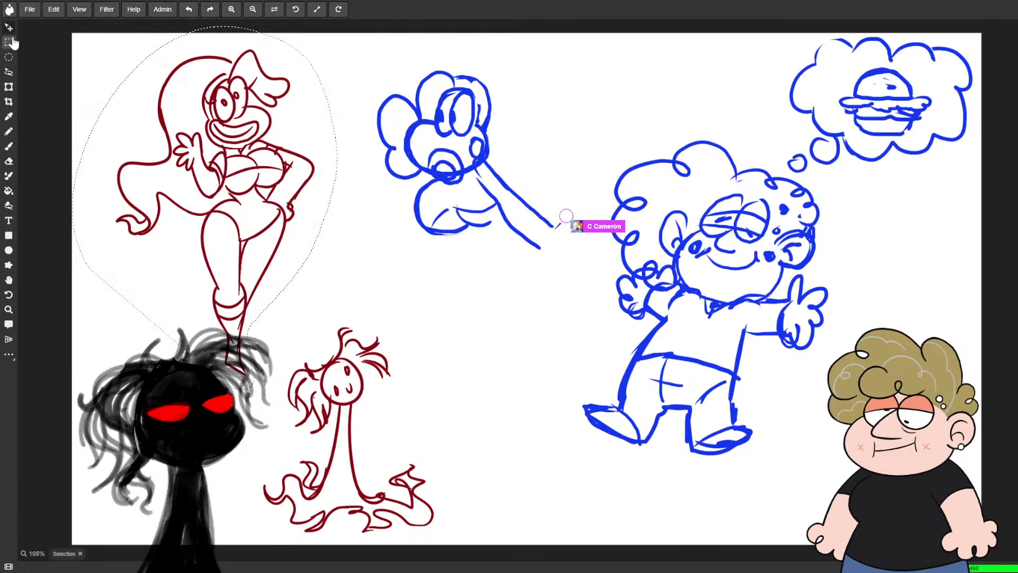
left_click(91, 56)
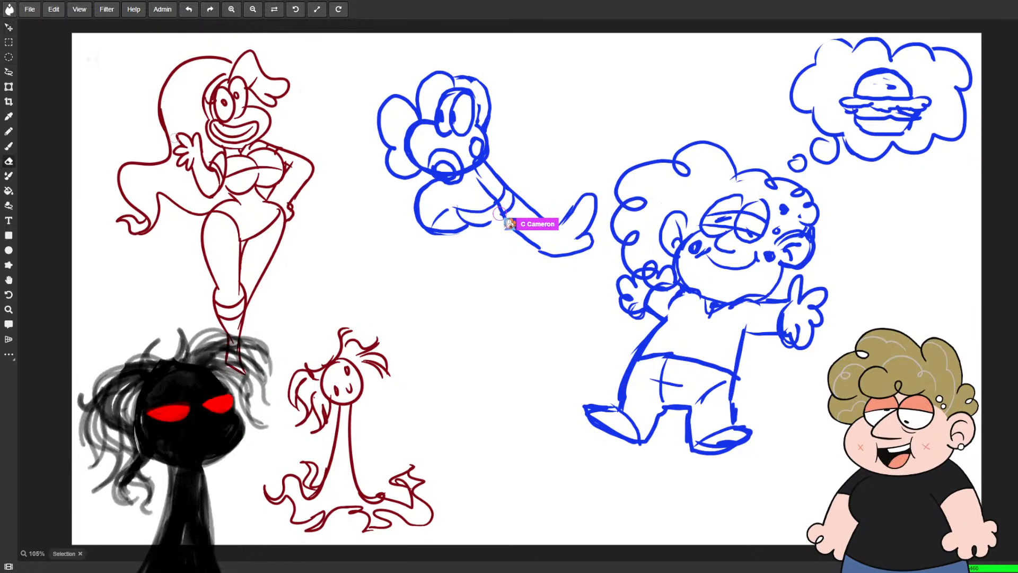
key("b")
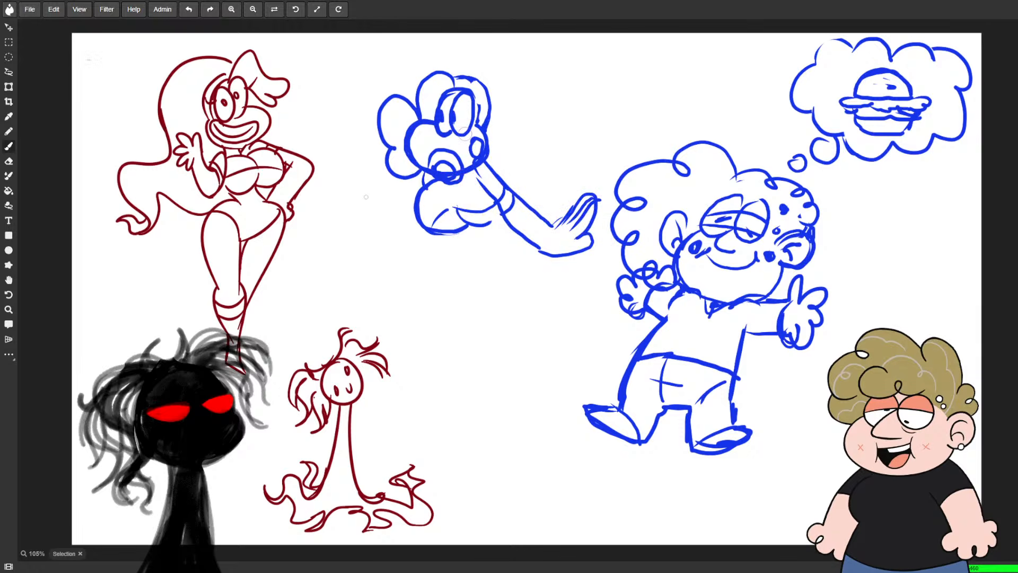
key("d")
key("ctrl+shift+a")
- Start a new face beside the blue figure's head with a curved forehead, heavy V-shaped brow and two small half-lidded eyes
mouse_move(508, 108)
left_mouse_down()
mouse_move(579, 134)
mouse_move(573, 175)
left_mouse_up()
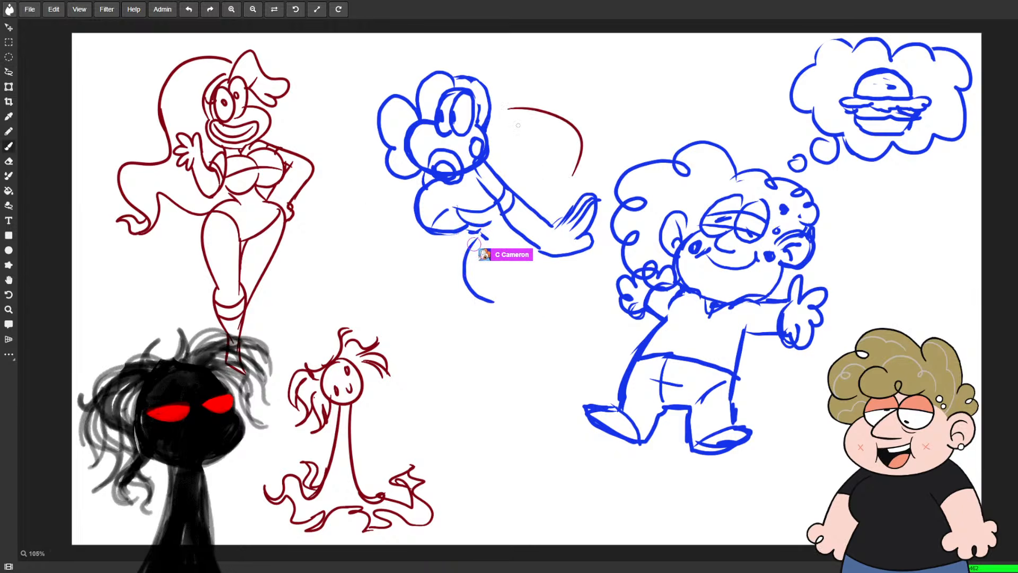
left_click_drag(508, 127, 555, 139)
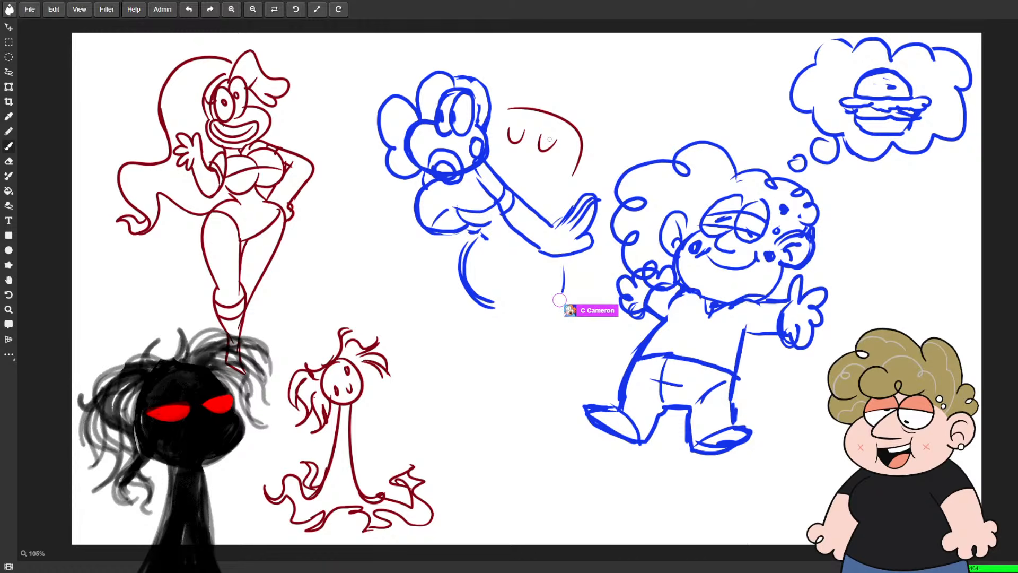
mouse_move(508, 109)
left_mouse_down()
mouse_move(492, 114)
mouse_move(595, 138)
left_mouse_up()
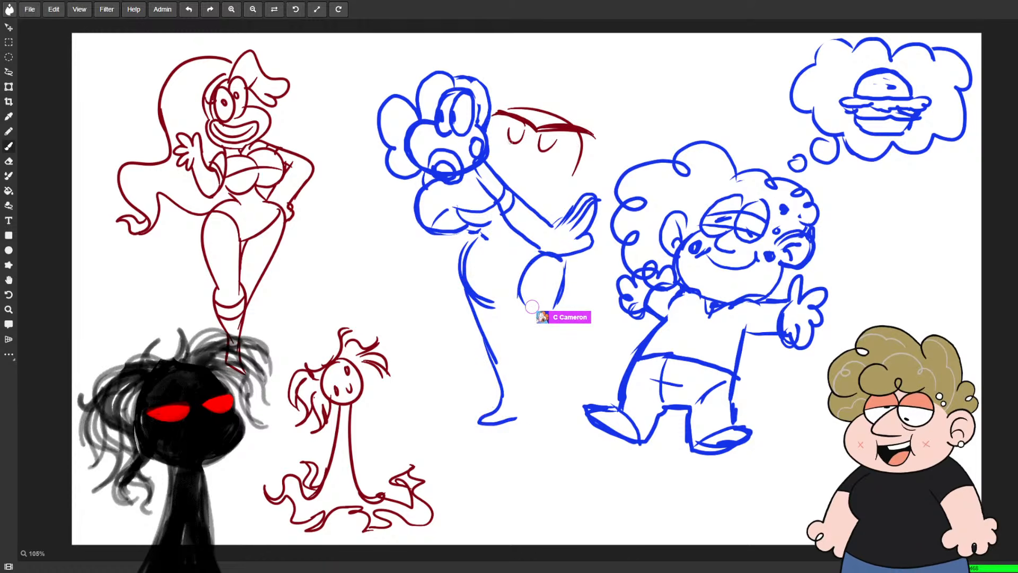
mouse_move(512, 140)
left_mouse_down()
mouse_move(503, 129)
mouse_move(559, 142)
left_mouse_up()
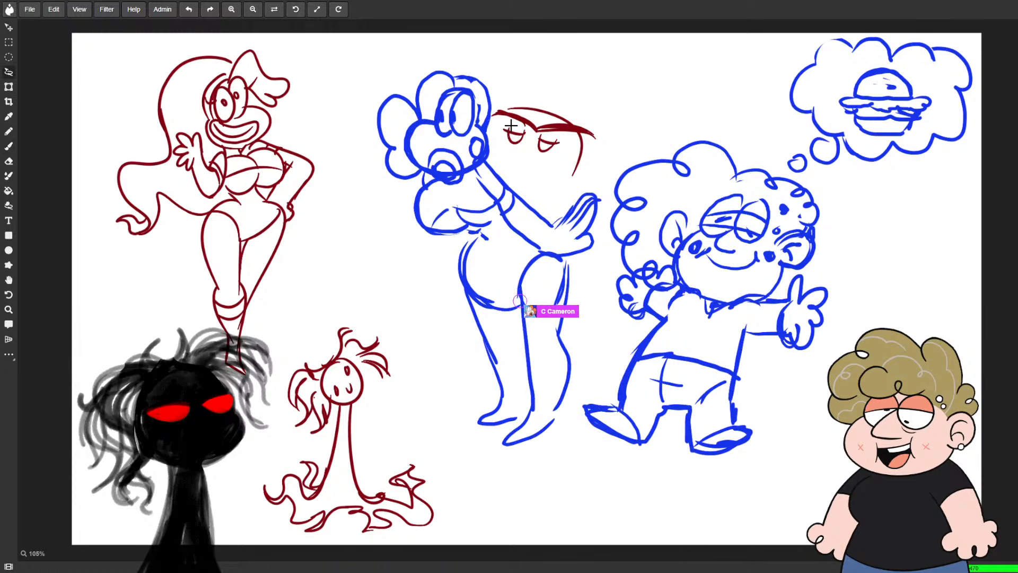
- Remove the two small eyes beneath the heavy brow, and redraw them as larger round eyes
key("ctrl+z")
key("ctrl+z")
key("ctrl+z")
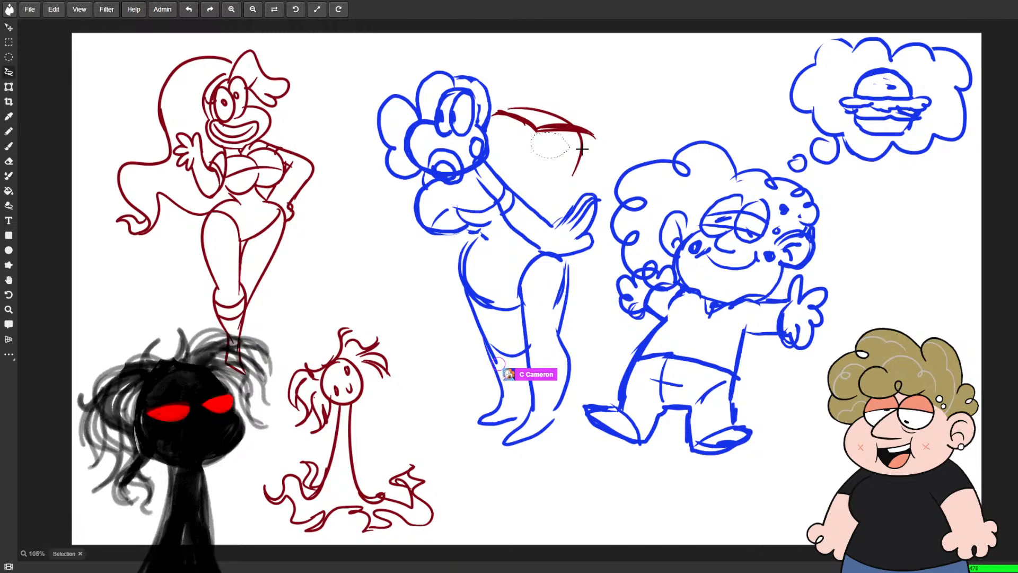
key("b")
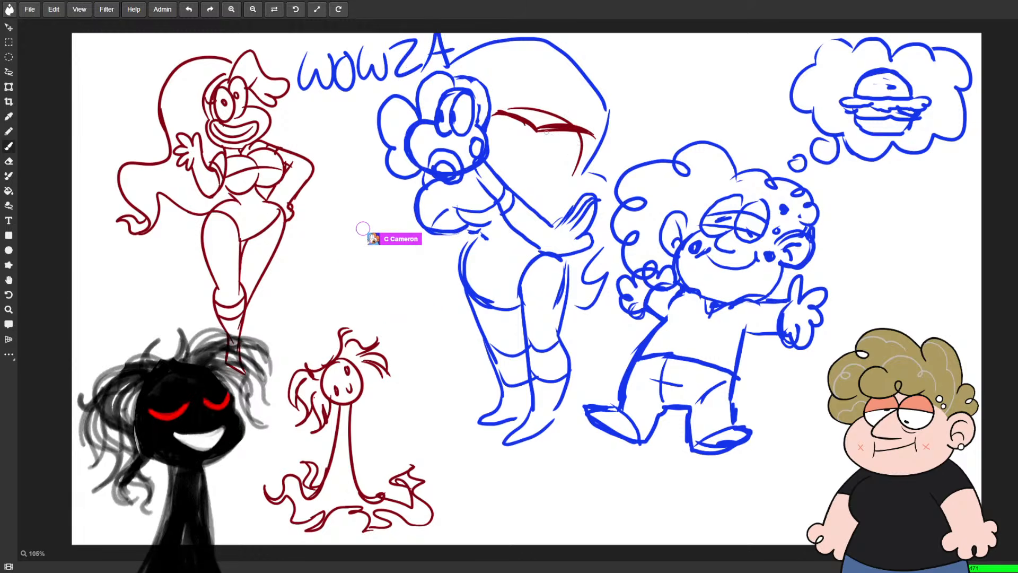
mouse_move(541, 135)
left_mouse_down()
mouse_move(551, 170)
mouse_move(530, 153)
mouse_move(533, 139)
mouse_move(562, 150)
left_mouse_up()
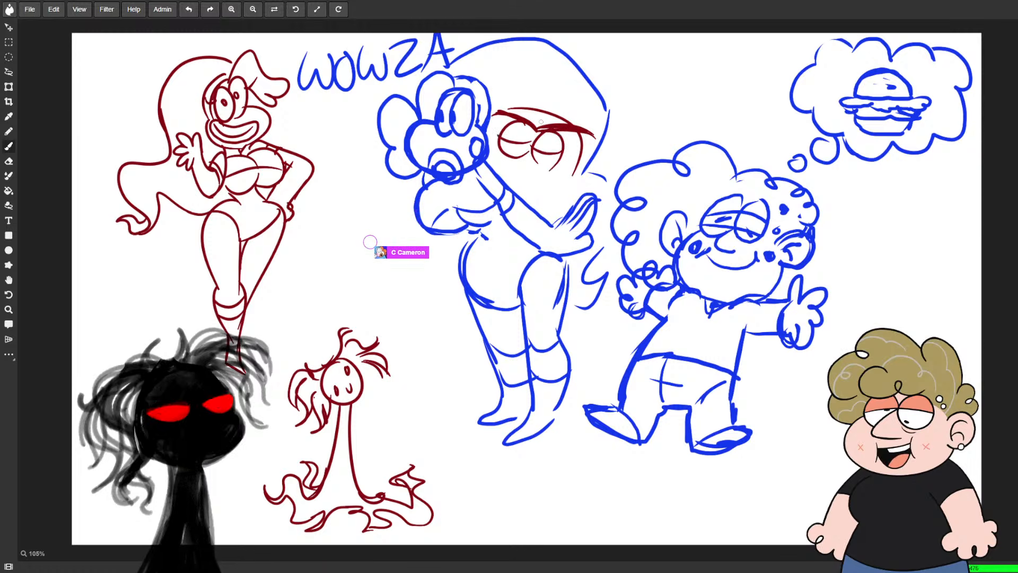
- Finish the new face with drooping eyelids, a wavy mouth and a square jaw, and draw a raised jointed hand beside it
mouse_move(504, 137)
left_mouse_down()
mouse_move(523, 134)
mouse_move(510, 145)
mouse_move(549, 177)
left_mouse_up()
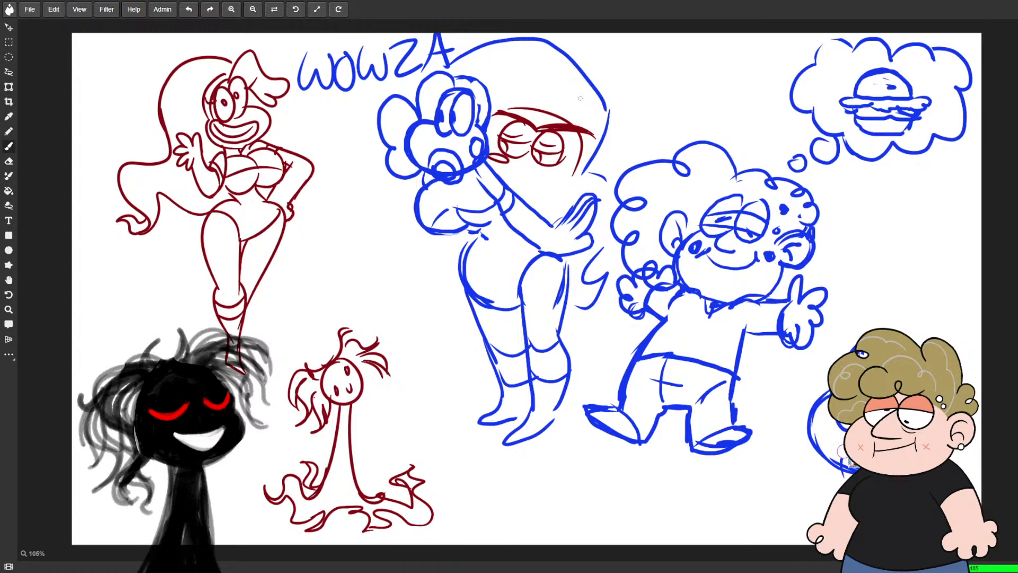
left_click_drag(504, 169, 541, 177)
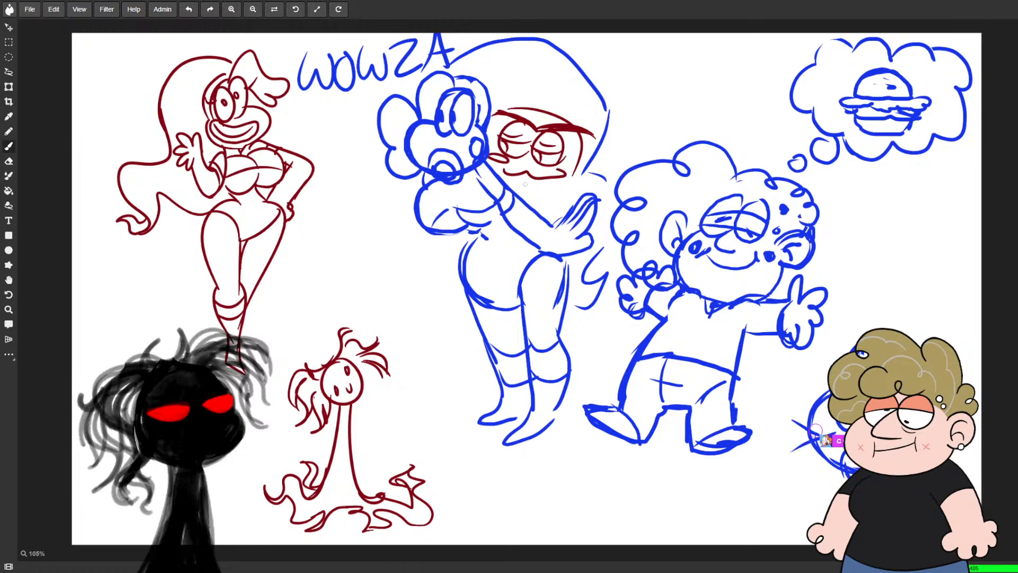
mouse_move(522, 176)
left_mouse_down()
mouse_move(569, 196)
mouse_move(573, 169)
left_mouse_up()
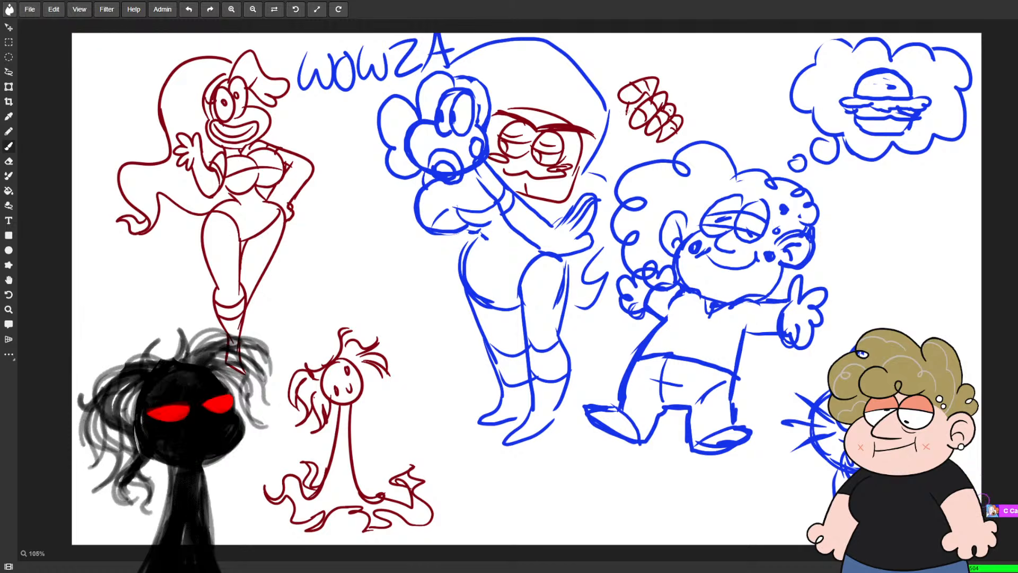
mouse_move(609, 110)
left_mouse_down()
mouse_move(648, 149)
mouse_move(677, 130)
mouse_move(592, 154)
mouse_move(662, 148)
left_mouse_up()
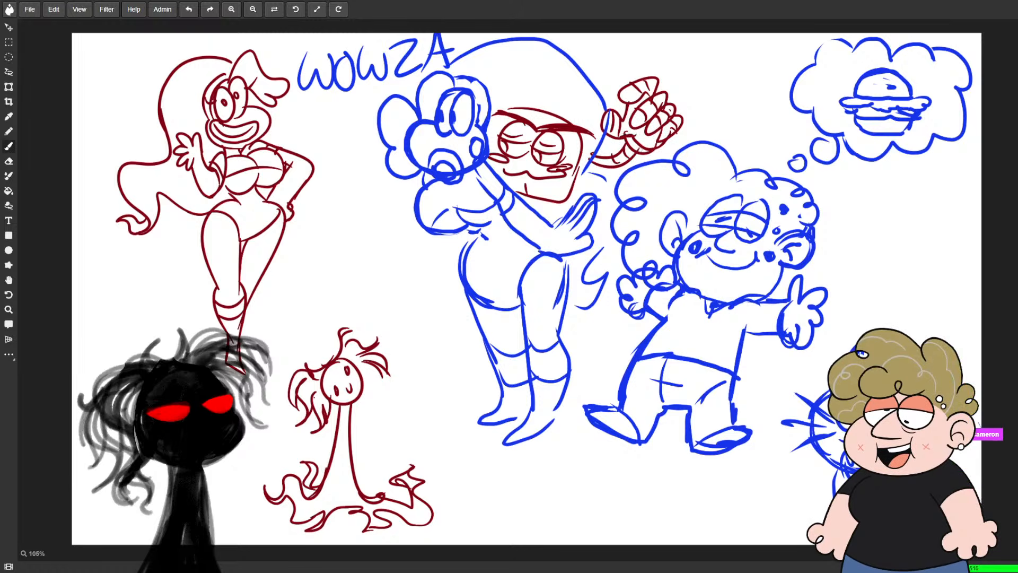
- Draw the character's other hand gripping the blue figure's waist, joined to a curved, segmented arm wrapping around behind the figure
left_click_drag(465, 237, 471, 259)
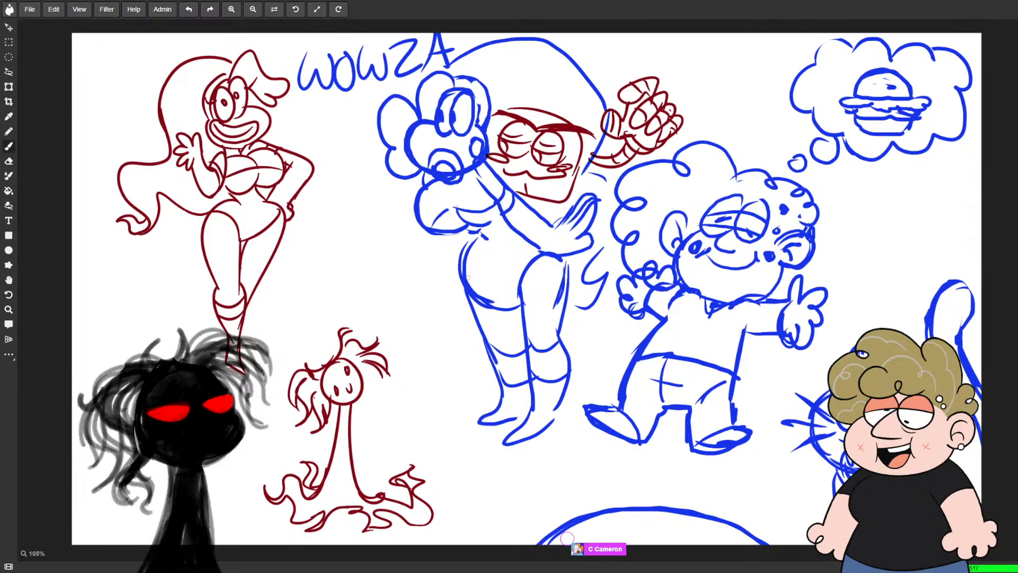
mouse_move(462, 244)
left_mouse_down()
mouse_move(484, 245)
mouse_move(467, 248)
mouse_move(475, 256)
mouse_move(460, 271)
mouse_move(478, 271)
left_mouse_up()
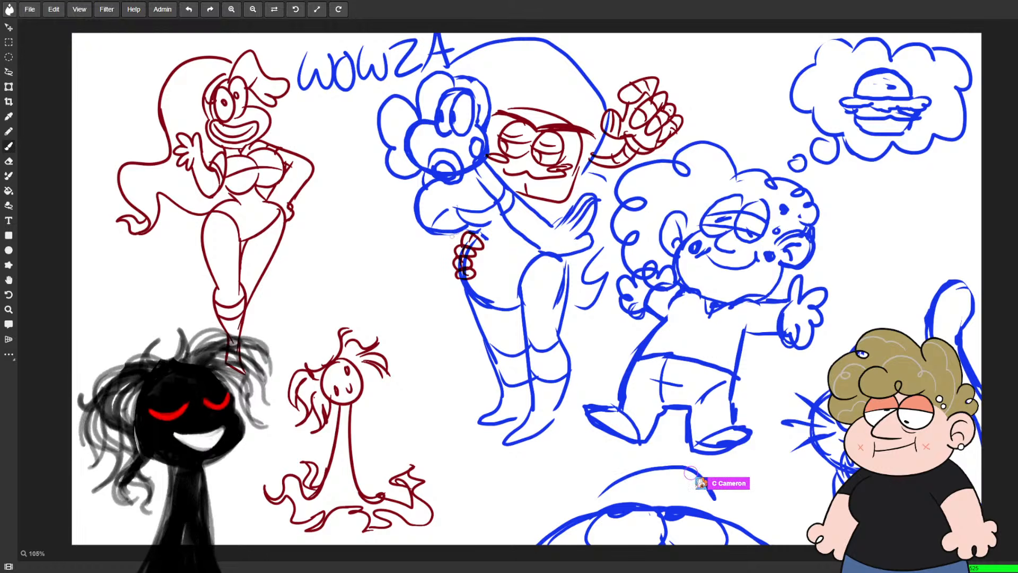
left_click_drag(457, 232, 464, 275)
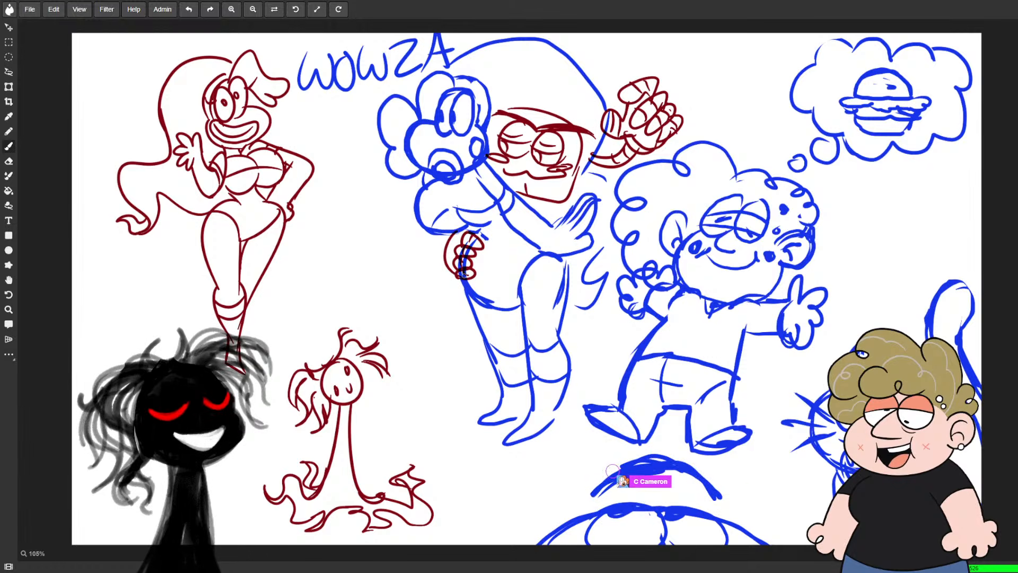
mouse_move(419, 191)
left_mouse_down()
mouse_move(411, 232)
mouse_move(458, 238)
mouse_move(434, 240)
mouse_move(431, 252)
mouse_move(394, 229)
left_mouse_up()
left_click_drag(404, 211, 409, 196)
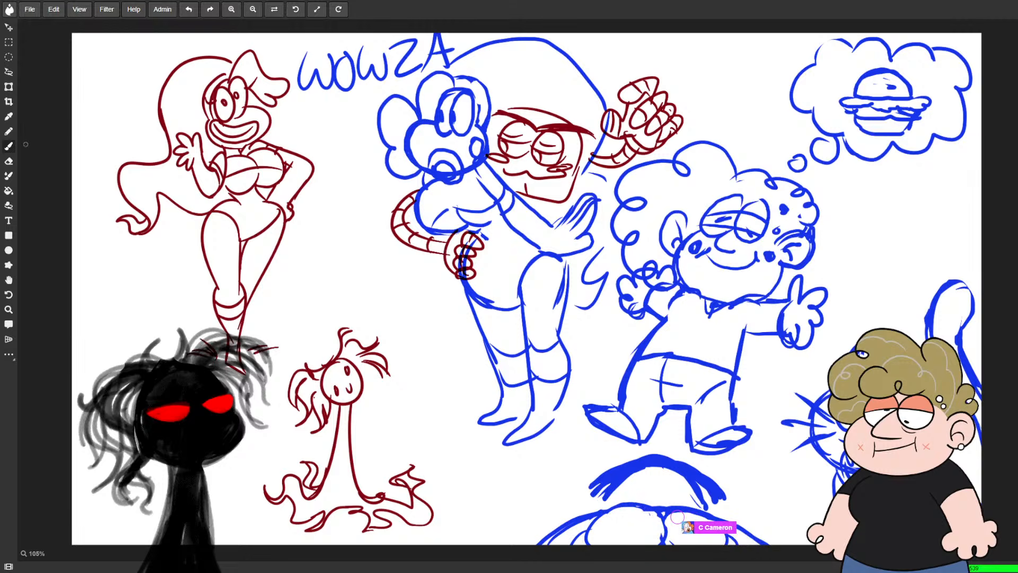
- Add short straight emphasis lines around the pointed foot of the tall dark red creature
mouse_move(221, 359)
left_mouse_down()
mouse_move(188, 363)
mouse_move(286, 359)
left_mouse_up()
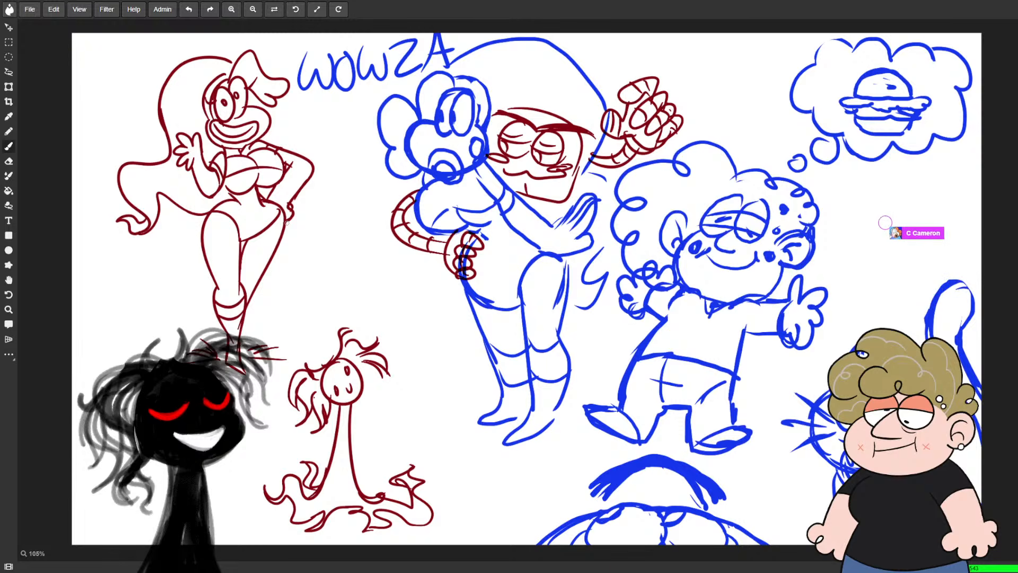
key("e")
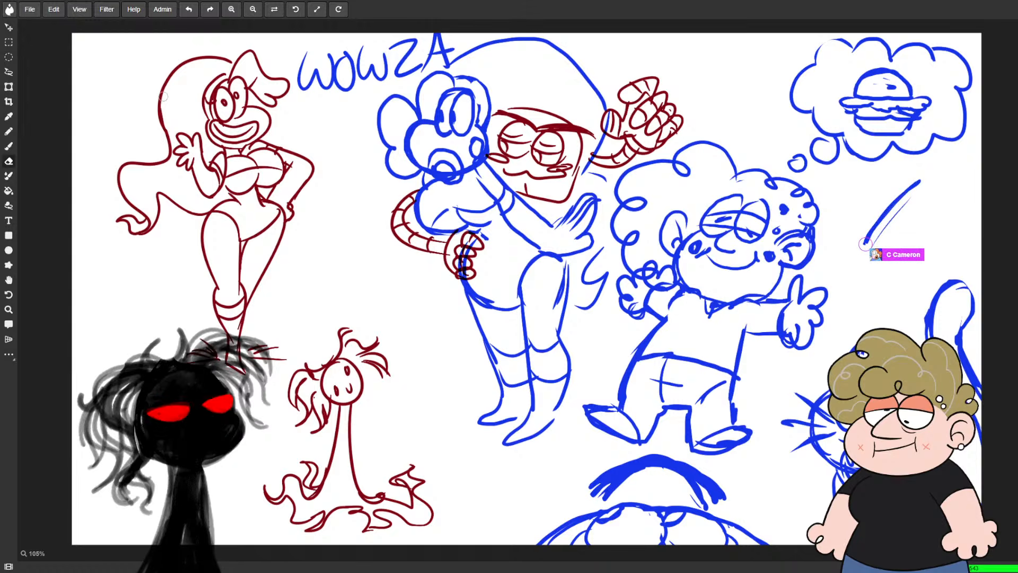
key("b")
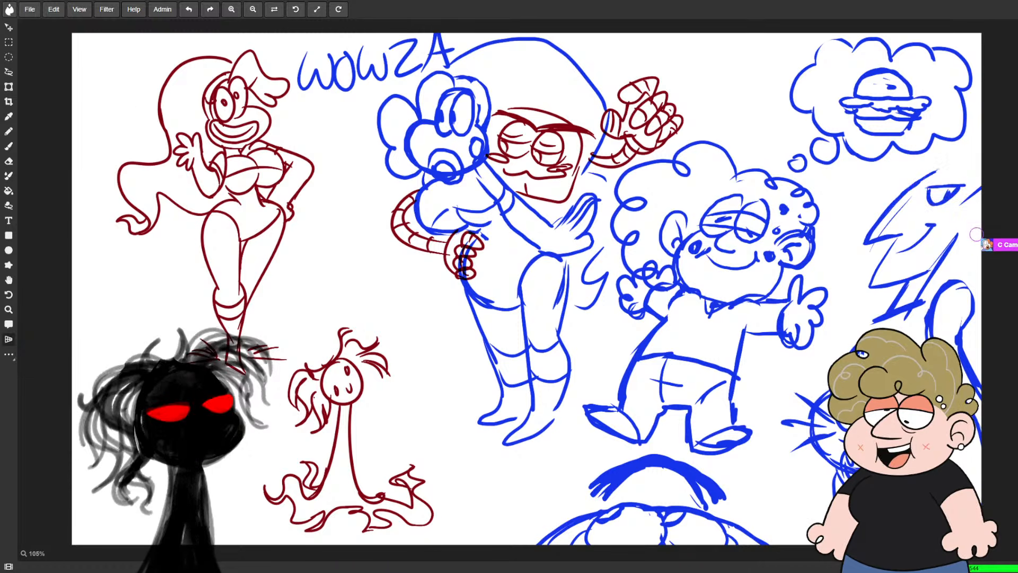
left_click_drag(132, 106, 319, 282)
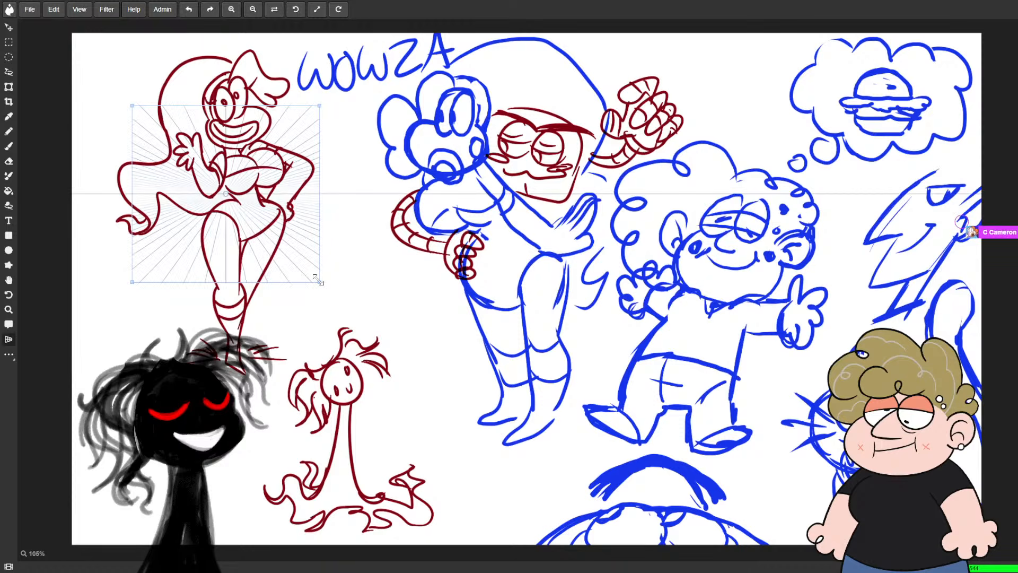
left_click_drag(163, 69, 140, 58)
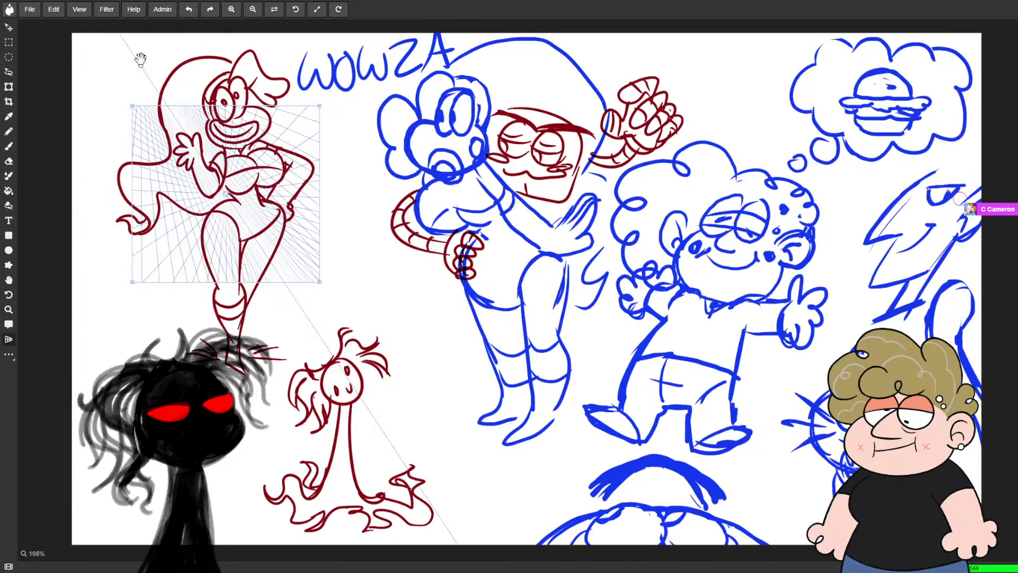
key("Escape")
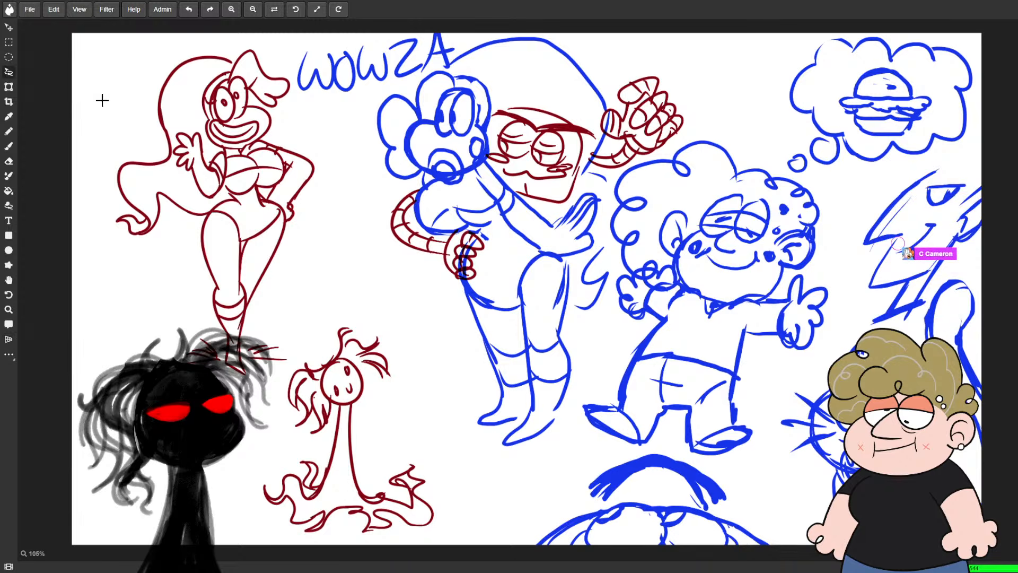
- Select the tall dark red creature with the lasso and move it toward the canvas's upper-left corner
mouse_move(103, 100)
left_mouse_down()
mouse_move(81, 154)
mouse_move(126, 359)
left_mouse_up()
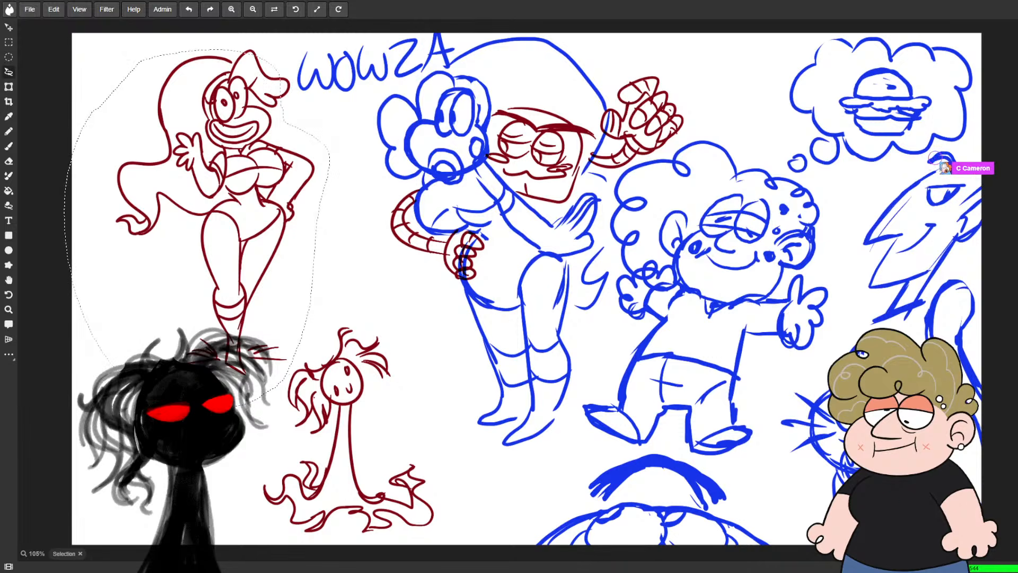
key("v")
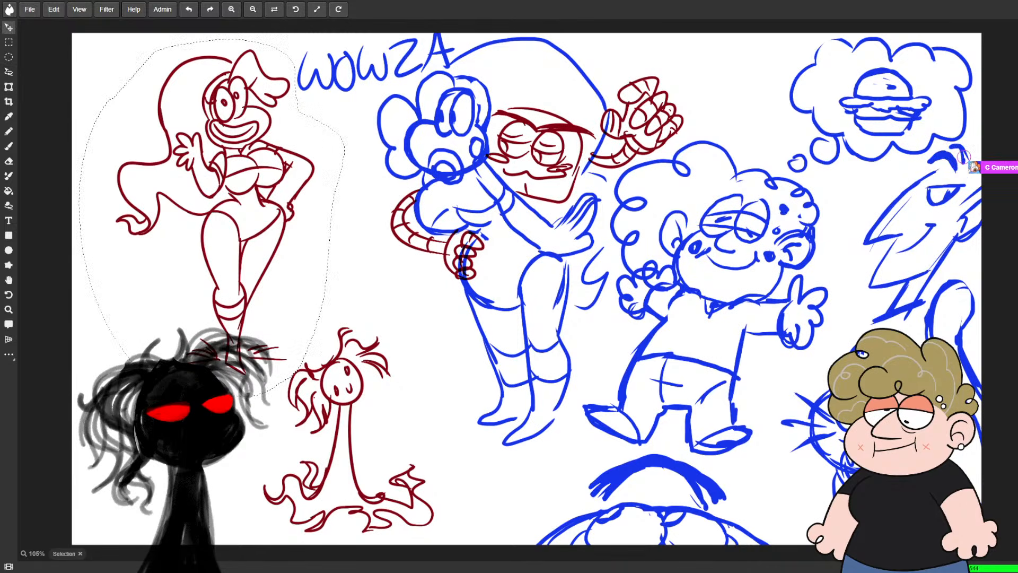
mouse_move(231, 98)
left_mouse_down()
mouse_move(211, 85)
mouse_move(192, 92)
left_mouse_up()
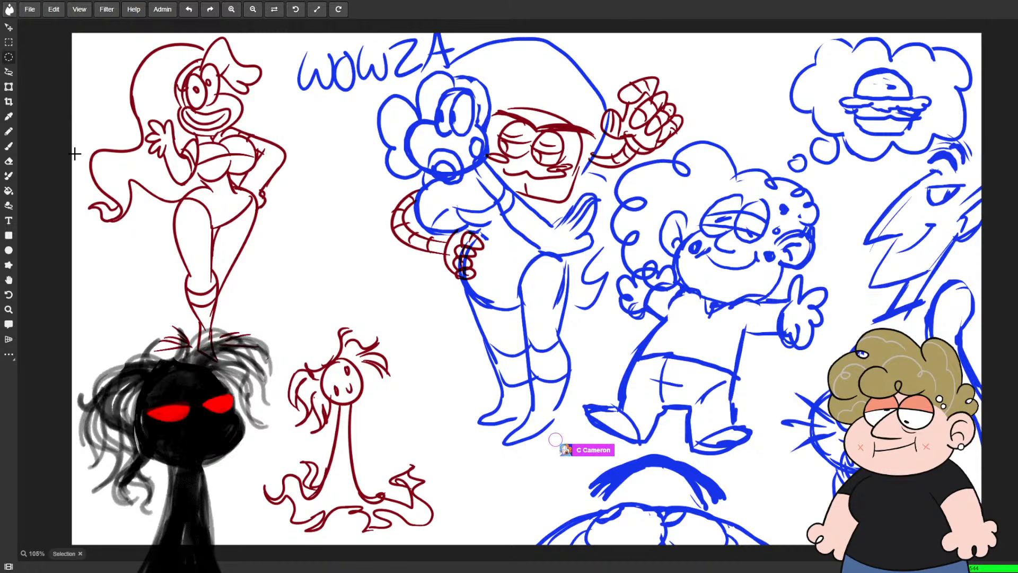
- Add second outlines along the top, side and jaw of the square-headed character's face to give the head depth
key("b")
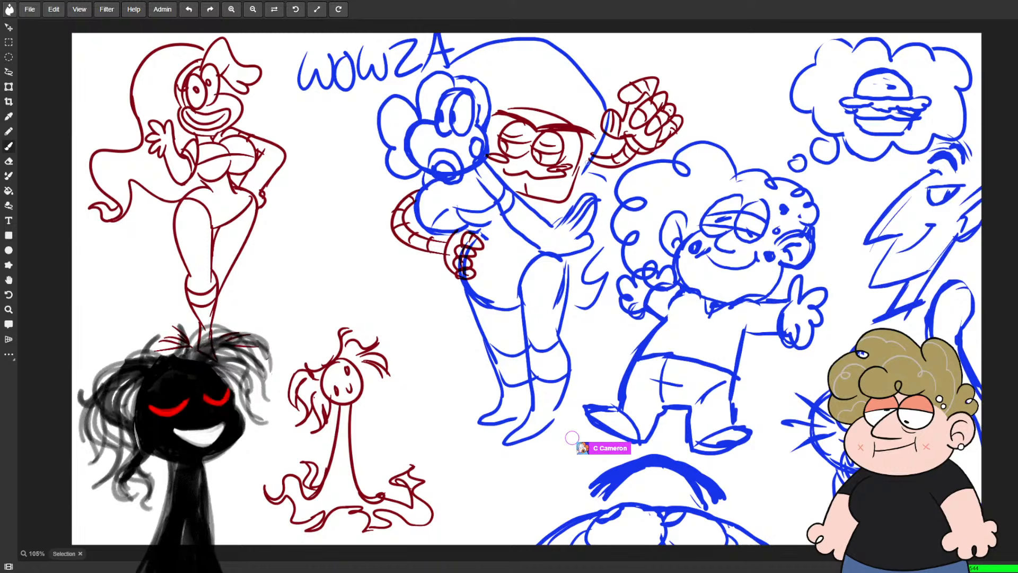
key("l")
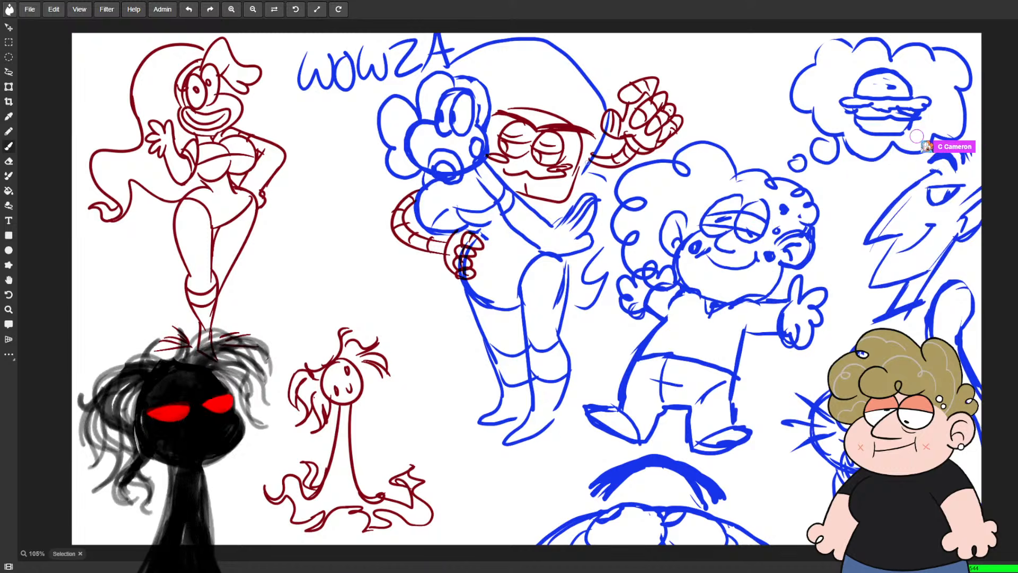
left_click(751, 115)
key("b")
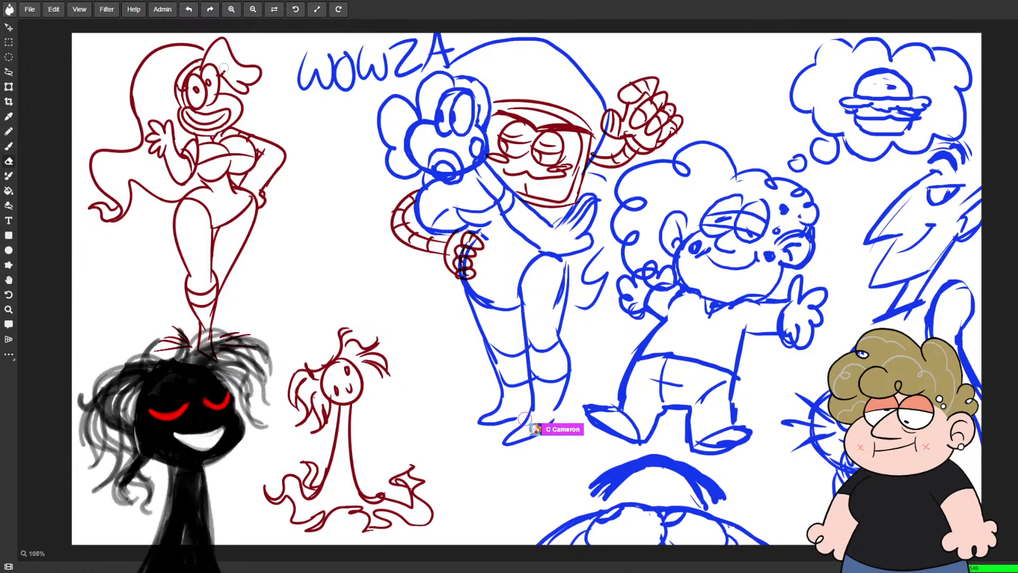
key("b")
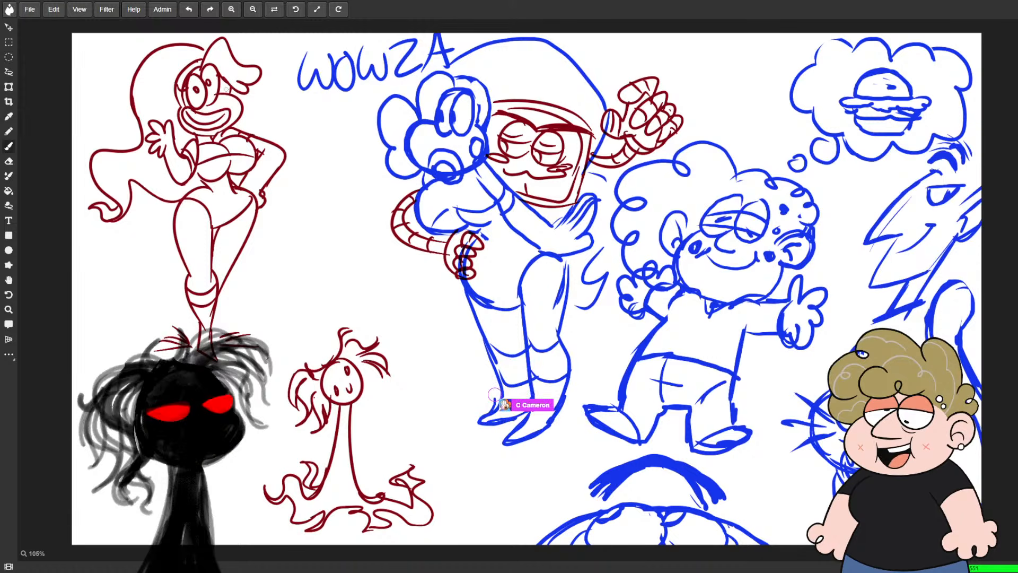
- Erase the stray marks along the curved segmented arm behind the blue figure
key("e")
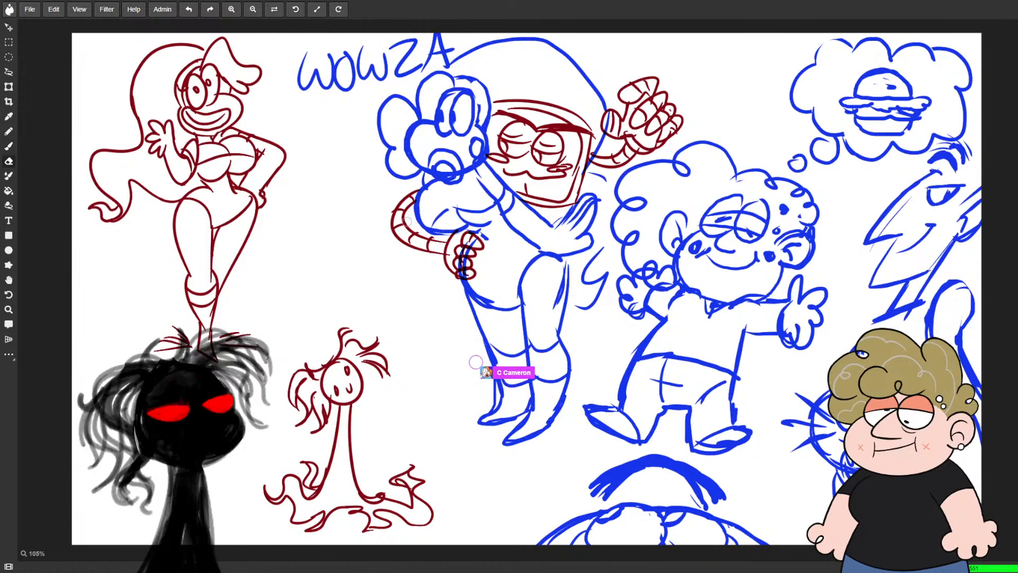
left_click_drag(412, 224, 448, 248)
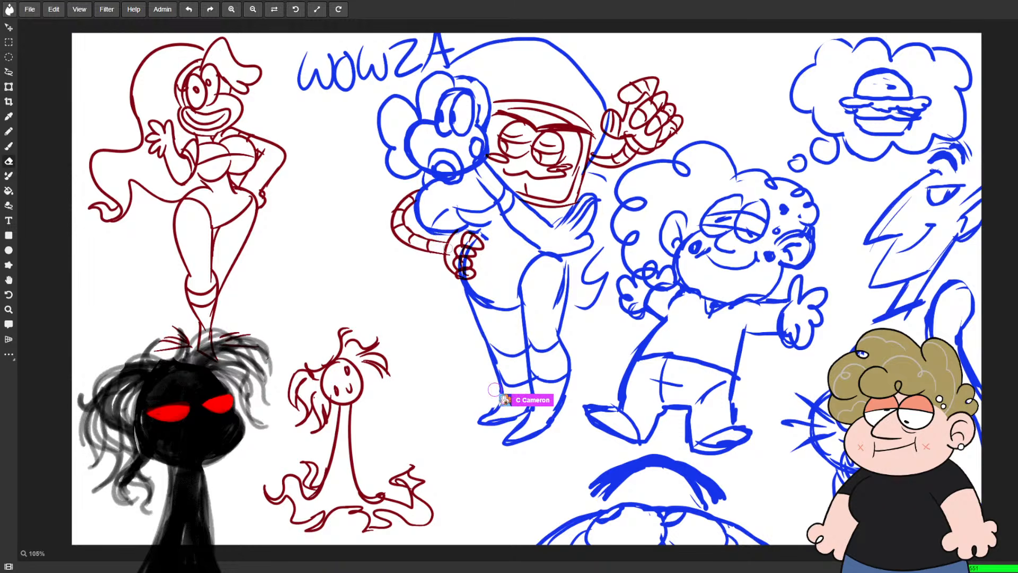
key("b")
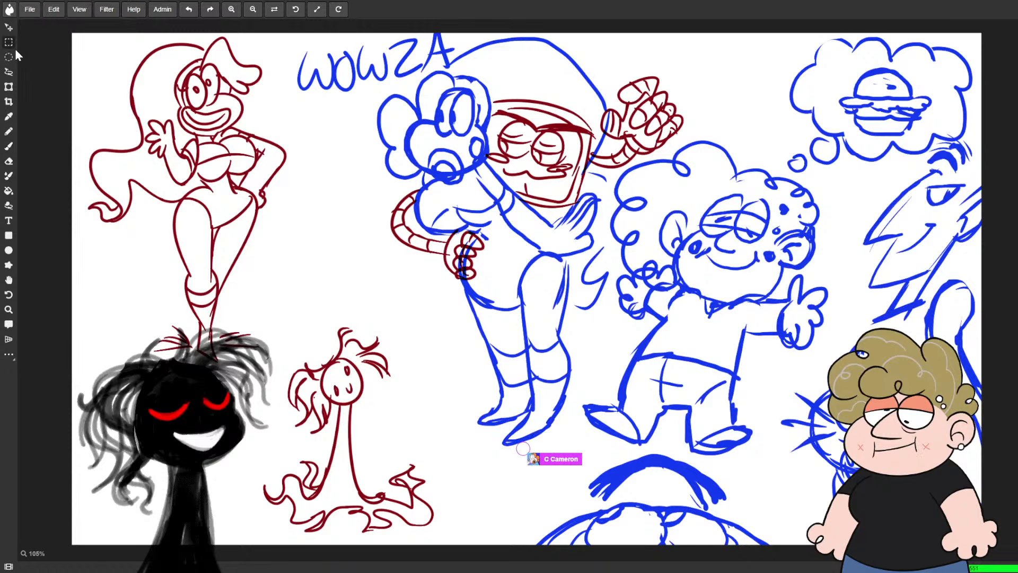
- Lasso the tall dark red creature, scale it down to about two-thirds size and place it beneath the WOWZA lettering
left_click(9, 72)
mouse_move(98, 109)
left_mouse_down()
mouse_move(84, 330)
mouse_move(232, 385)
mouse_move(290, 351)
left_mouse_up()
left_click_drag(273, 88, 77, 79)
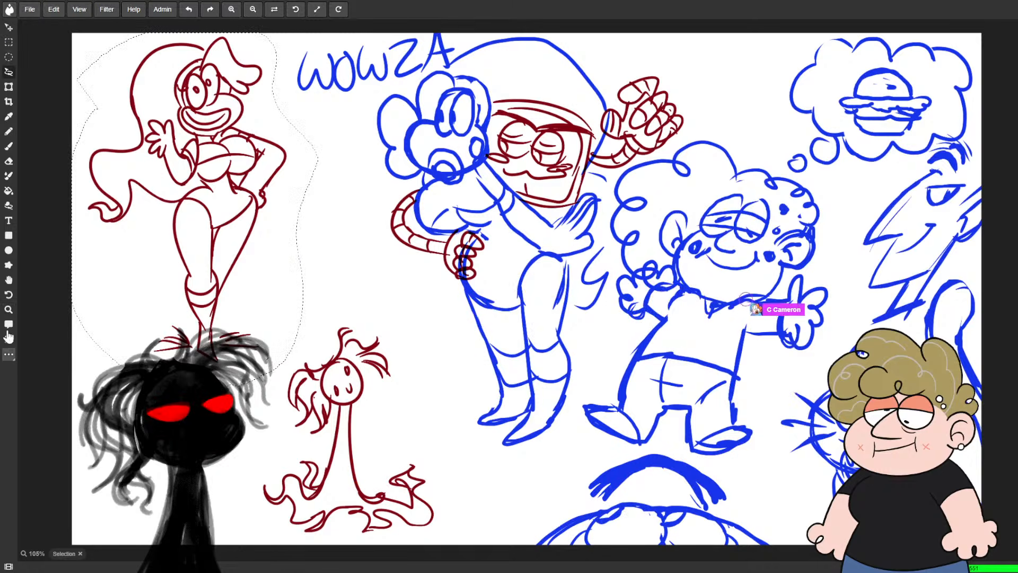
left_click(8, 88)
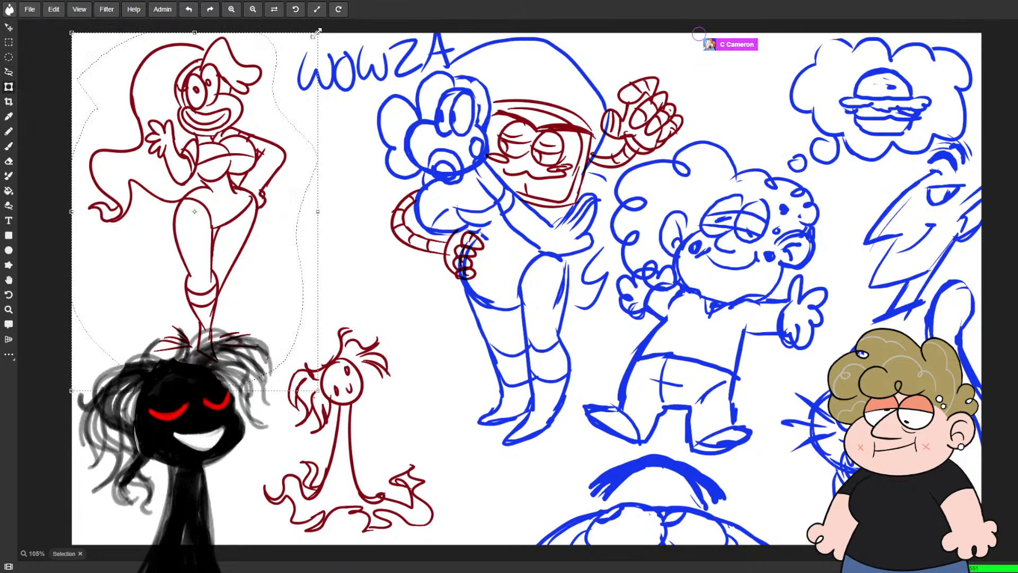
left_click_drag(318, 34, 230, 157)
left_click_drag(186, 247, 358, 165)
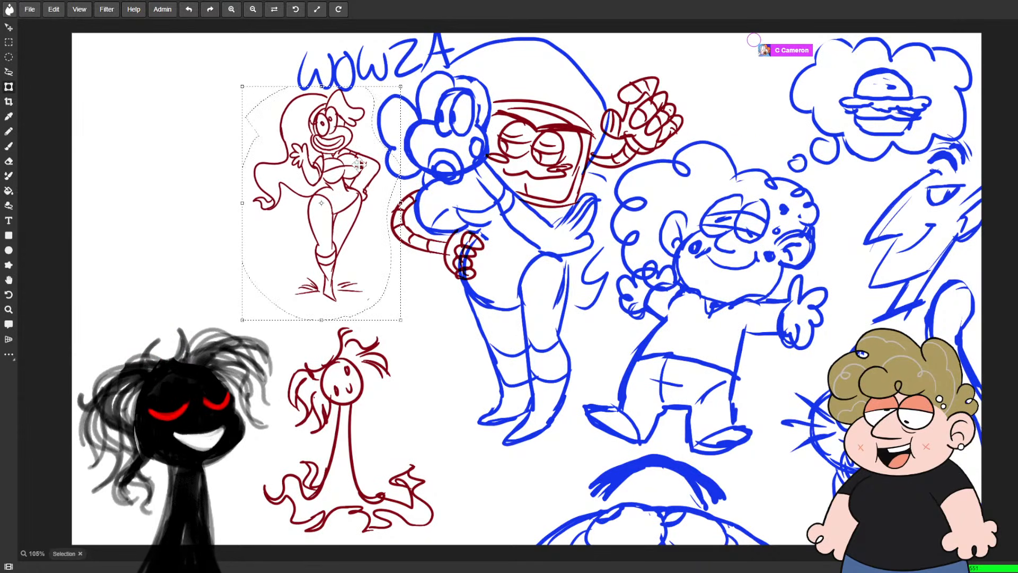
- Lasso the long-necked creature with tufted hair, shrink it, place it in the canvas's upper-left corner and deselect it
left_click(9, 74)
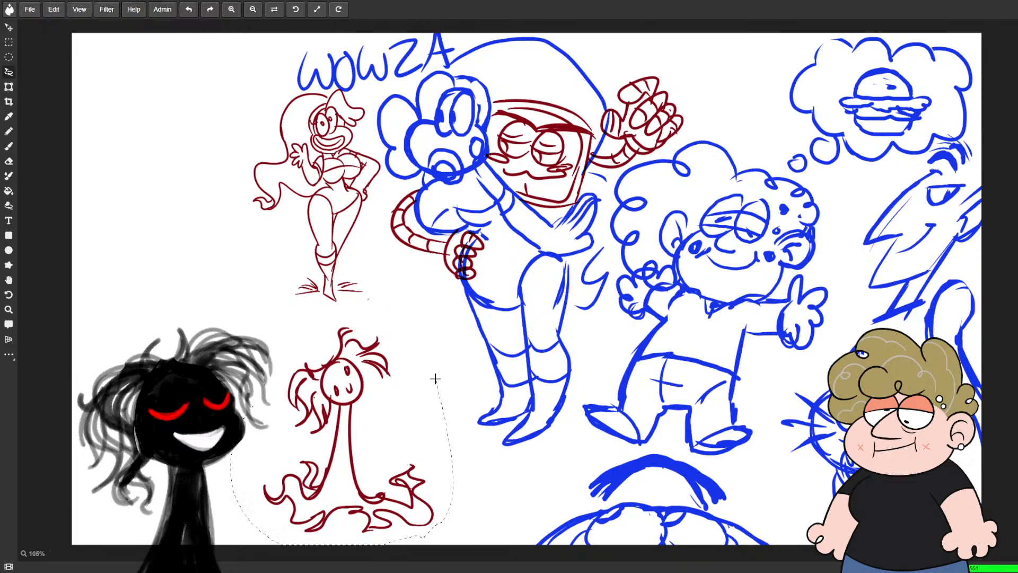
left_click_drag(435, 378, 371, 311)
left_click(9, 88)
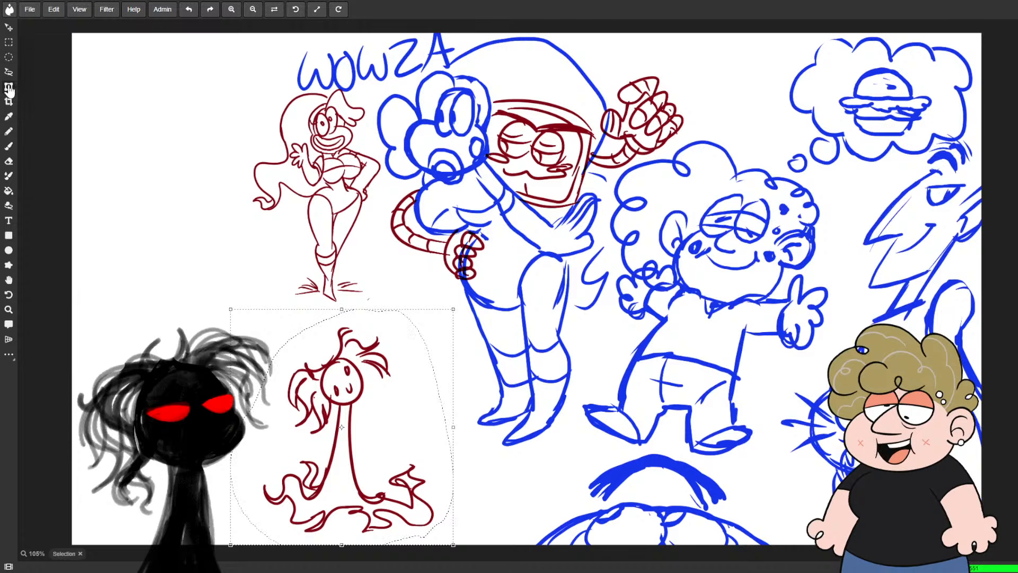
left_click_drag(454, 309, 380, 385)
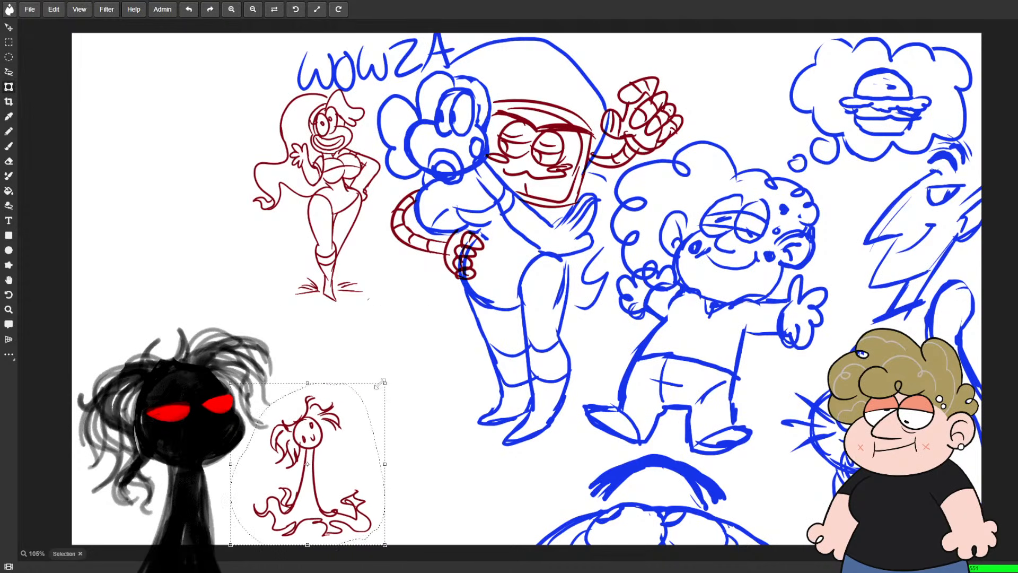
mouse_move(315, 448)
left_mouse_down()
mouse_move(216, 99)
mouse_move(142, 117)
mouse_move(152, 96)
left_mouse_up()
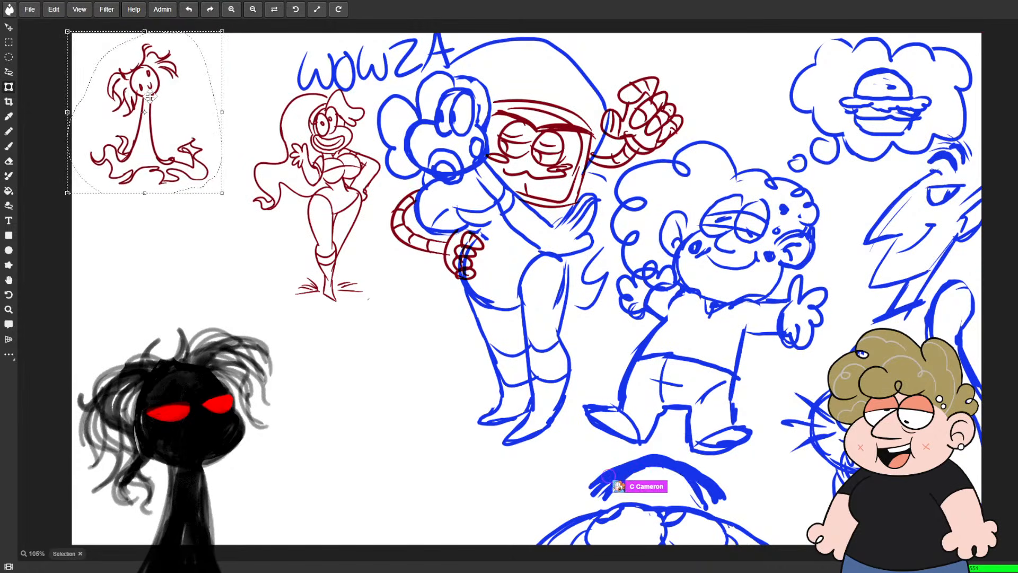
left_click(8, 57)
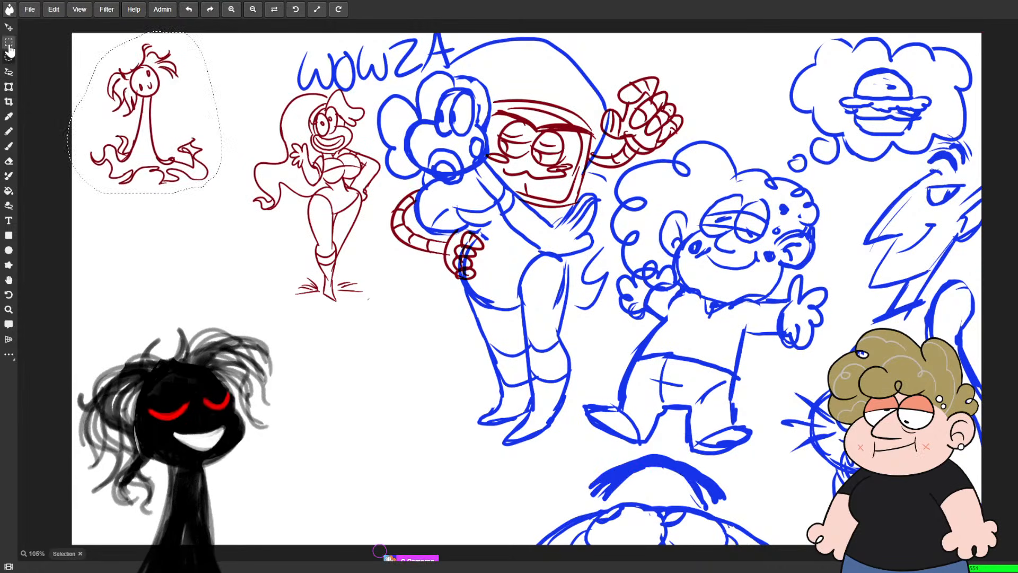
left_click(97, 245)
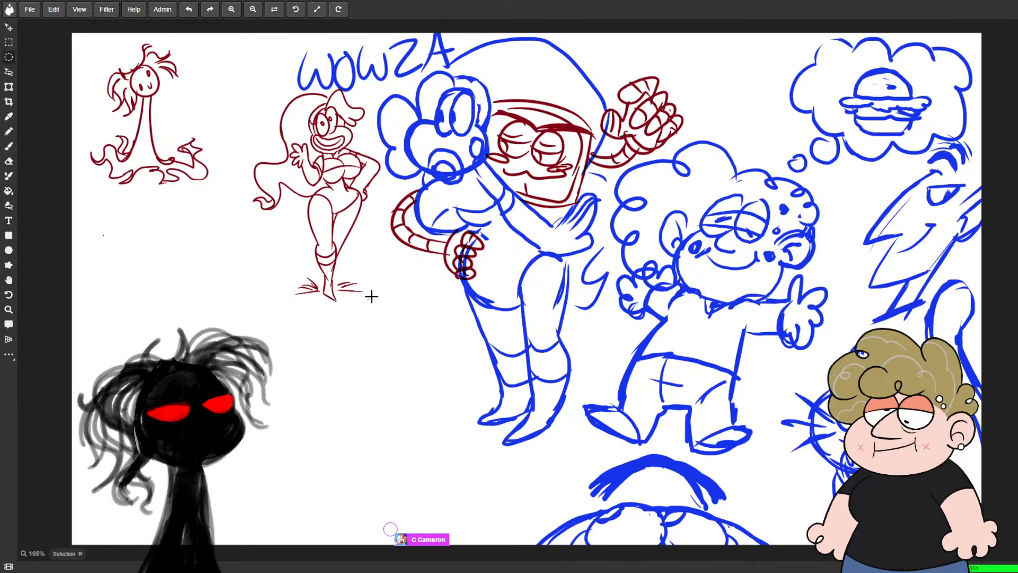
- Erase the stray dark red specks left beside the tall creature's foot and below the long-necked creature
key("e")
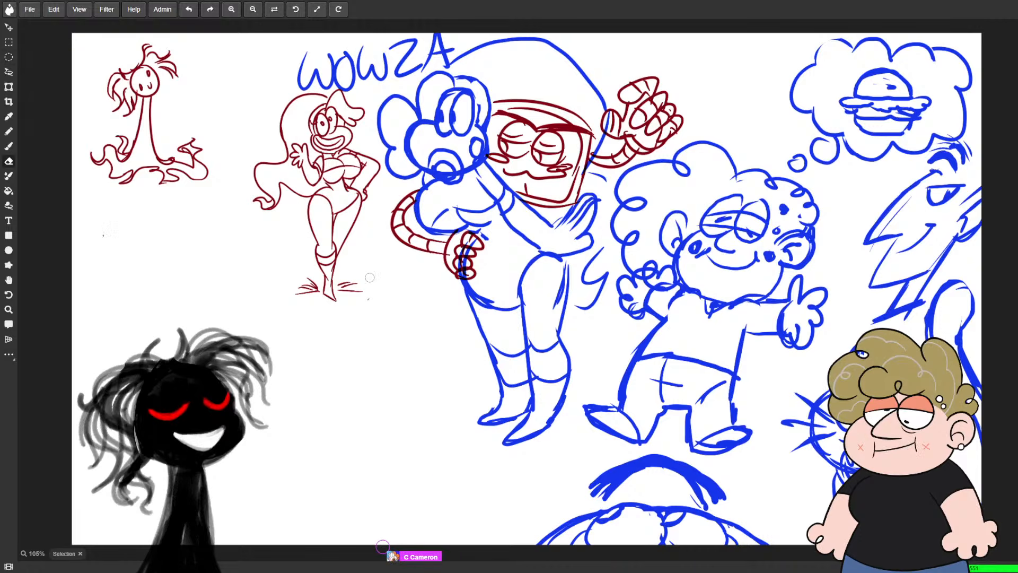
key("l")
left_click_drag(373, 291, 388, 284)
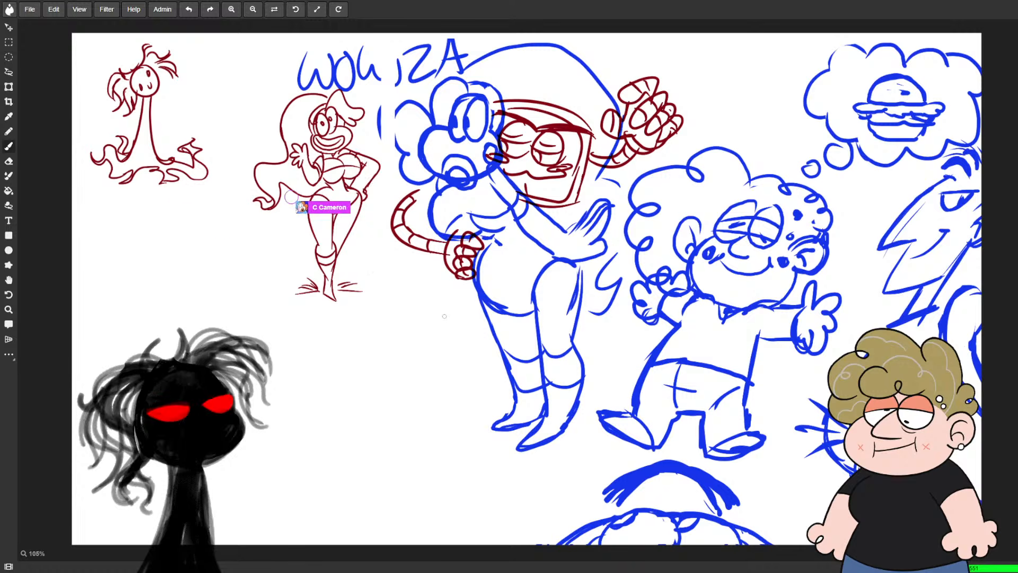
key("d")
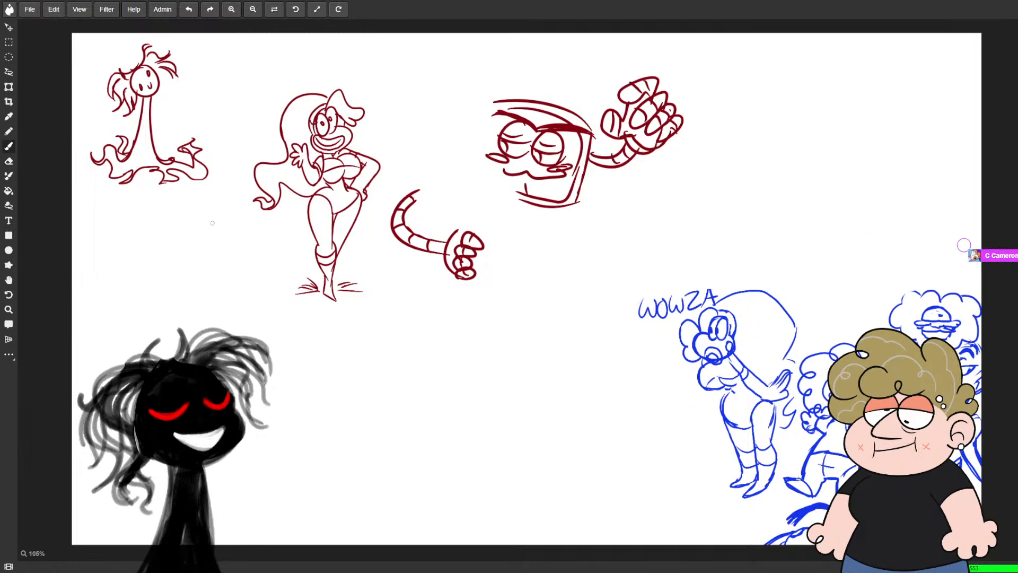
- Lasso the square-headed character with both hands, scale it down, fit it behind the tall creature with its hand at her waist, and deselect
key("l")
mouse_move(410, 161)
left_mouse_down()
mouse_move(444, 311)
mouse_move(475, 80)
mouse_move(419, 157)
left_mouse_up()
mouse_move(586, 163)
left_mouse_down()
mouse_move(501, 267)
mouse_move(516, 258)
left_mouse_up()
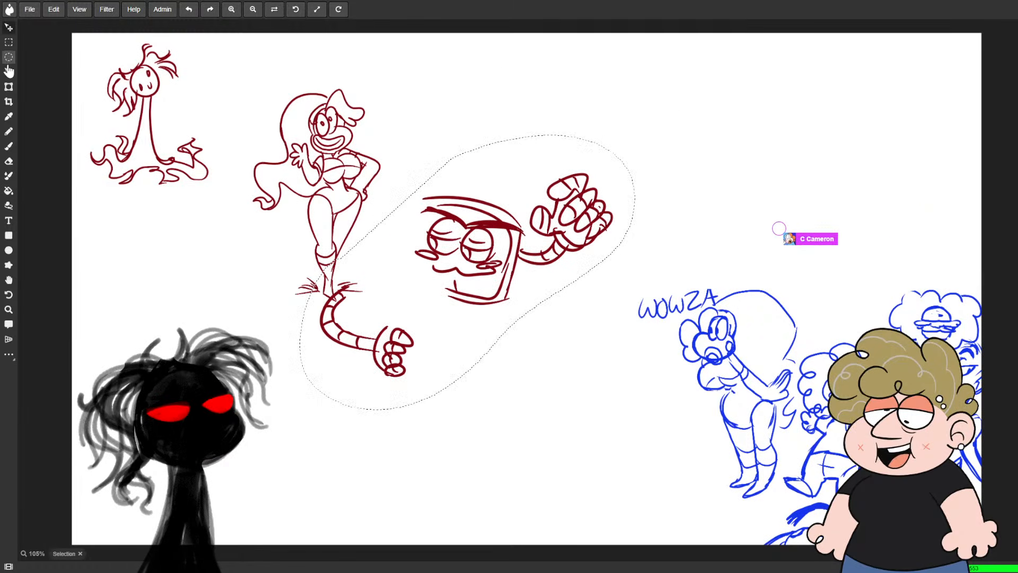
left_click(9, 86)
left_click_drag(634, 135, 537, 250)
left_click_drag(443, 302, 416, 144)
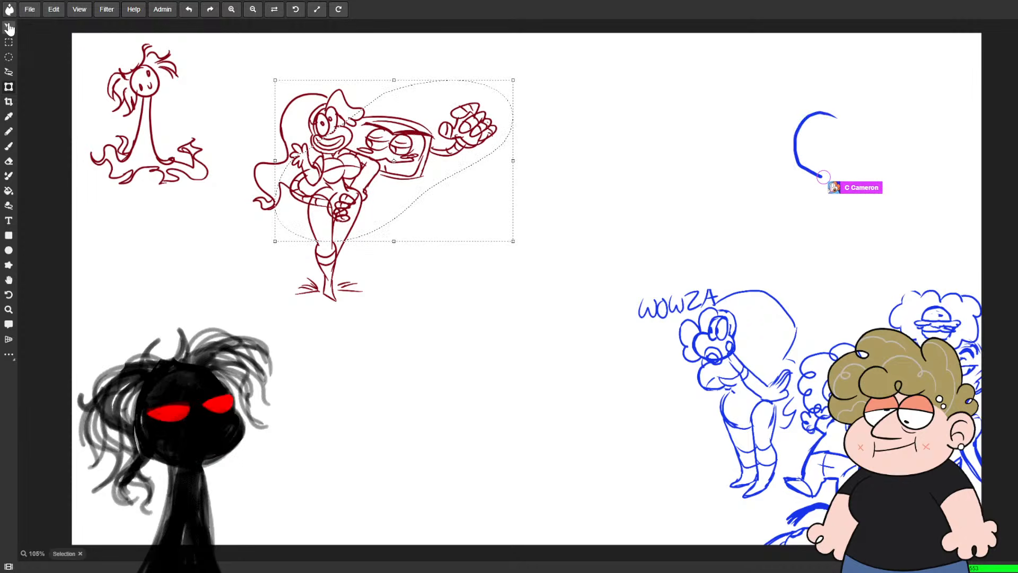
key("Return")
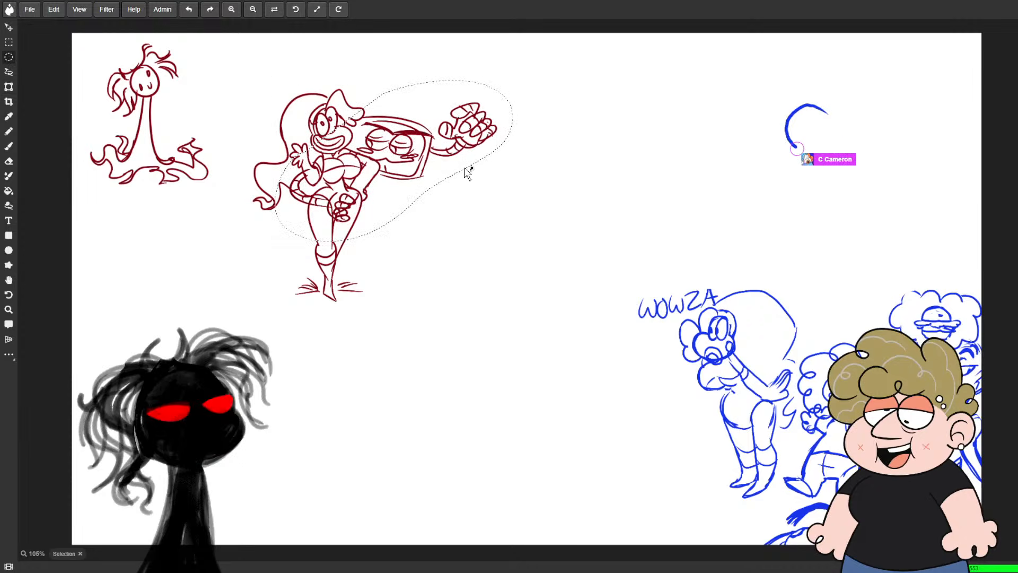
key("ctrl+d")
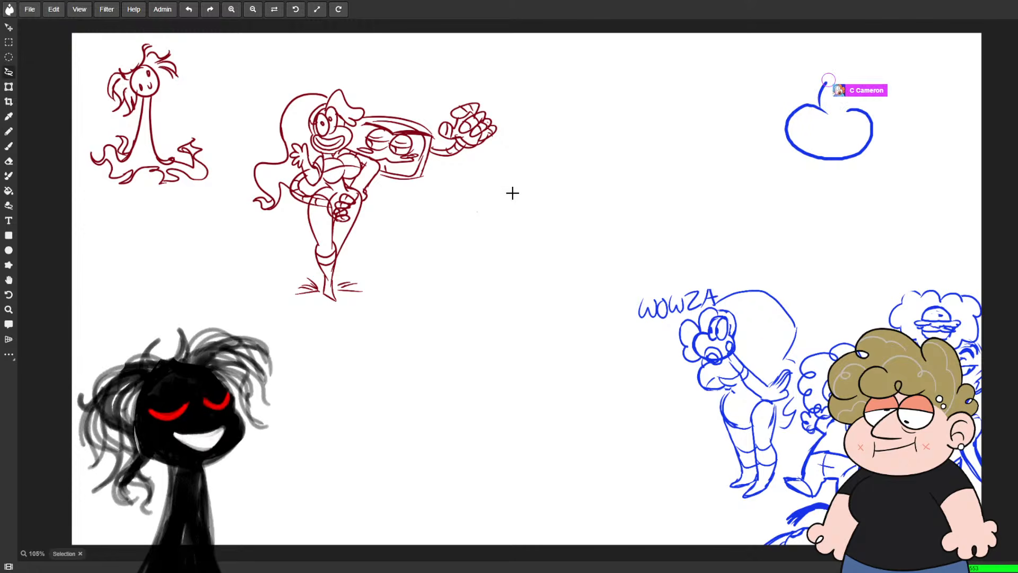
- Draw a curved, segmented tube rising from the top of the square head to the canvas's upper edge
left_click_drag(423, 79, 409, 35)
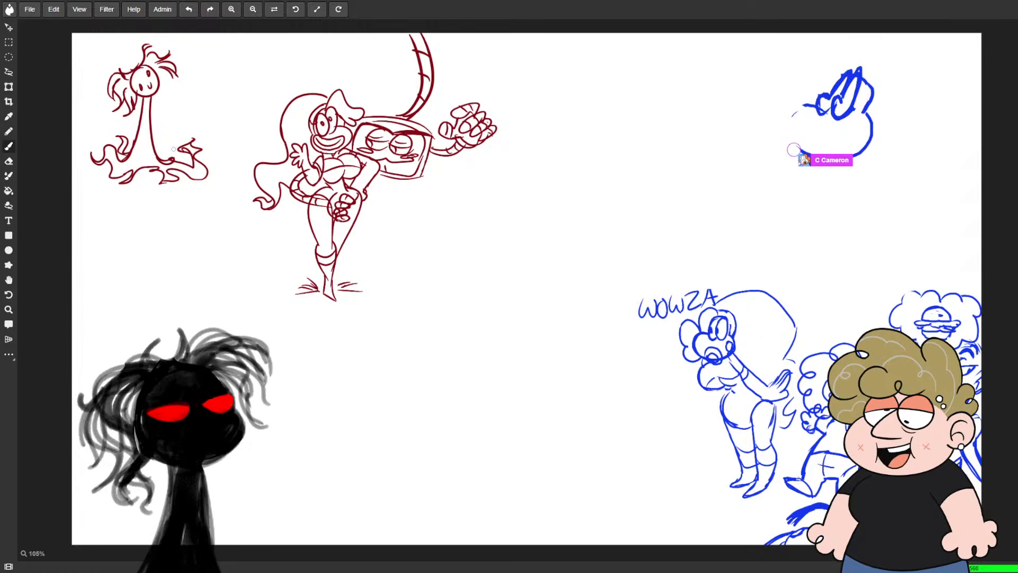
left_click_drag(215, 254, 227, 254)
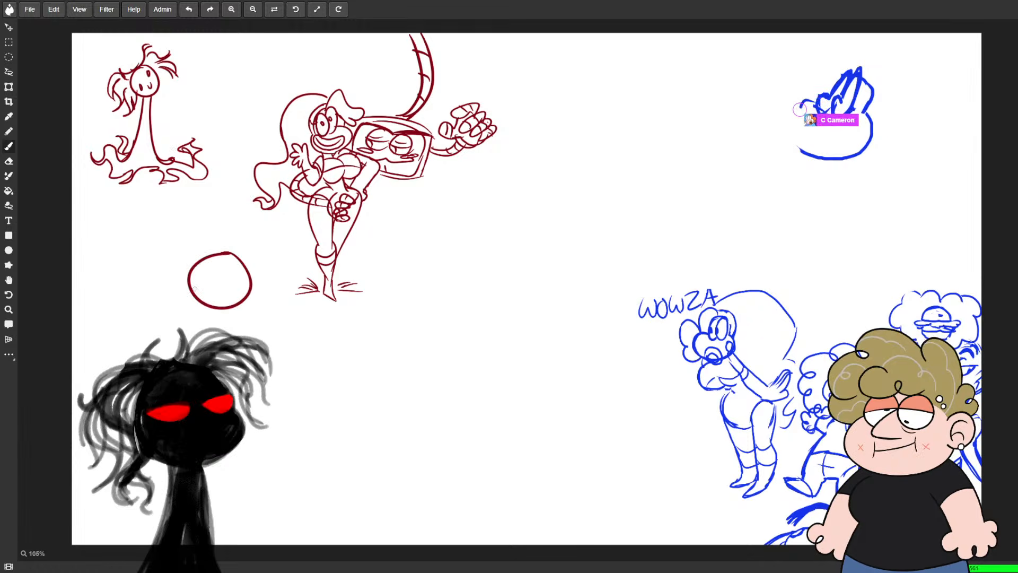
key("ctrl+z")
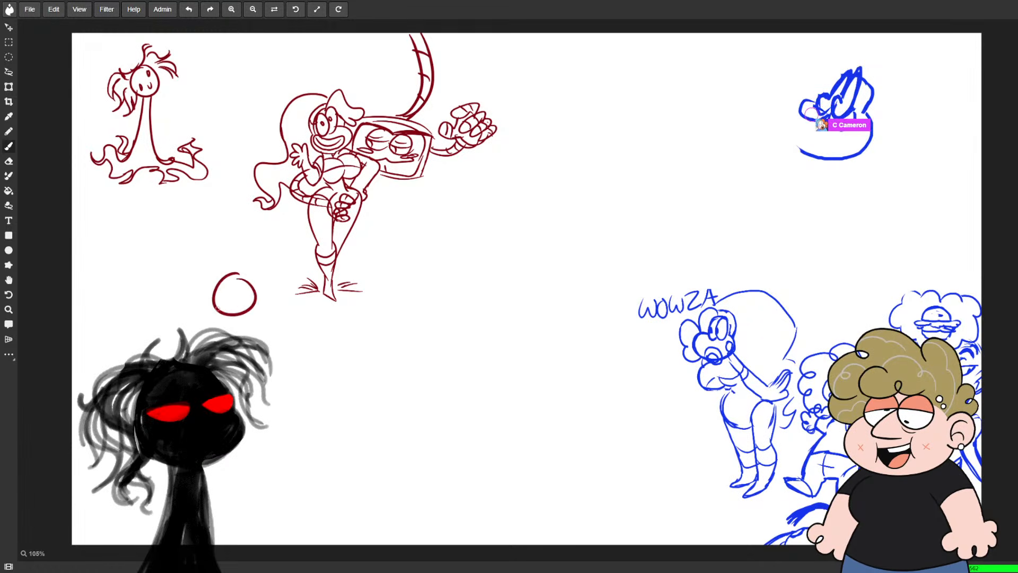
key("ctrl+z")
- Draw a small round head with one half-lidded eye below the tall creature, topped by a tall pointed hat marked with an X
left_click_drag(237, 269, 254, 304)
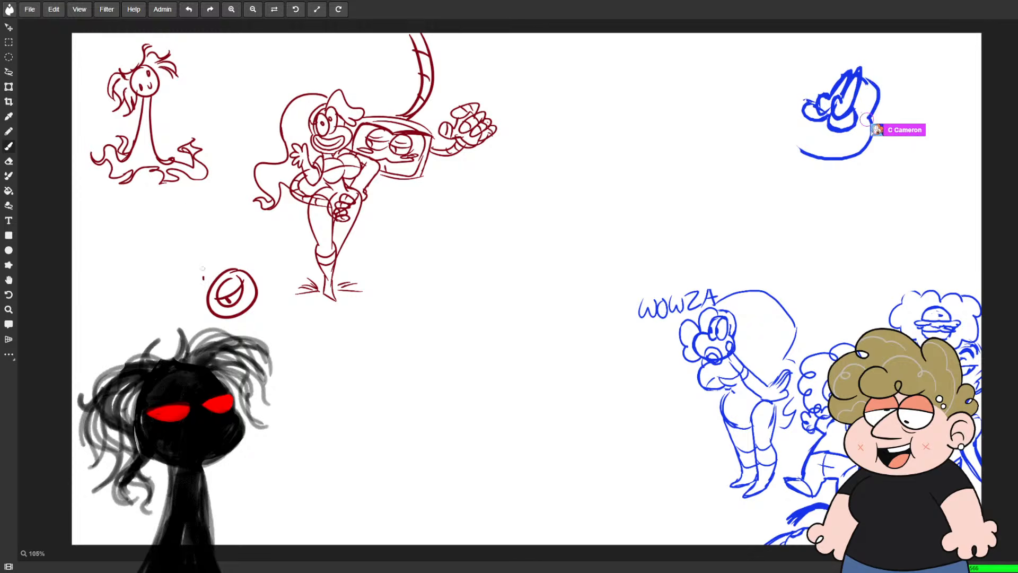
mouse_move(203, 279)
left_mouse_down()
mouse_move(220, 211)
mouse_move(250, 267)
mouse_move(222, 264)
left_mouse_up()
left_click_drag(220, 246, 209, 265)
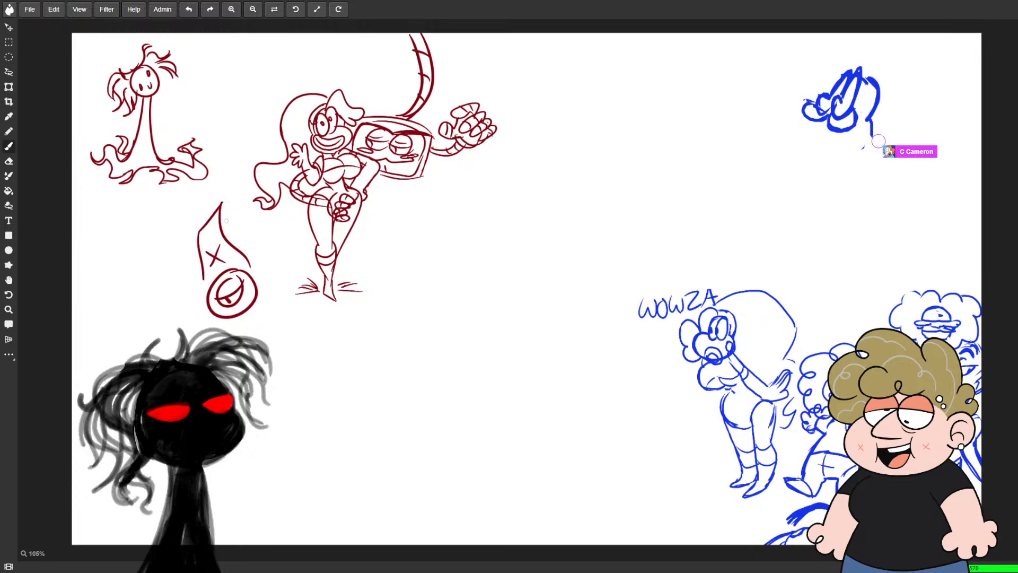
- Draw a small five-pointed star hanging from the tip of the pointed hat
left_click_drag(222, 201, 234, 210)
key("ctrl+z")
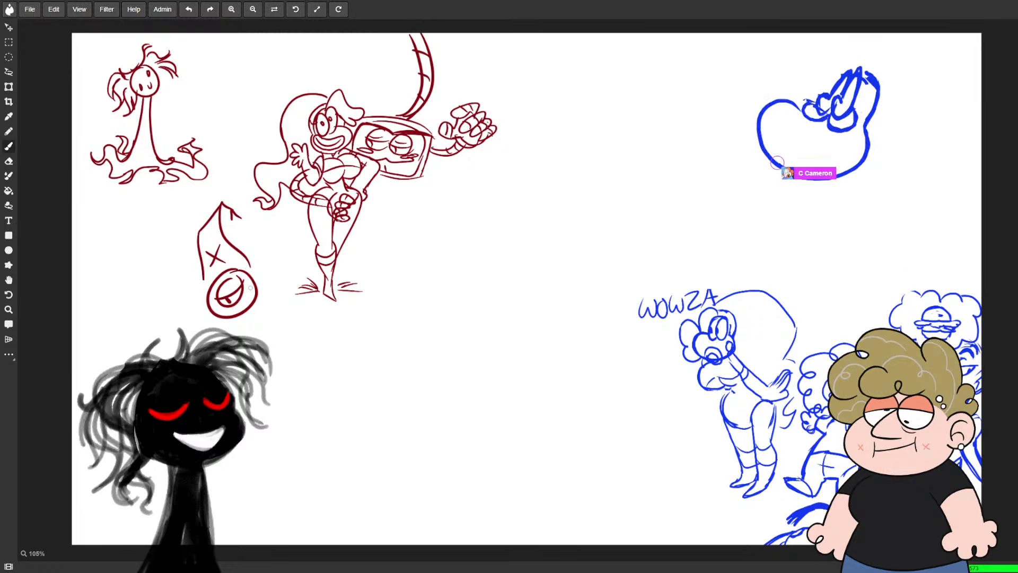
key("ctrl+z")
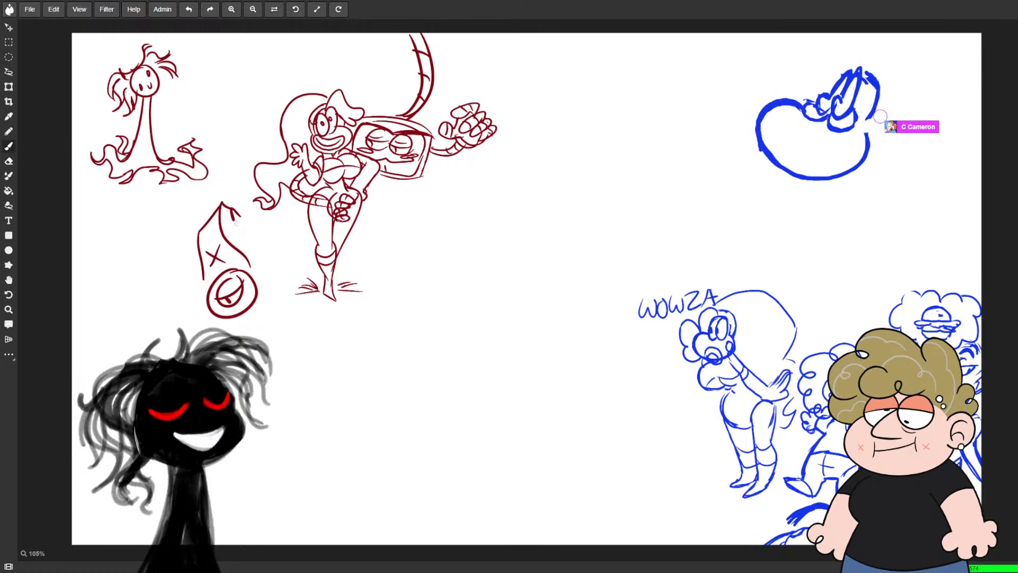
mouse_move(233, 219)
left_mouse_down()
mouse_move(233, 229)
mouse_move(248, 223)
left_mouse_up()
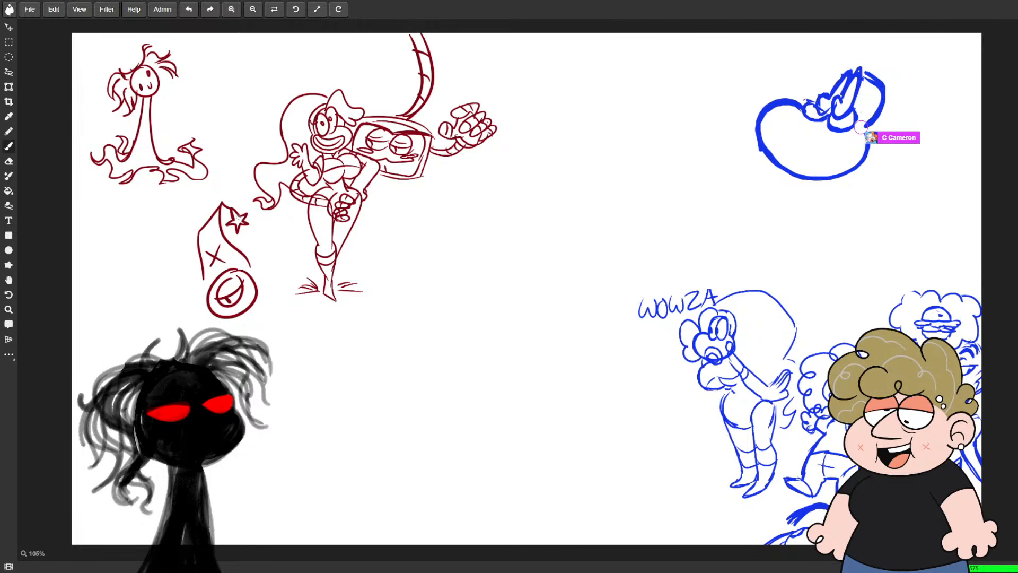
- Draw the hat's curved front edge across the round head, extend its left side down, and add an upturned, angular left brim
left_click_drag(279, 287, 212, 280)
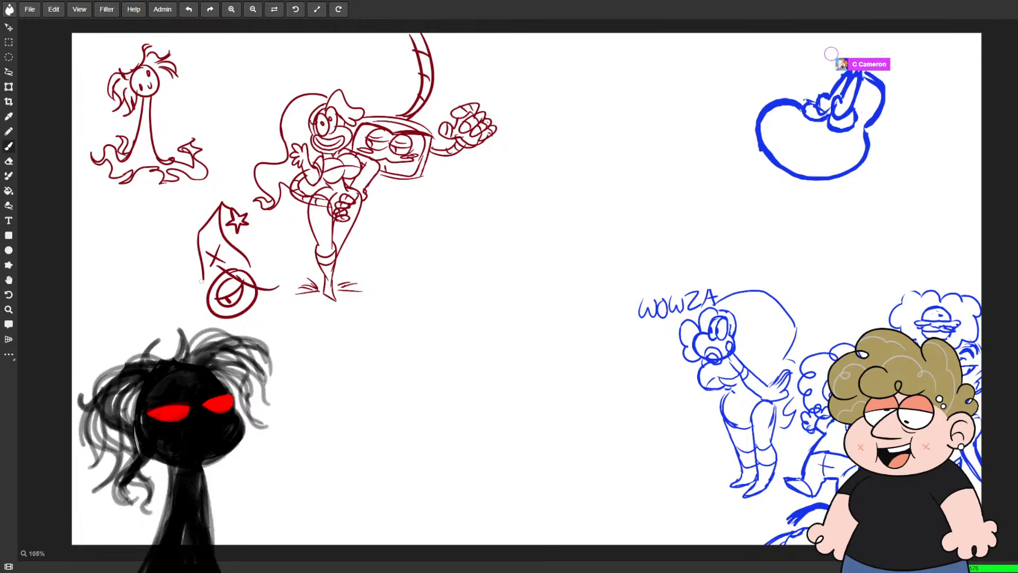
left_click_drag(200, 268, 197, 314)
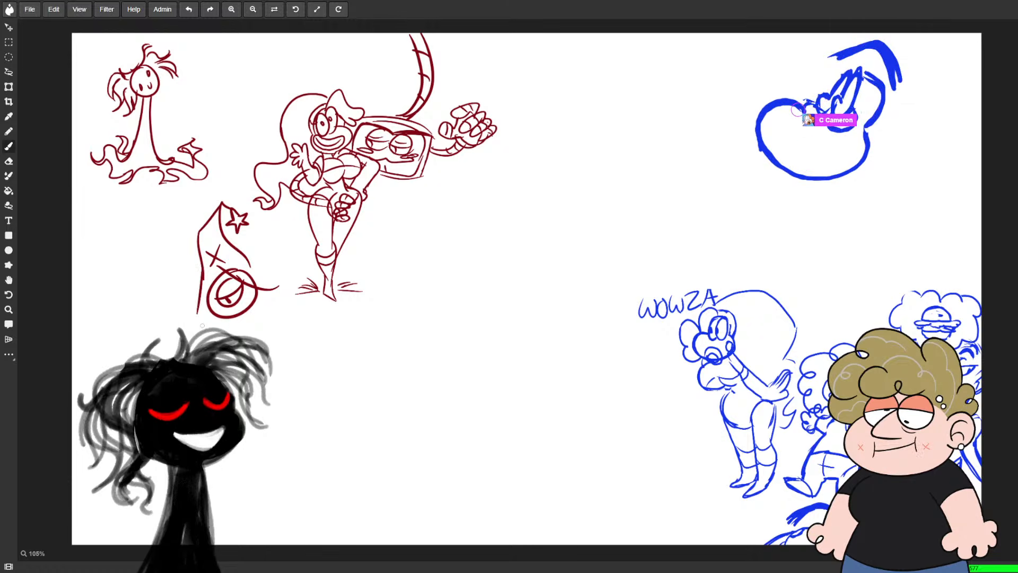
key("e")
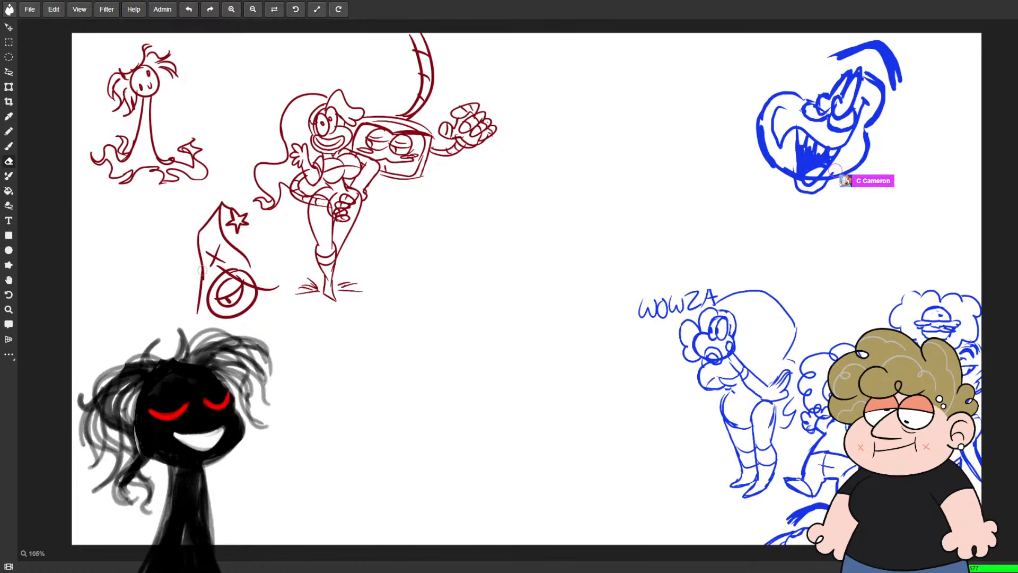
key("b")
left_click_drag(202, 275, 197, 312)
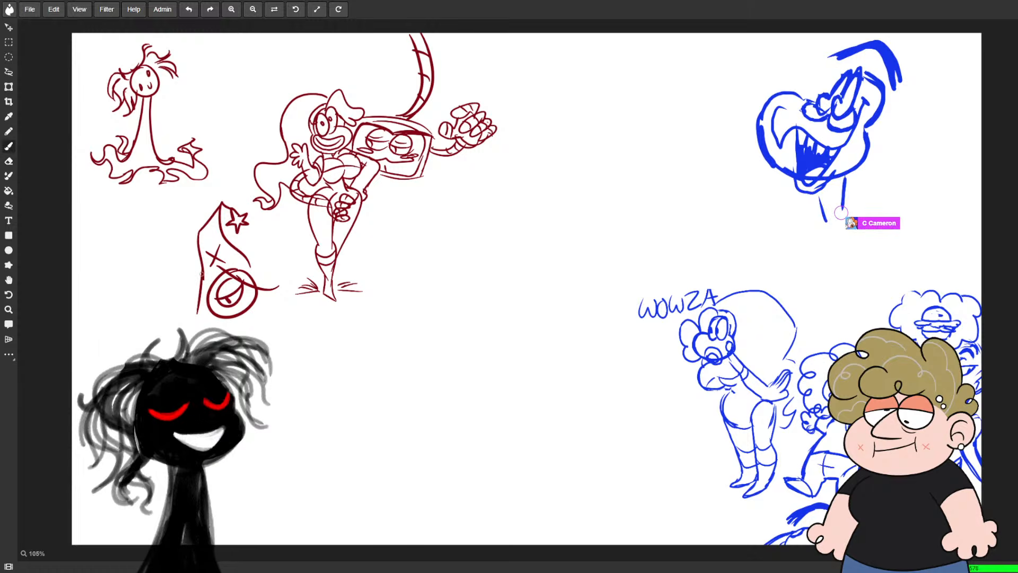
left_click_drag(203, 272, 197, 312)
mouse_move(189, 276)
left_mouse_down()
mouse_move(165, 300)
mouse_move(200, 338)
left_mouse_up()
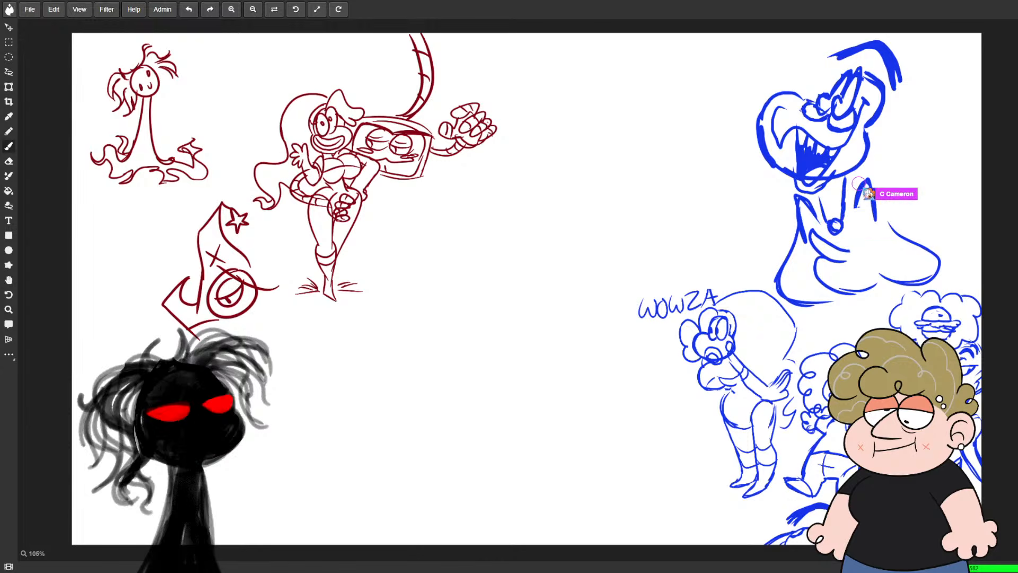
- Erase the hat's lower right edge, redraw it with an upturned brim, and add a crossed pupil and a wavy mouth to the face
key("e")
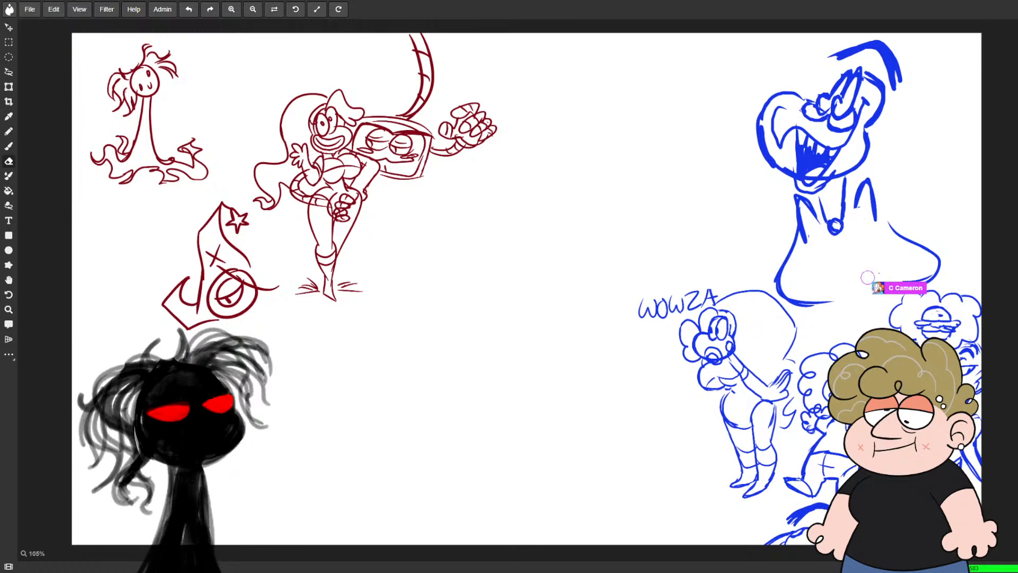
mouse_move(224, 267)
left_mouse_down()
mouse_move(269, 286)
mouse_move(263, 254)
left_mouse_up()
key("b")
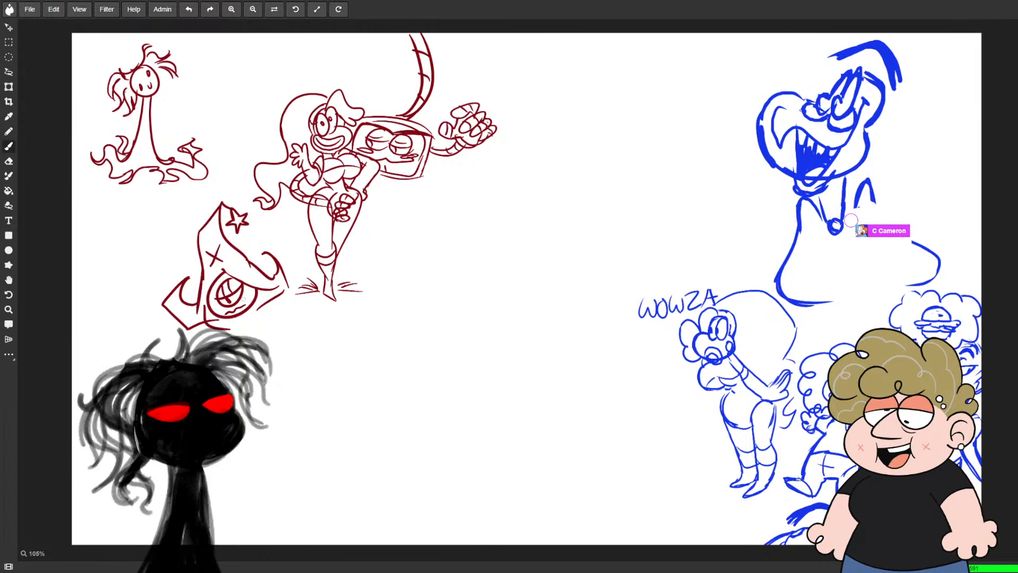
- Erase the stray lines beneath the hatted head and redraw the left brim's point and lower edge
left_click_drag(229, 327, 191, 364)
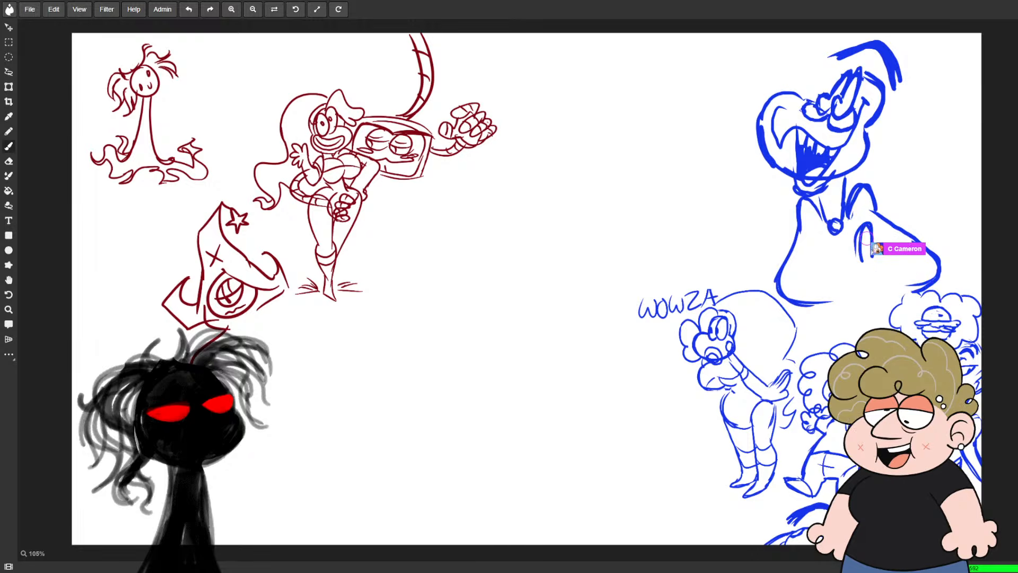
key("e")
left_click_drag(212, 317, 205, 325)
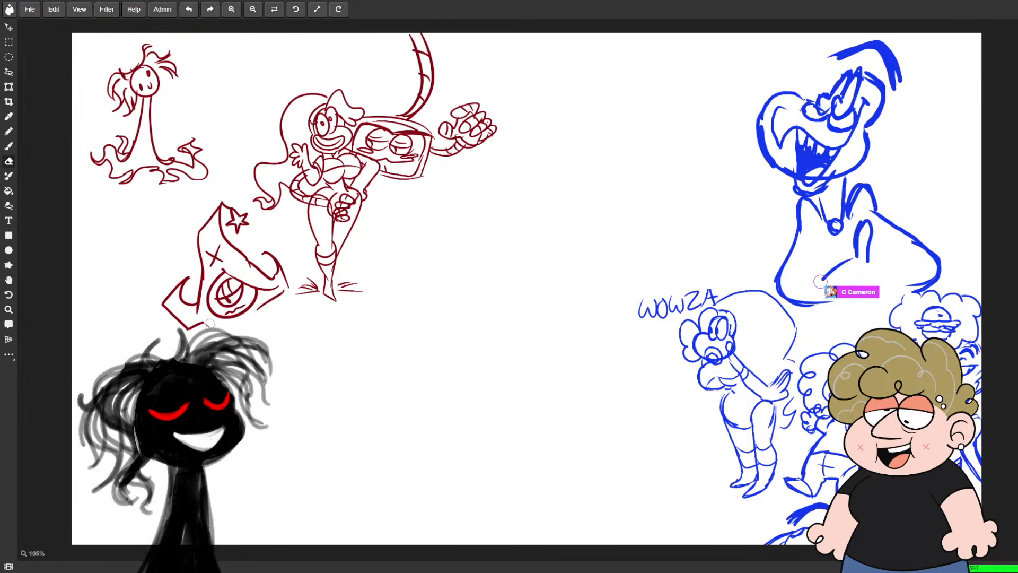
key("b")
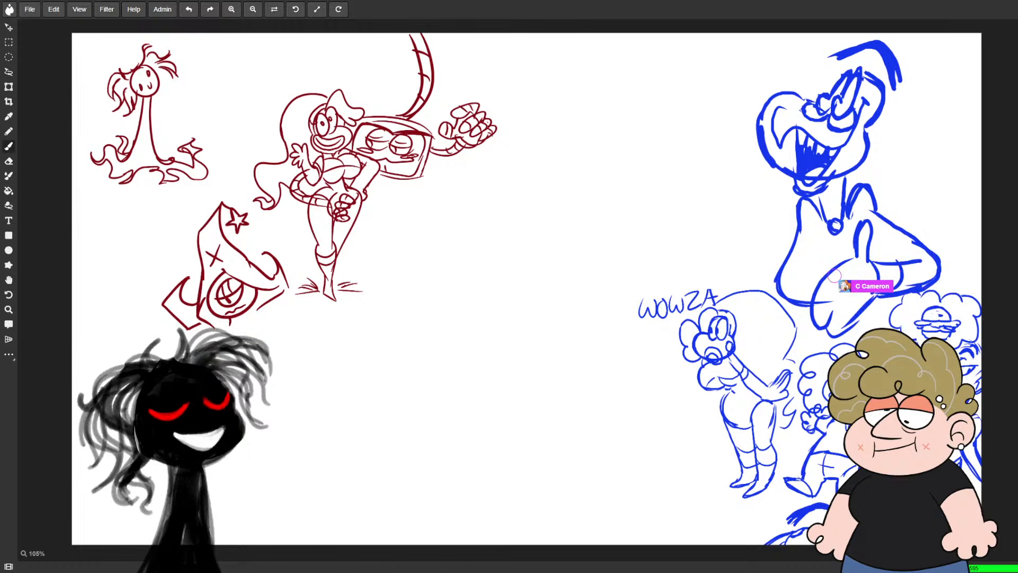
key("e")
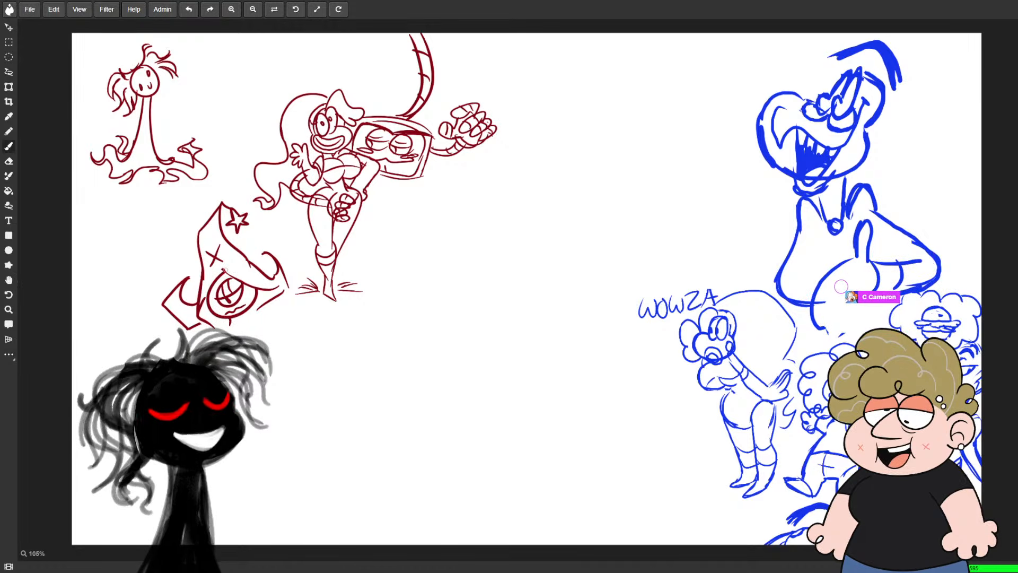
key("b")
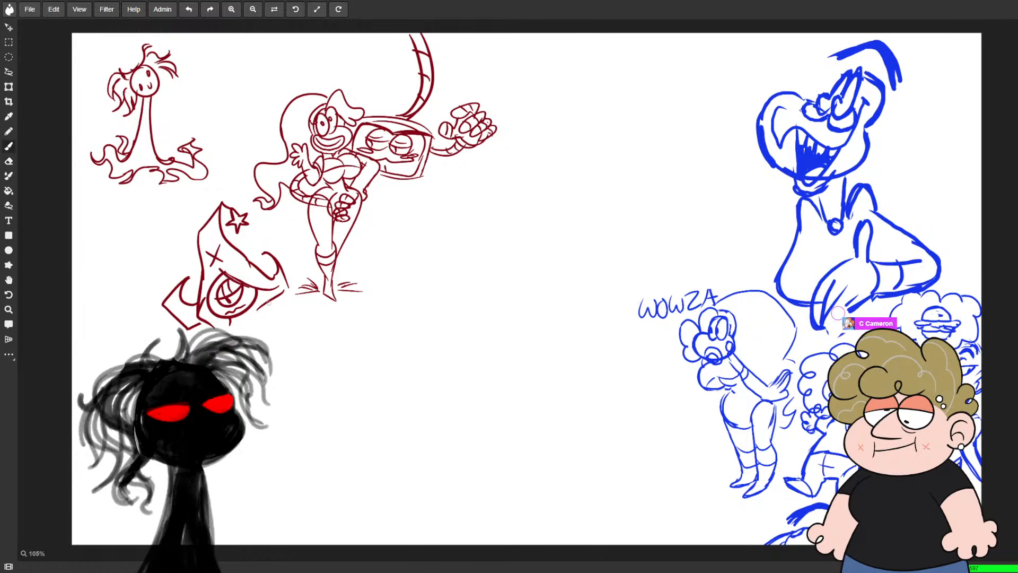
mouse_move(184, 279)
left_mouse_down()
mouse_move(178, 301)
mouse_move(201, 336)
mouse_move(186, 306)
mouse_move(187, 316)
mouse_move(190, 274)
mouse_move(199, 336)
left_mouse_up()
key("b")
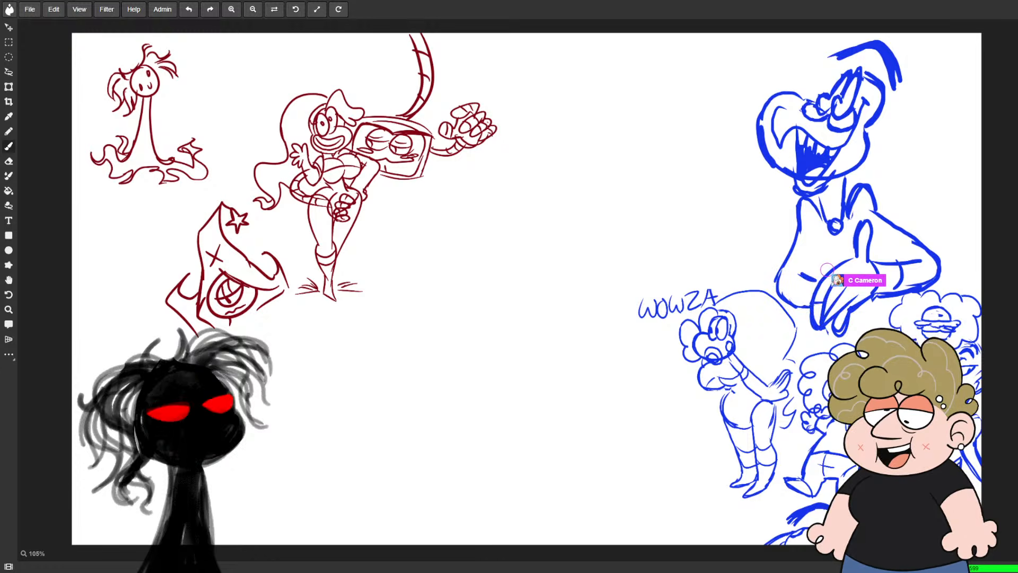
left_click_drag(194, 330, 210, 325)
- Draw the hatted figure's upper body below the head, with a looped shape under the chin and a puffed right shoulder
key("e")
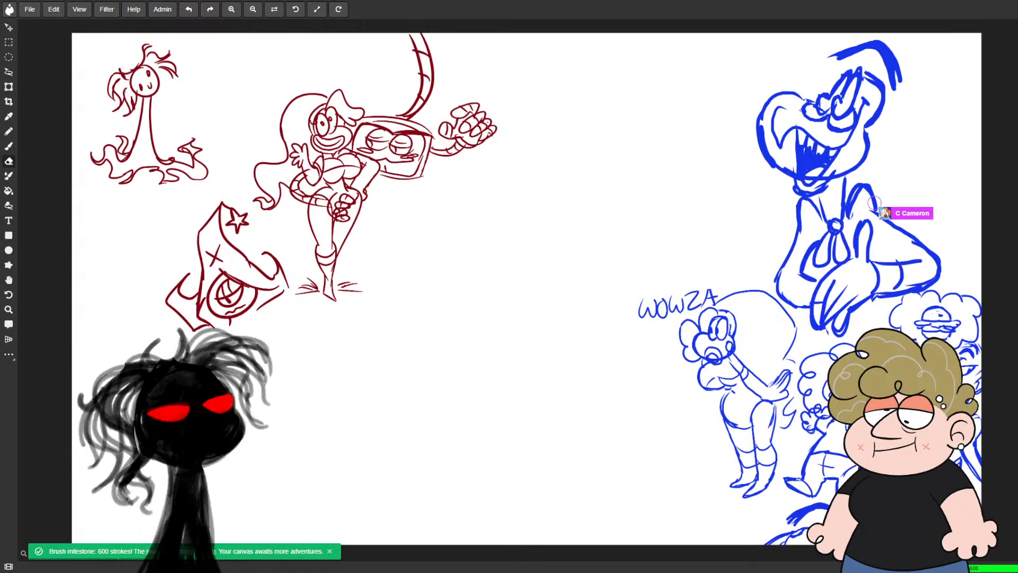
key("b")
mouse_move(211, 326)
left_mouse_down()
mouse_move(225, 353)
mouse_move(215, 363)
left_mouse_up()
key("e")
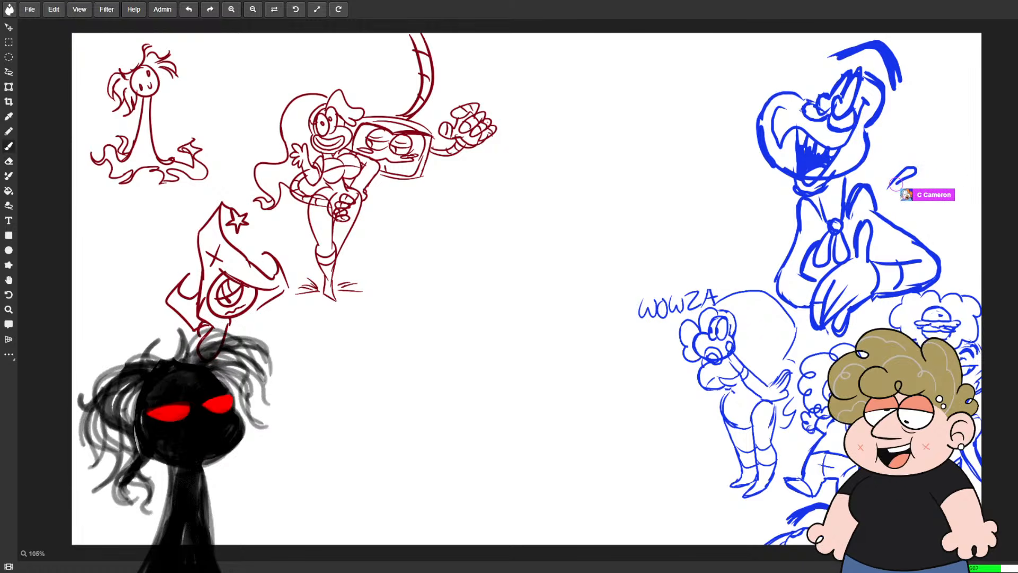
left_click_drag(243, 314, 255, 358)
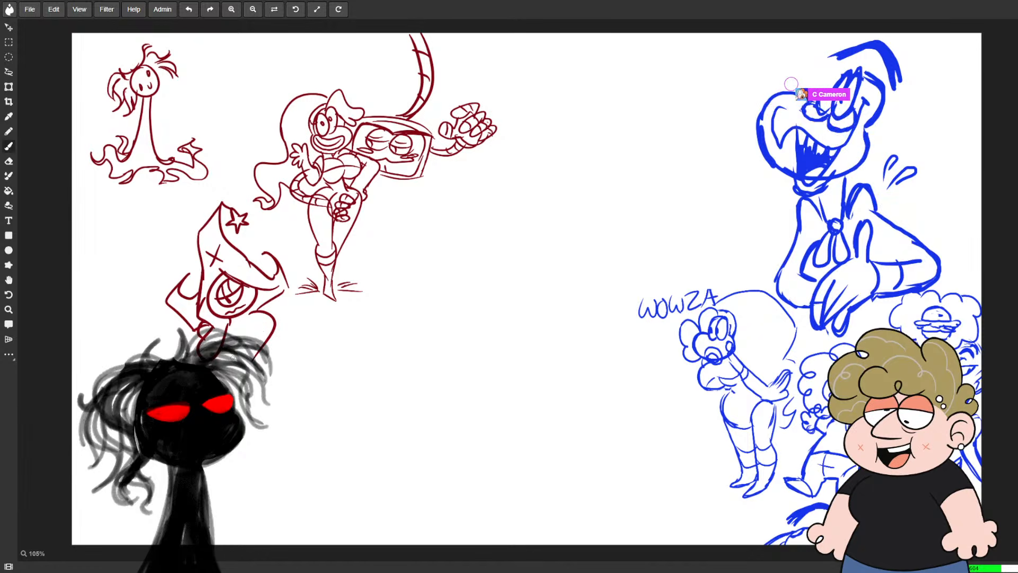
- Draw the hatted figure's wide rounded hips and a thigh tapering down from the right hip
left_click_drag(234, 371, 274, 391)
left_click_drag(174, 352, 197, 345)
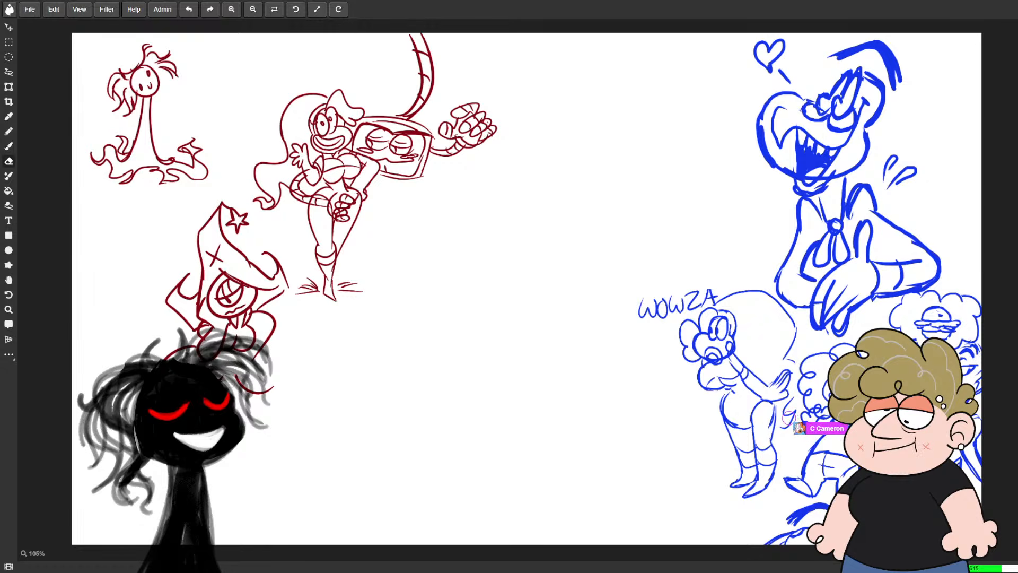
key("b")
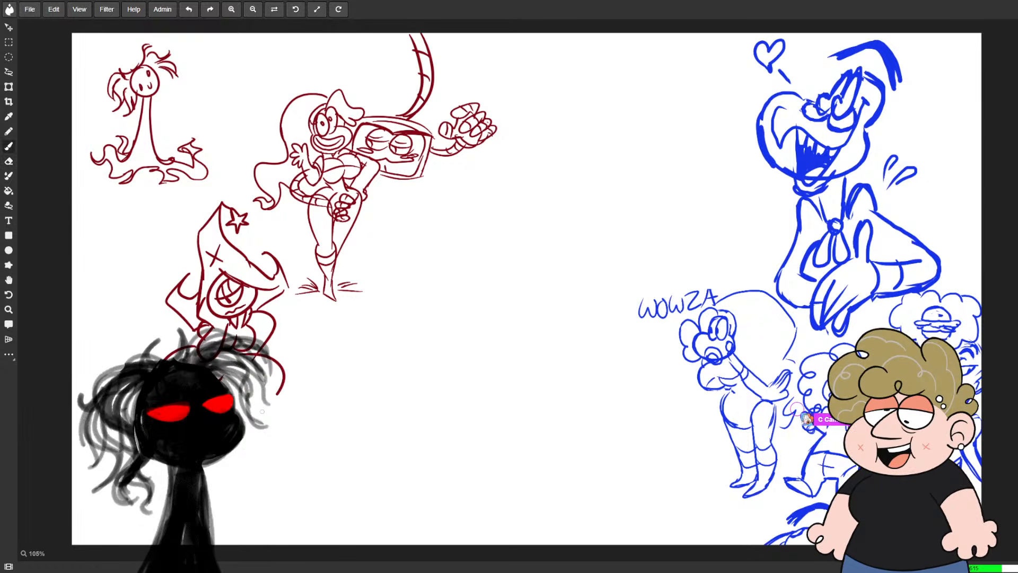
left_click_drag(285, 373, 291, 356)
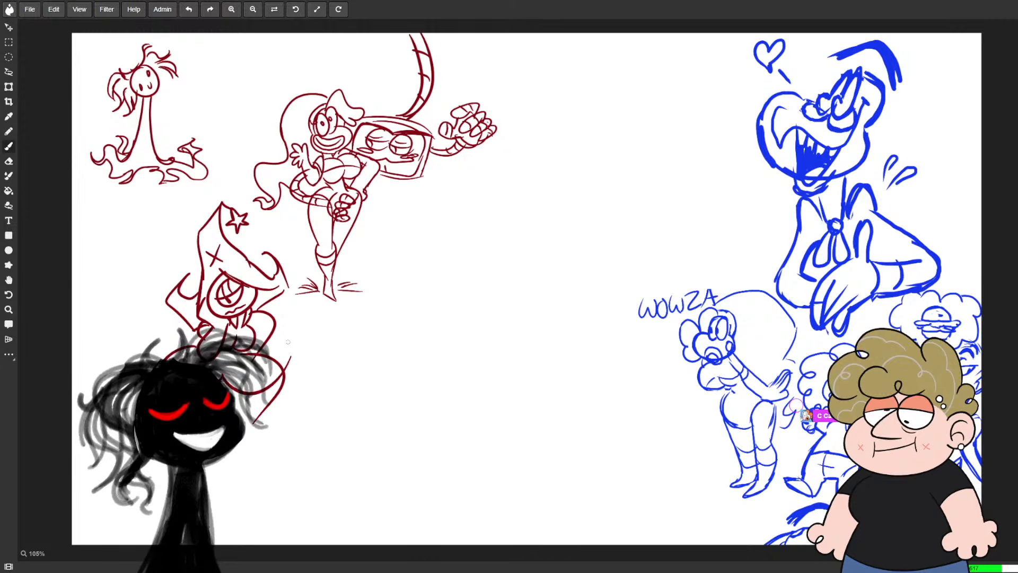
key("e")
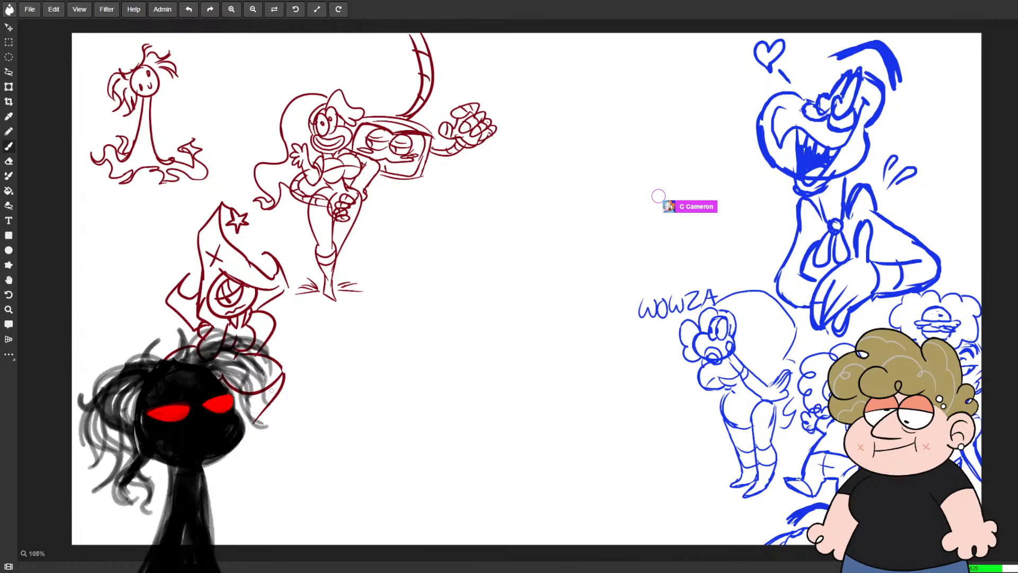
- Erase the hat's right brim and the shoulder beneath it, and redraw them as a smooth upturned curl and a smaller puffed sleeve
key("e")
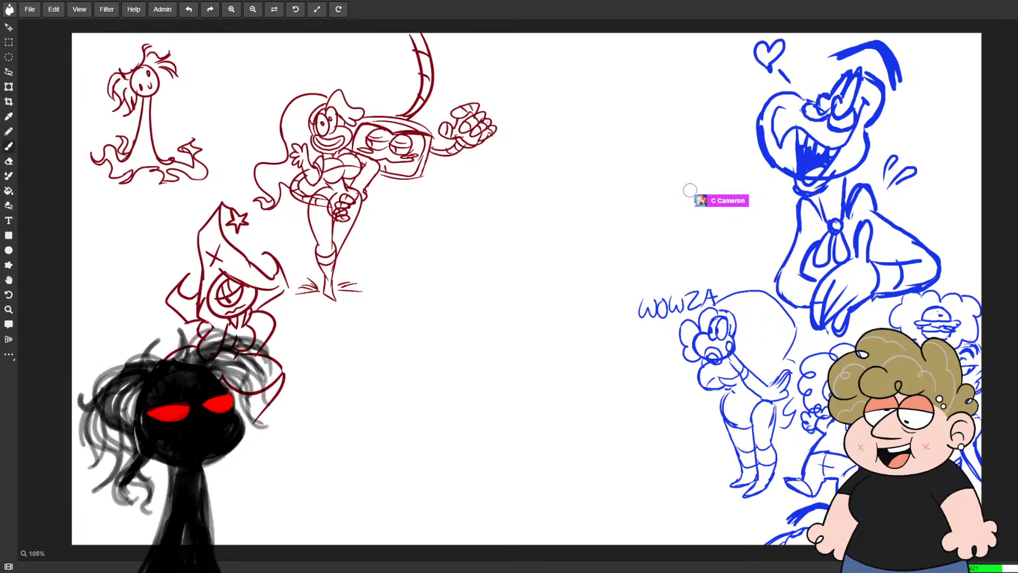
key("e")
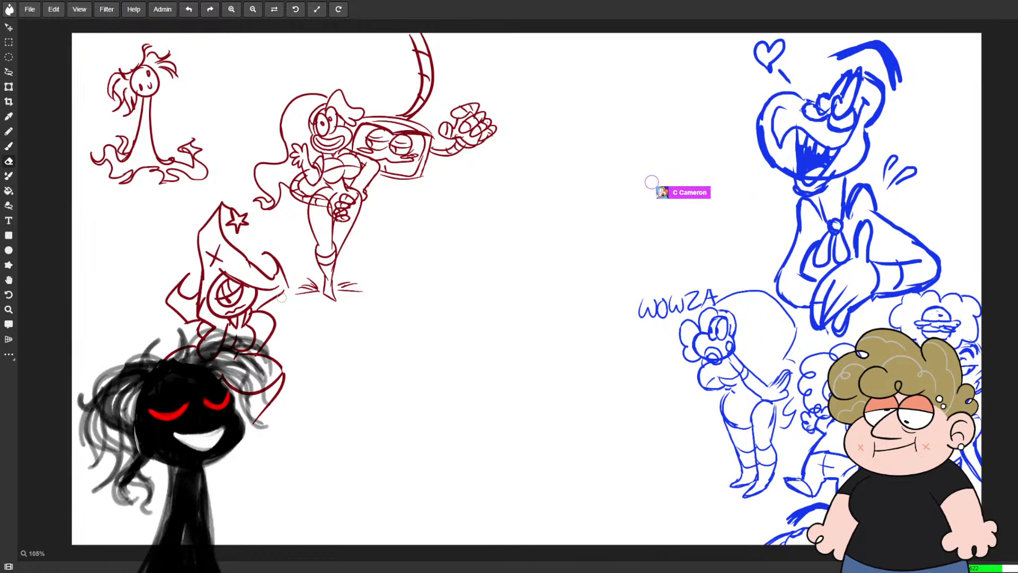
mouse_move(249, 259)
left_mouse_down()
mouse_move(267, 247)
mouse_move(288, 280)
mouse_move(284, 296)
mouse_move(253, 313)
mouse_move(268, 301)
left_mouse_up()
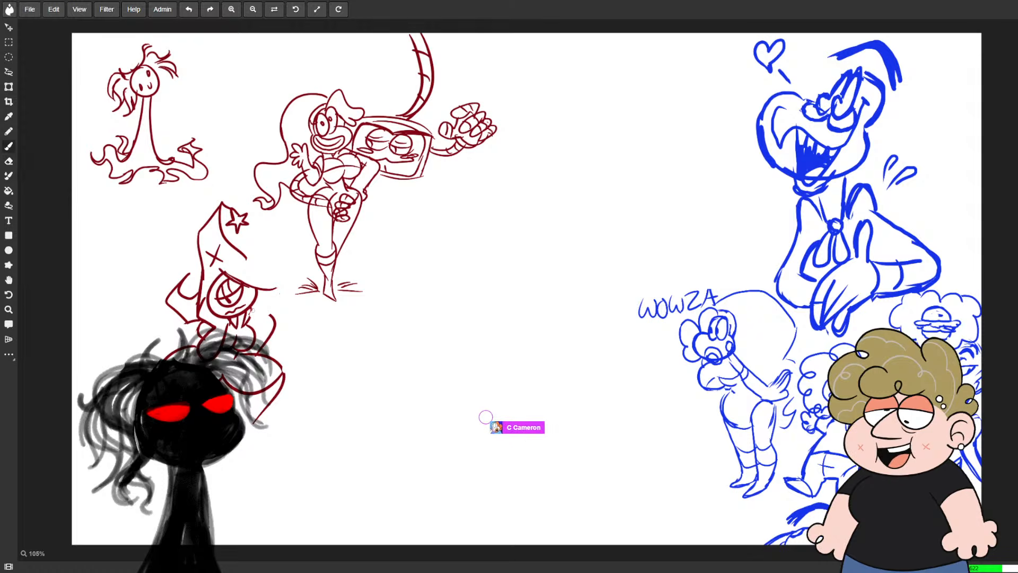
key("b")
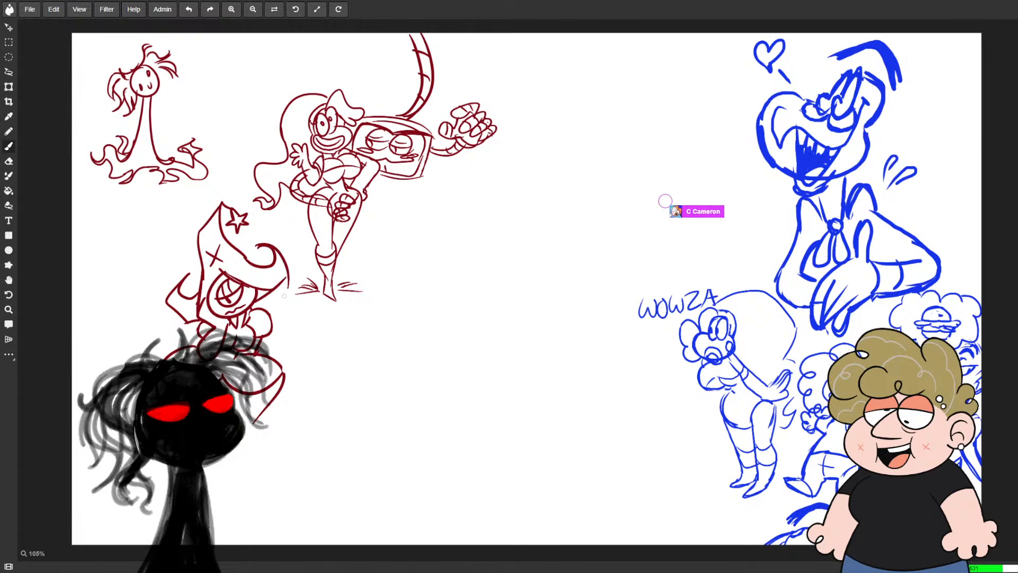
- Trim the right brim's tip and complete the hatted figure's lower leg with a pointed shape behind it and a scalloped foot
key("e")
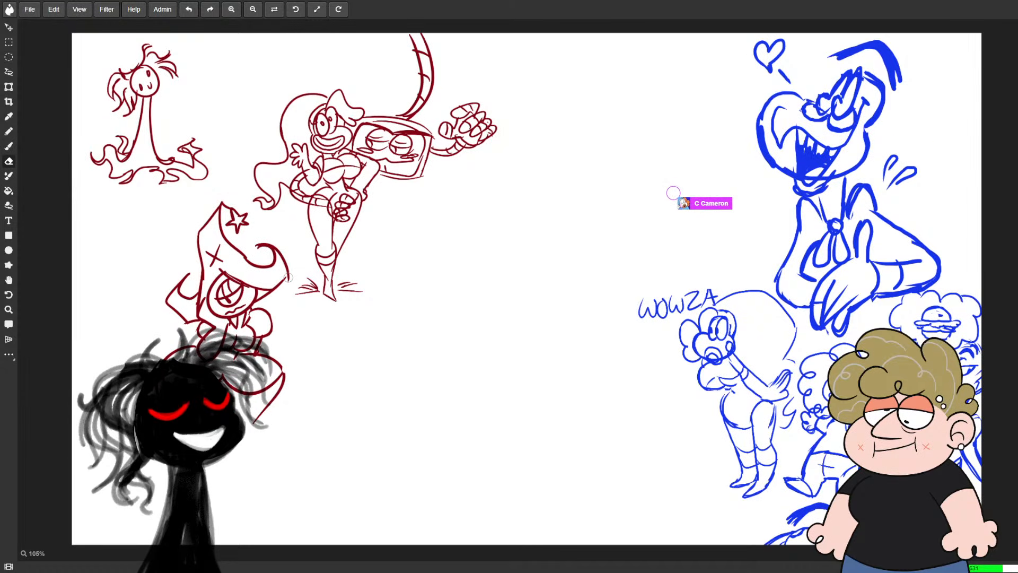
key("b")
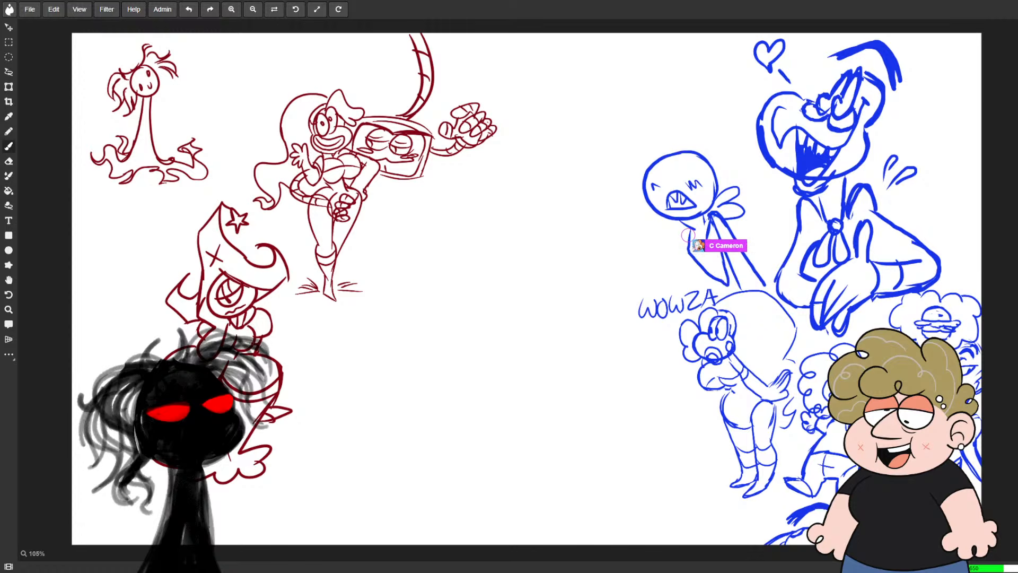
key("b")
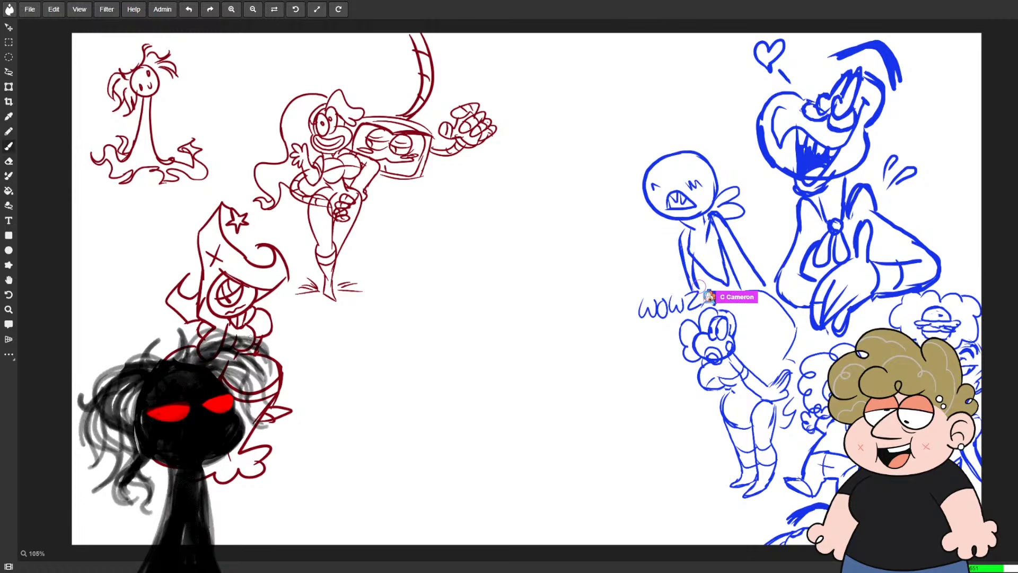
left_click_drag(103, 270, 122, 260)
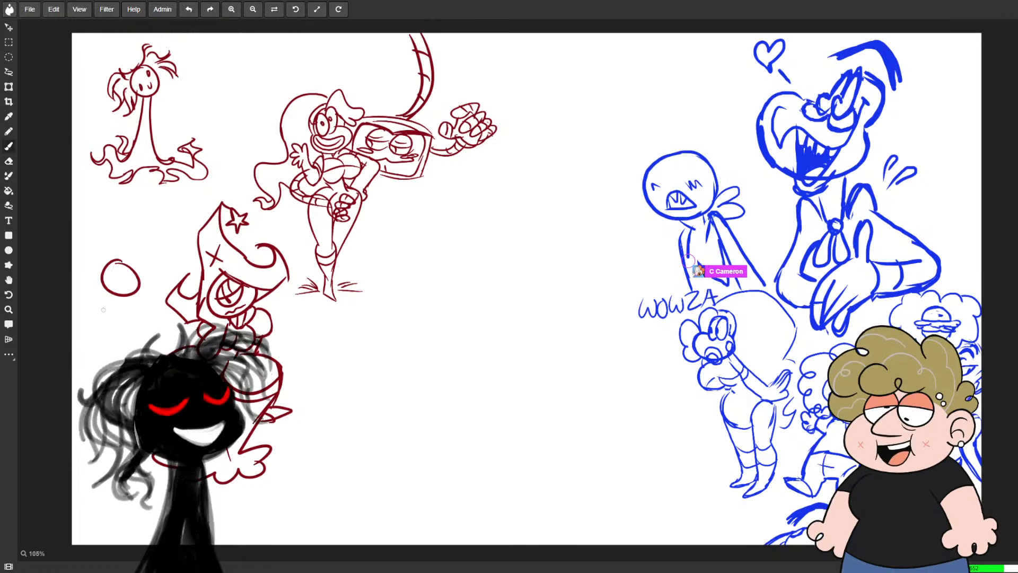
key("ctrl+z")
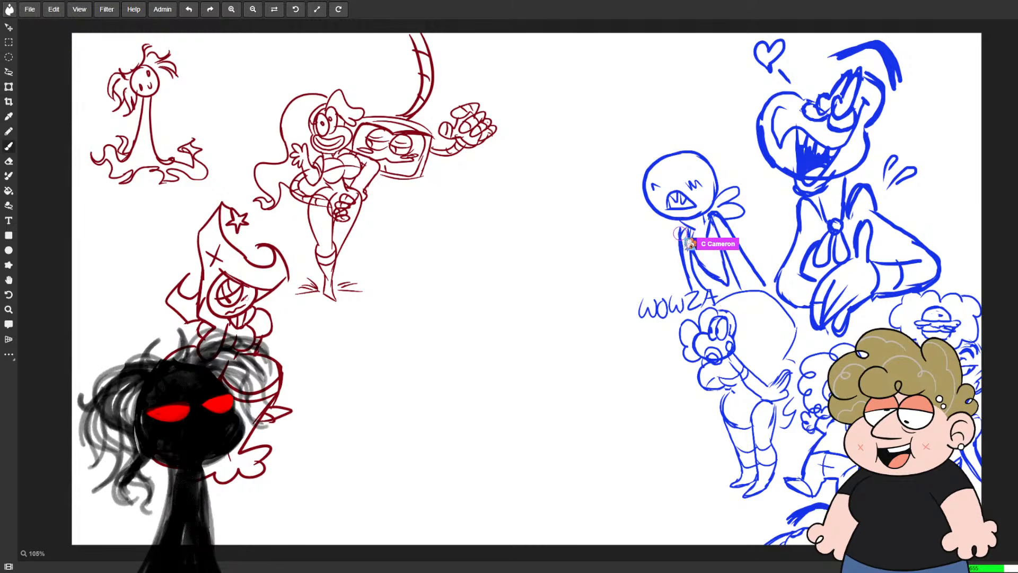
- Lasso the hatted figure, scale it down slightly, move it up a little, and clear the selection
key("l")
mouse_move(76, 445)
left_mouse_down()
mouse_move(314, 339)
mouse_move(295, 227)
mouse_move(234, 189)
mouse_move(127, 319)
left_mouse_up()
key("b")
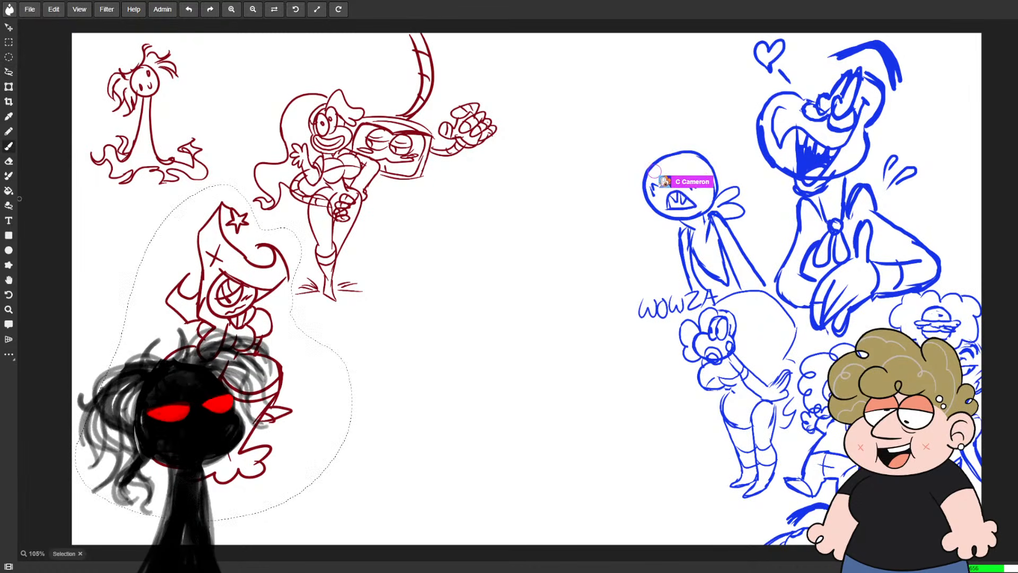
left_click(10, 85)
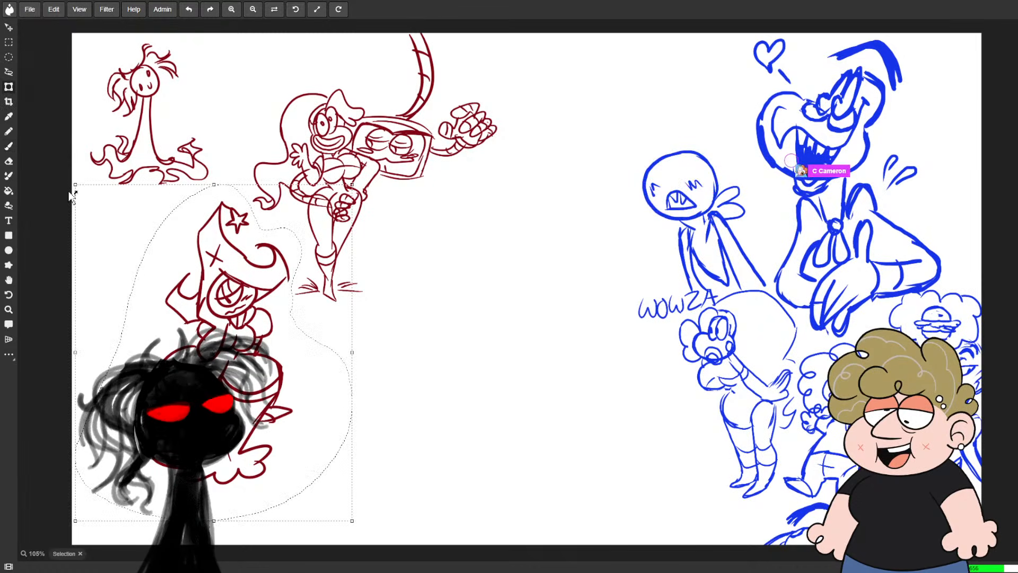
mouse_move(75, 185)
left_mouse_down()
mouse_move(129, 223)
mouse_move(110, 240)
mouse_move(128, 253)
left_mouse_up()
mouse_move(293, 308)
left_mouse_down()
mouse_move(294, 255)
mouse_move(295, 304)
mouse_move(284, 257)
mouse_move(277, 279)
mouse_move(277, 269)
left_mouse_up()
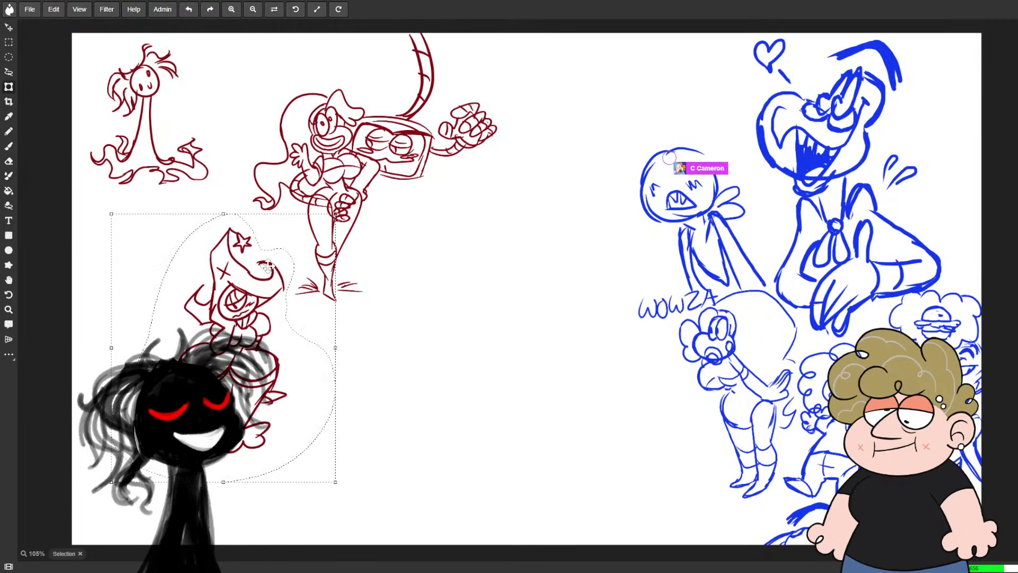
left_click(8, 57)
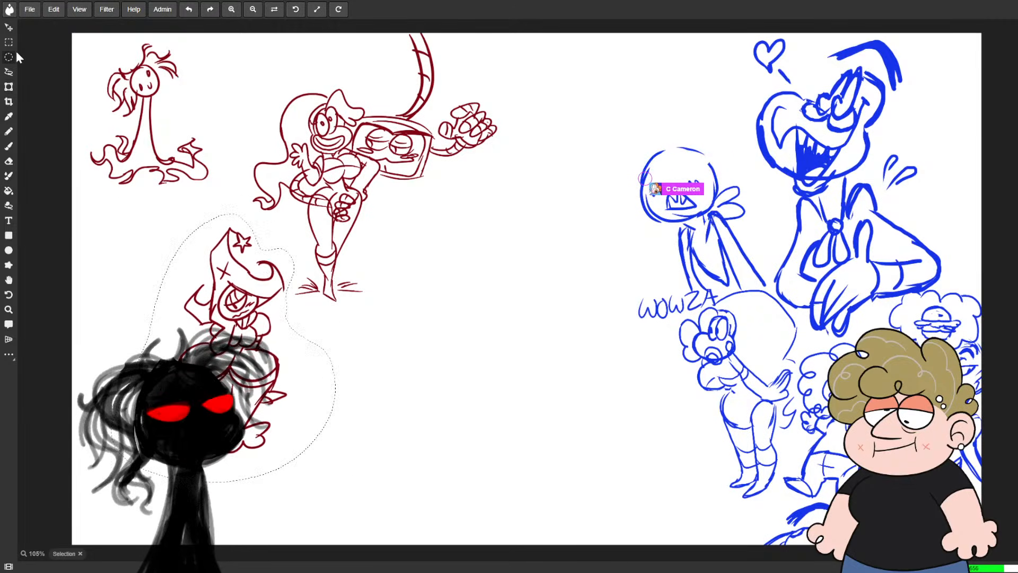
left_click(400, 322)
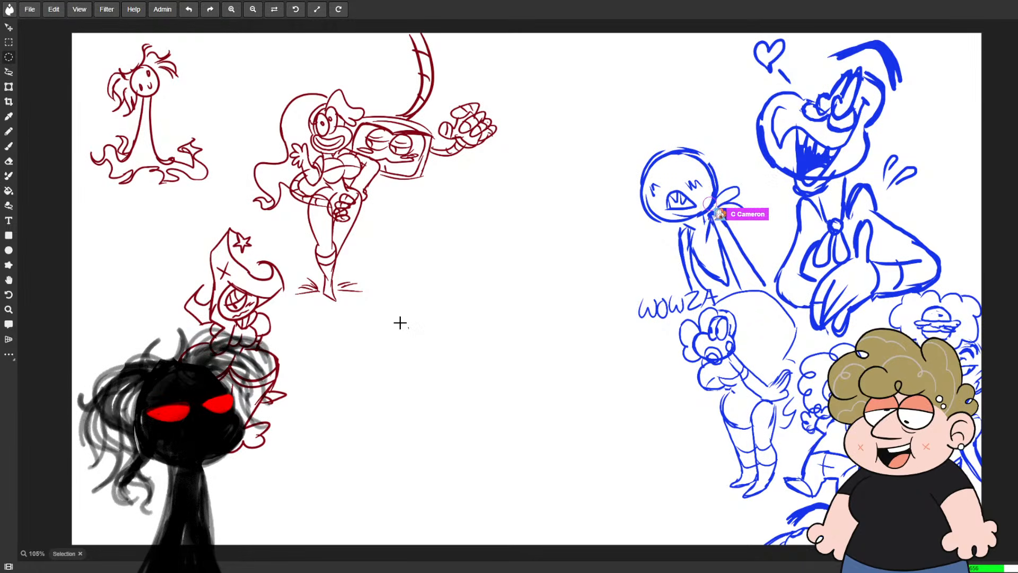
key("b")
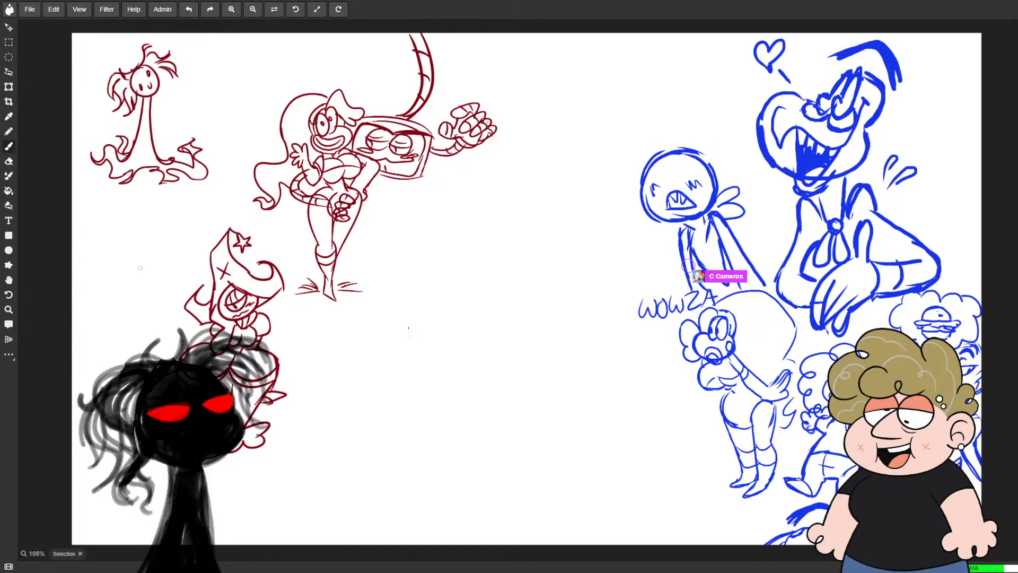
key("l")
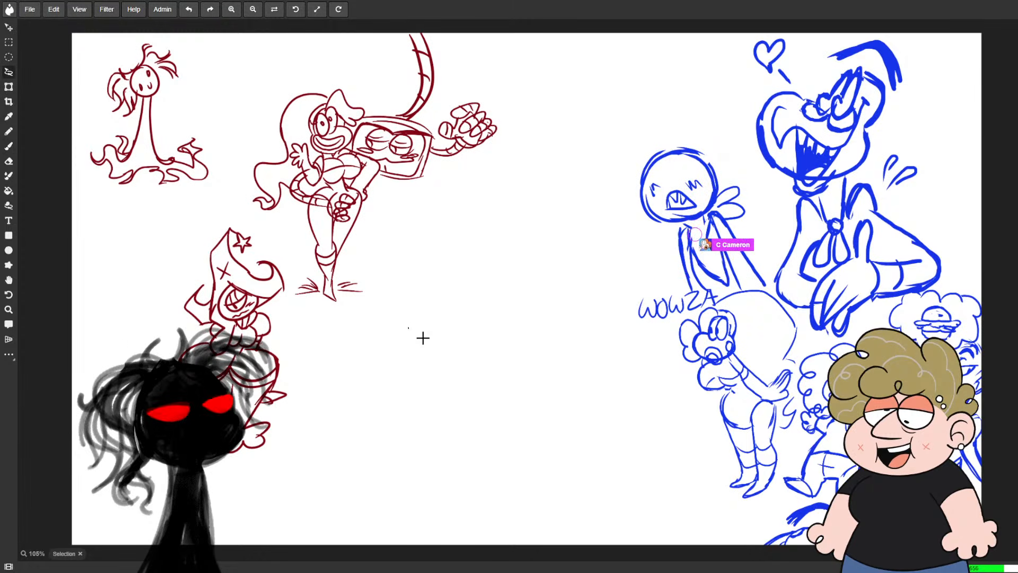
left_click(432, 333)
key("b")
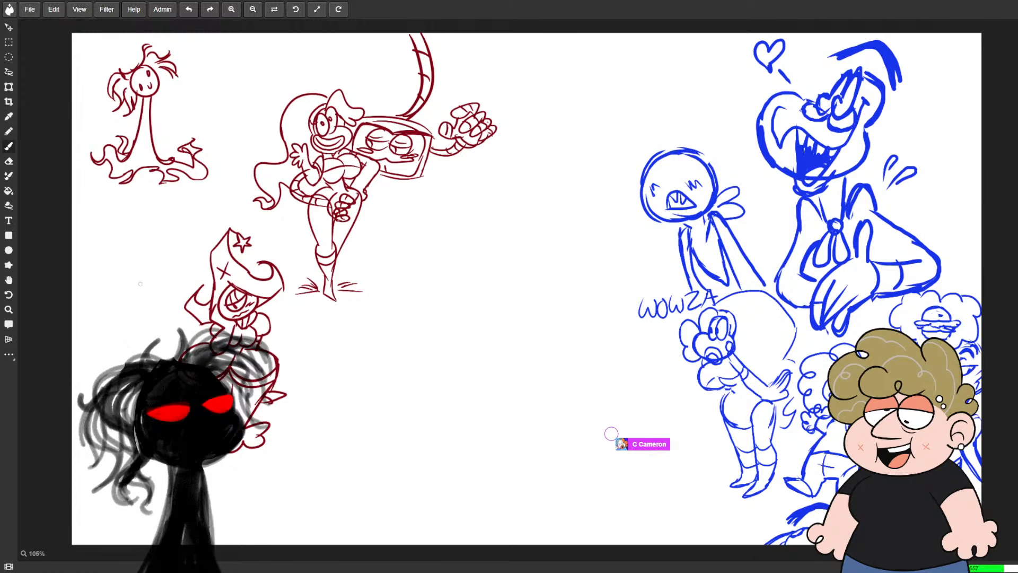
- Draw a small round head with a jagged-toothed mouth to the left of the hatted figure, undoing stray strokes
left_click_drag(144, 267, 132, 275)
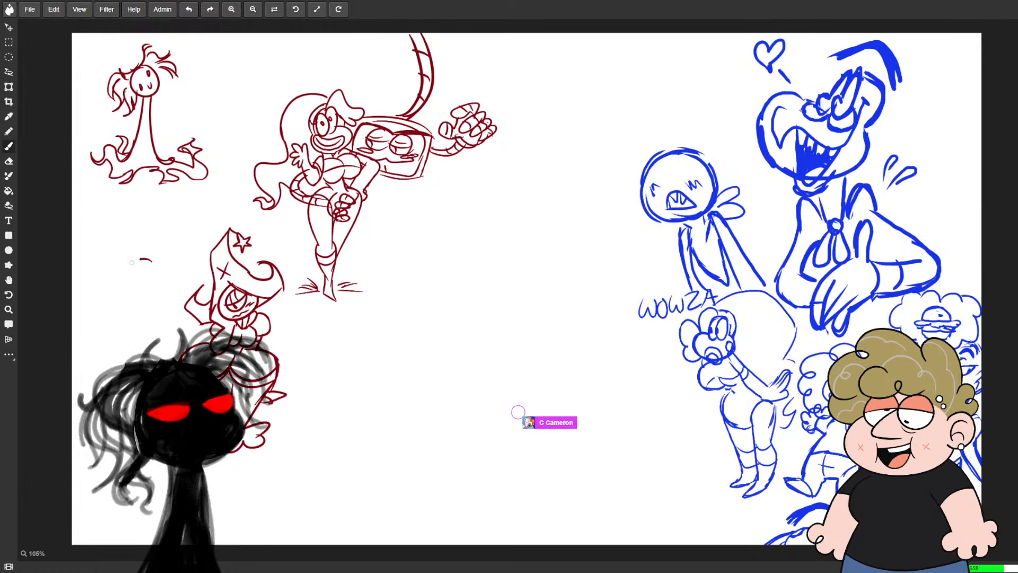
key("ctrl+z")
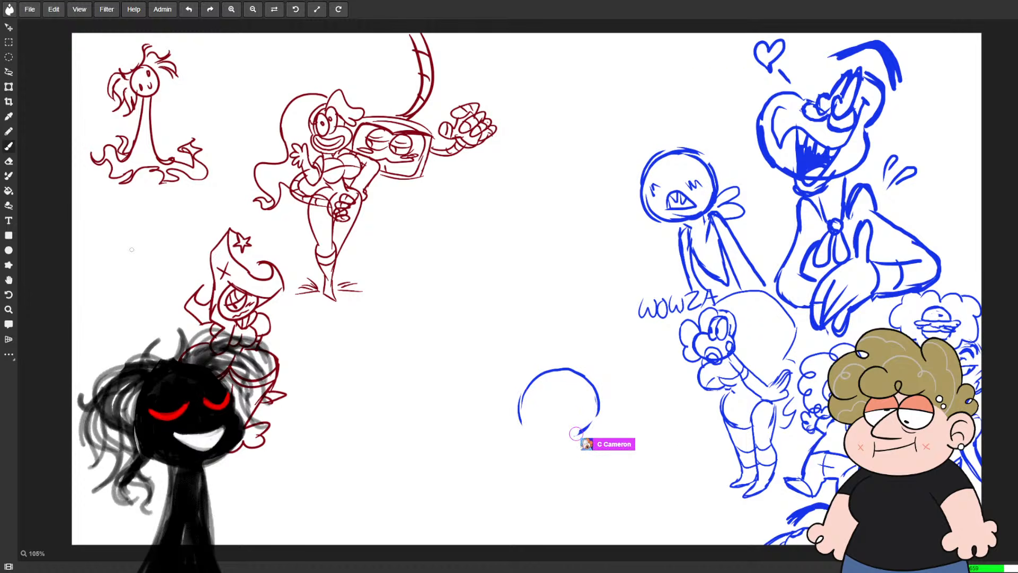
left_click_drag(133, 259, 149, 269)
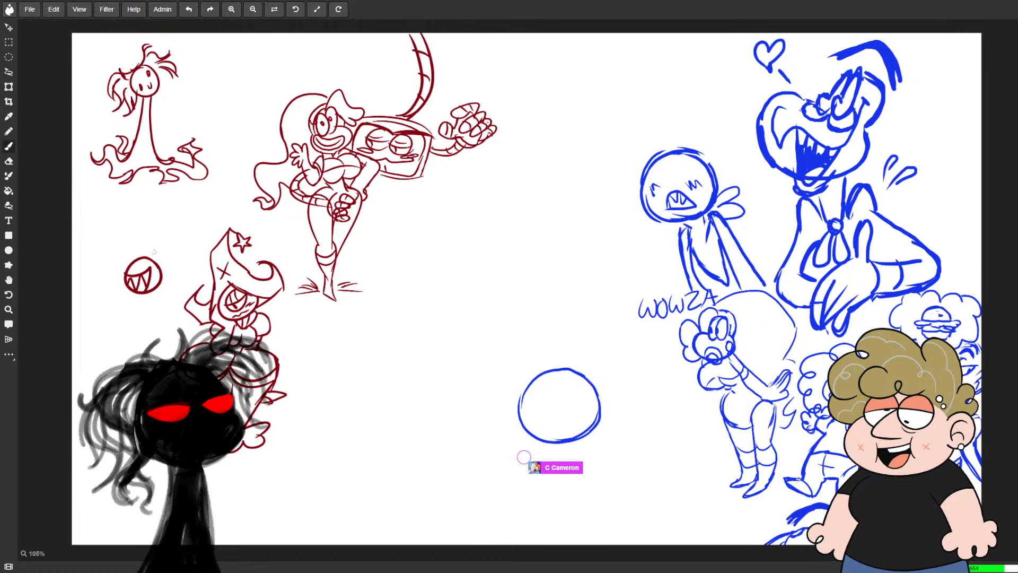
key("ctrl+z")
- Lasso the small round head, enlarge it slightly, move it up, and clear the selection
key("l")
left_click_drag(141, 239, 152, 239)
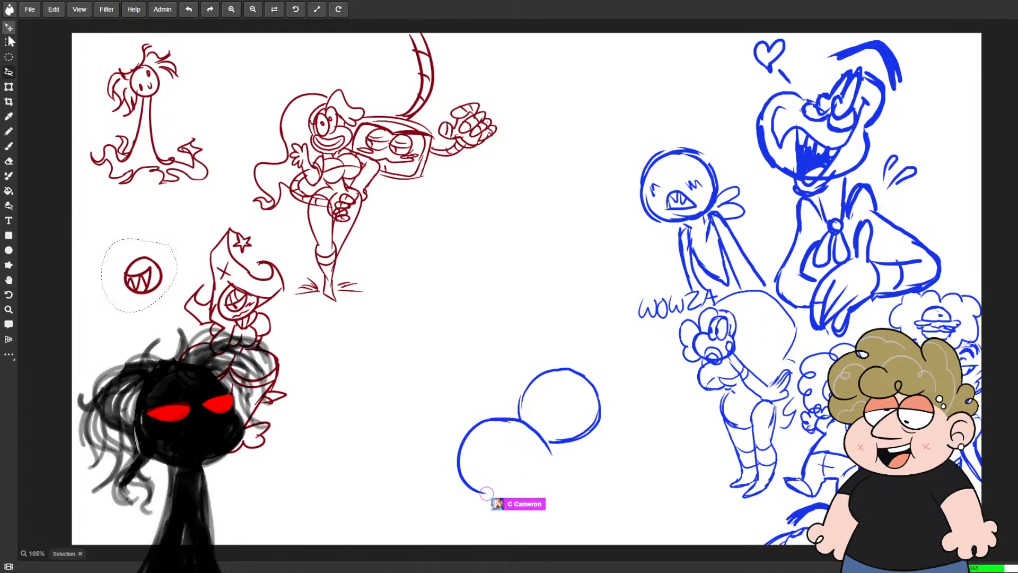
left_click(8, 87)
left_click_drag(177, 238, 190, 227)
left_click_drag(174, 272, 173, 257)
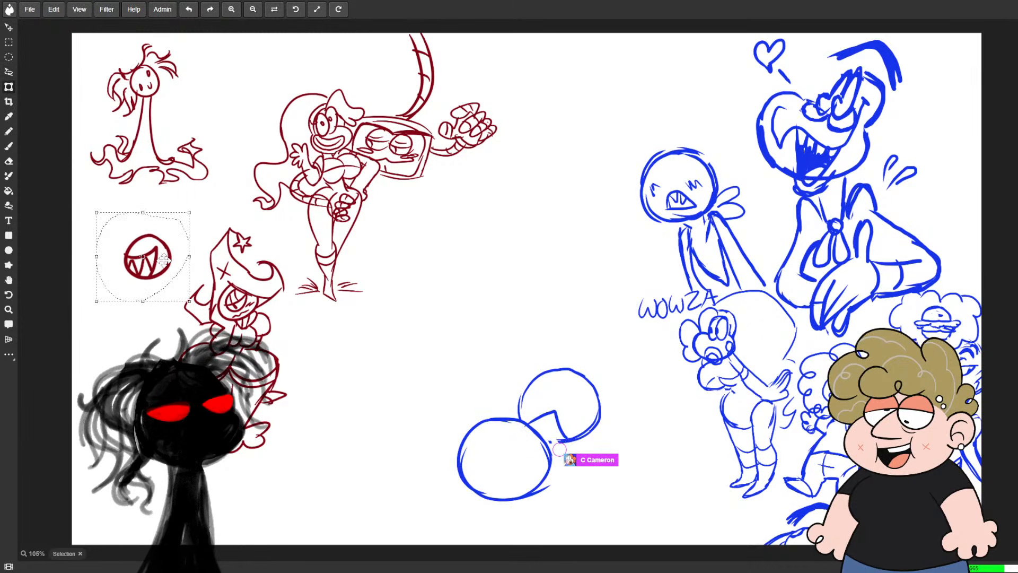
left_click(9, 57)
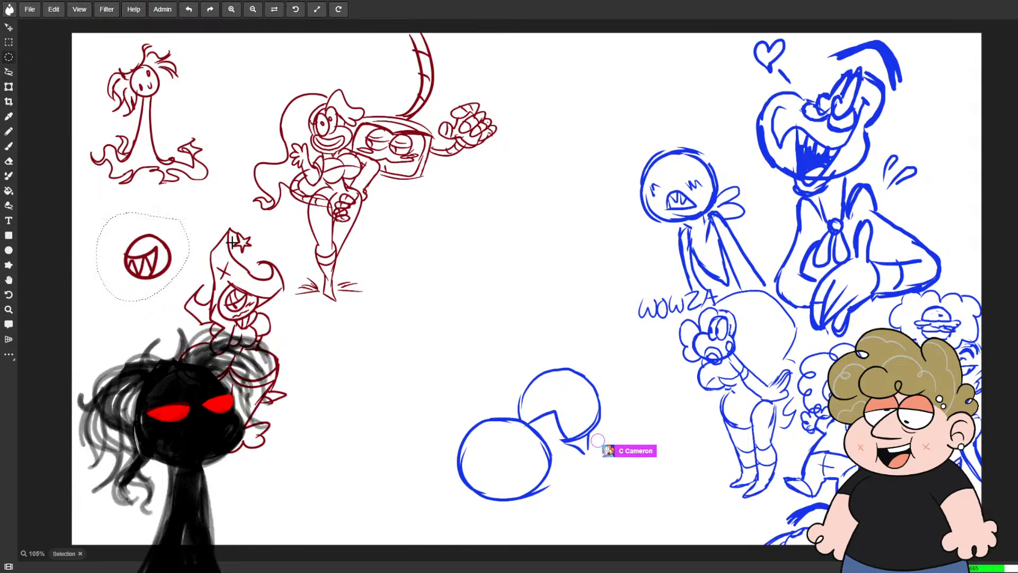
key("ctrl+d")
key("e")
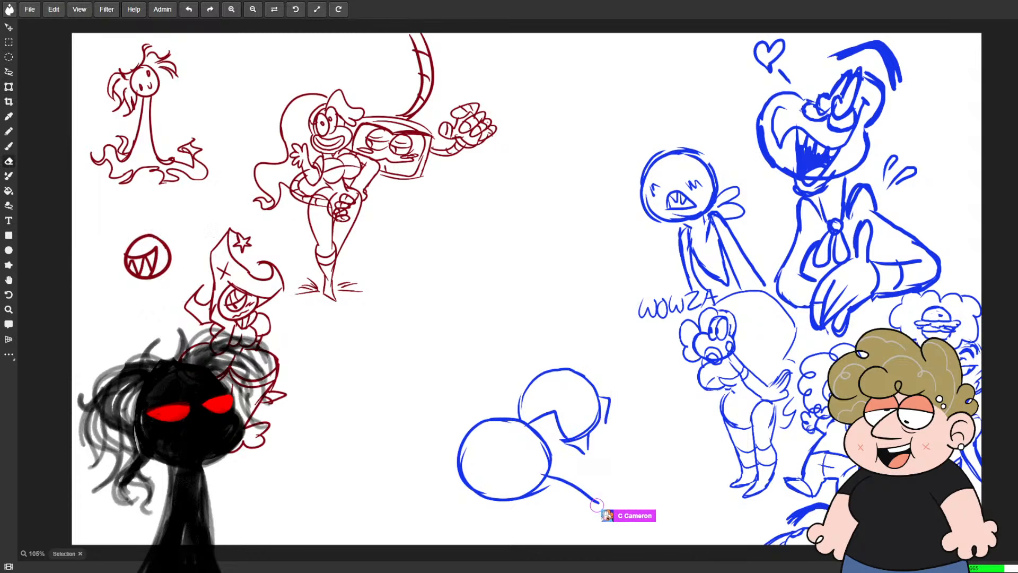
key("ctrl+d")
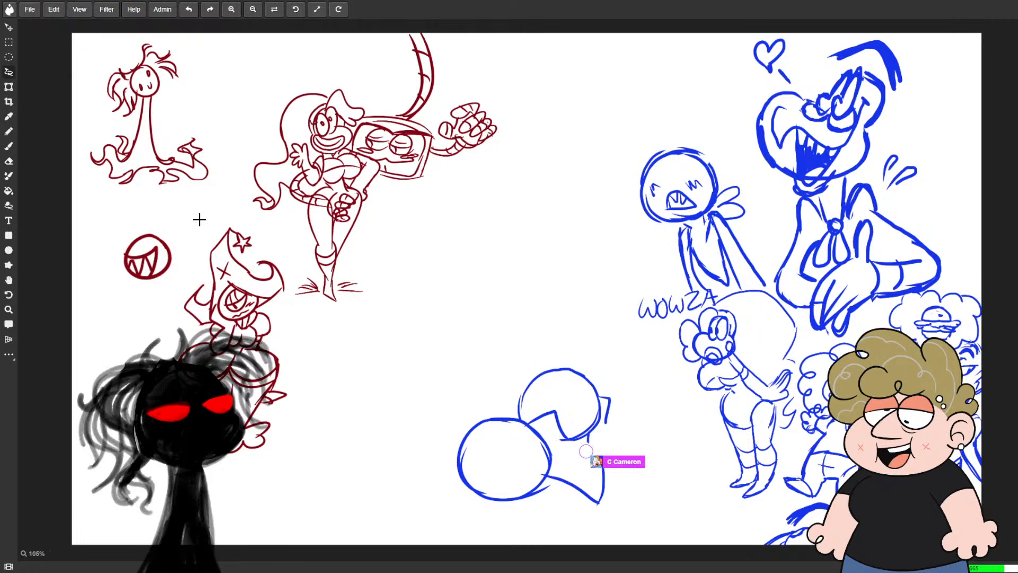
- Erase part of the round head's mouth and redraw it as a full curved grin with zigzag teeth
key("e")
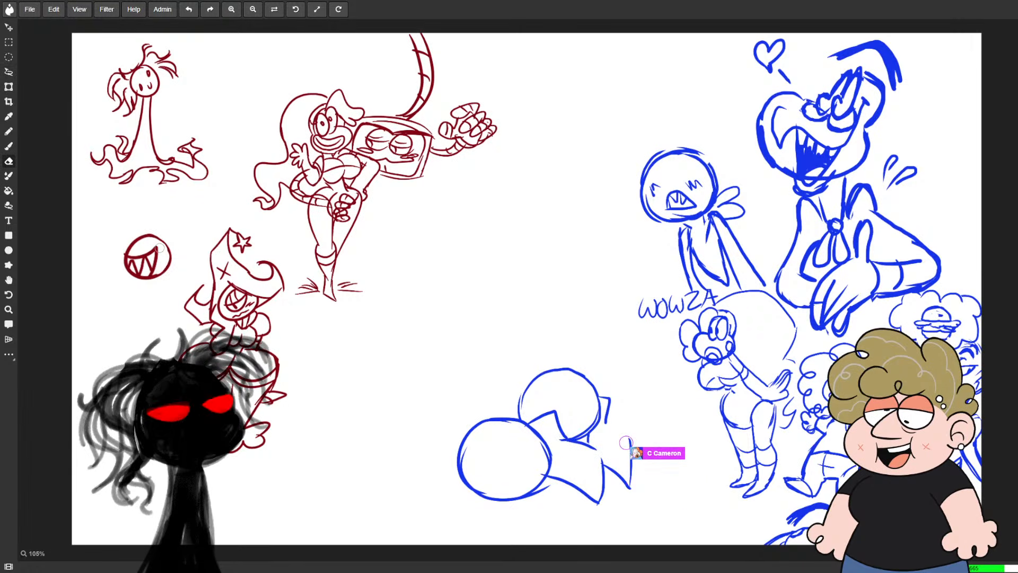
key("b")
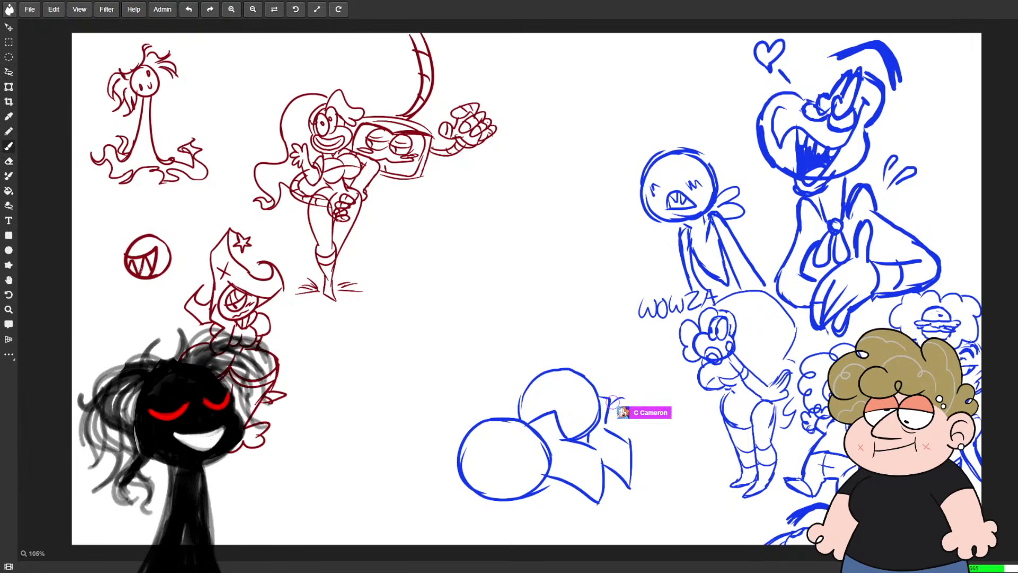
key("e")
mouse_move(129, 258)
left_mouse_down()
mouse_move(160, 263)
mouse_move(133, 271)
mouse_move(130, 259)
mouse_move(145, 268)
mouse_move(155, 256)
left_mouse_up()
key("b")
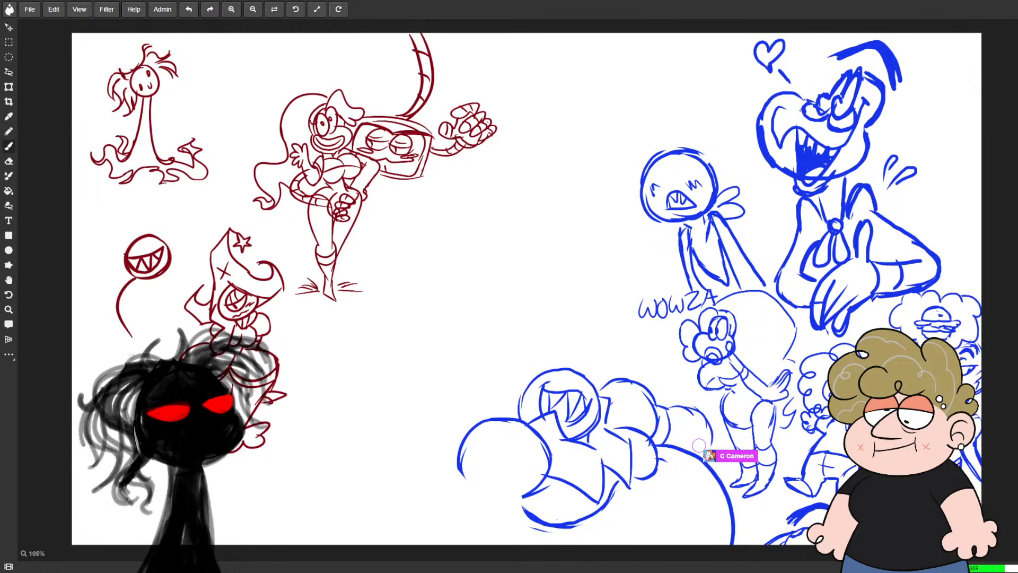
- Replace the first body curve with a right torso line, and draw a round left shoulder with a cuff and bent arm
left_click_drag(152, 282, 143, 344)
key("ctrl+z")
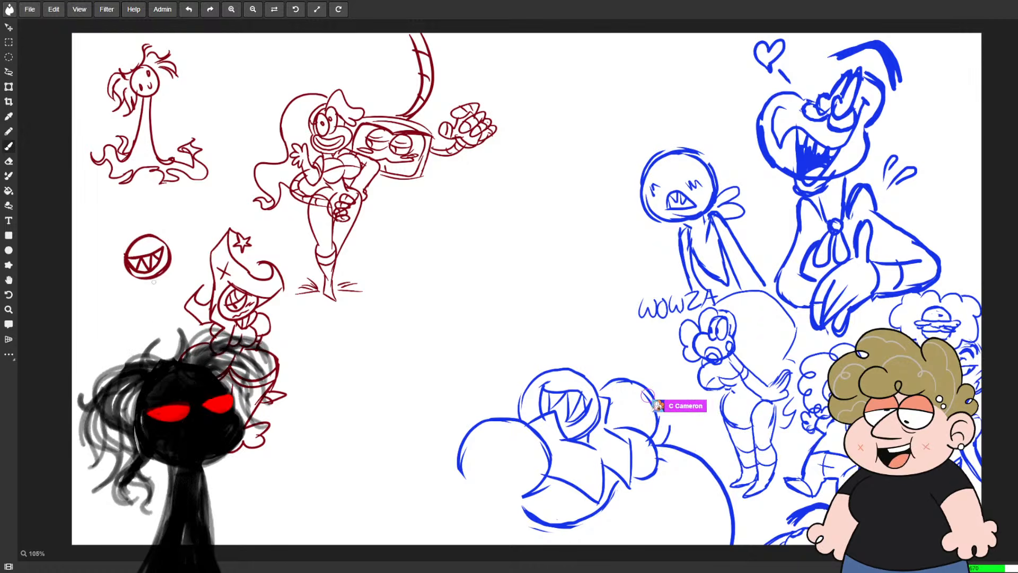
left_click_drag(153, 285, 144, 338)
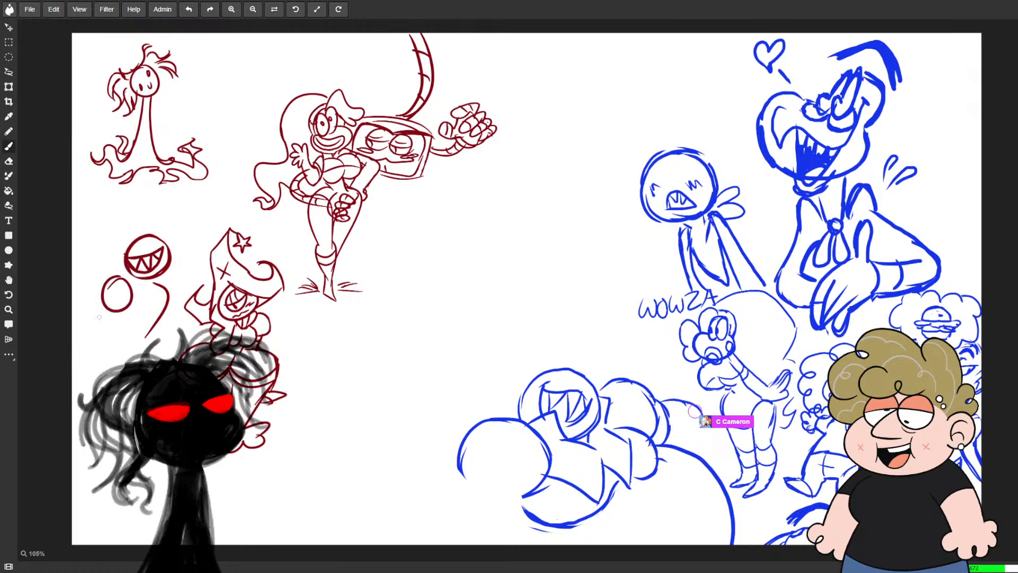
key("ctrl+z")
left_click_drag(122, 280, 112, 289)
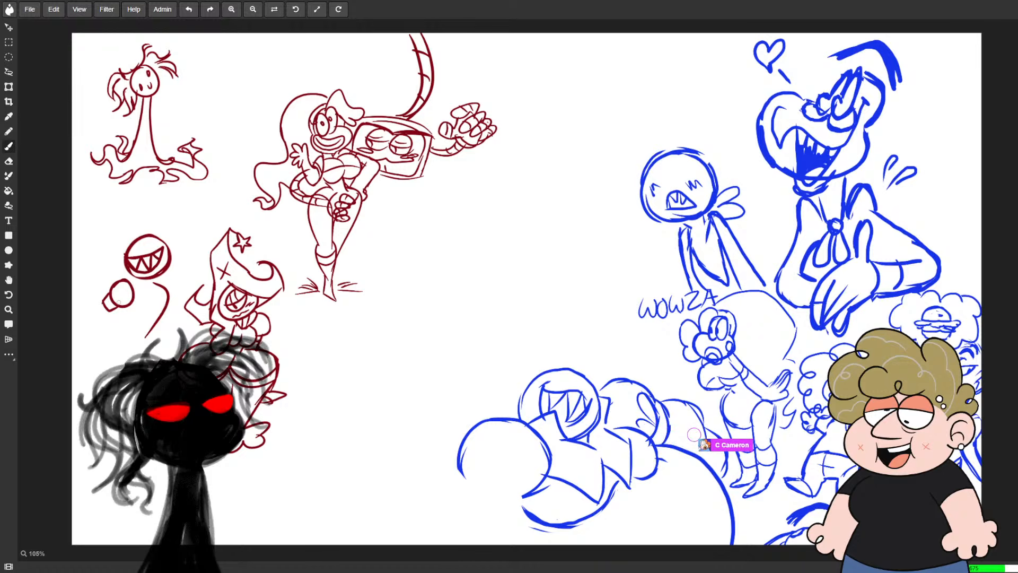
left_click_drag(111, 291, 121, 297)
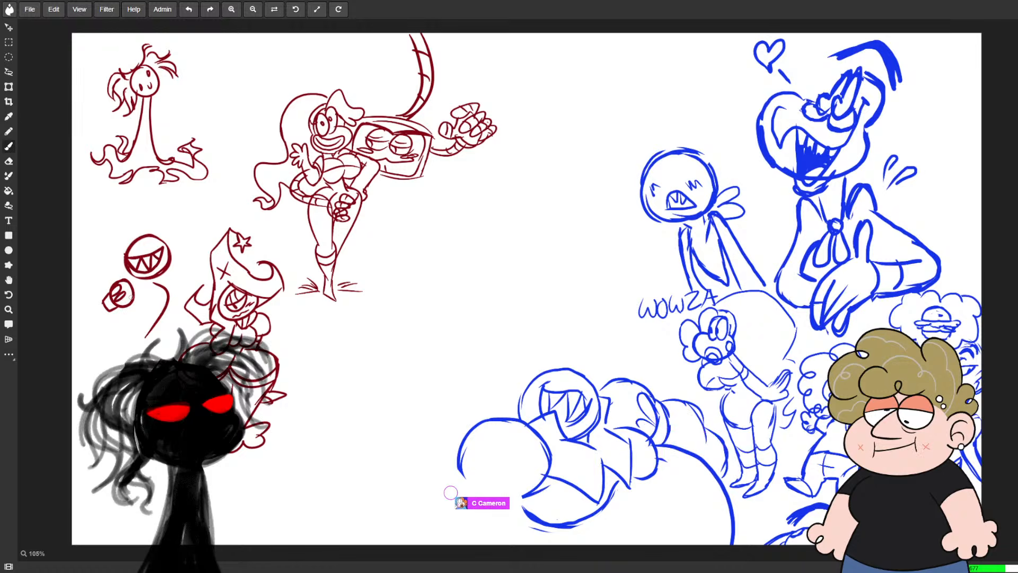
left_click_drag(109, 306, 112, 334)
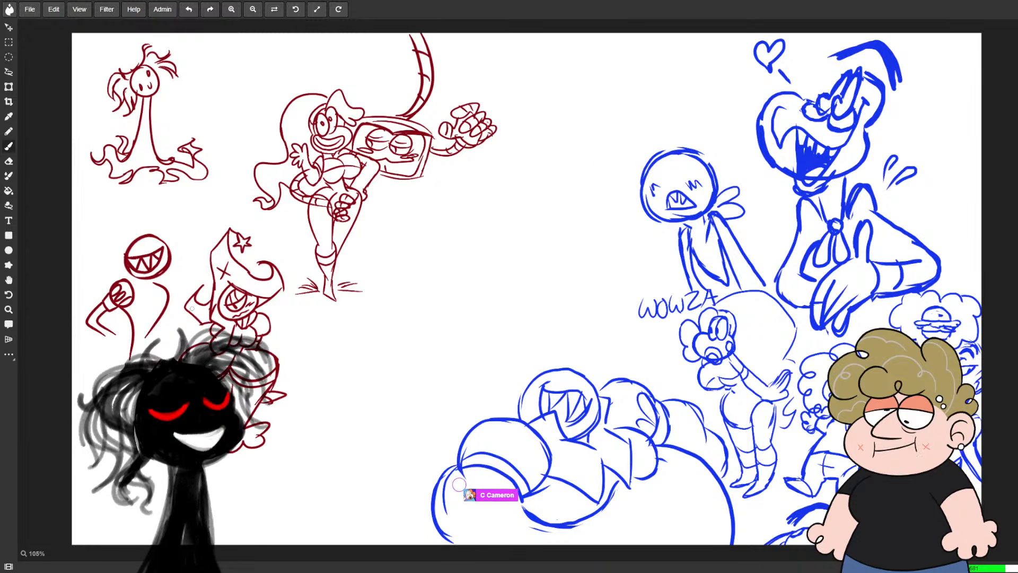
- Erase the left torso line and draw a forearm reaching back toward the waist, extending the right body line downward
key("e")
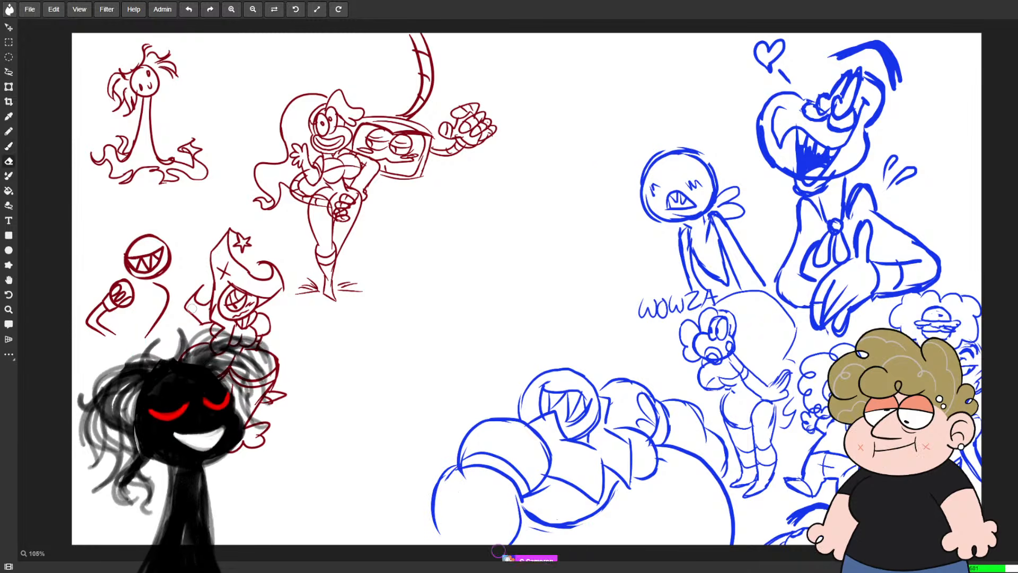
key("b")
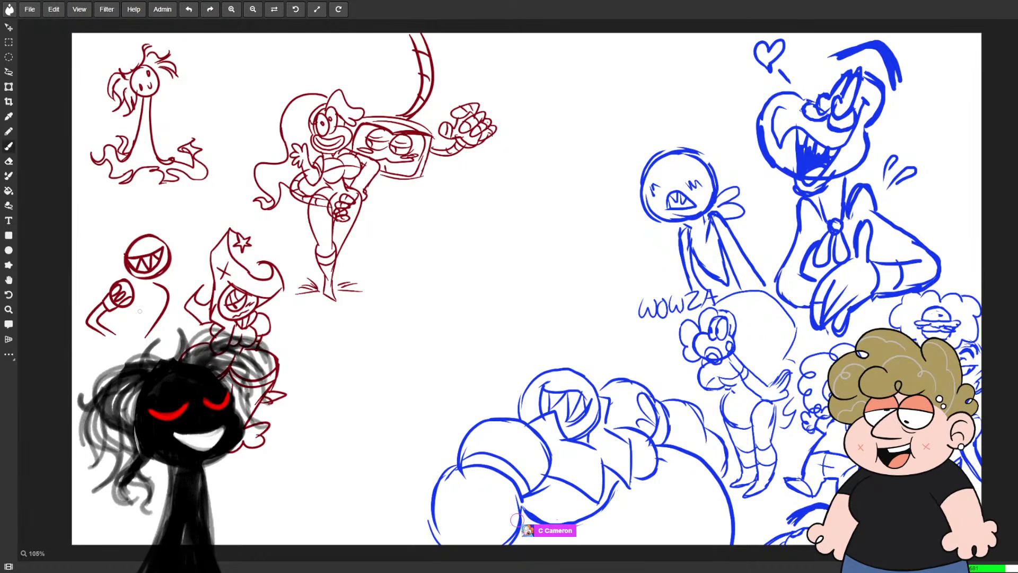
mouse_move(136, 307)
left_mouse_down()
mouse_move(119, 345)
mouse_move(152, 330)
mouse_move(142, 367)
left_mouse_up()
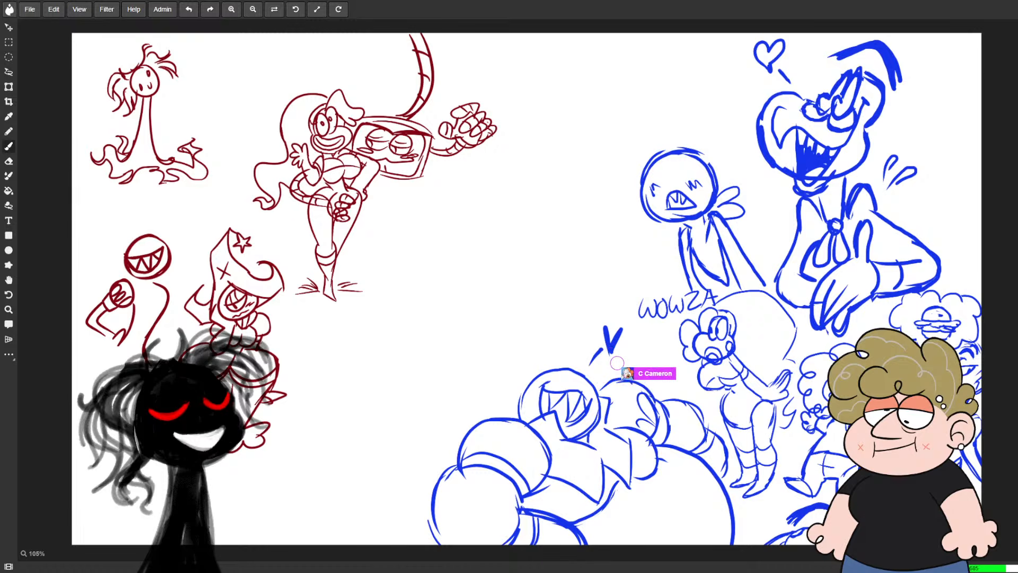
- Erase the forearm and left shoulder, and redraw a striped shoulder closer to the head with the arm bent to a hand on the hip
key("e")
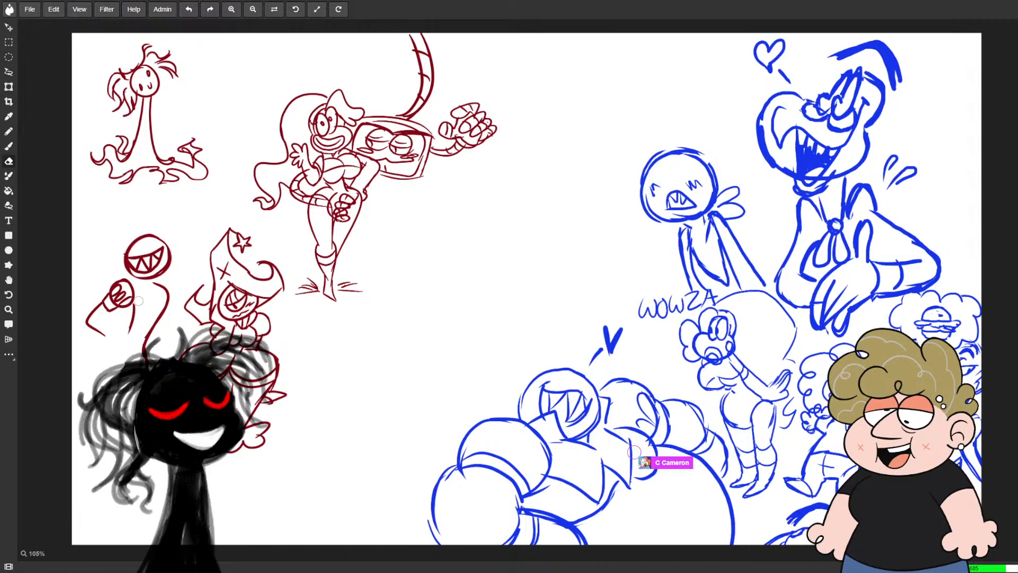
key("b")
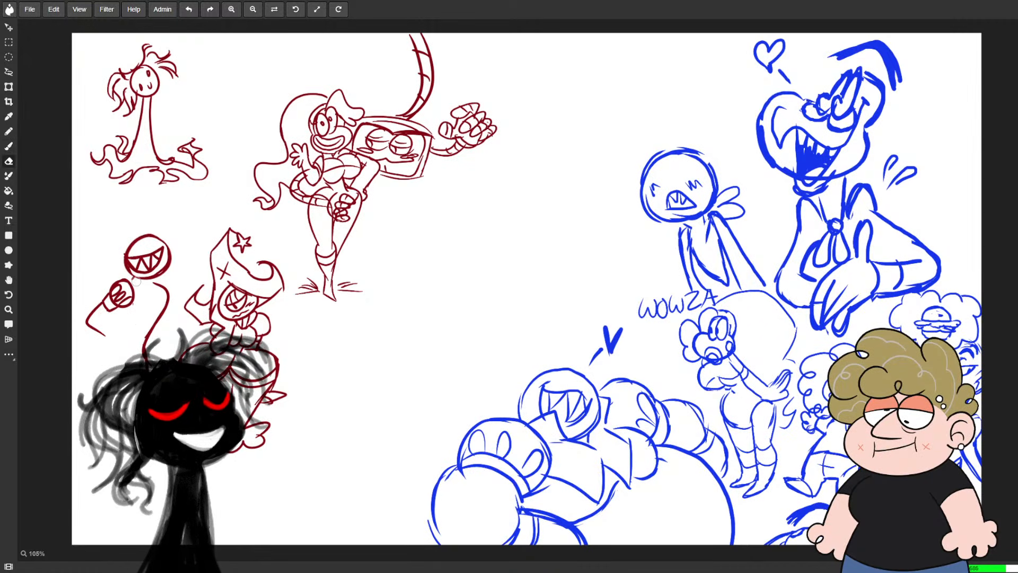
mouse_move(122, 314)
left_mouse_down()
mouse_move(128, 280)
mouse_move(127, 277)
left_mouse_up()
key("b")
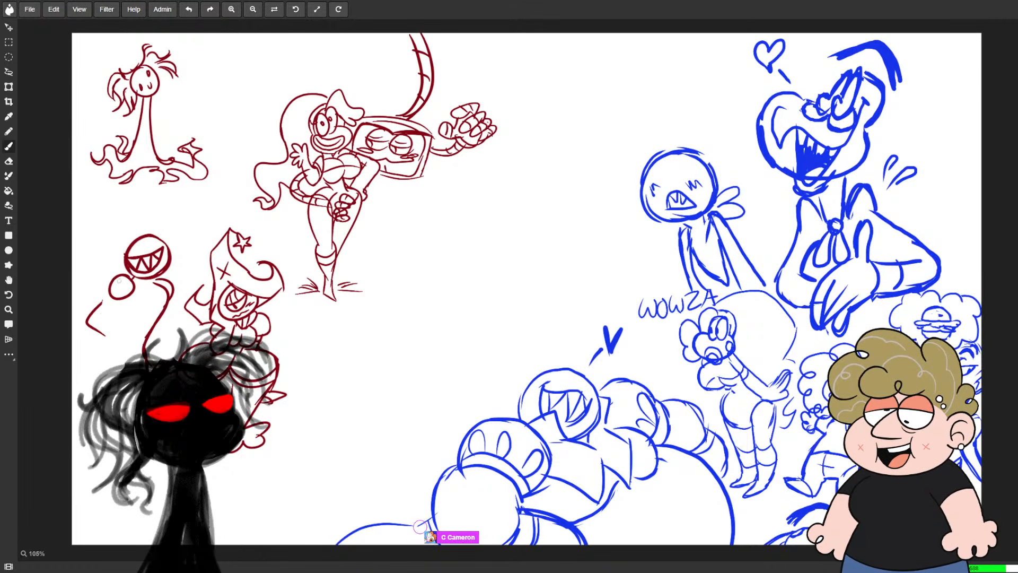
mouse_move(116, 283)
left_mouse_down()
mouse_move(124, 278)
mouse_move(125, 295)
mouse_move(93, 324)
mouse_move(127, 331)
mouse_move(121, 347)
left_mouse_up()
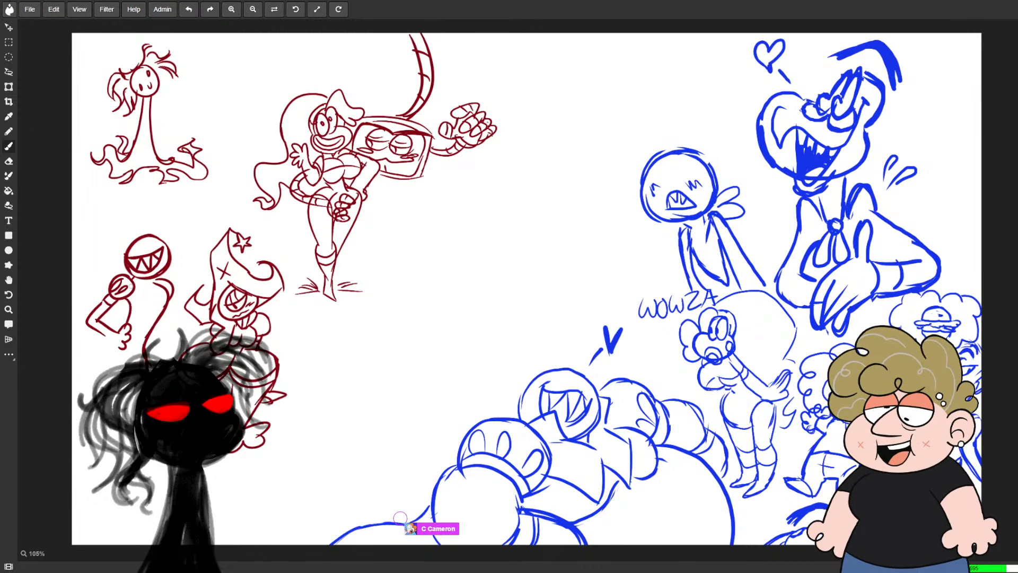
- Add a pointed collar under the grinning head, a hanging right arm with a hand, and zigzag lines at the waist
mouse_move(142, 278)
left_mouse_down()
mouse_move(149, 295)
mouse_move(157, 280)
mouse_move(163, 320)
left_mouse_up()
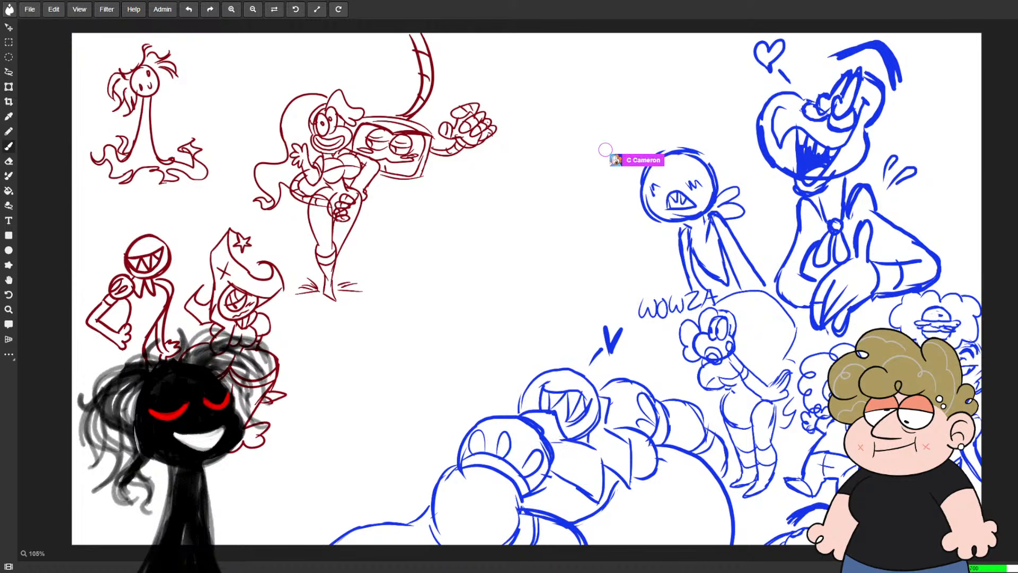
key("e")
key("b")
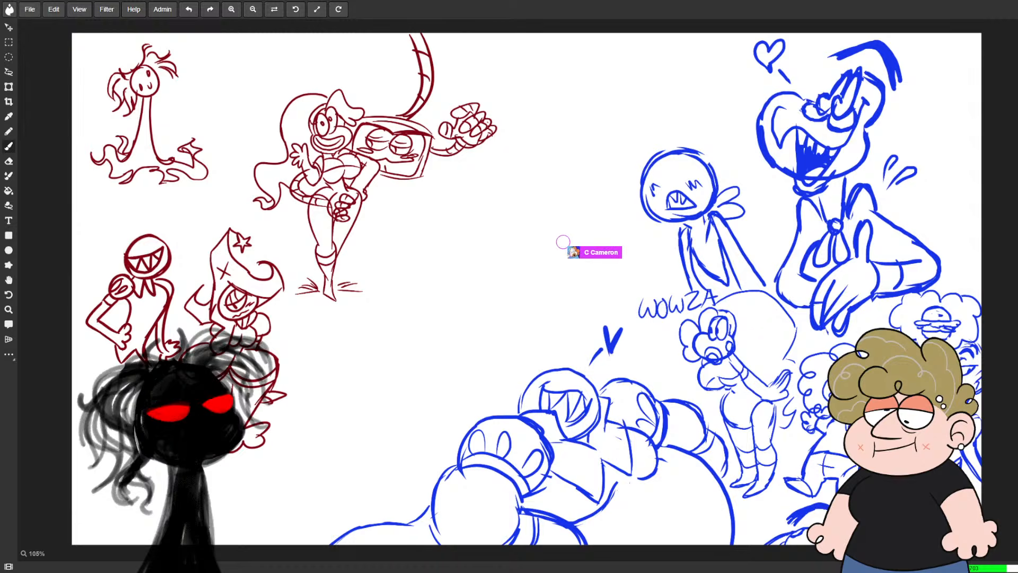
- Touch up the grinning figure's waist lines and draw a small filled heart between its head and the witch's hat
key("e")
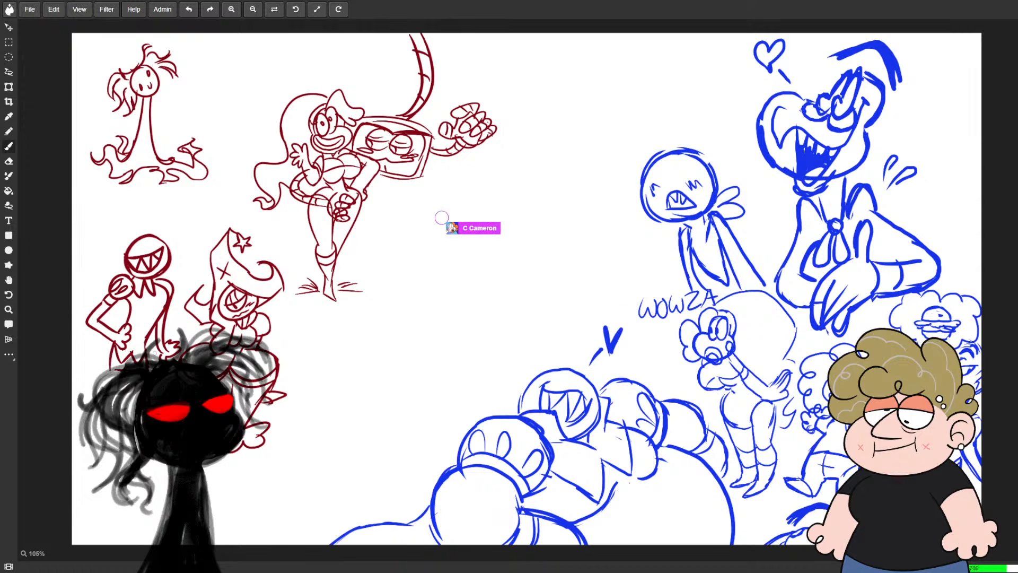
left_click_drag(183, 247, 188, 263)
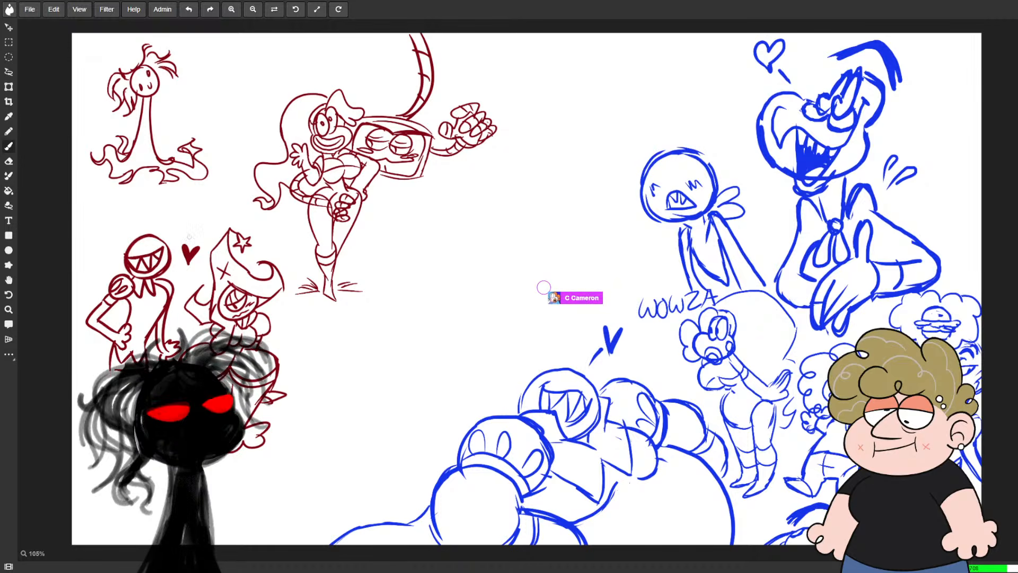
- Lasso the small filled heart beside the witch's hat and move it slightly higher between the two heads
key("l")
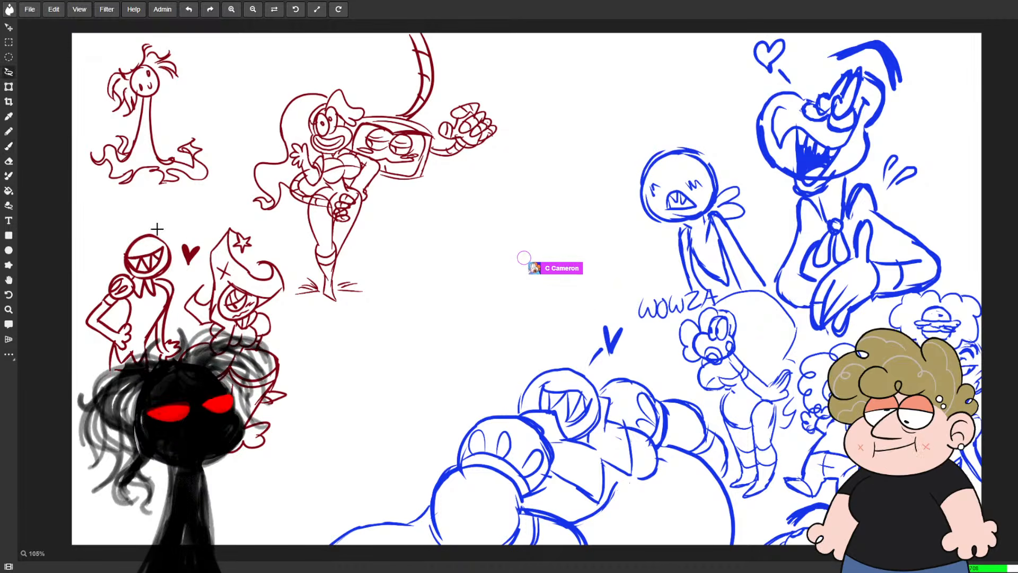
key("b")
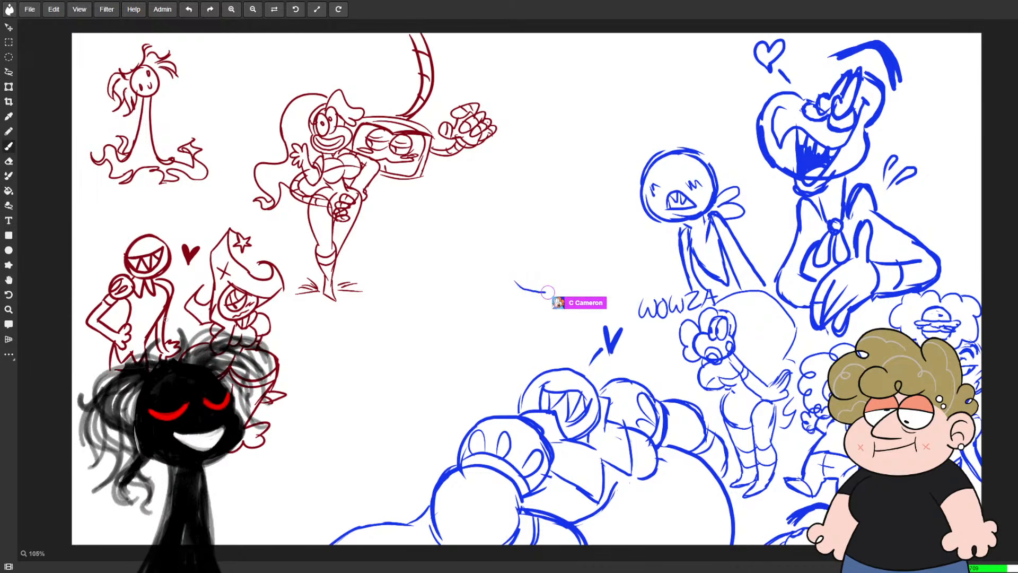
key("l")
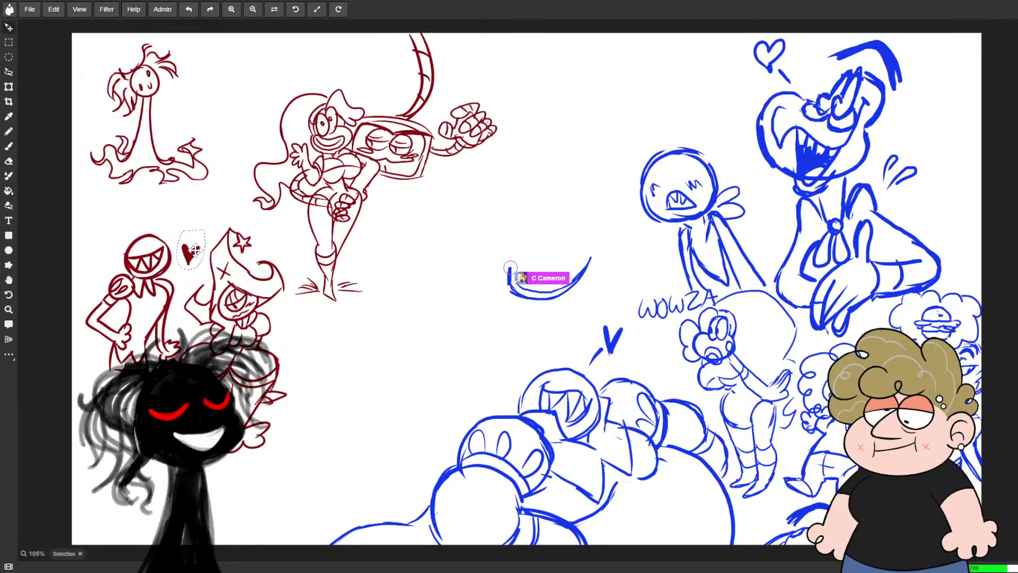
left_click_drag(205, 221, 195, 222)
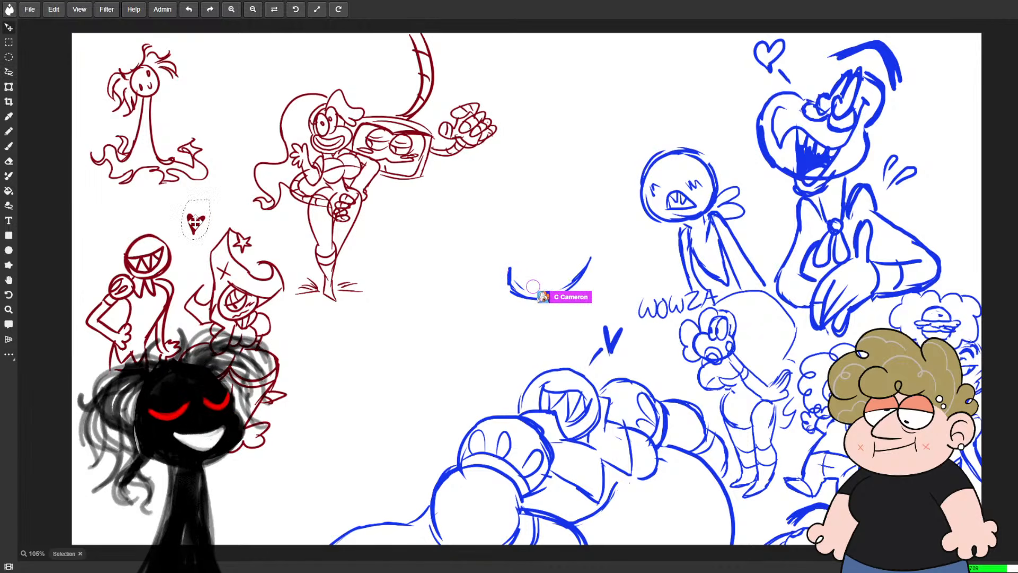
- Lasso the whole grinning round-headed figure, shift it slightly up and closer to the witch, and clear the selection
mouse_move(118, 225)
left_mouse_down()
mouse_move(91, 277)
mouse_move(76, 350)
mouse_move(124, 456)
left_mouse_up()
left_click_drag(182, 293, 117, 222)
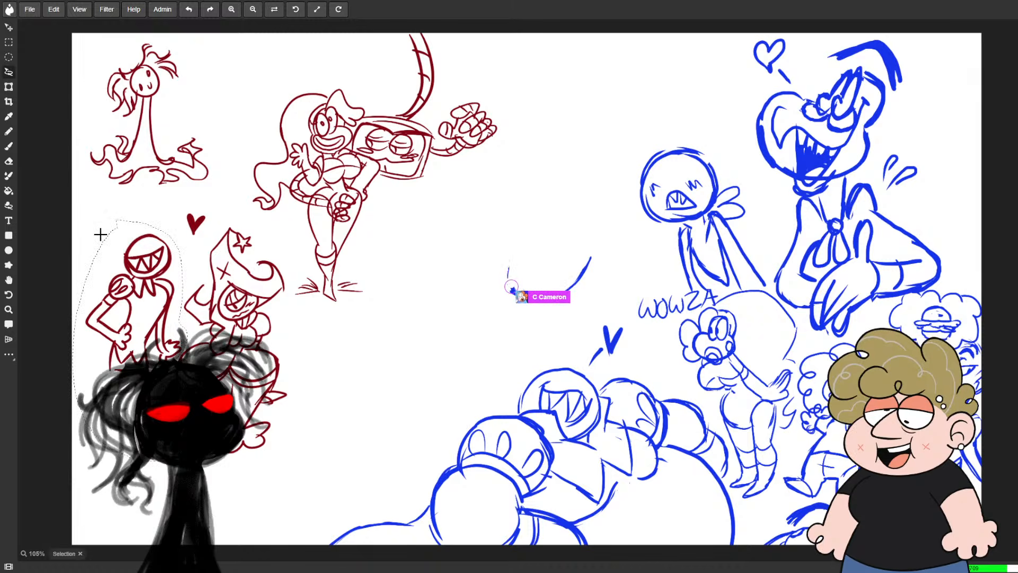
mouse_move(167, 263)
left_mouse_down()
mouse_move(203, 260)
mouse_move(167, 257)
left_mouse_up()
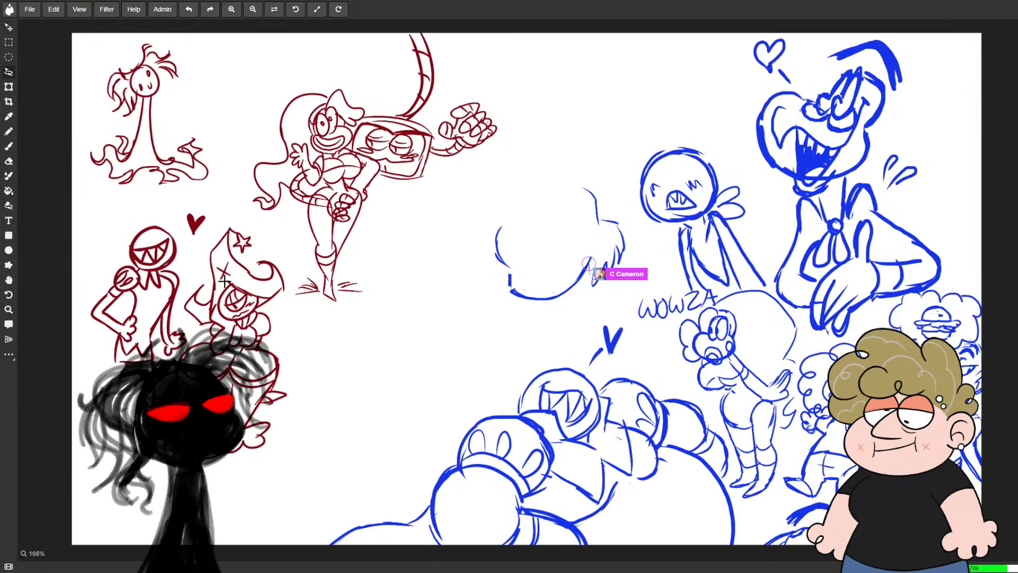
key("ctrl+d")
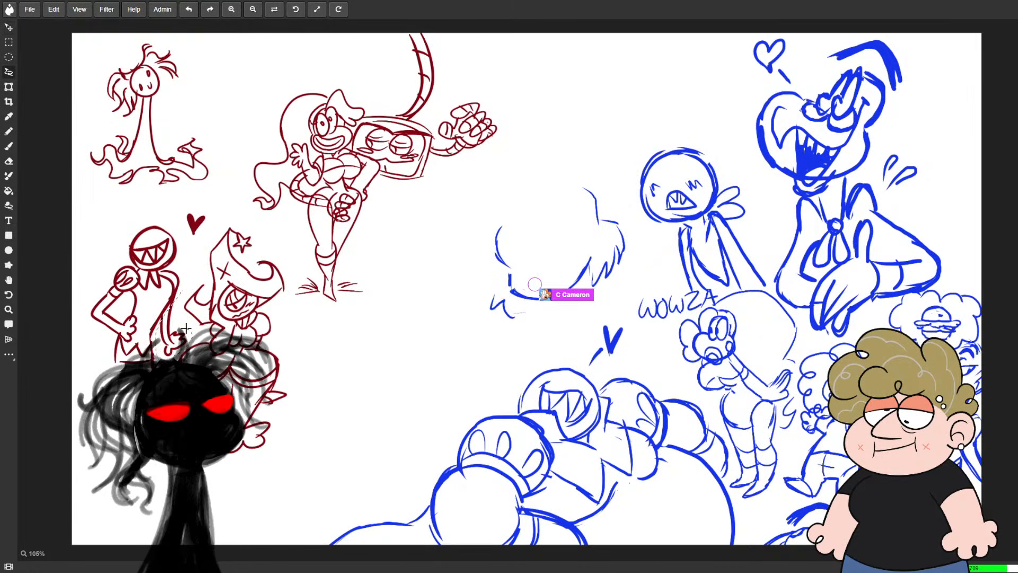
- Erase the grinning figure's hanging arm, redraw it wrapped around the witch with a hand at her far side, and sketch long legs
key("e")
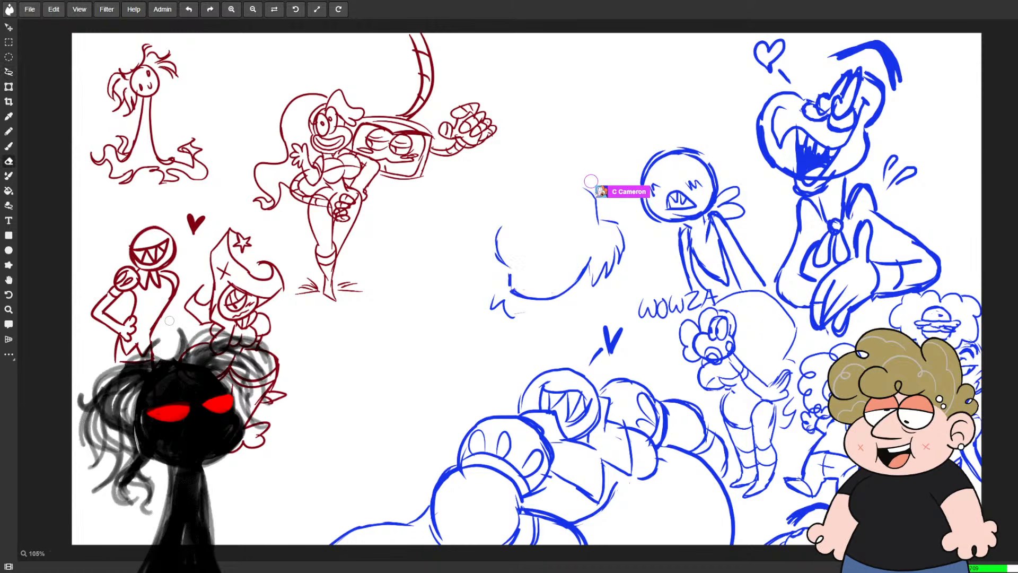
key("b")
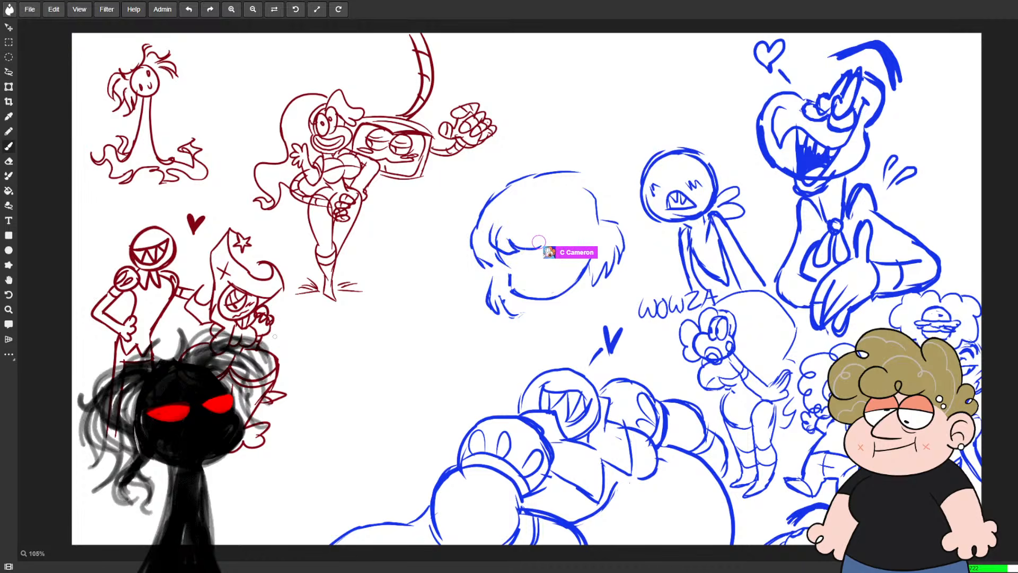
key("e")
key("b")
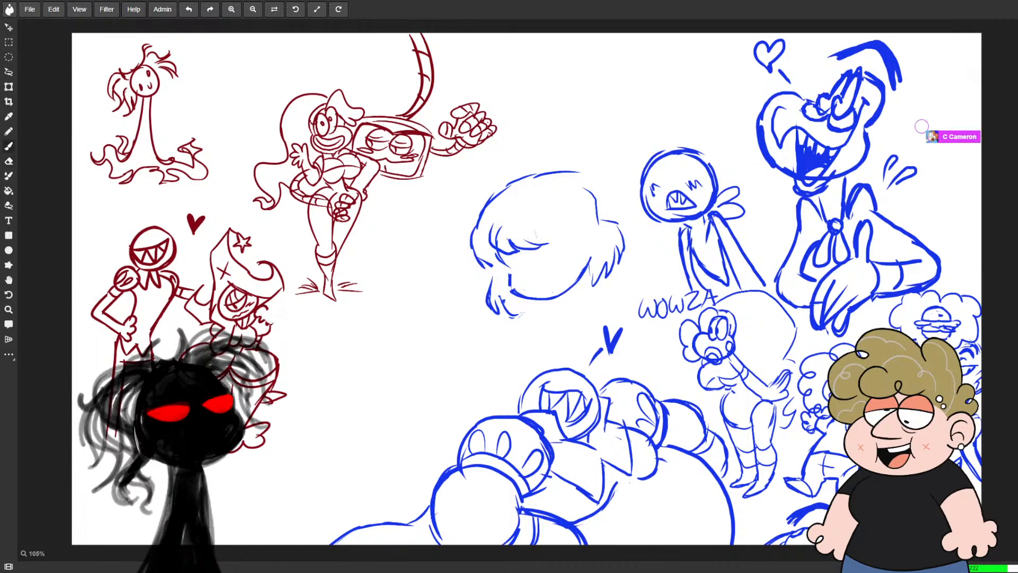
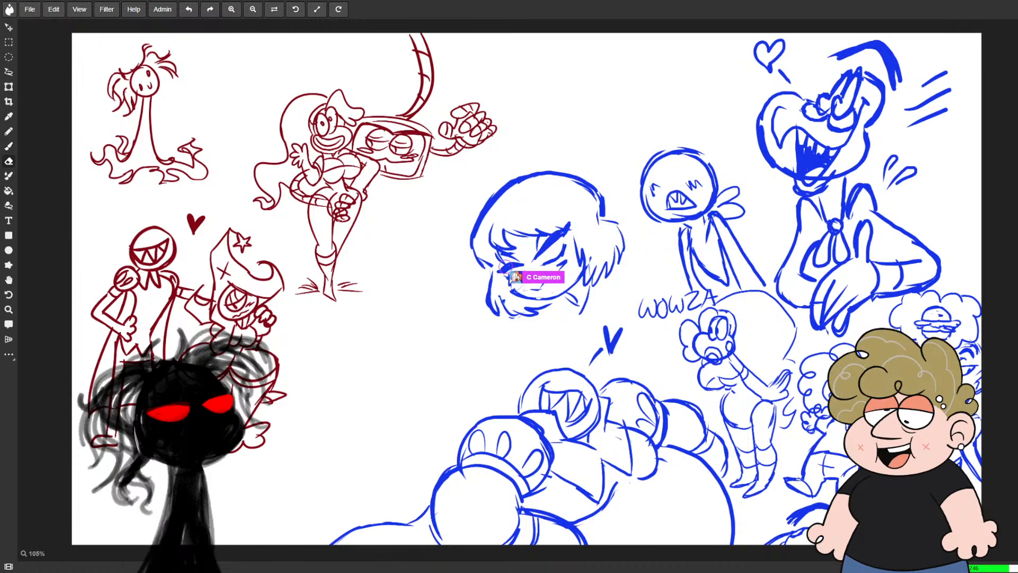
- Clean up stray lines around the grinning figure and the witch with alternating erasing and brush touch-ups
key("e")
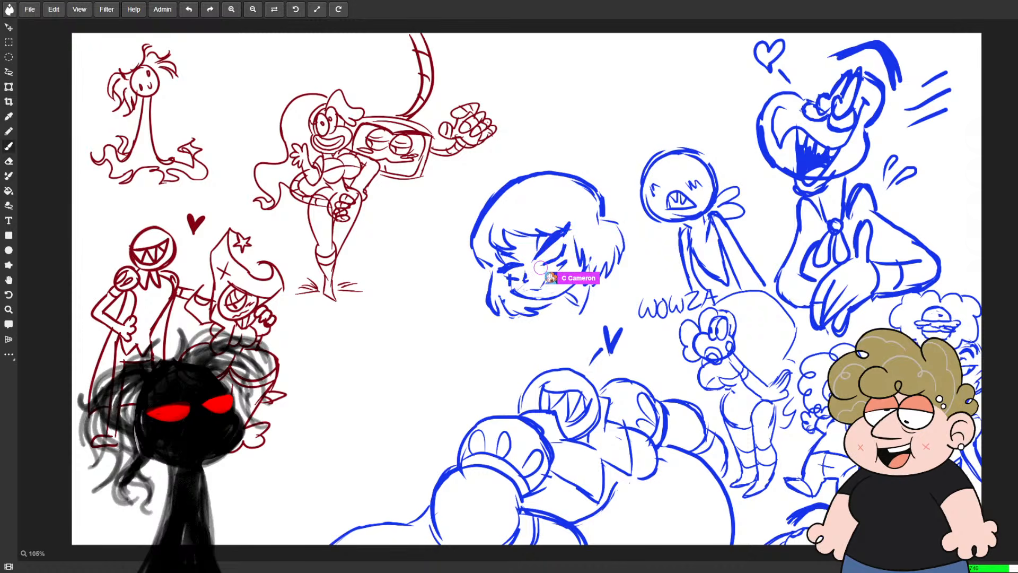
key("e")
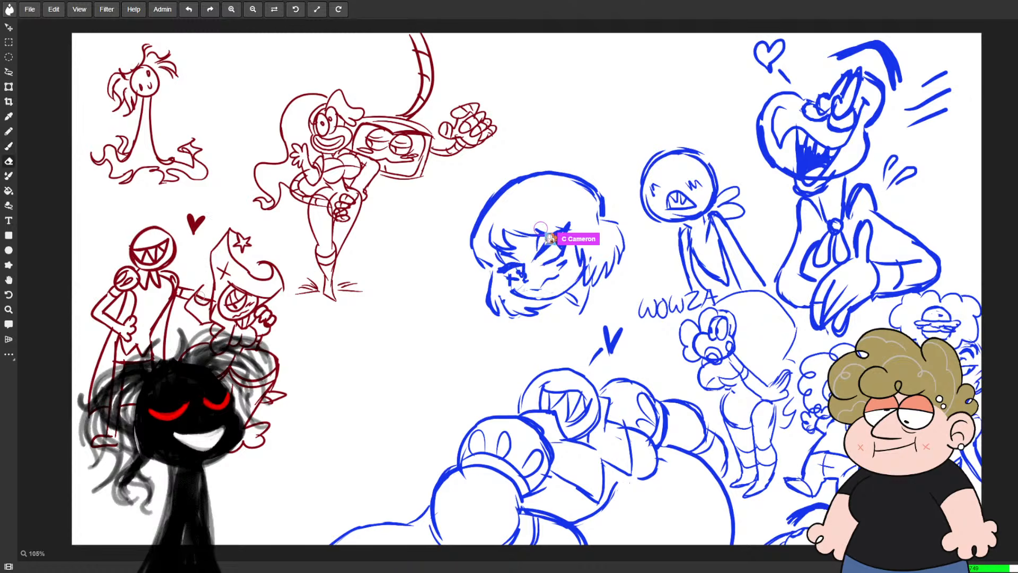
key("e")
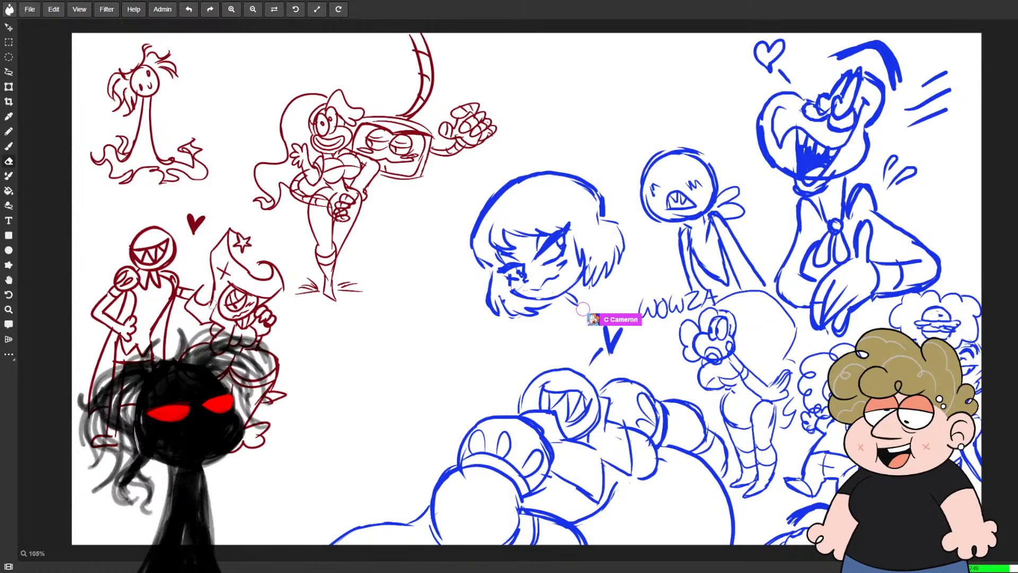
key("b")
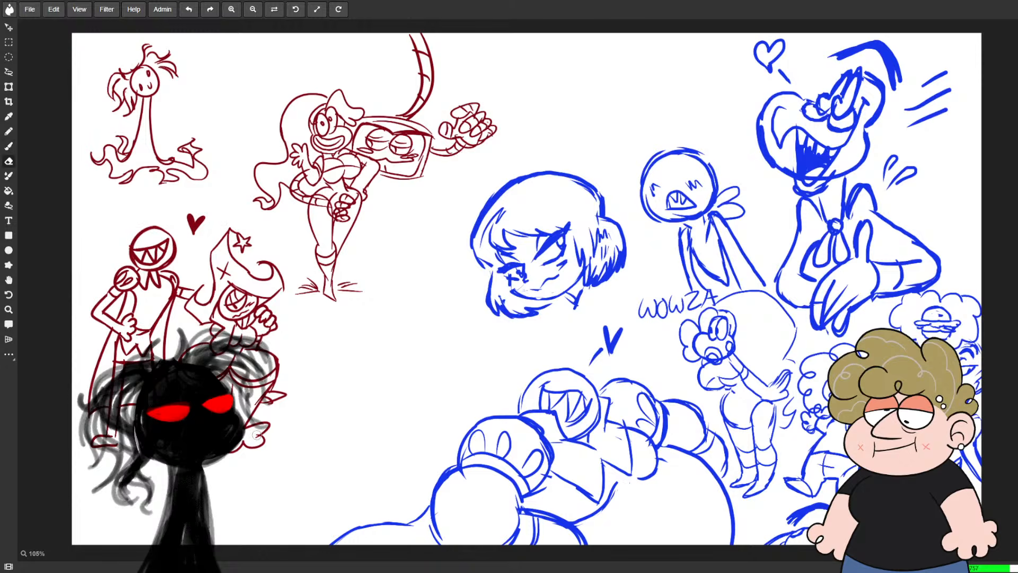
key("b")
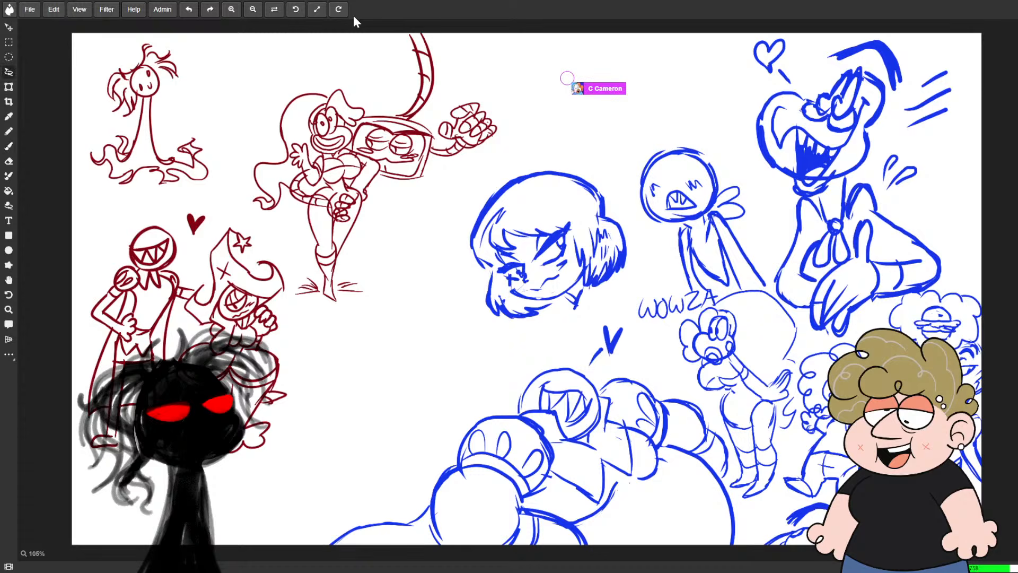
mouse_move(107, 188)
left_mouse_down()
mouse_move(186, 195)
mouse_move(146, 23)
mouse_move(101, 189)
left_mouse_up()
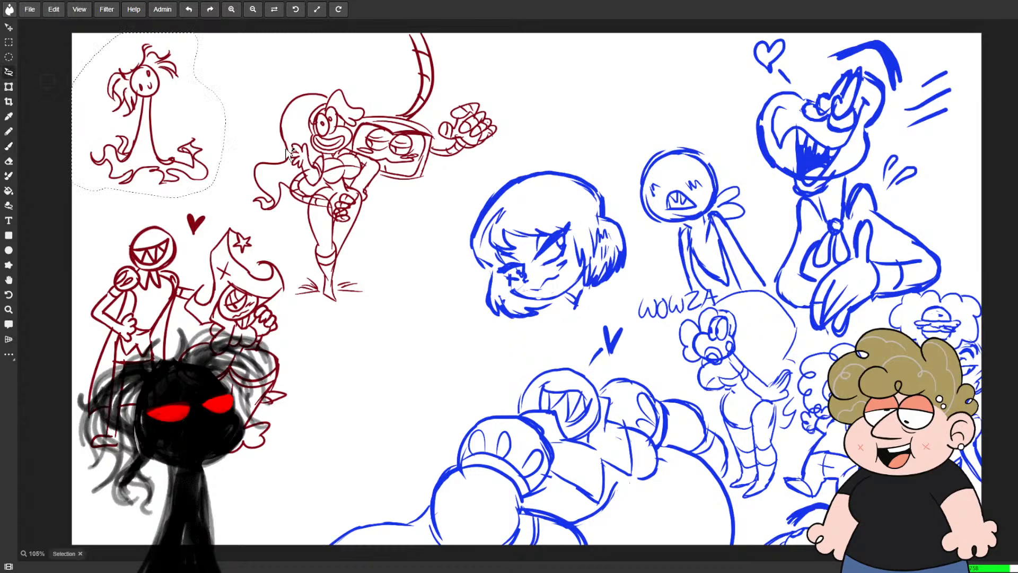
left_click(284, 264)
key("v")
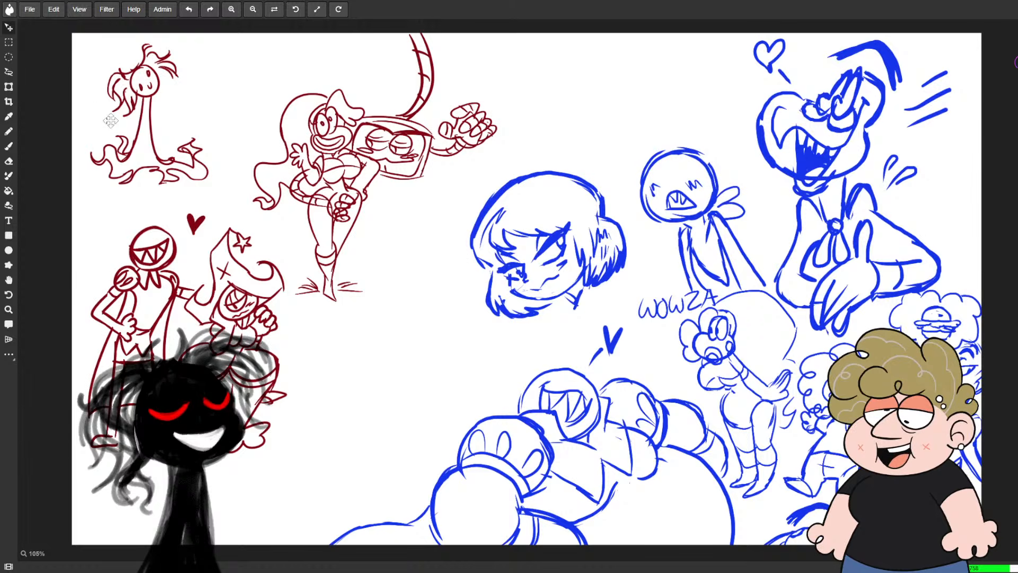
- Erase the middle stretch of the one-eyed woman's long hair and redraw it as a smooth line behind the raised hand
key("b")
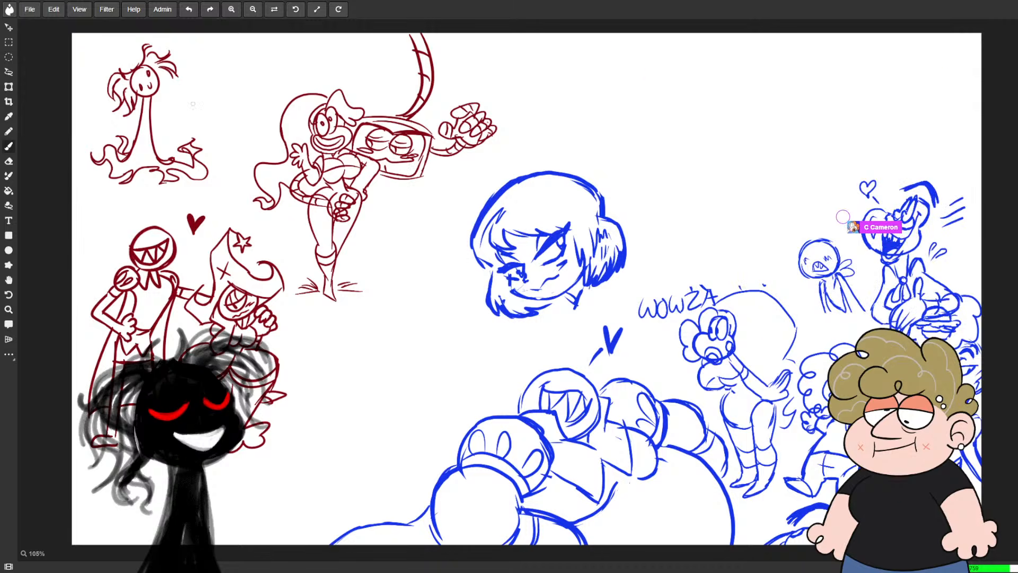
key("e")
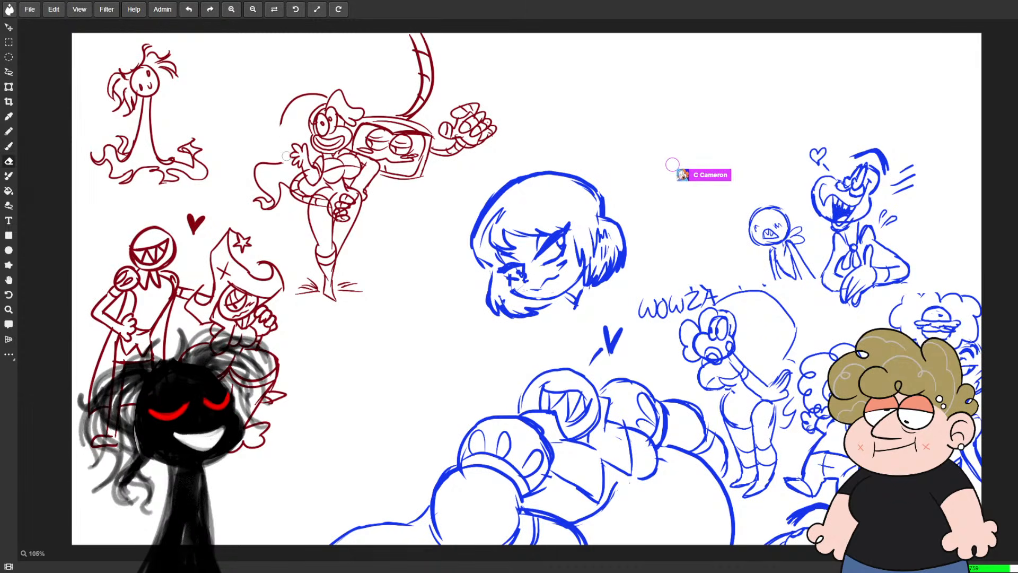
key("b")
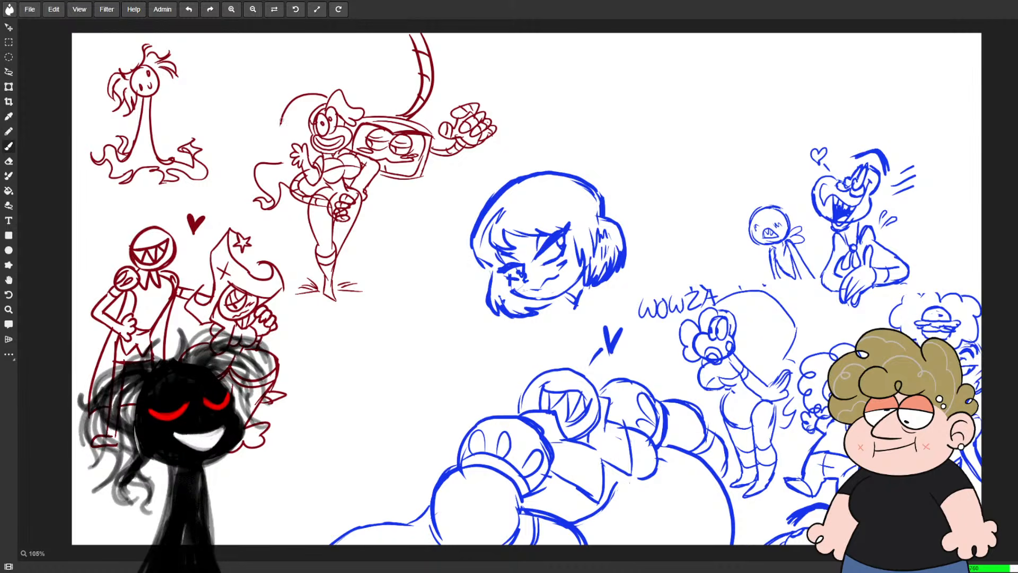
left_click_drag(284, 155, 284, 163)
key("e")
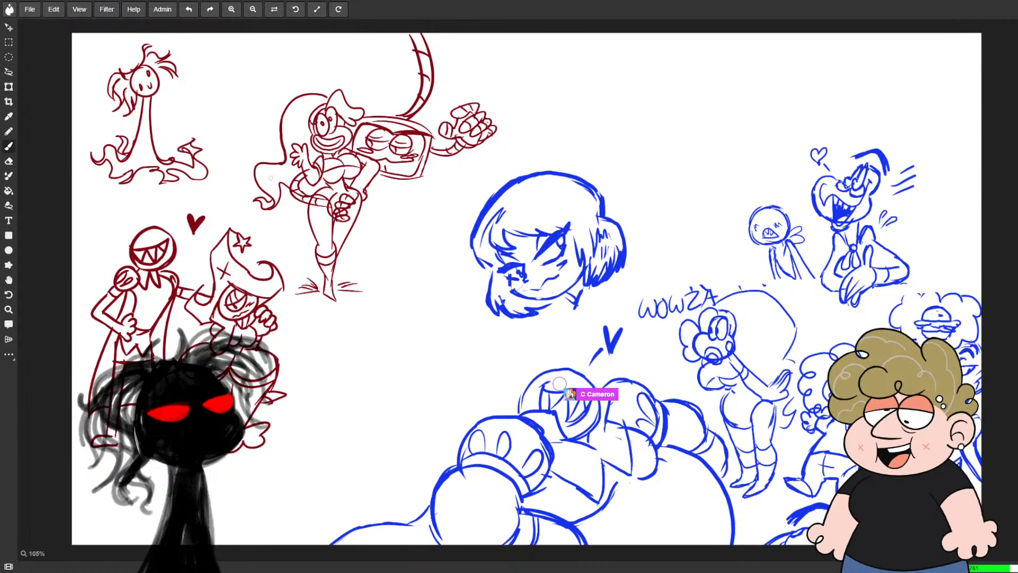
key("b")
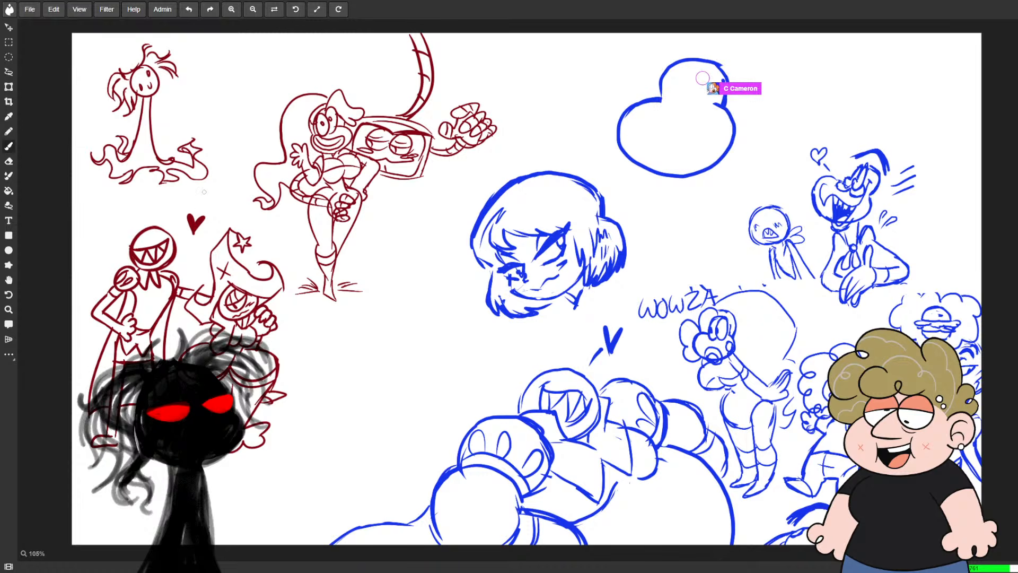
- Draw a small open circle in the empty area below and beside the one-eyed woman's foot
key("e")
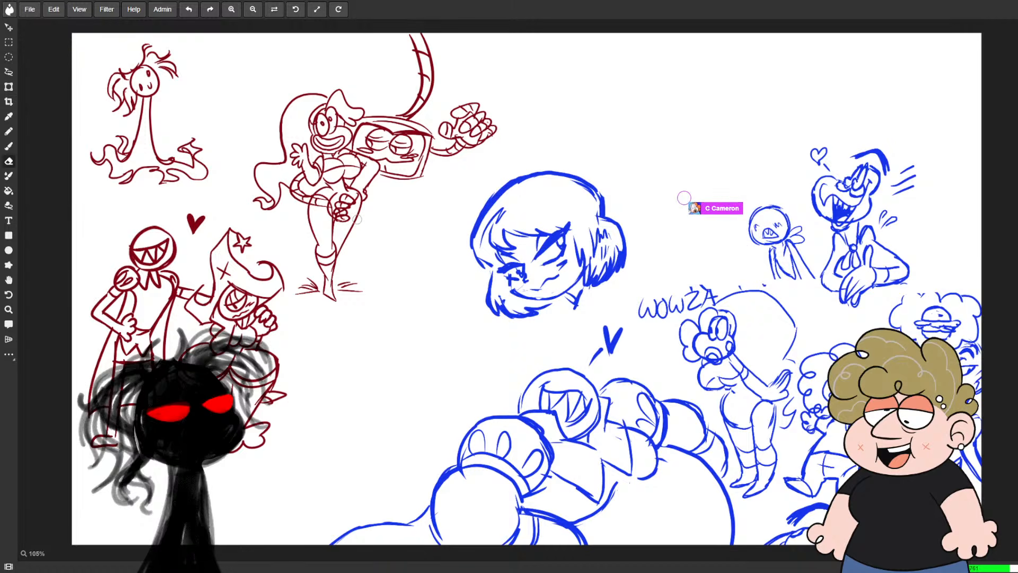
key("b")
mouse_move(409, 317)
left_mouse_down()
mouse_move(390, 326)
mouse_move(419, 352)
mouse_move(430, 319)
left_mouse_up()
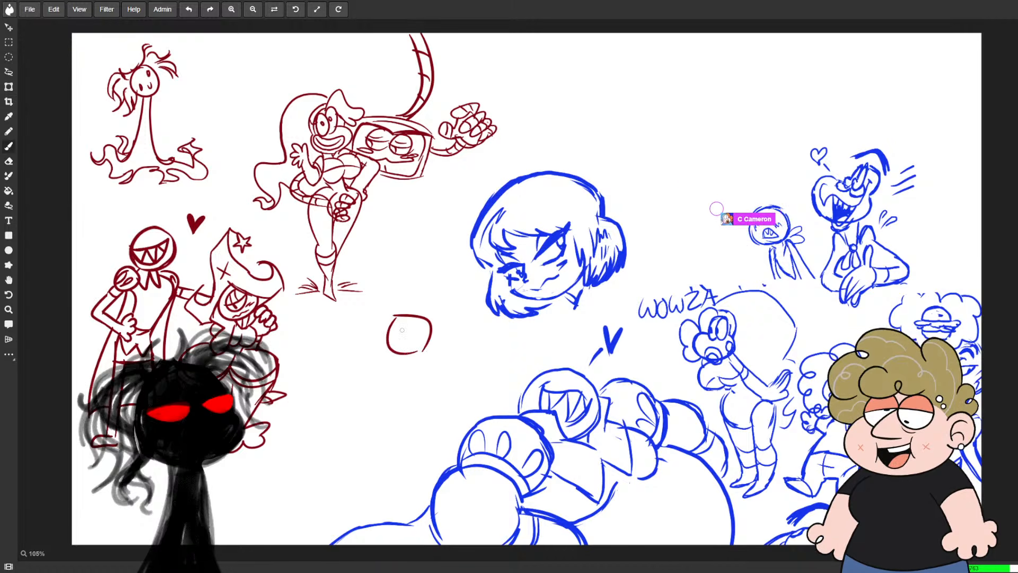
- Sketch a small angular face with a pointed chin, slanted eyes and a tall horn beside the open circle
mouse_move(332, 356)
left_mouse_down()
mouse_move(351, 340)
mouse_move(338, 333)
mouse_move(348, 323)
mouse_move(332, 336)
mouse_move(340, 360)
left_mouse_up()
key("e")
key("b")
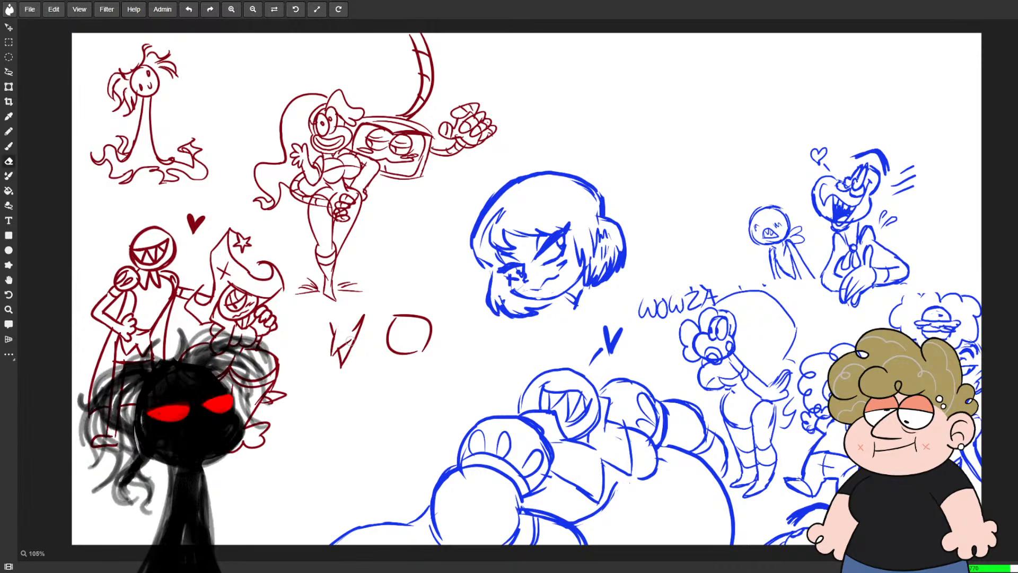
mouse_move(331, 358)
left_mouse_down()
mouse_move(352, 347)
mouse_move(362, 320)
mouse_move(340, 373)
mouse_move(373, 297)
left_mouse_up()
key("e")
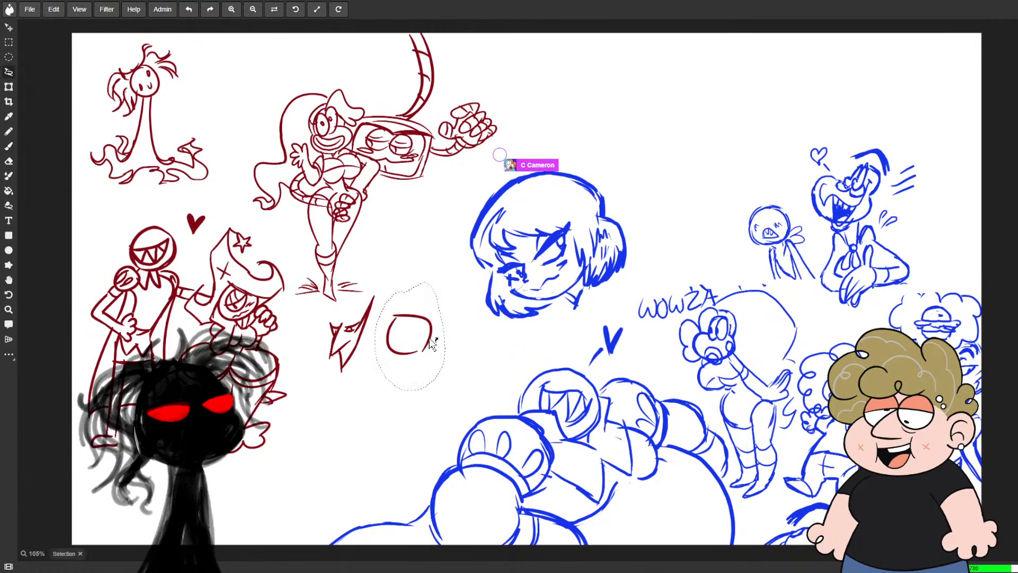
- Move the lassoed open circle down and closer to the angular horned face, and clear the selection
left_click_drag(428, 340, 407, 377)
key("l")
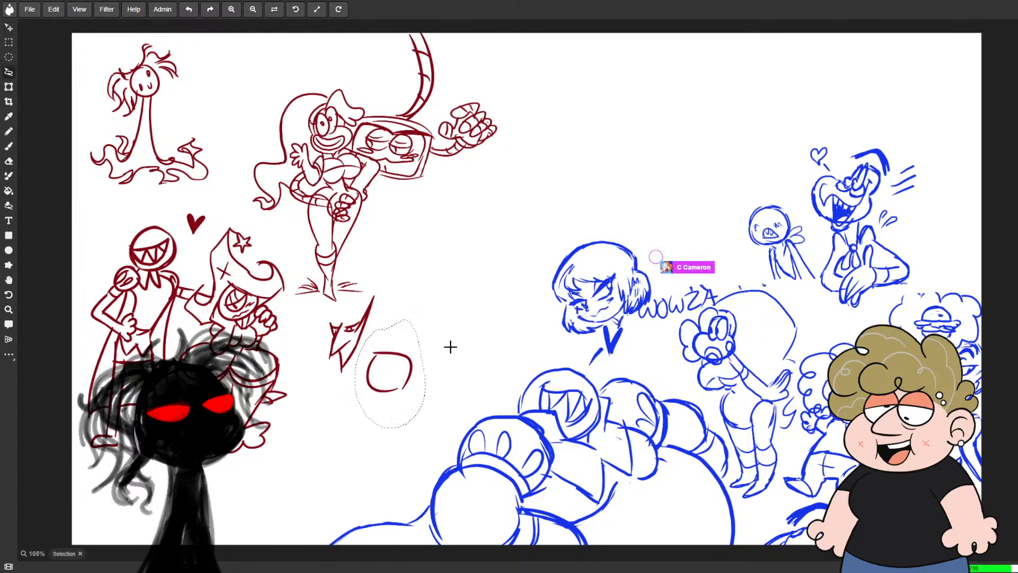
left_click(455, 346)
key("b")
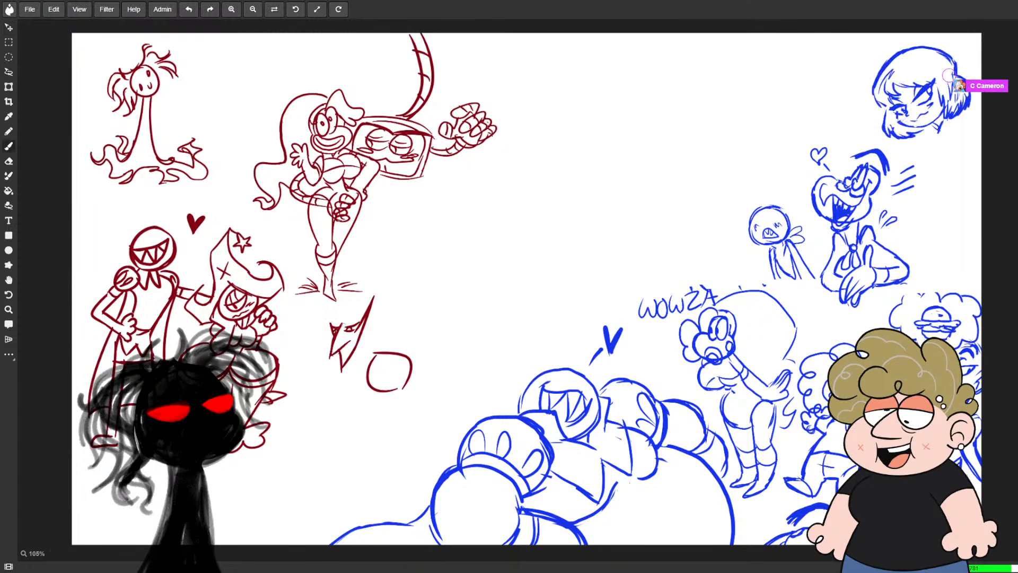
left_click_drag(333, 328, 353, 325)
key("ctrl+z")
key("ctrl+z")
key("ctrl+z")
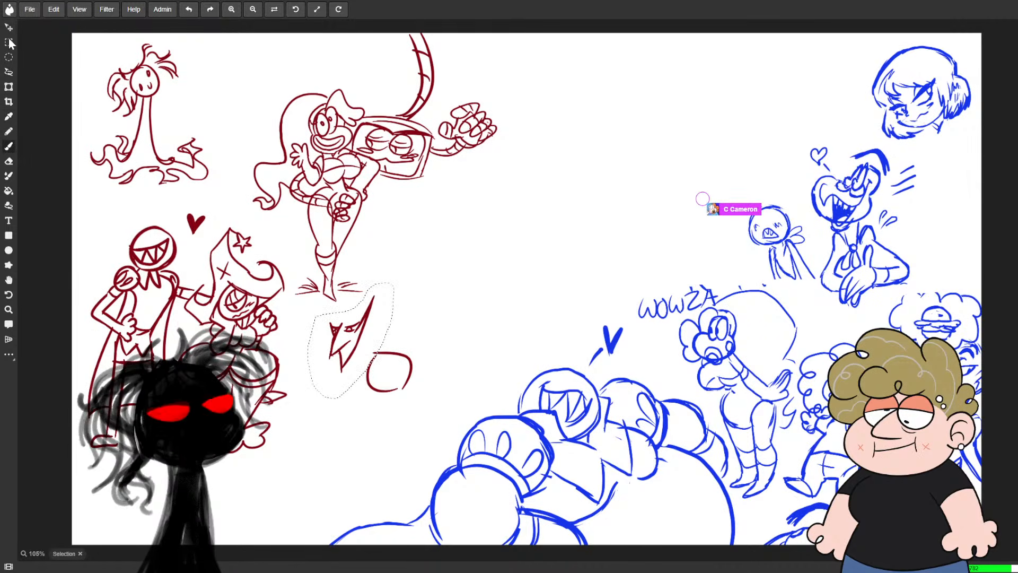
left_click(8, 72)
left_click(409, 352)
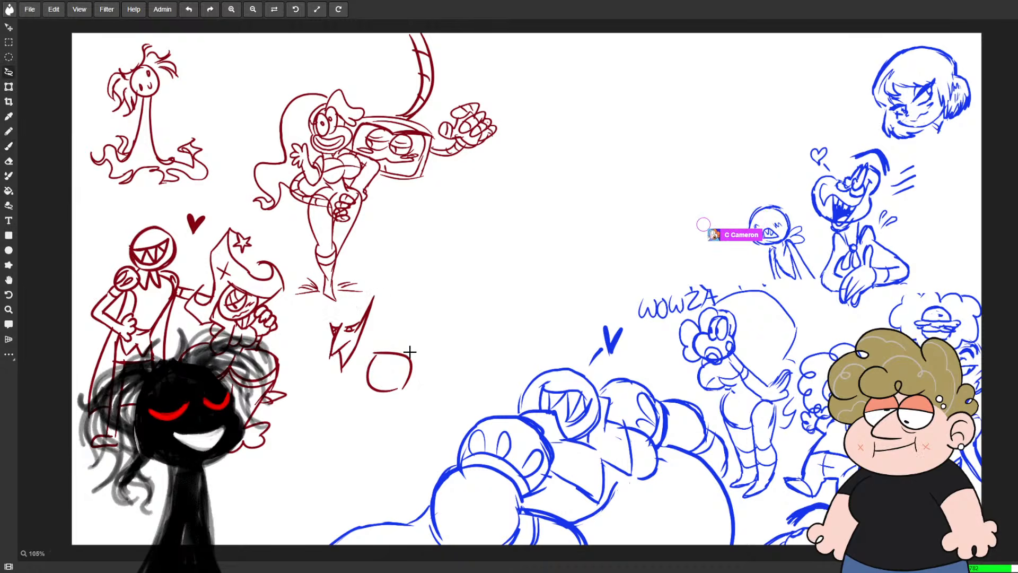
- Lasso the horned face together with the open circle, move both up toward the canvas centre, and clear the selection
left_click_drag(318, 376, 431, 287)
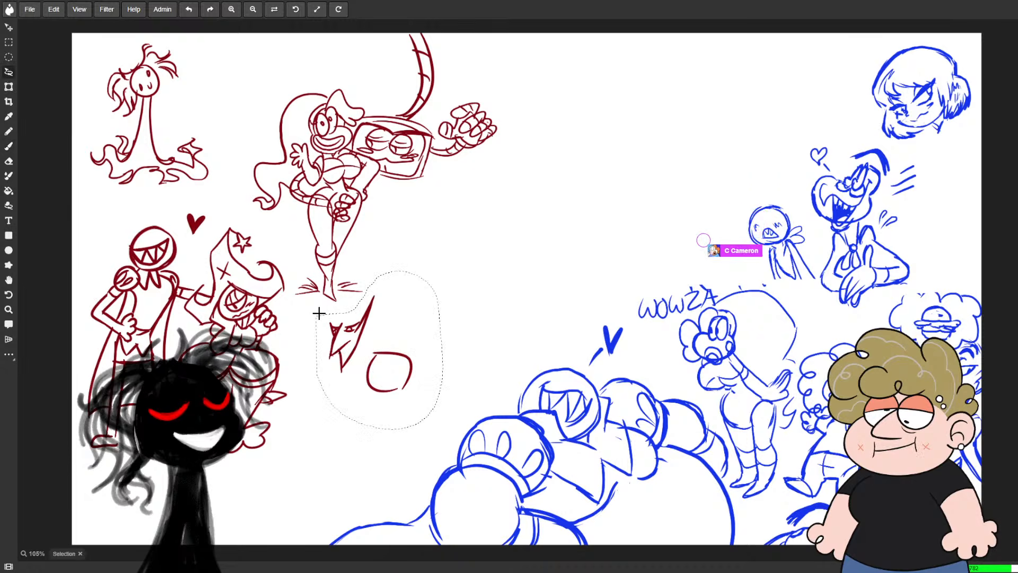
left_click_drag(408, 359, 452, 301)
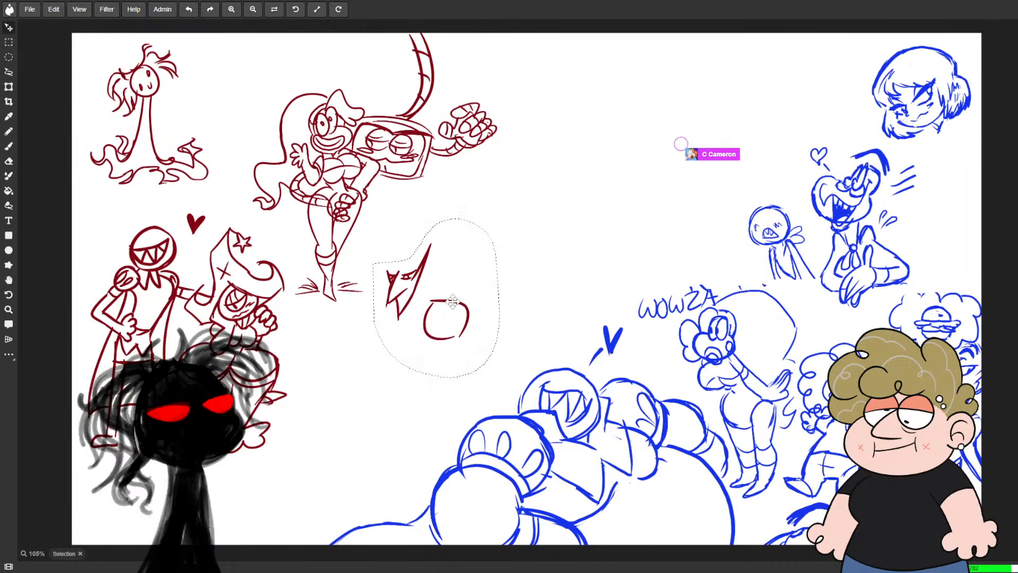
left_click(531, 242)
- Lasso the angular horned face without the open circle, shrink it slightly with the Transform tool, and clear the selection
left_click_drag(387, 249, 436, 212)
key("b")
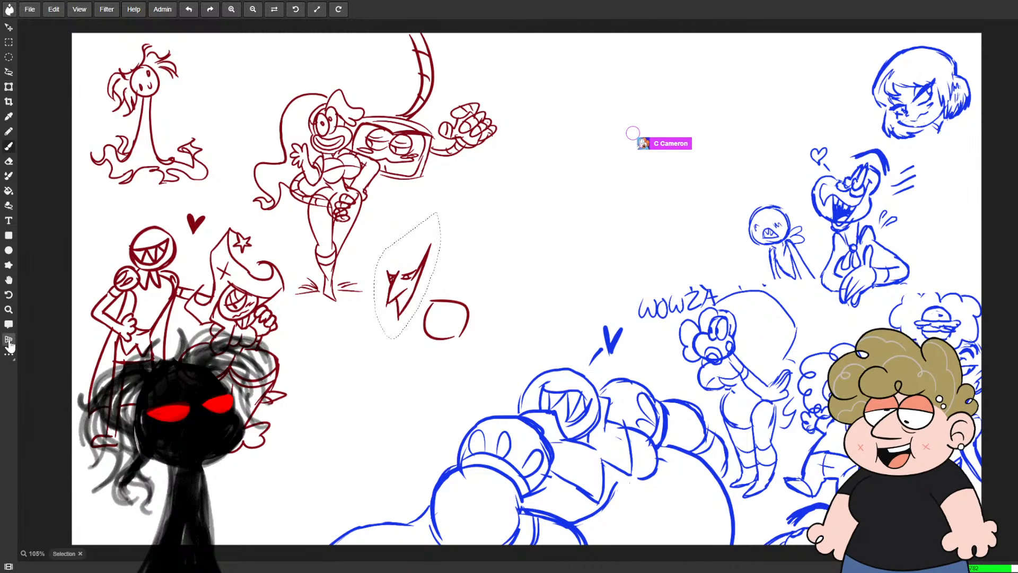
left_click(8, 86)
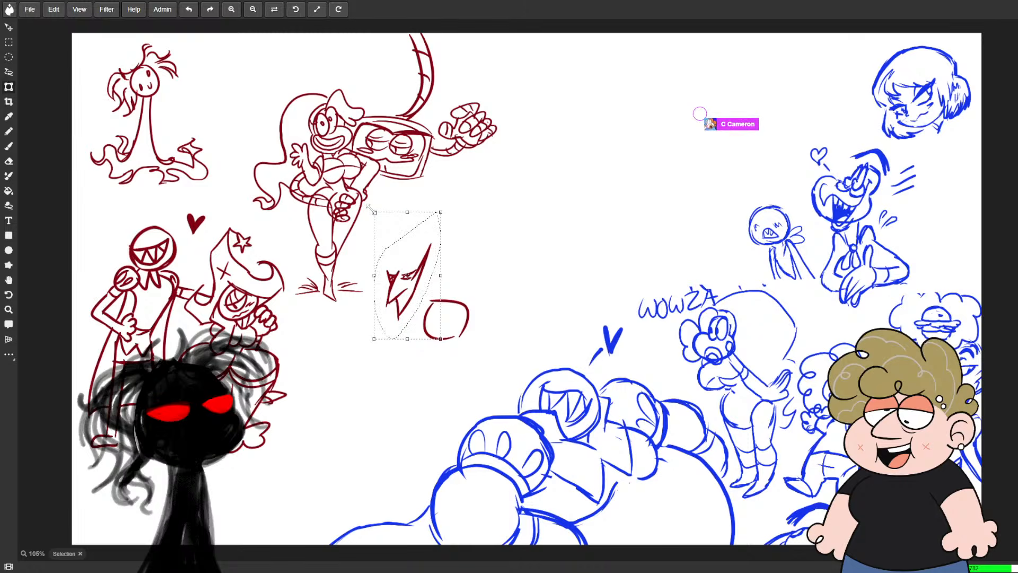
left_click_drag(376, 352, 371, 306)
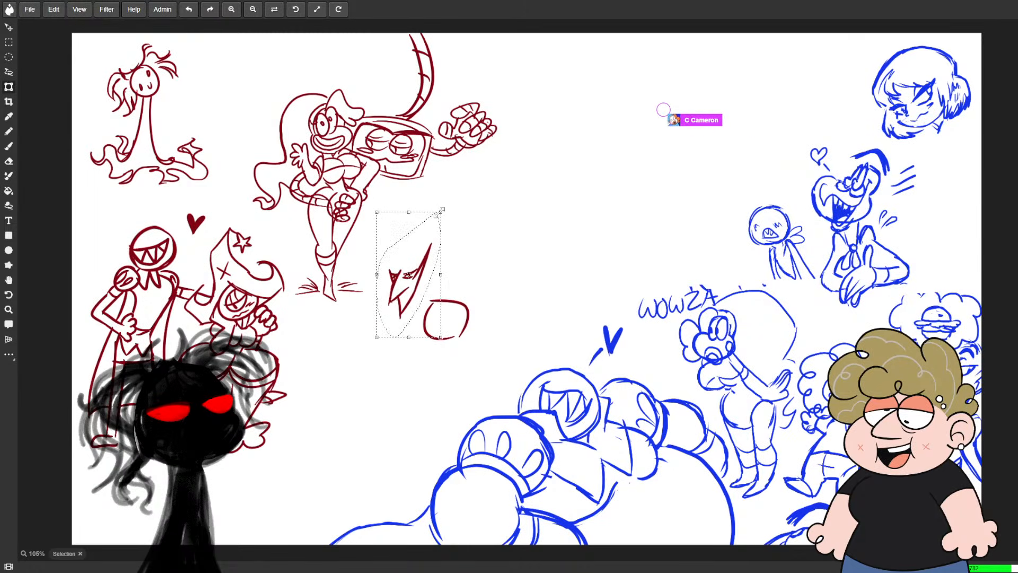
left_click(11, 60)
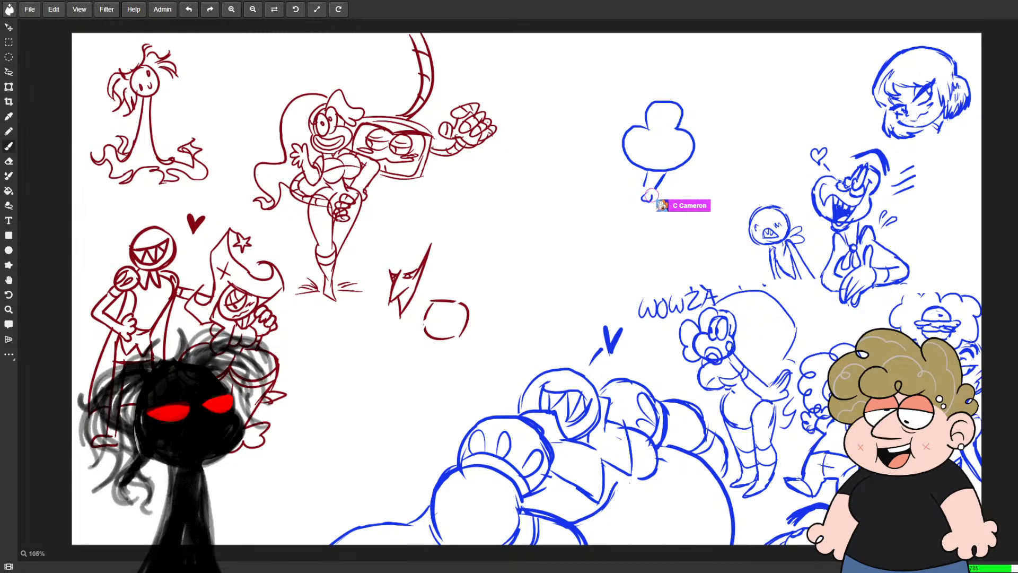
- Draw shoulder and arm lines linking the horned face to the open circle, erasing the excess stroke
left_click_drag(460, 295, 407, 342)
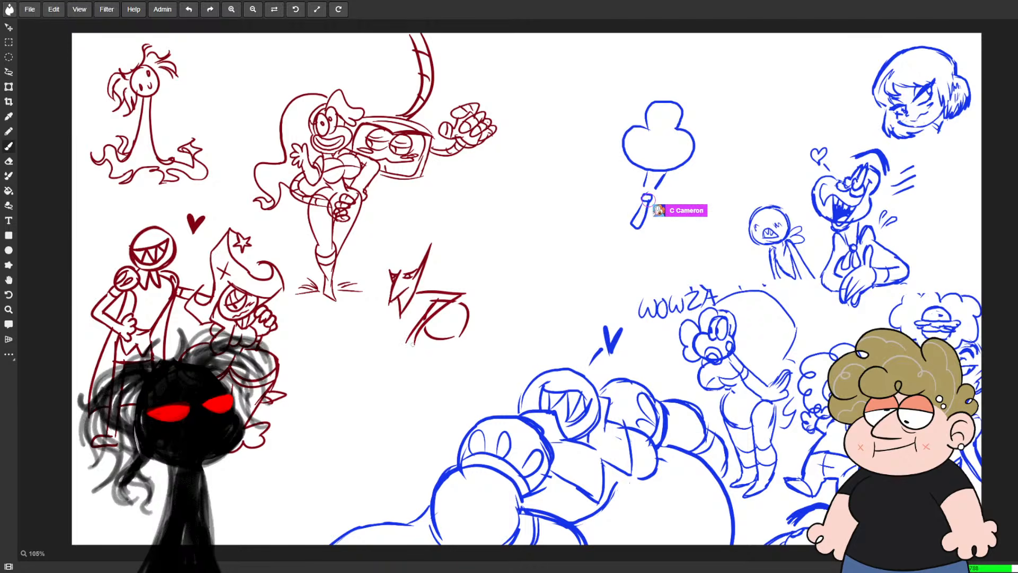
key("e")
left_click_drag(439, 302, 407, 336)
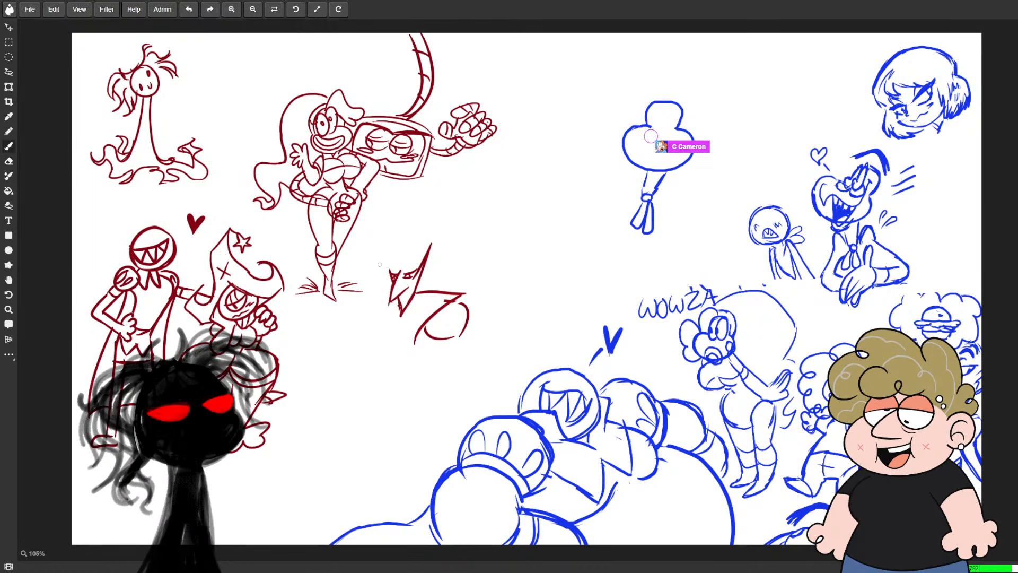
- Sketch a tall top hat with a wide pointed brim on the angular face, redrawing and cleaning up the brim
mouse_move(365, 262)
left_mouse_down()
mouse_move(409, 269)
mouse_move(372, 205)
left_mouse_up()
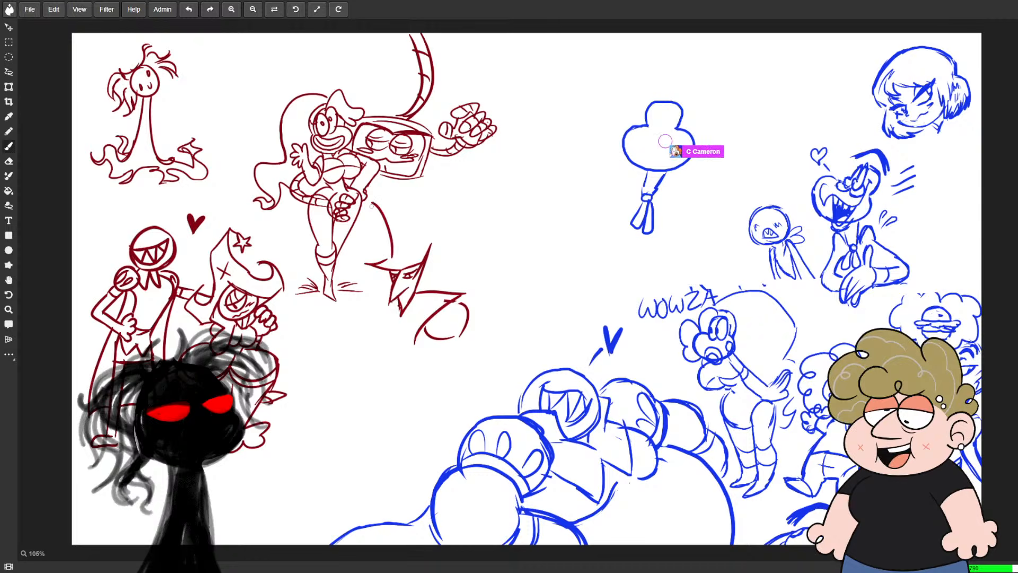
key("ctrl+z")
left_click_drag(391, 259, 370, 228)
mouse_move(370, 228)
left_mouse_down()
mouse_move(417, 221)
mouse_move(411, 259)
left_mouse_up()
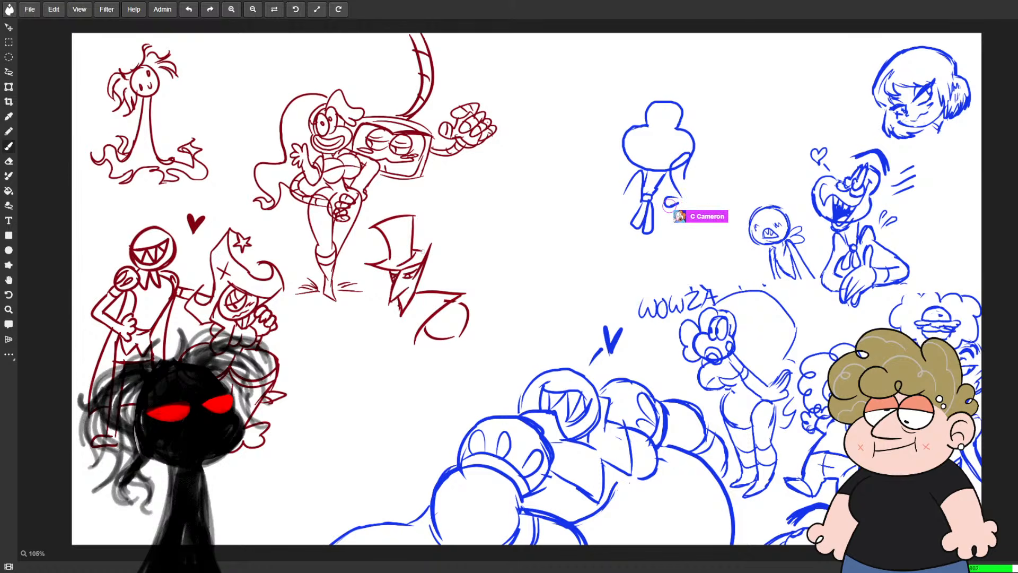
left_click_drag(428, 260, 449, 261)
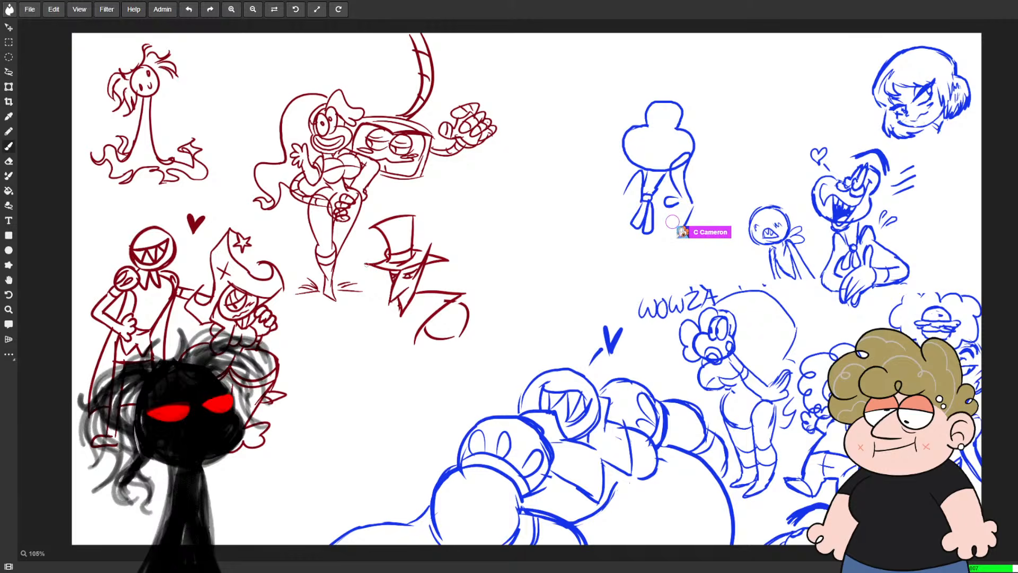
key("e")
key("b")
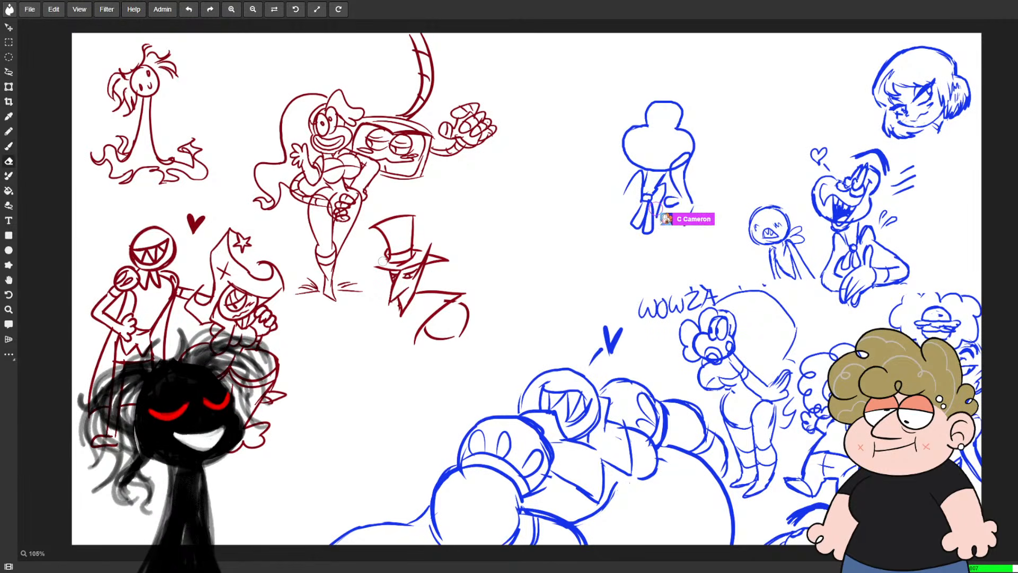
left_click_drag(388, 260, 363, 262)
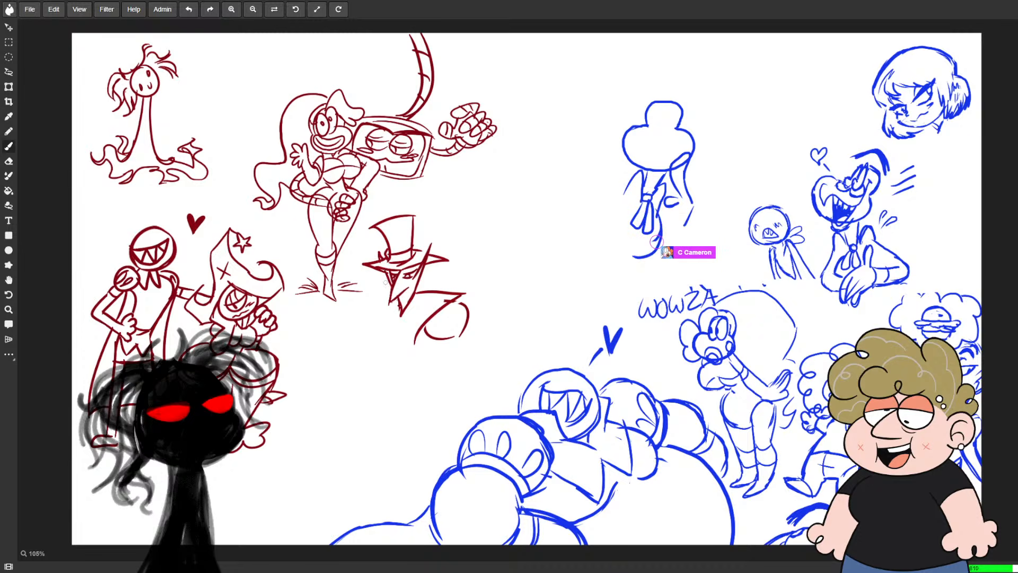
- Sketch the hatted figure's raised hand, cuffs, forearms and collar, erasing and redrawing strokes to refine the shapes
mouse_move(365, 320)
left_mouse_down()
mouse_move(367, 301)
mouse_move(383, 325)
mouse_move(432, 302)
mouse_move(409, 343)
mouse_move(426, 349)
mouse_move(399, 347)
mouse_move(423, 353)
mouse_move(415, 339)
mouse_move(422, 347)
mouse_move(402, 355)
mouse_move(425, 361)
mouse_move(397, 347)
left_mouse_up()
key("e")
key("e")
key("b")
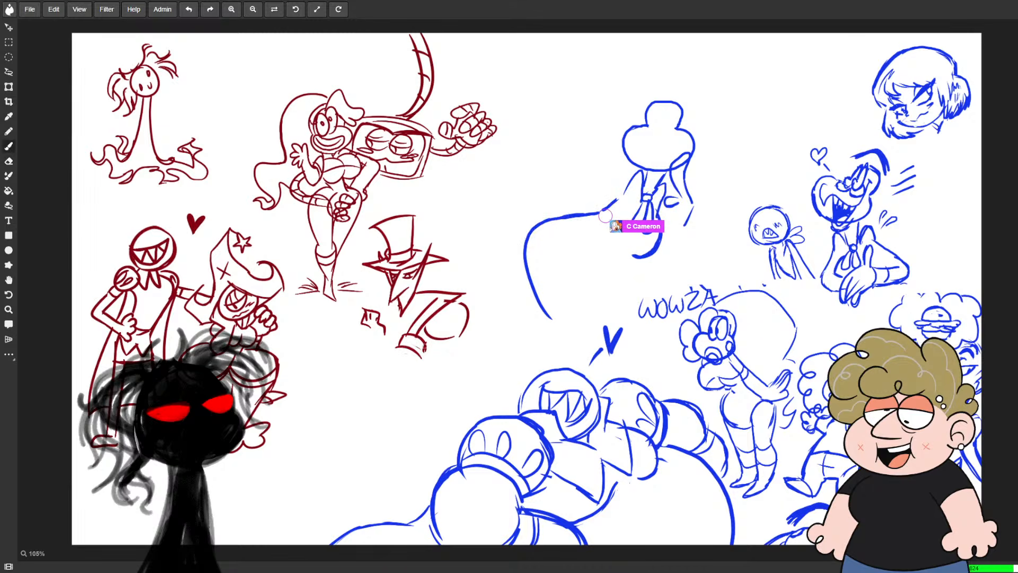
key("e")
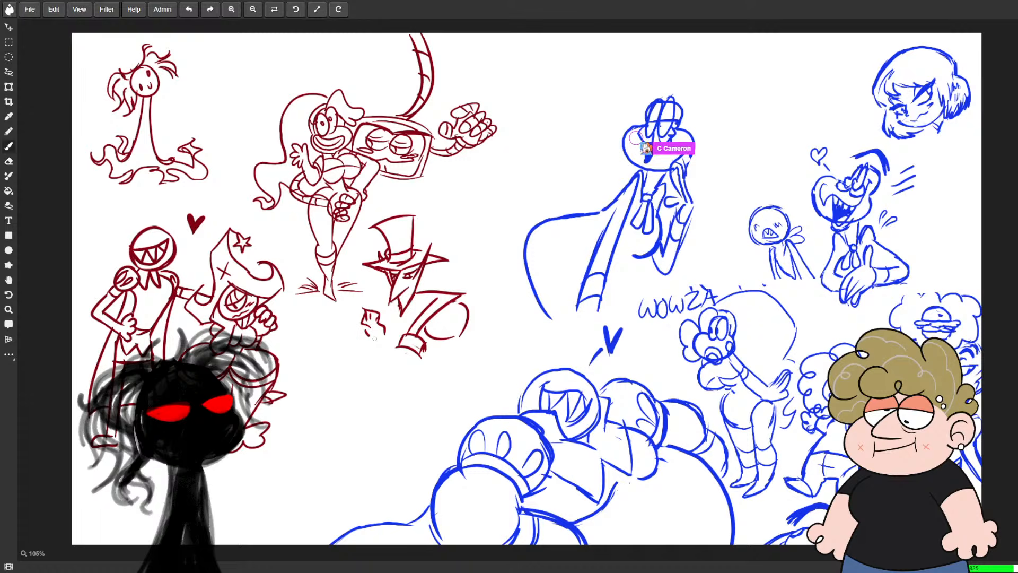
key("e")
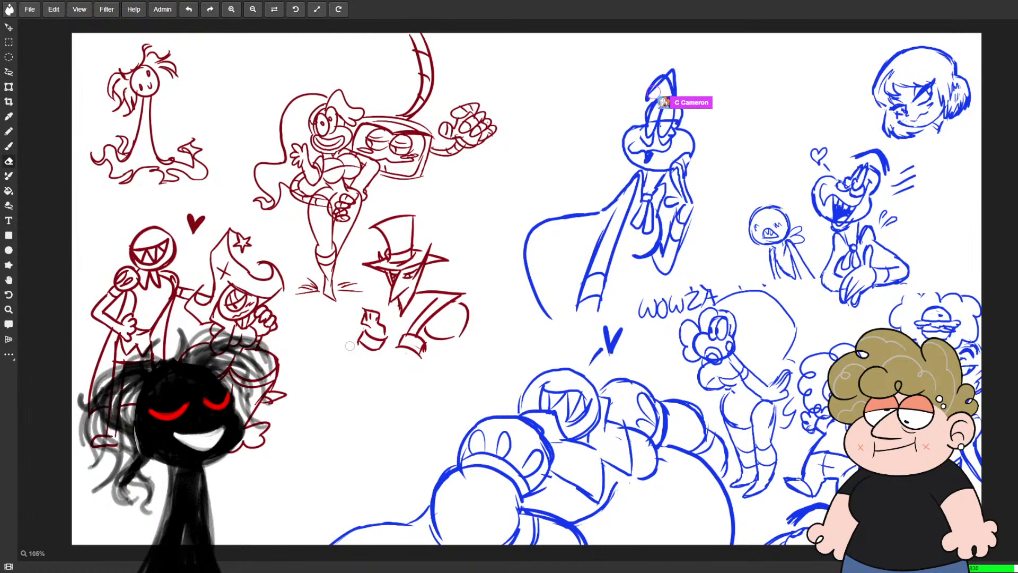
key("b")
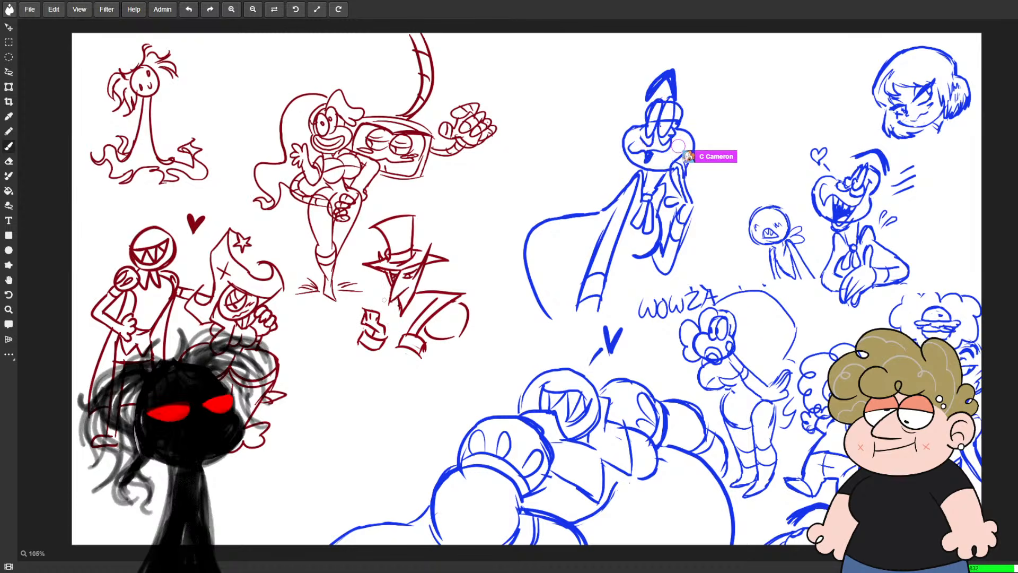
mouse_move(369, 344)
left_mouse_down()
mouse_move(360, 350)
mouse_move(380, 353)
left_mouse_up()
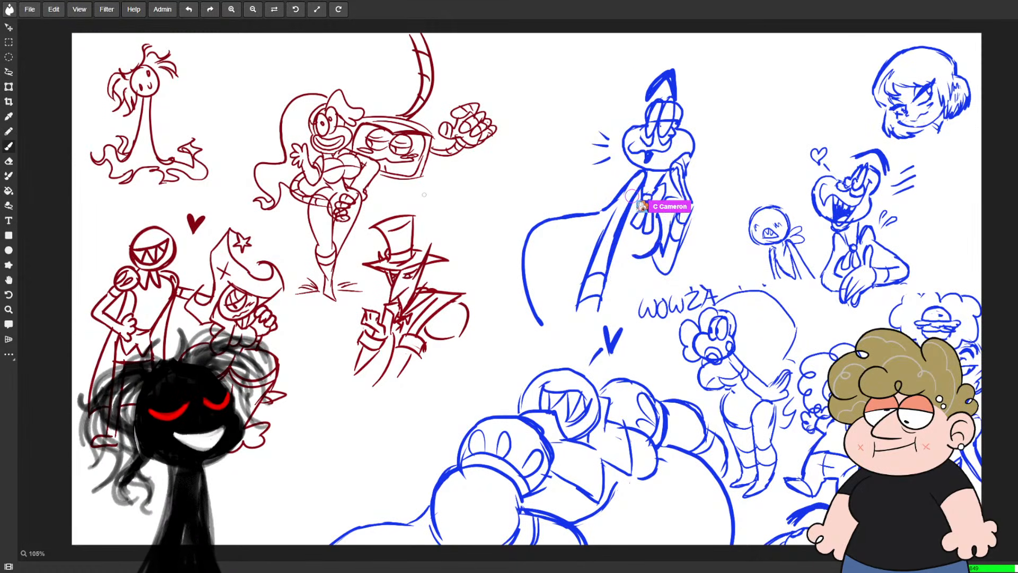
- Lasso the whole hatted figure, scale it down, move it up toward the one-eyed woman, and clear the selection
key("l")
mouse_move(321, 339)
left_mouse_down()
mouse_move(428, 386)
mouse_move(494, 312)
mouse_move(427, 196)
mouse_move(366, 222)
mouse_move(354, 261)
mouse_move(374, 295)
left_mouse_up()
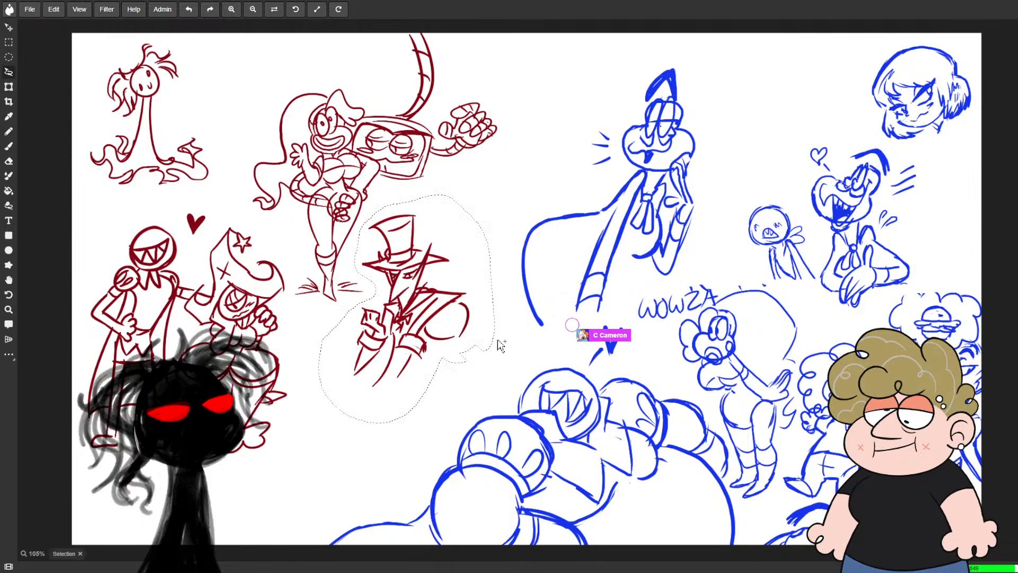
left_click(8, 88)
left_click_drag(493, 195, 458, 241)
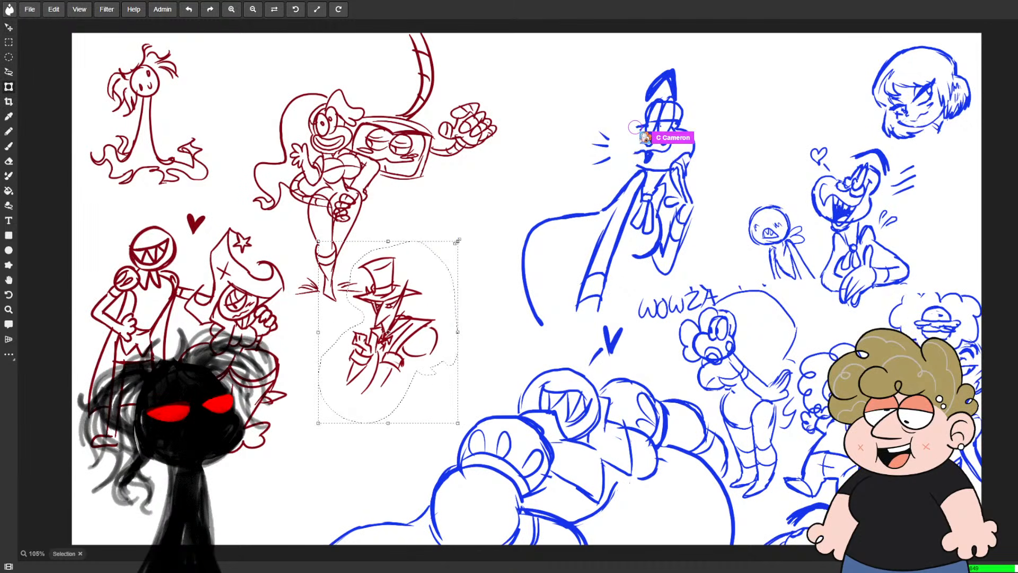
left_click_drag(434, 285, 461, 235)
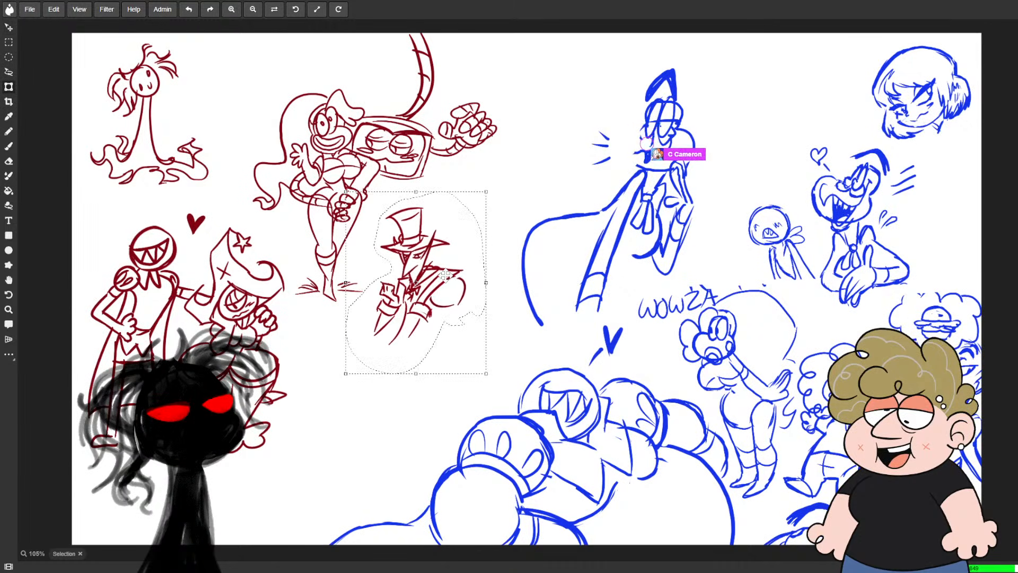
left_click(9, 41)
left_click(210, 289)
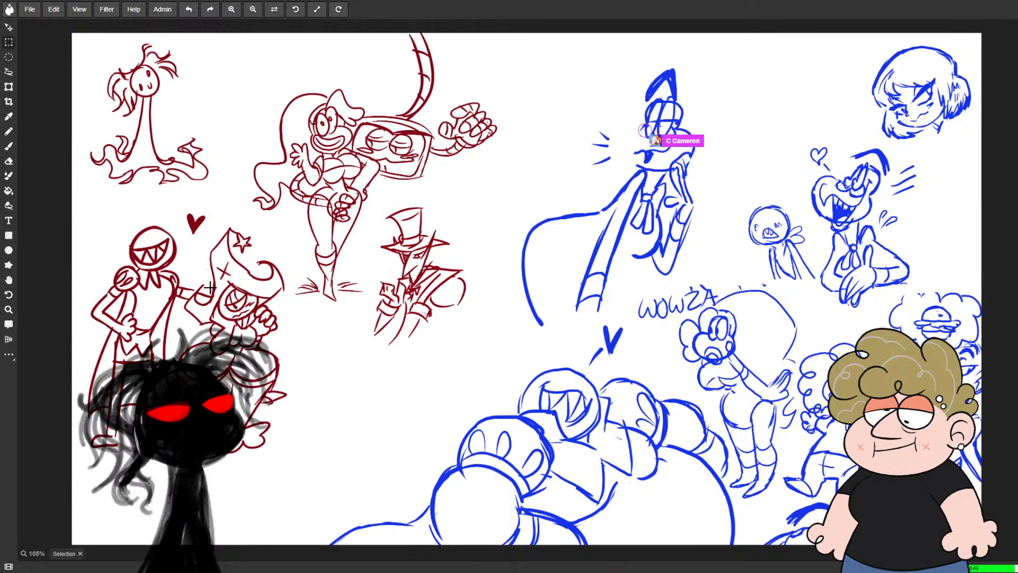
- Erase the loose lines of the hatted figure's lower forearm and draw a clawed hand with a cuff there
left_click(8, 146)
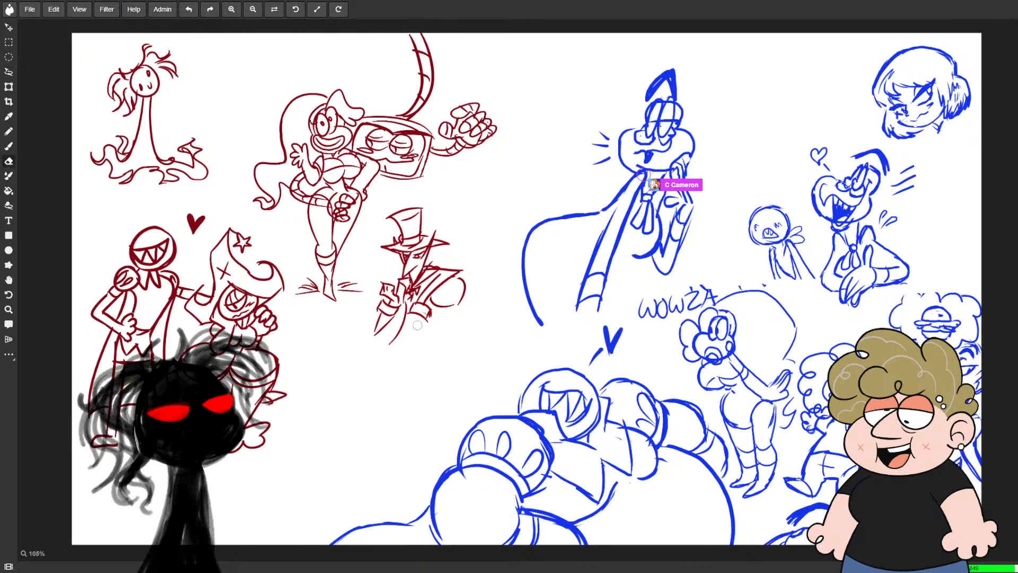
key("b")
left_click_drag(419, 322, 423, 333)
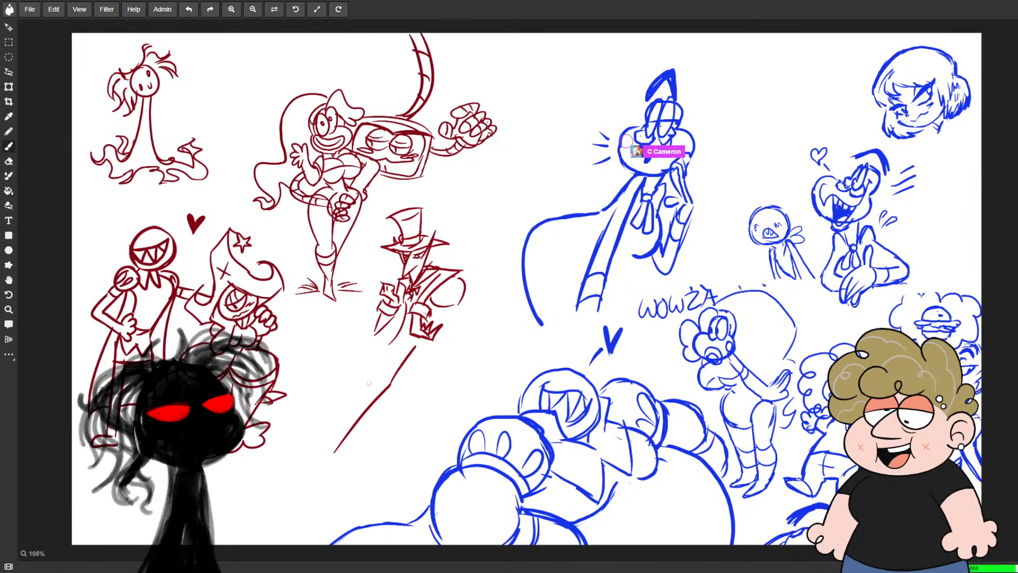
- Draw two long thin crossed legs with pointed shoes below the hatted figure's torso
left_click_drag(385, 375, 337, 444)
left_click_drag(330, 442, 316, 452)
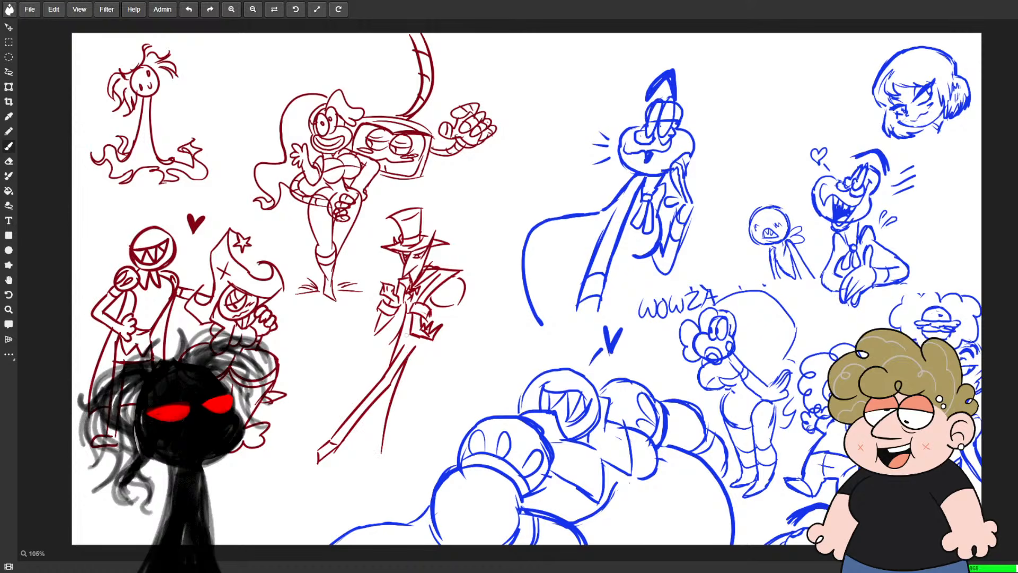
left_click_drag(385, 389, 373, 457)
mouse_move(370, 459)
left_mouse_down()
mouse_move(384, 460)
mouse_move(348, 481)
mouse_move(378, 479)
mouse_move(379, 458)
left_mouse_up()
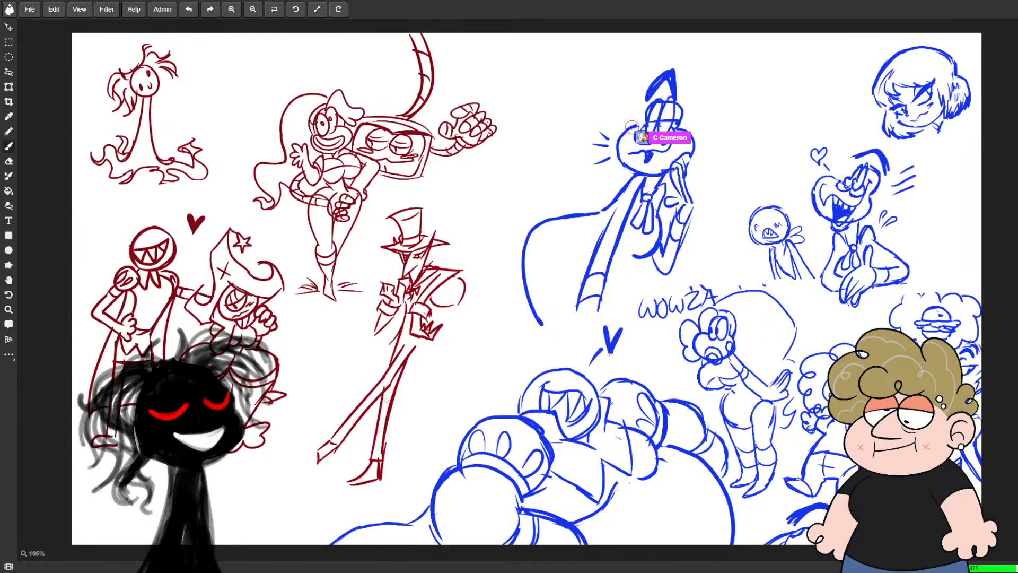
- Lasso the hatted figure's outstretched diagonal leg and delete it
key("l")
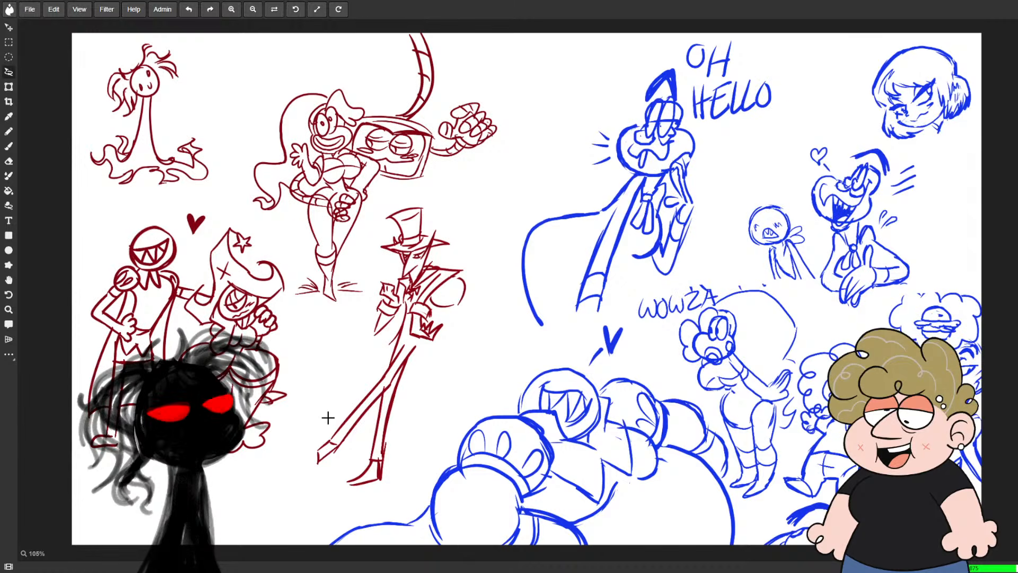
left_click_drag(338, 395, 355, 440)
left_click_drag(382, 398, 339, 395)
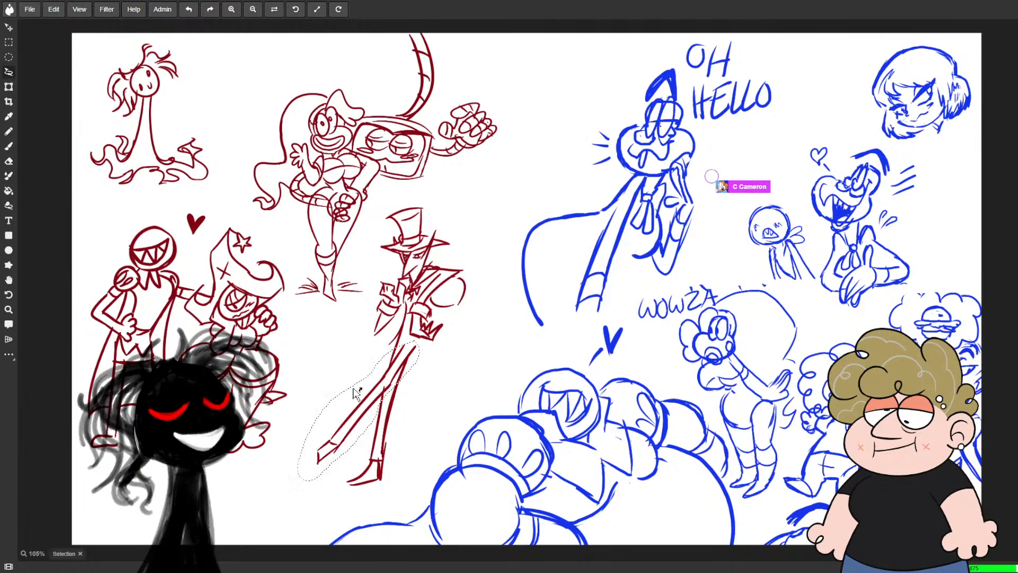
key("Delete")
- Redraw the outstretched leg with a bent knee and pointed shoe, and add a jagged waistcoat hem at the waist
key("b")
mouse_move(417, 351)
left_mouse_down()
mouse_move(393, 403)
mouse_move(340, 465)
mouse_move(385, 383)
left_mouse_up()
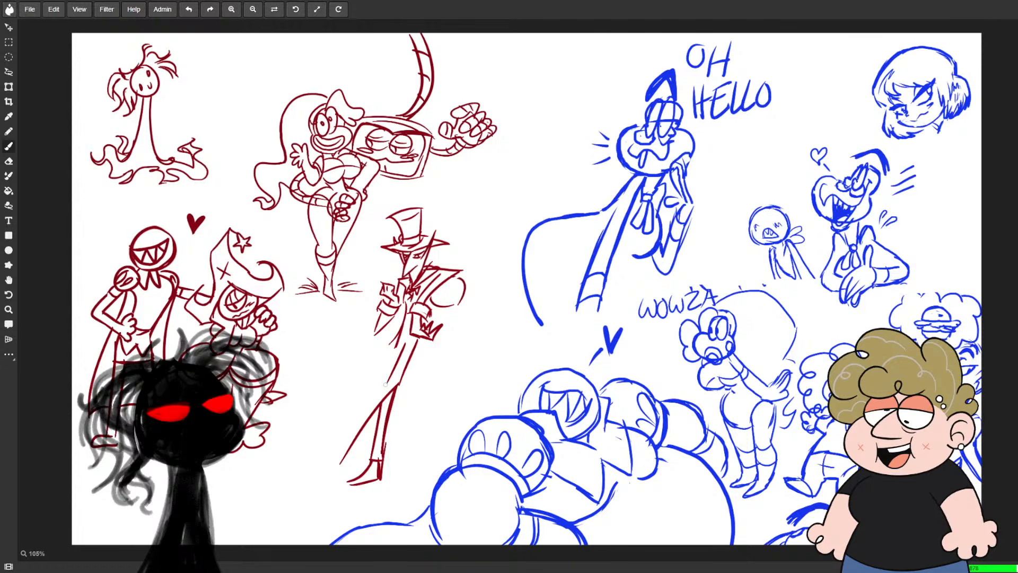
key("ctrl+z")
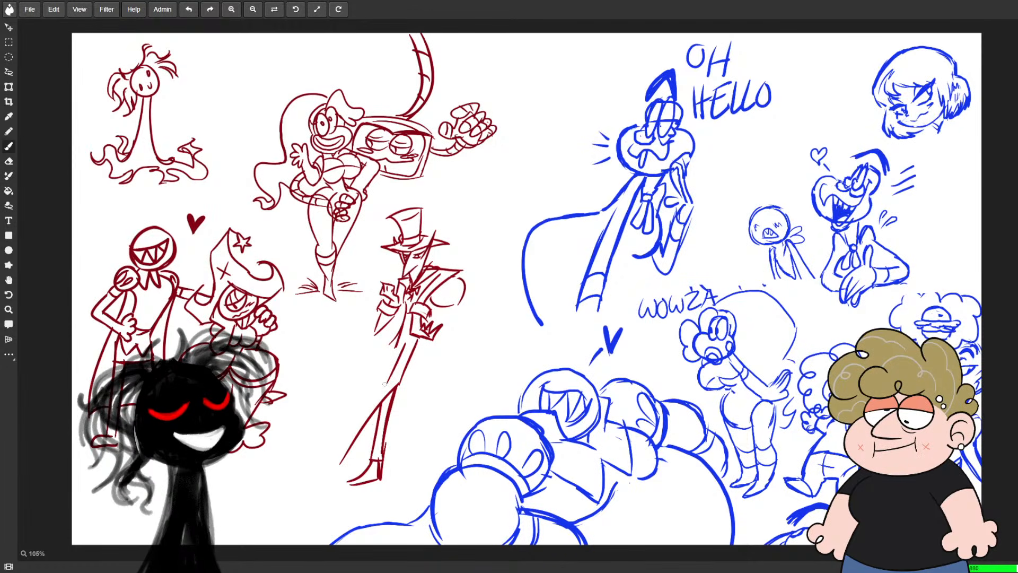
mouse_move(318, 474)
left_mouse_down()
mouse_move(319, 484)
mouse_move(341, 468)
left_mouse_up()
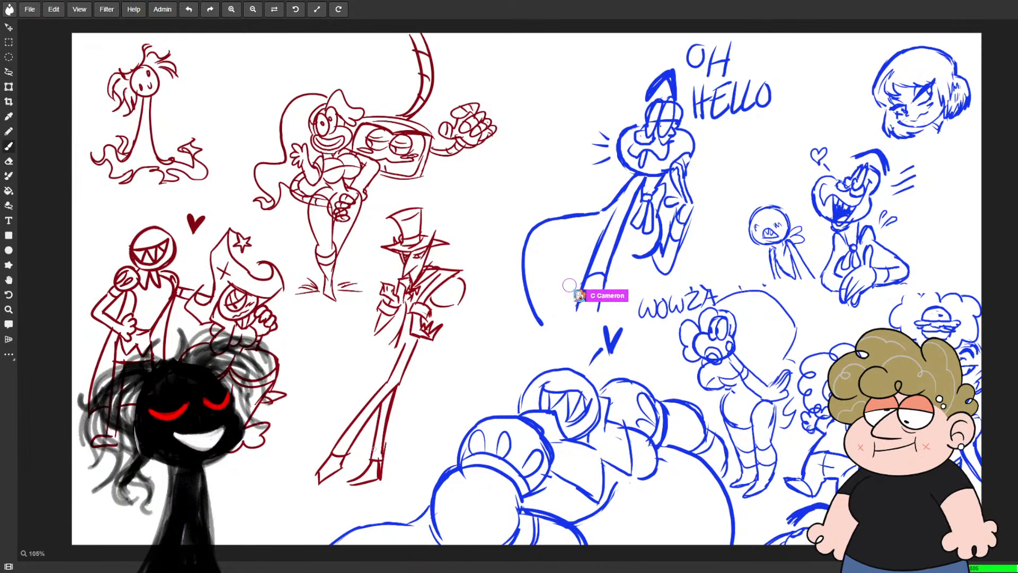
mouse_move(402, 346)
left_mouse_down()
mouse_move(388, 369)
mouse_move(407, 361)
left_mouse_up()
left_click_drag(417, 341, 408, 361)
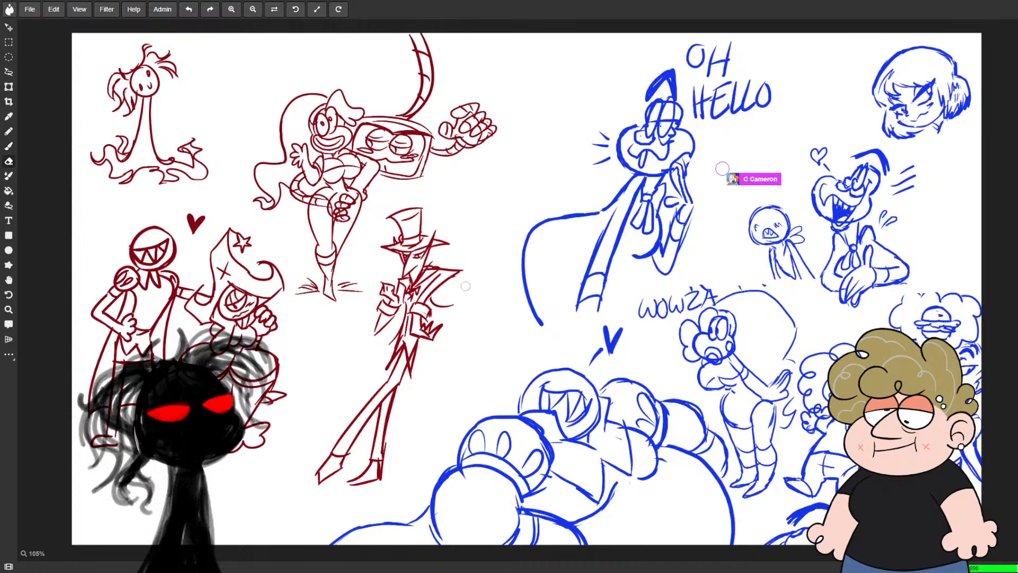
- Erase the open circle beside the hatted figure and draw a boxy head with a scowling face in its place
key("e")
key("b")
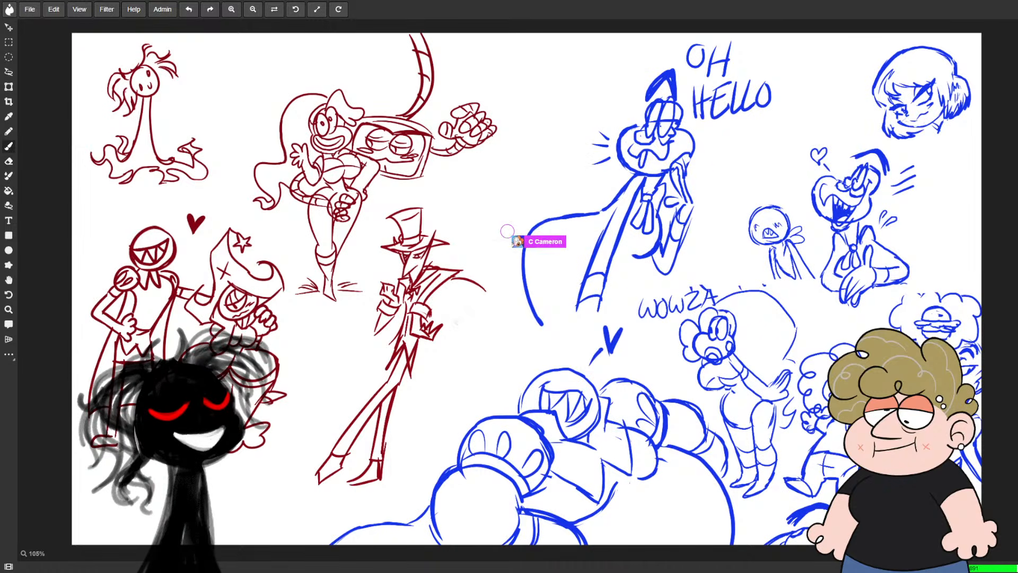
left_click_drag(433, 313, 473, 321)
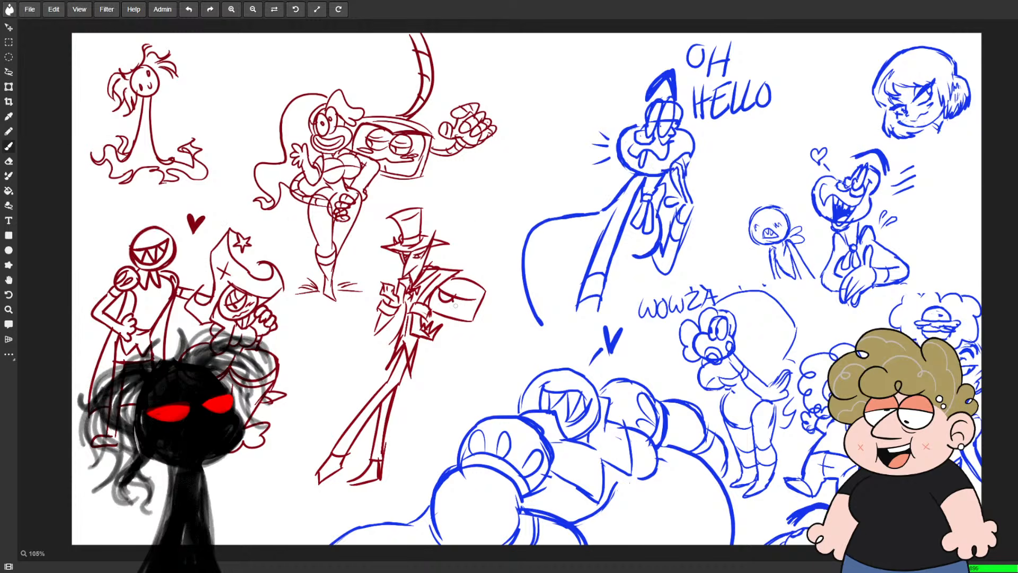
left_click_drag(435, 306, 470, 307)
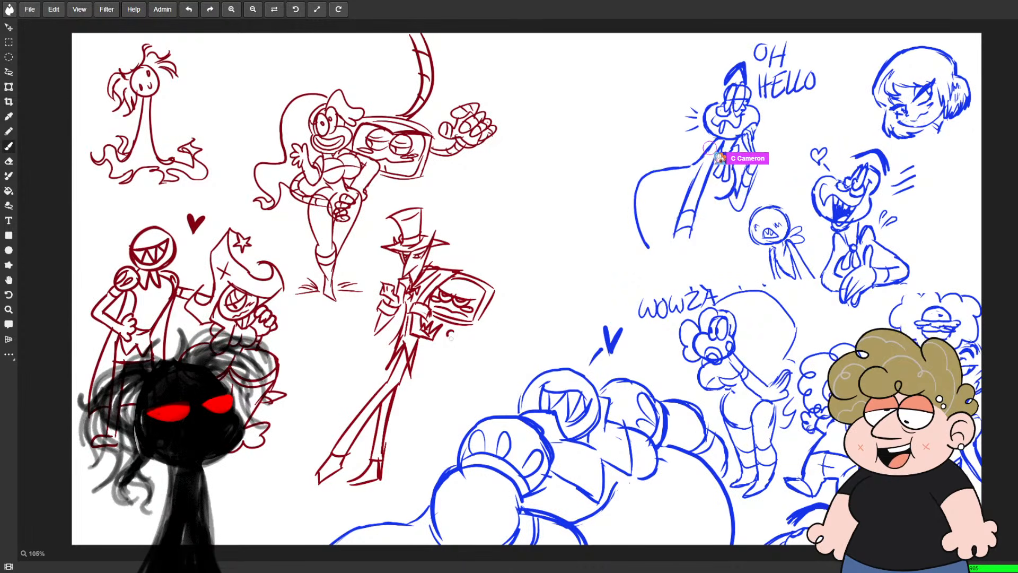
- Draw the hatted figure's long coat tails, and add a bow tie and rounded belly outline below the companion's box head
mouse_move(460, 343)
left_mouse_down()
mouse_move(479, 402)
mouse_move(408, 398)
left_mouse_up()
mouse_move(434, 359)
left_mouse_down()
mouse_move(462, 360)
mouse_move(394, 444)
left_mouse_up()
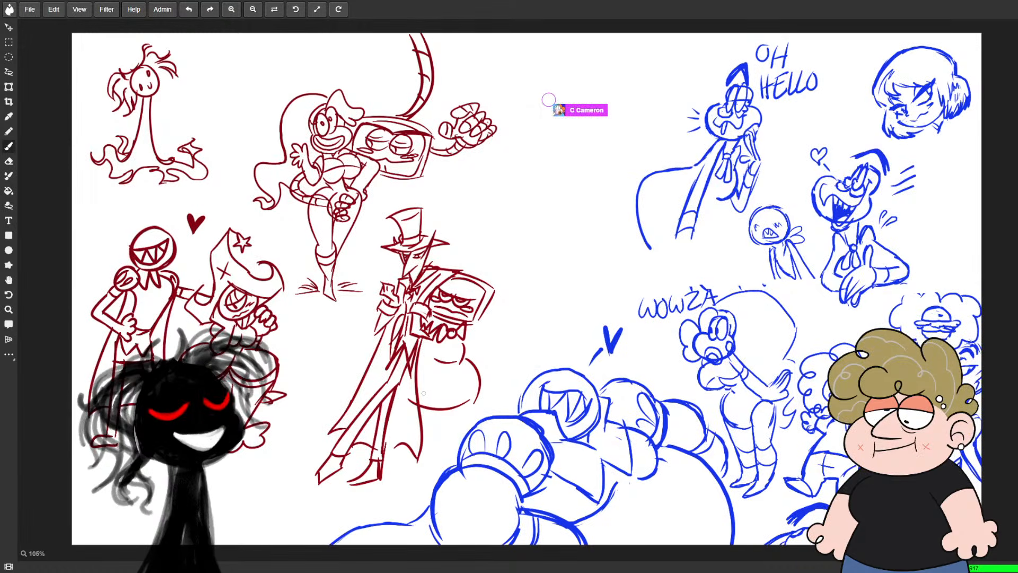
key("e")
key("b")
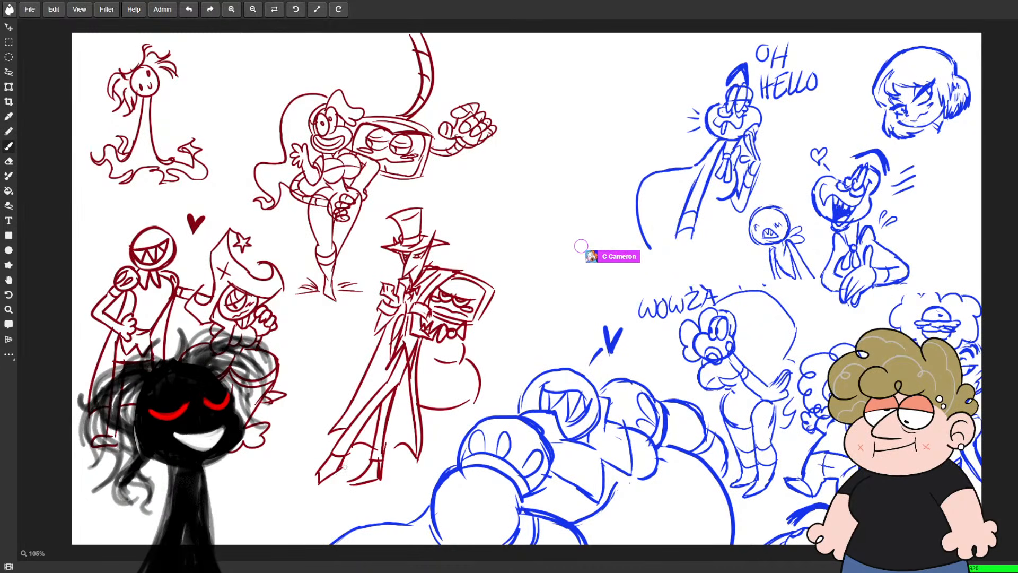
- Lasso the hatted figure's outstretched pointed shoe, nudge it closer to the ankle, and touch up the surrounding leg and coat lines
key("d")
mouse_move(297, 477)
left_mouse_down()
mouse_move(344, 477)
mouse_move(348, 450)
left_mouse_up()
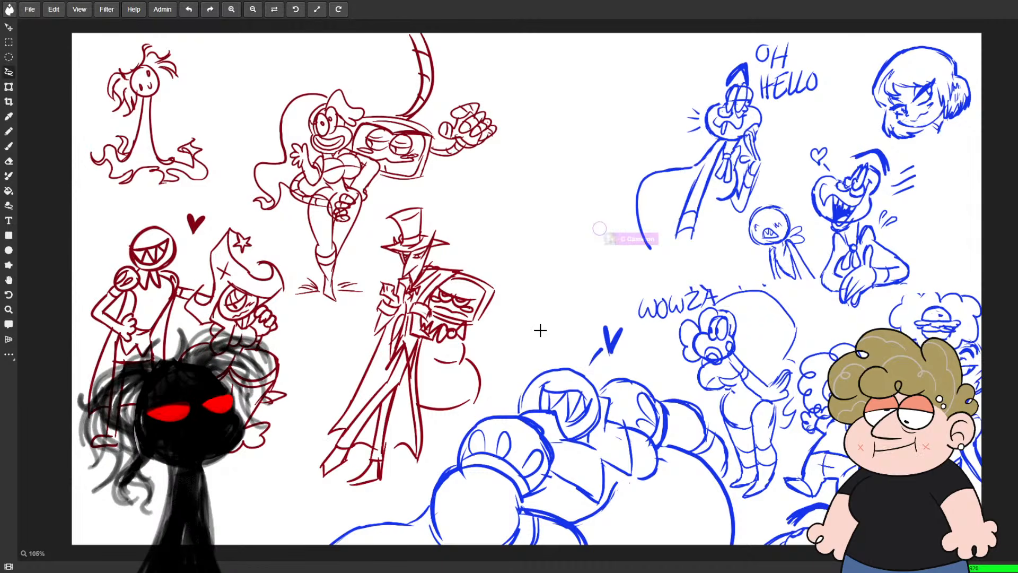
key("ctrl+d")
key("b")
key("e")
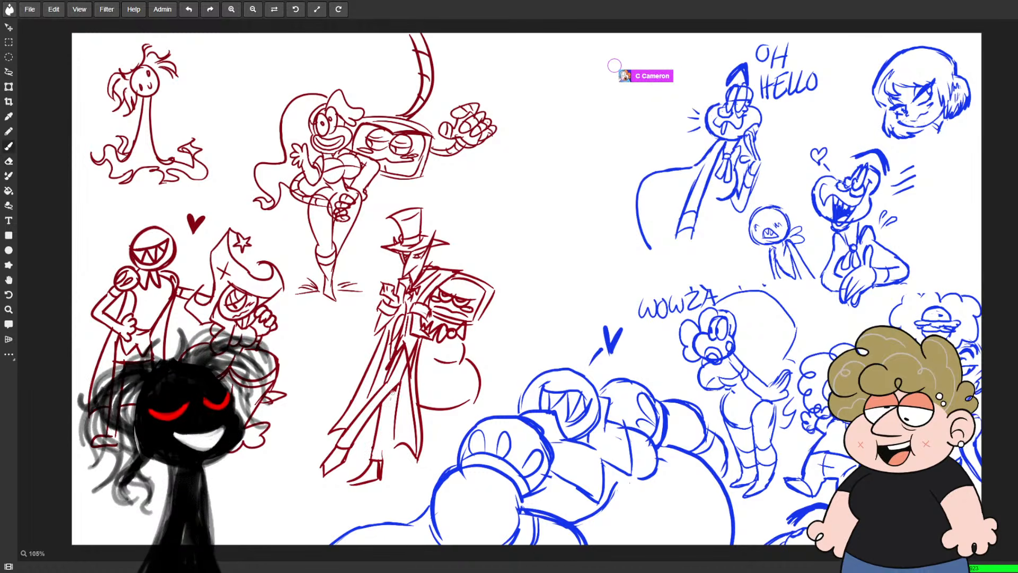
key("e")
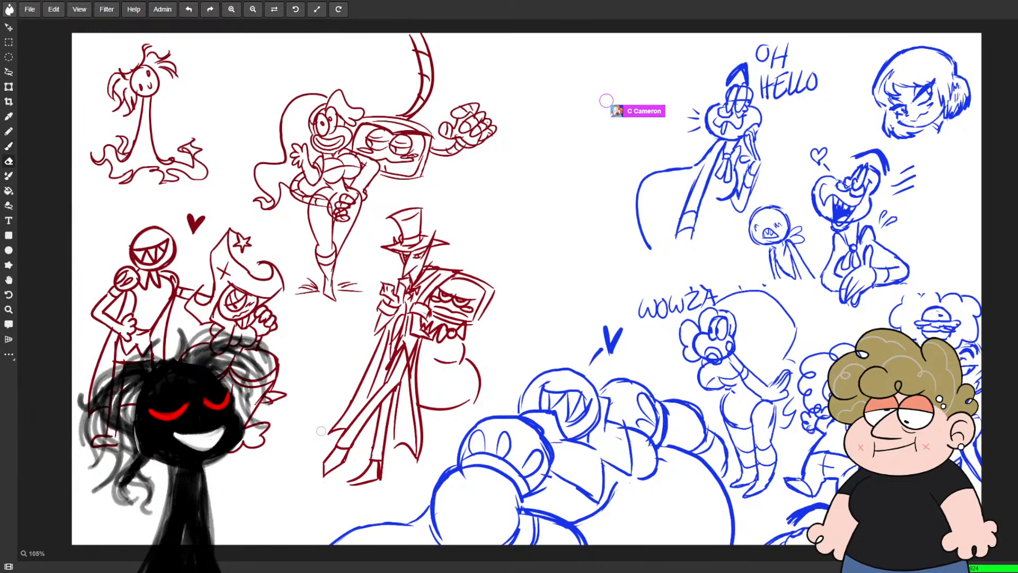
key("b")
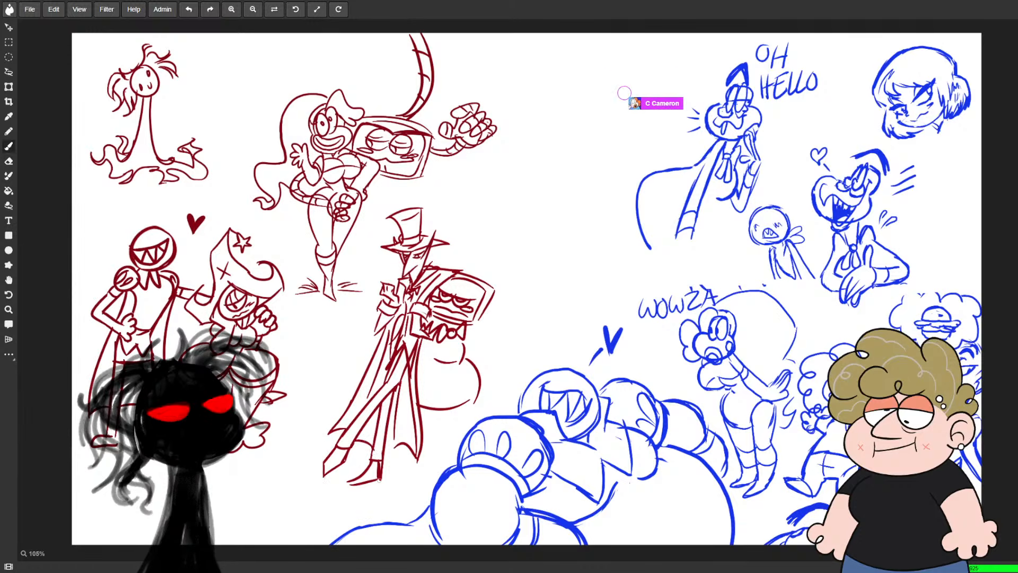
- Draw the companion's short trouser legs below the belly and outline the chest and back beneath the bow tie
left_click_drag(434, 407, 460, 409)
left_click_drag(436, 424, 440, 436)
left_click_drag(434, 346, 424, 368)
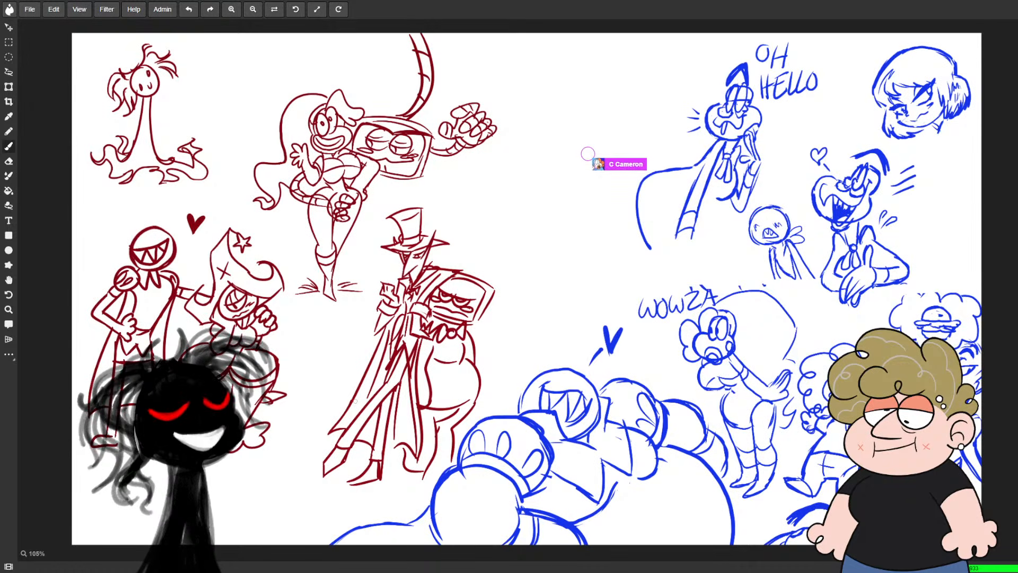
- Lasso the hatted figure together with the box-headed companion and move the pair slightly up and to the left
mouse_move(428, 481)
left_mouse_down()
mouse_move(517, 339)
mouse_move(477, 228)
mouse_move(373, 233)
mouse_move(339, 365)
left_mouse_up()
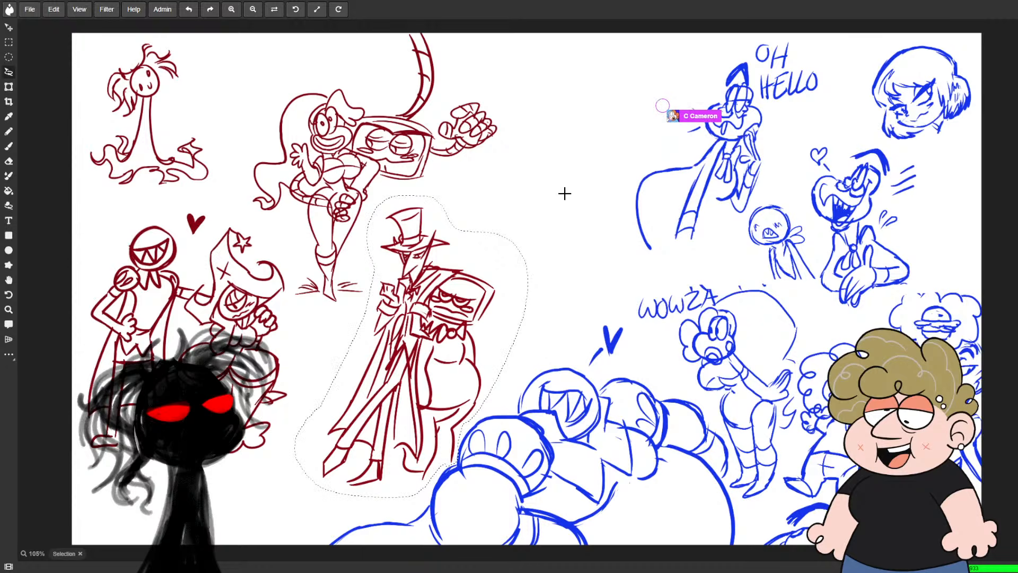
left_click_drag(478, 291, 472, 273)
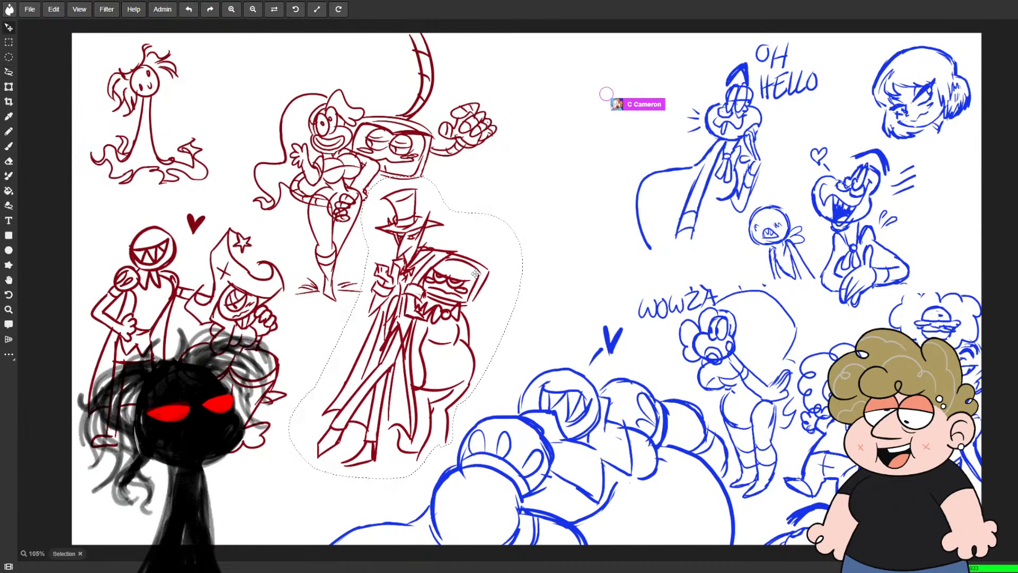
key("ctrl+d")
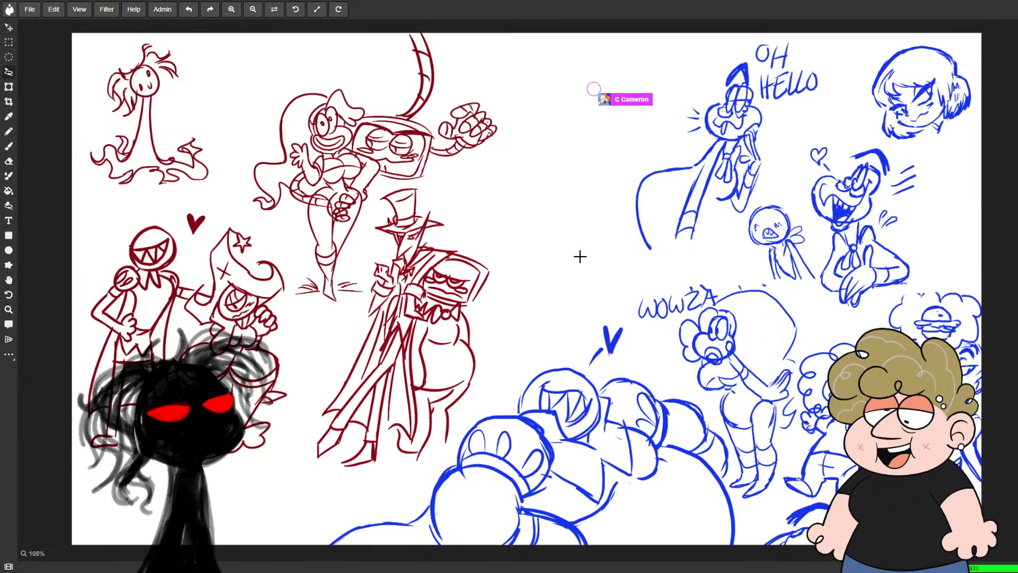
- Draw the companion's rounded shoes, a zigzag waistcoat pattern on the belly, and an arm with its hand at the side
key("b")
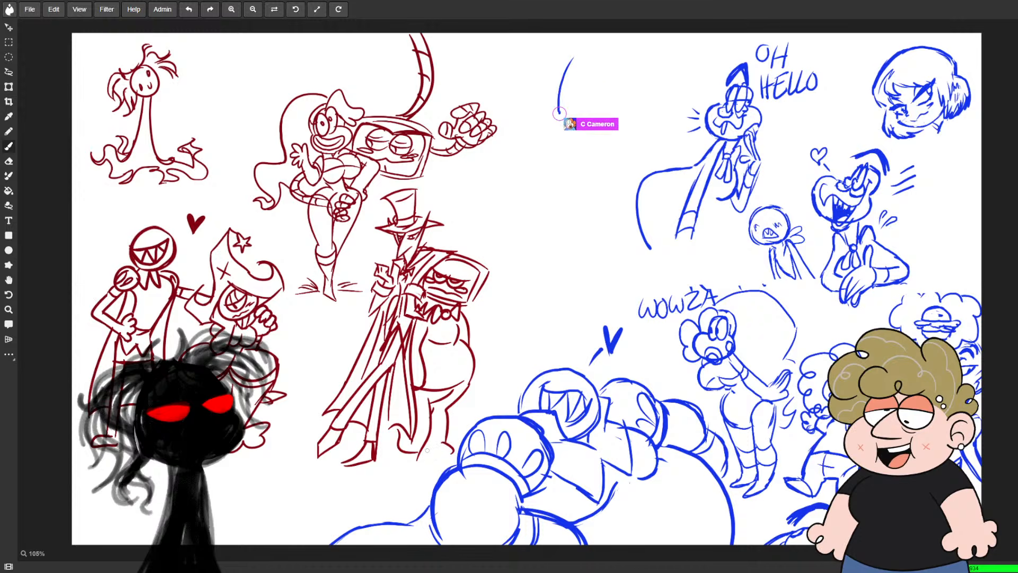
mouse_move(427, 443)
left_mouse_down()
mouse_move(447, 460)
mouse_move(390, 454)
mouse_move(420, 469)
left_mouse_up()
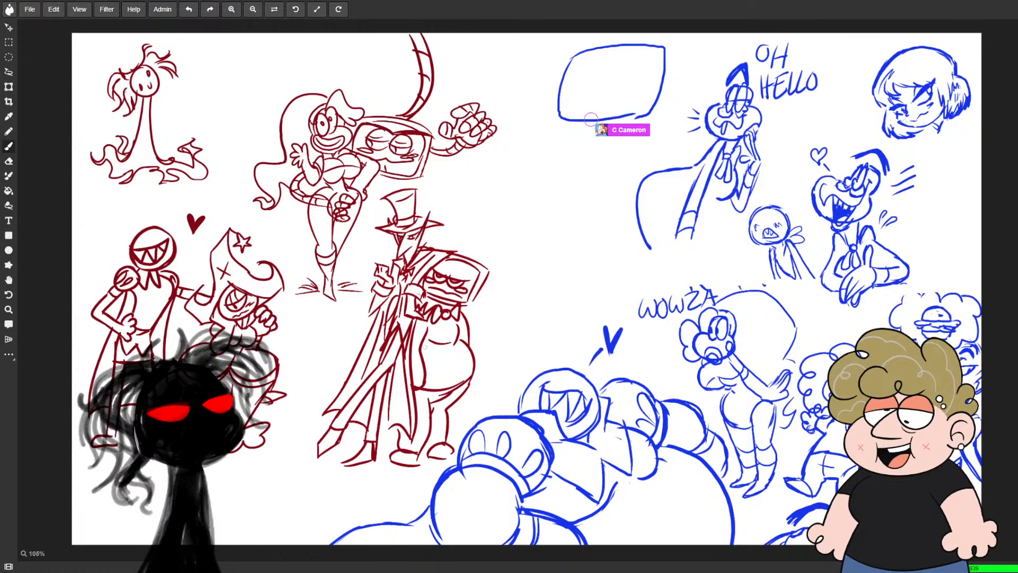
mouse_move(437, 340)
left_mouse_down()
mouse_move(447, 358)
mouse_move(447, 337)
left_mouse_up()
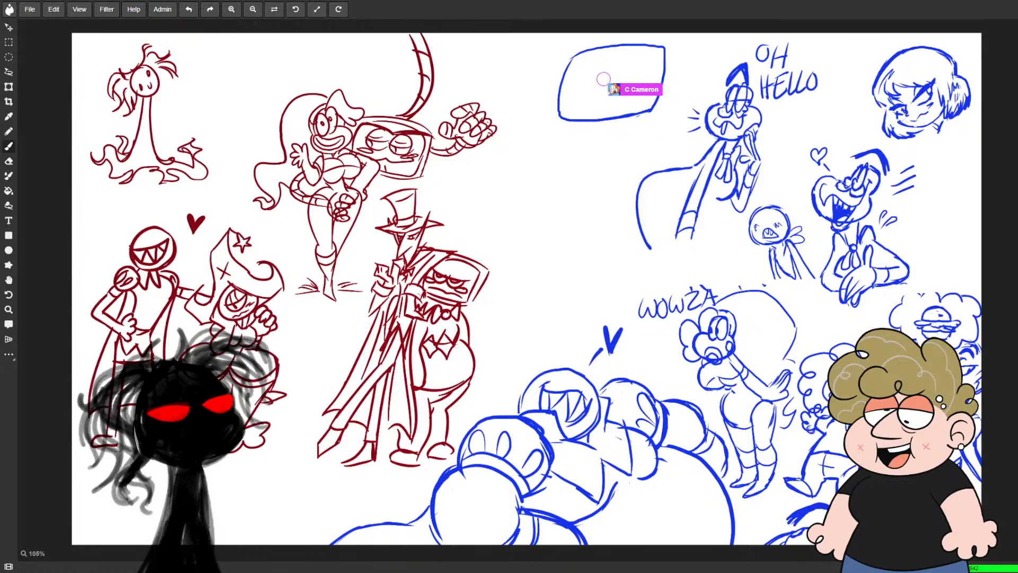
left_click_drag(475, 360, 465, 396)
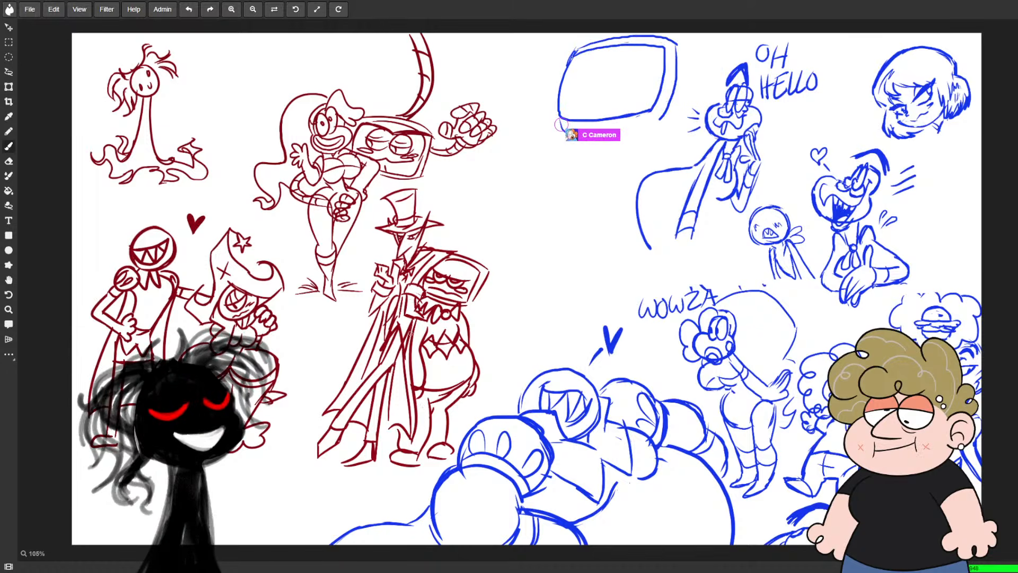
- Erase the companion's leg lines, redraw straighter trouser legs above the shoes, and touch up the box head
key("e")
key("b")
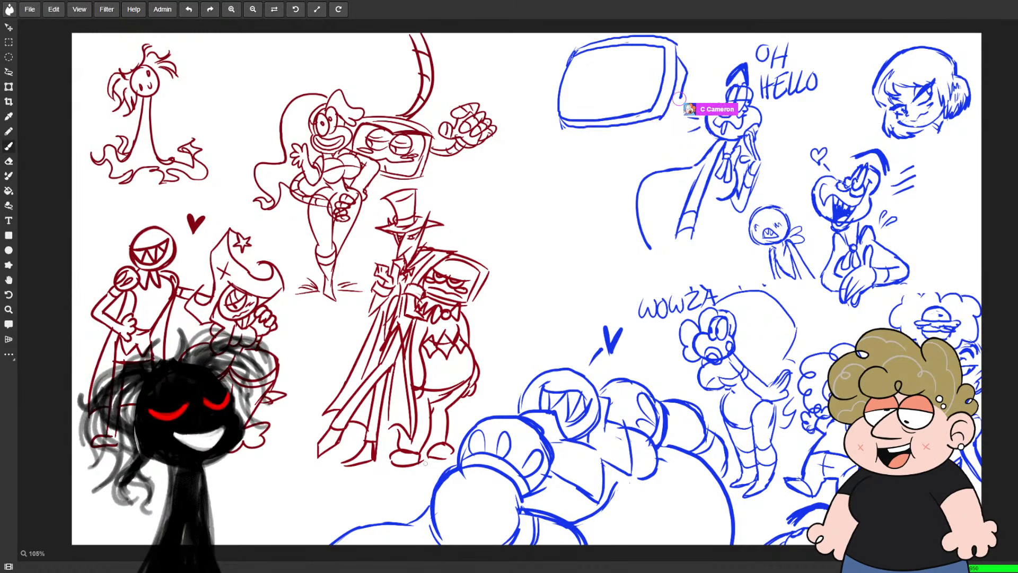
key("e")
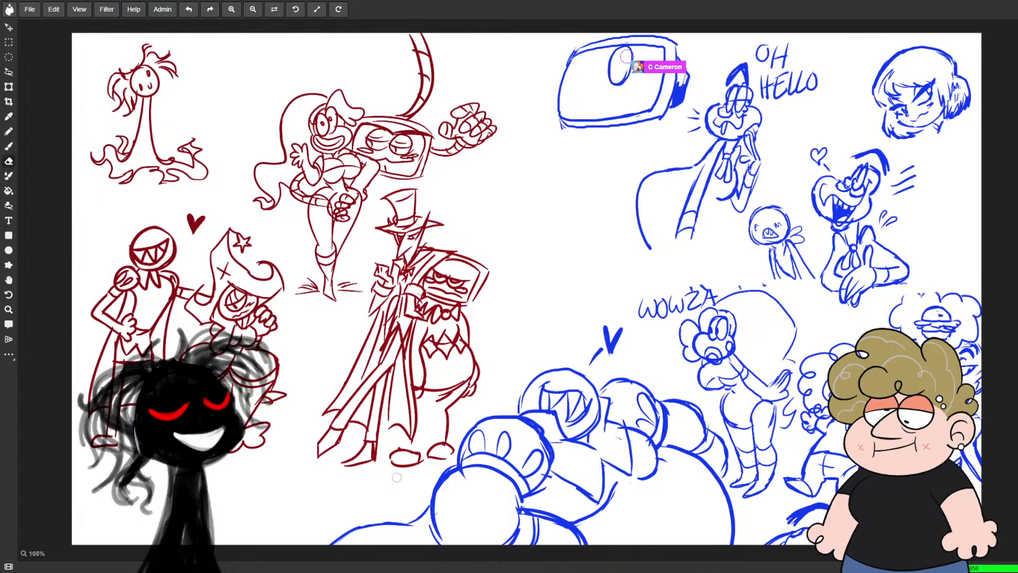
key("b")
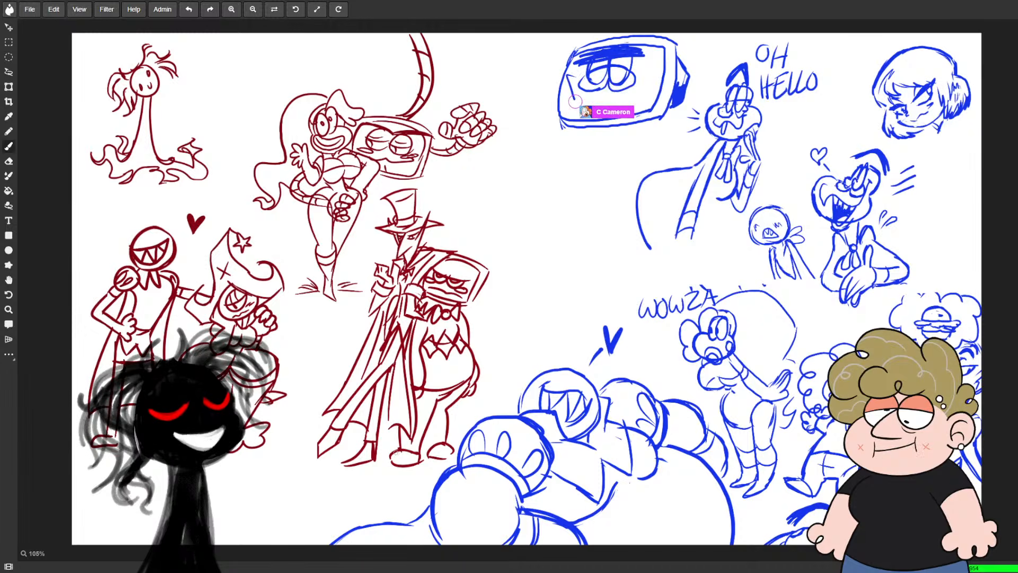
key("e")
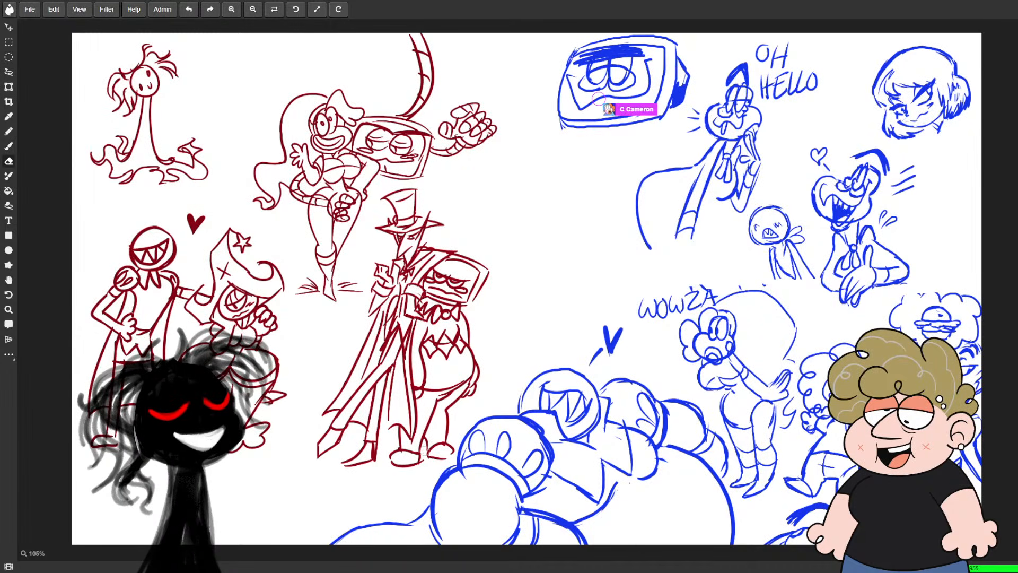
key("b")
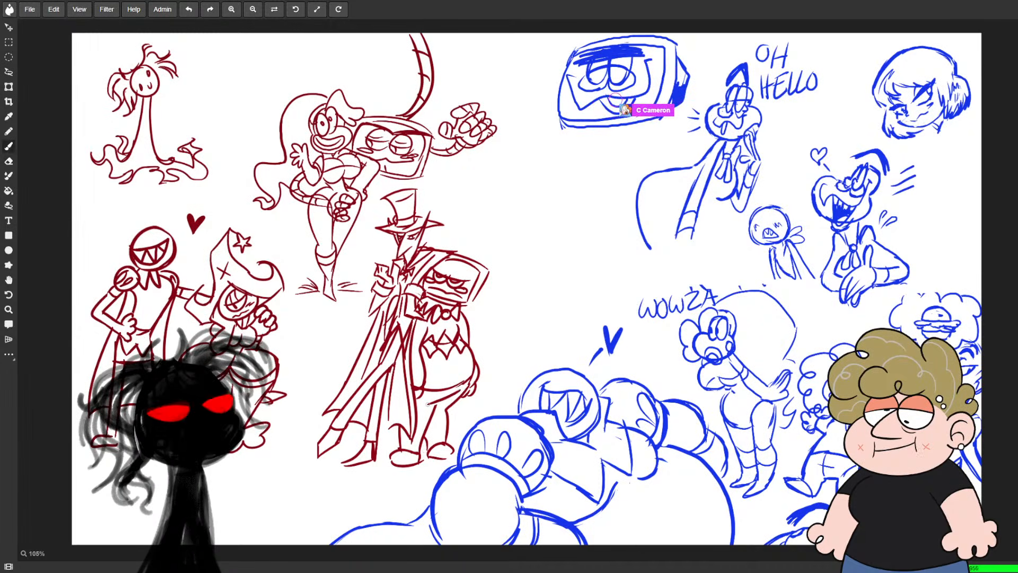
key("e")
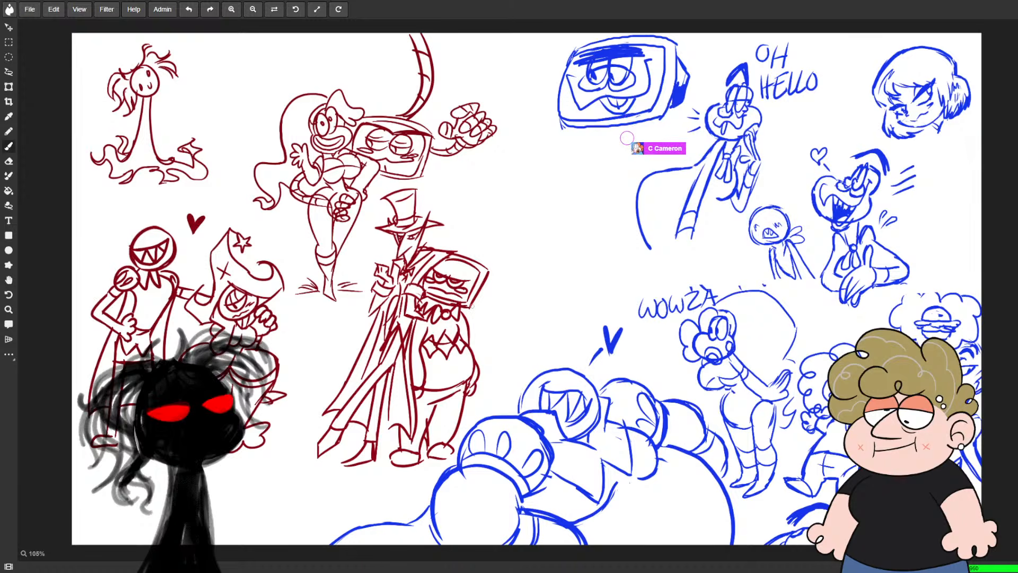
mouse_move(471, 304)
left_mouse_down()
mouse_move(451, 305)
mouse_move(469, 307)
left_mouse_up()
key("ctrl+d")
key("b")
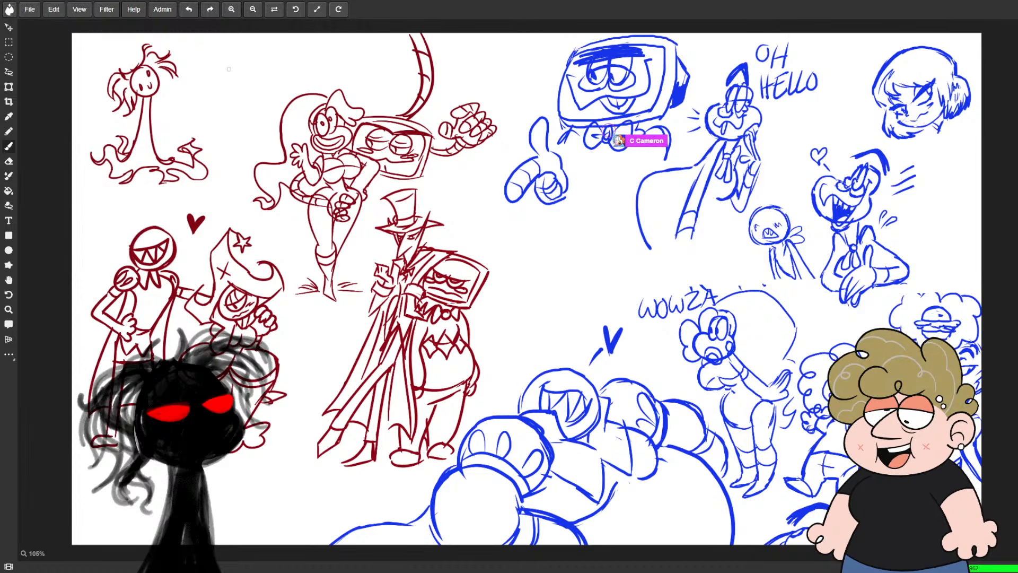
- Draw a small circle beside the wispy-haired figure, and scale that figure down and reposition it lower near the heart
mouse_move(245, 64)
left_mouse_down()
mouse_move(217, 87)
mouse_move(243, 67)
left_mouse_up()
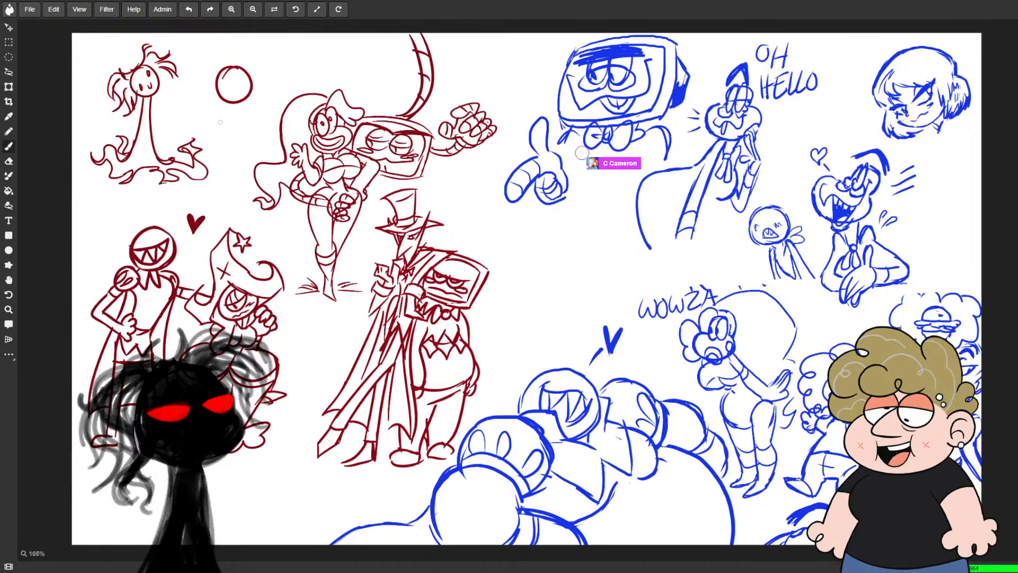
key("l")
mouse_move(158, 196)
left_mouse_down()
mouse_move(197, 59)
mouse_move(85, 180)
left_mouse_up()
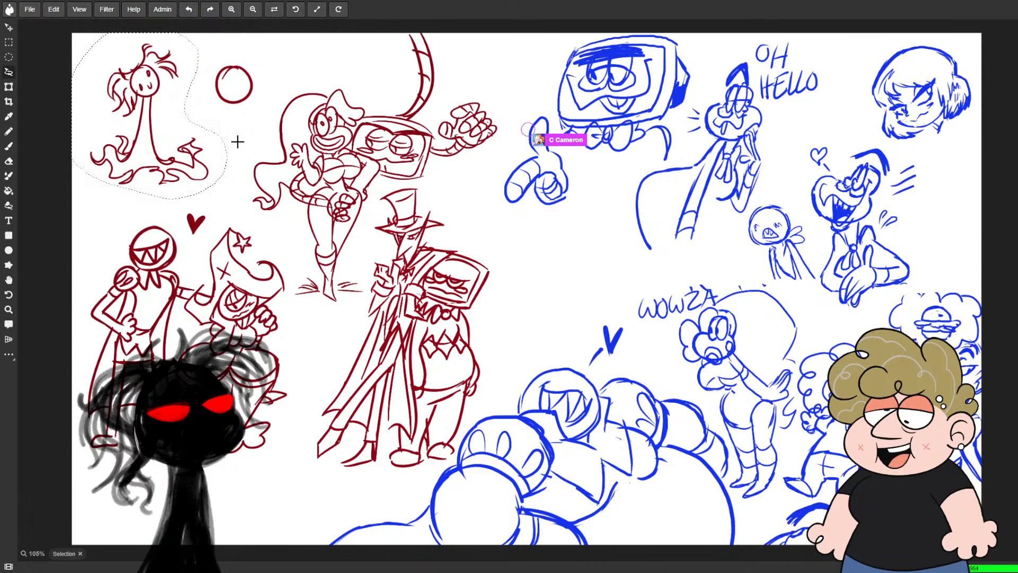
left_click(9, 87)
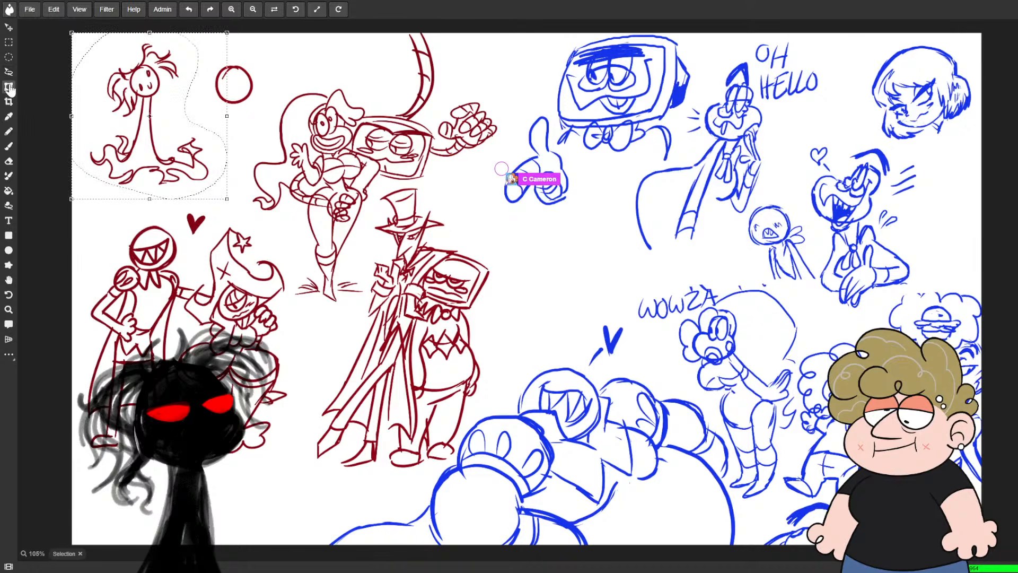
left_click_drag(227, 32, 169, 119)
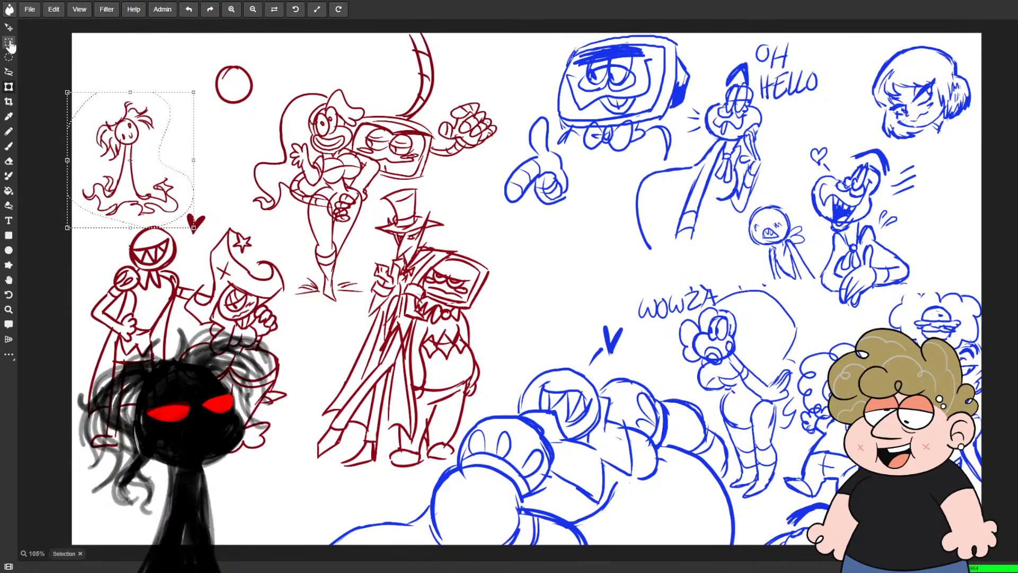
left_click(239, 153)
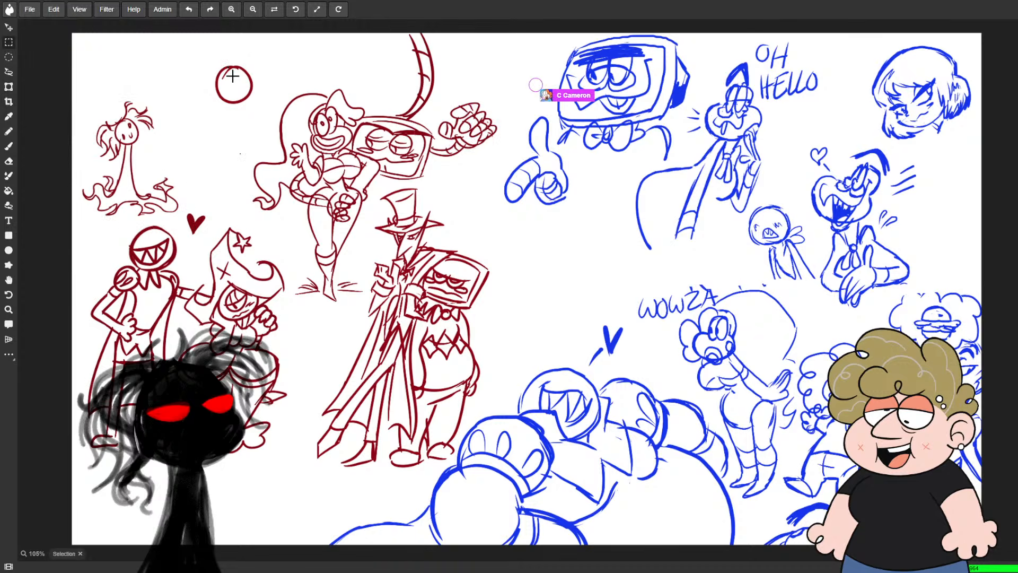
left_click(9, 72)
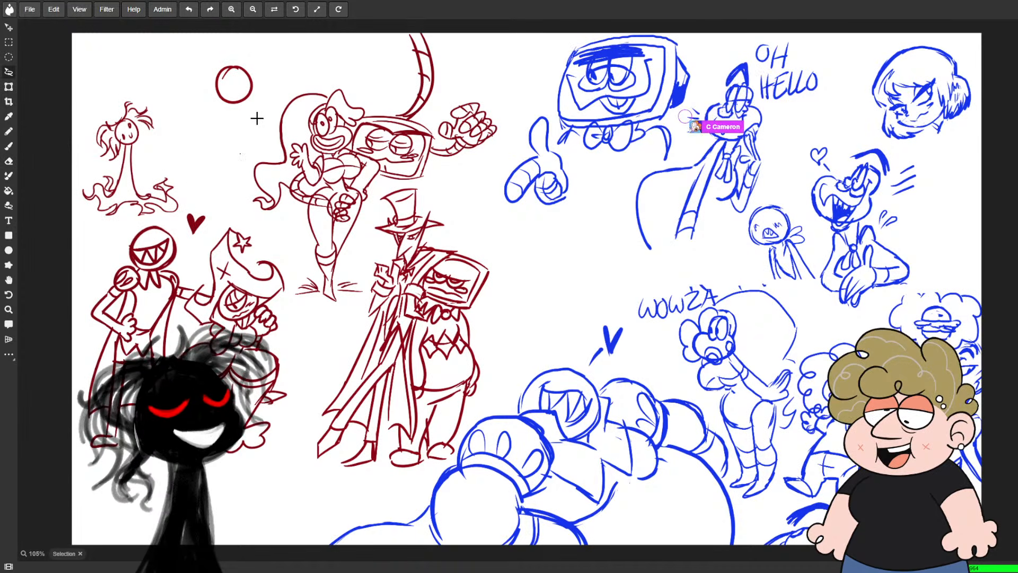
- Draw a pointed jaw around the small circle and erase the guide circle inside it
key("e")
key("b")
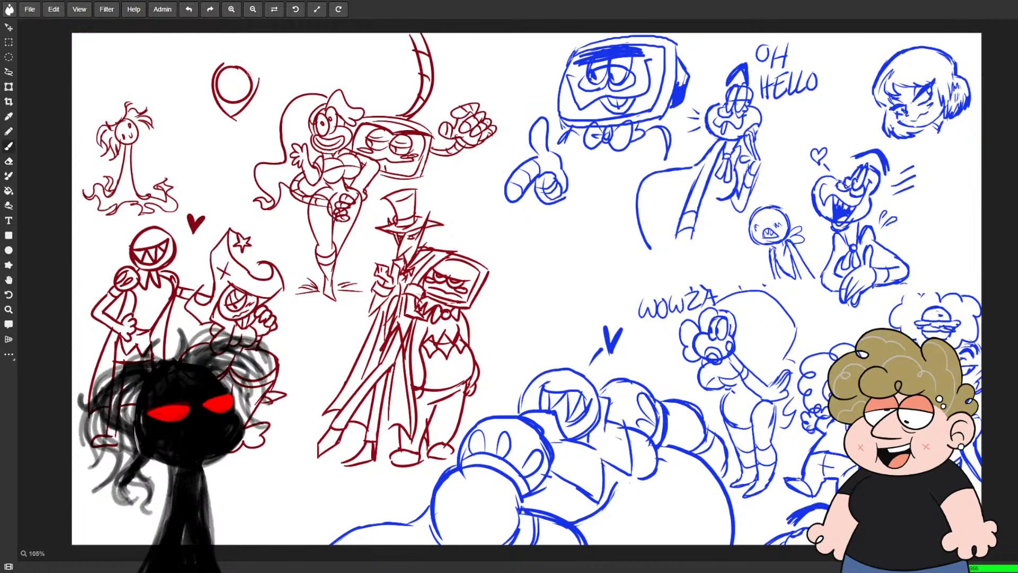
key("e")
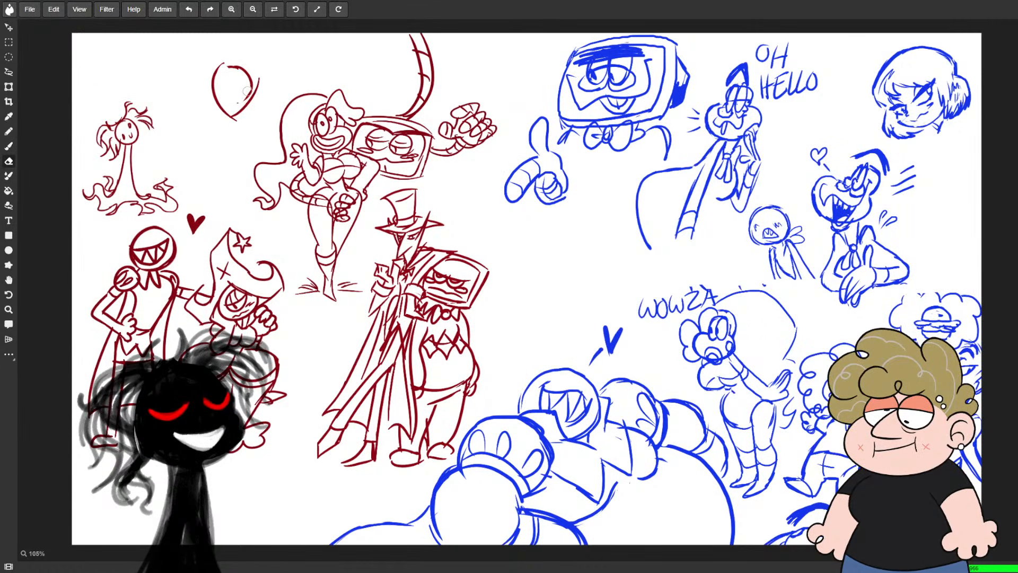
left_click_drag(239, 69, 229, 67)
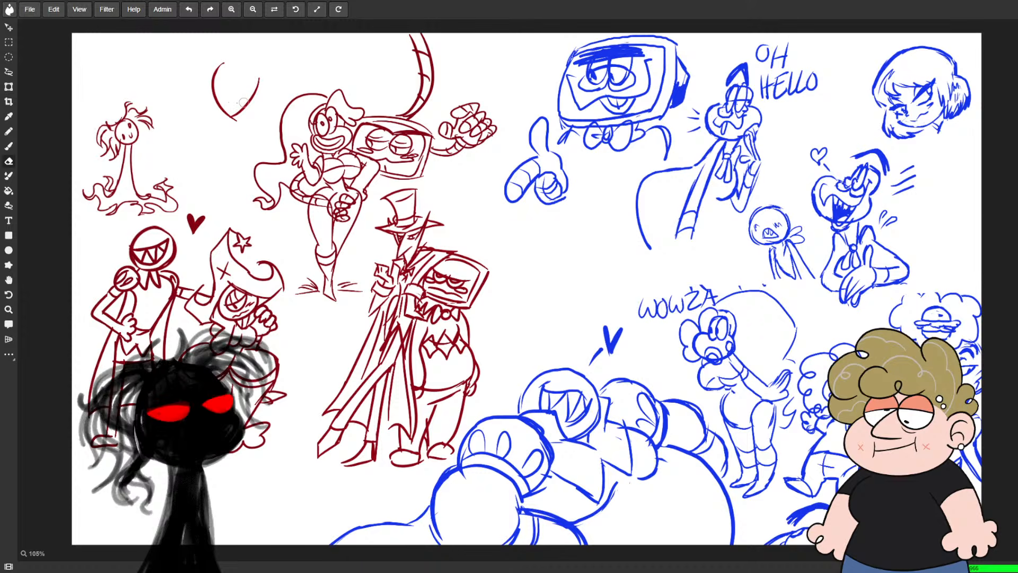
left_click_drag(238, 121, 234, 118)
- Draw a narrowed eye and facial lines inside the pointed jaw, and add long hair strands down across the face
key("b")
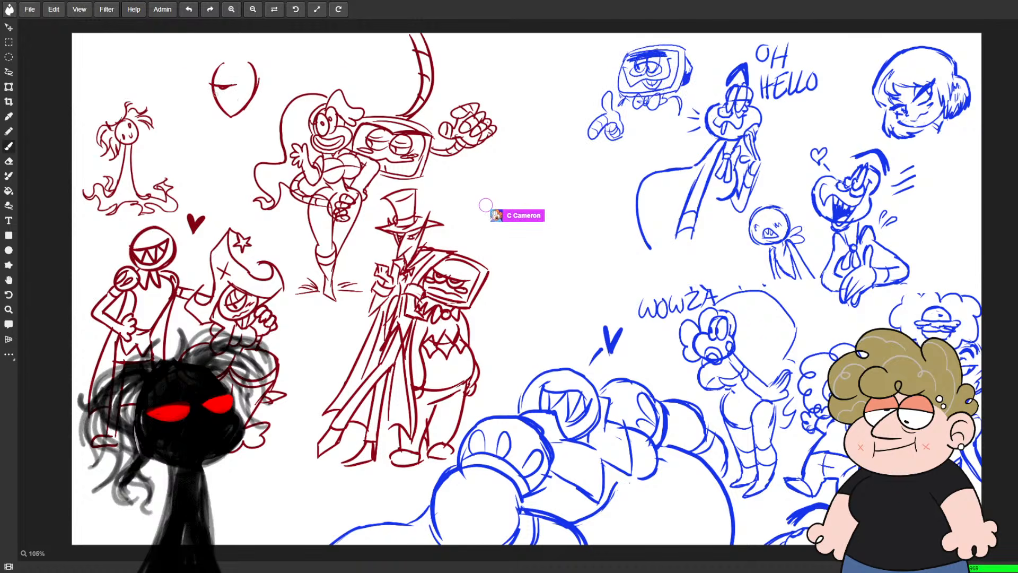
left_click_drag(237, 57, 242, 137)
key("ctrl+z")
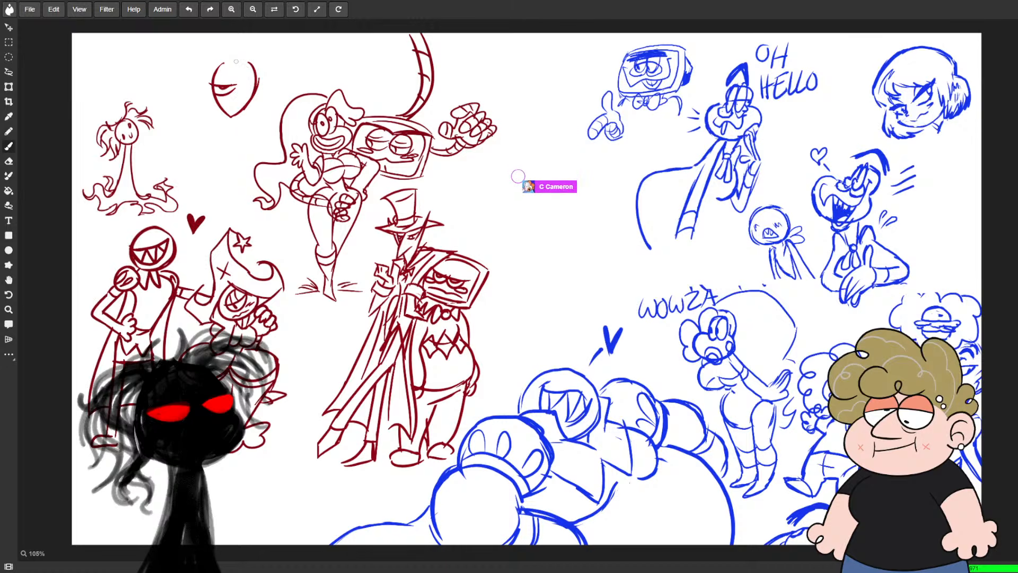
mouse_move(237, 60)
left_mouse_down()
mouse_move(242, 130)
mouse_move(256, 130)
left_mouse_up()
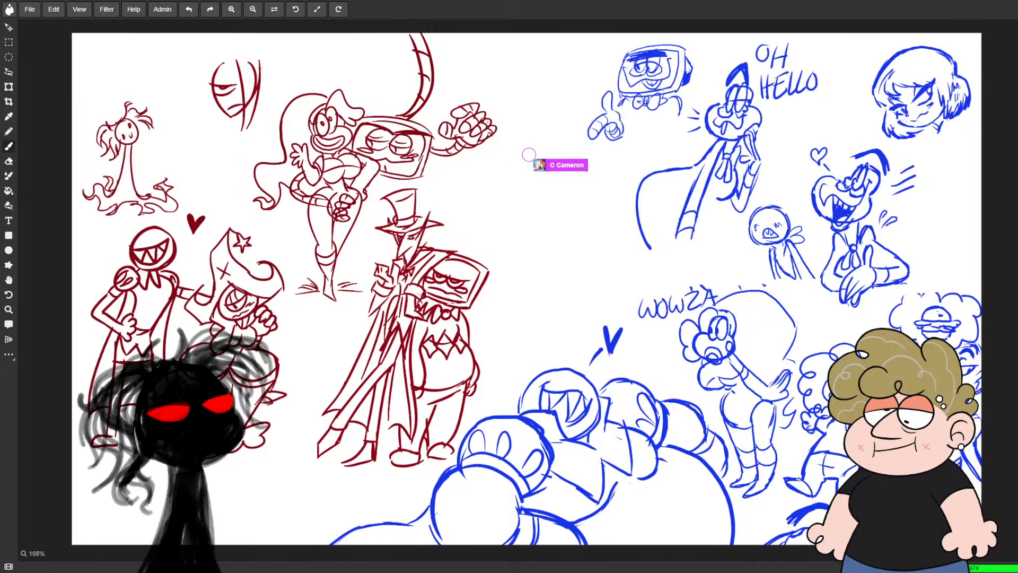
- Remove the outer hair strand beside the new face and redraw it as a curved line closer to the inner strand
key("ctrl+z")
left_click_drag(256, 53, 259, 102)
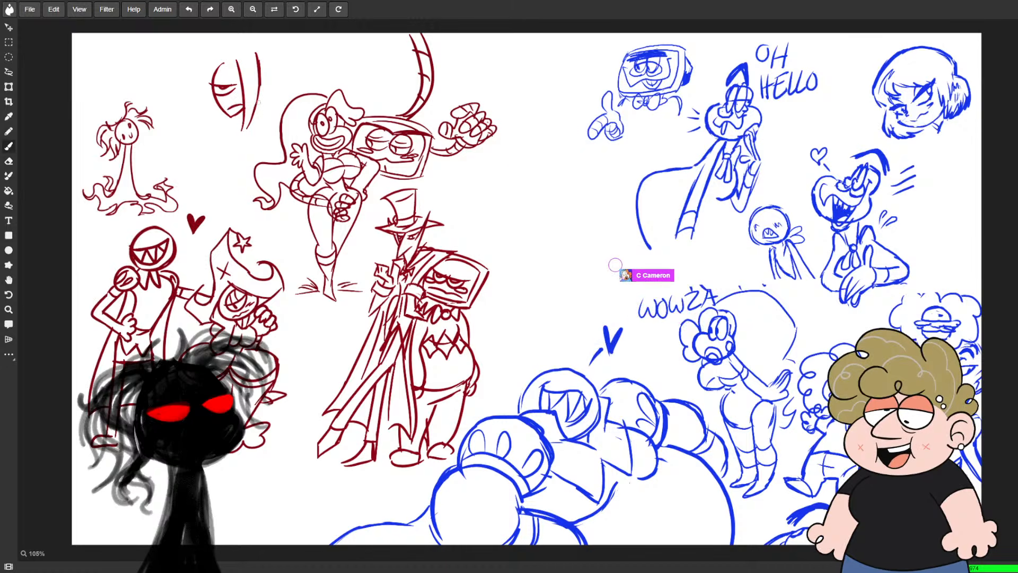
key("e")
left_click_drag(259, 48, 256, 128)
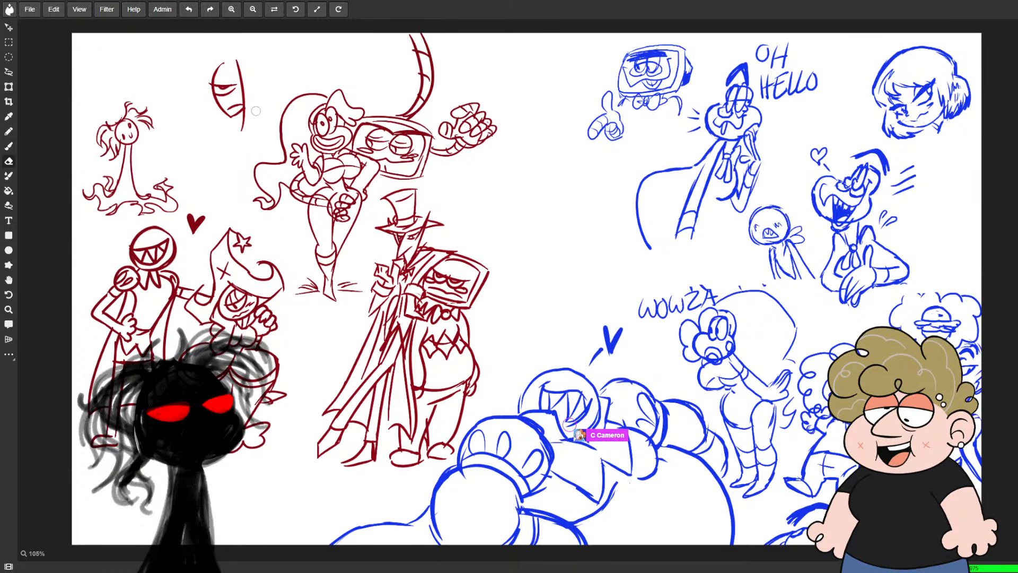
key("b")
mouse_move(250, 58)
left_mouse_down()
mouse_move(244, 131)
mouse_move(259, 80)
mouse_move(243, 132)
left_mouse_up()
key("ctrl+z")
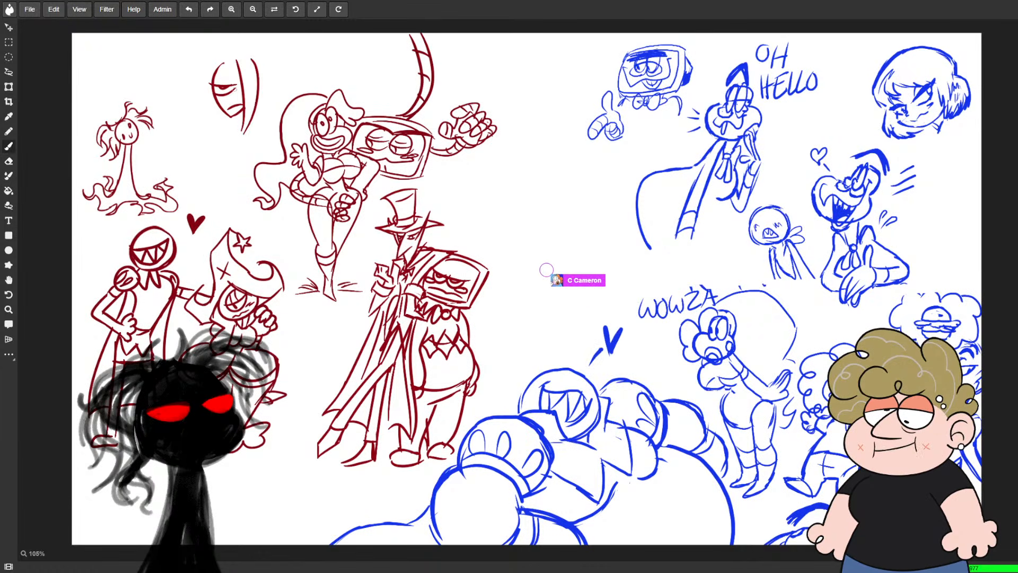
- Draw a small pointed peak at the top of the new face's forehead and start erasing stray lines inside the face
mouse_move(227, 64)
left_mouse_down()
mouse_move(235, 54)
mouse_move(239, 64)
left_mouse_up()
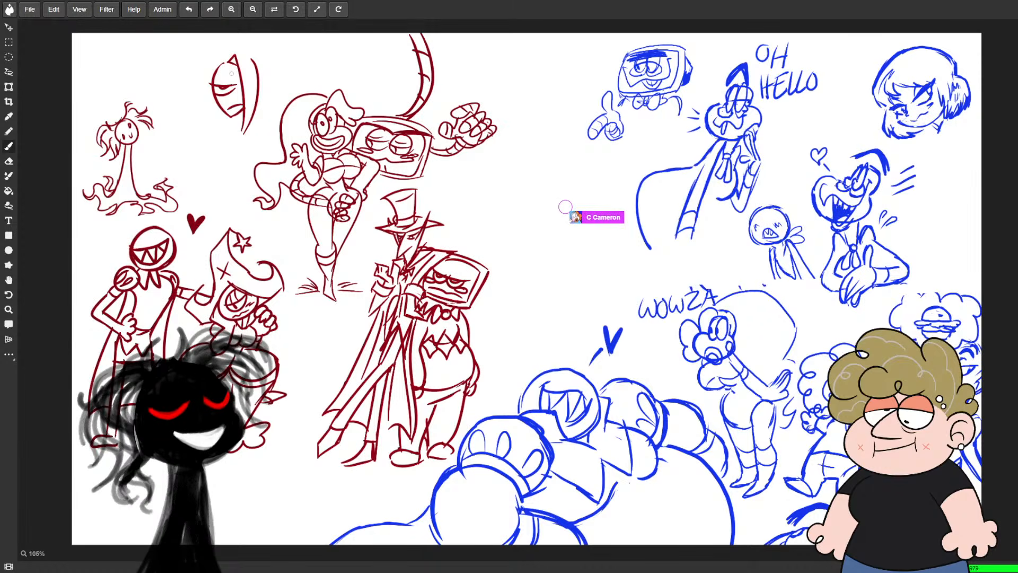
key("l")
key("e")
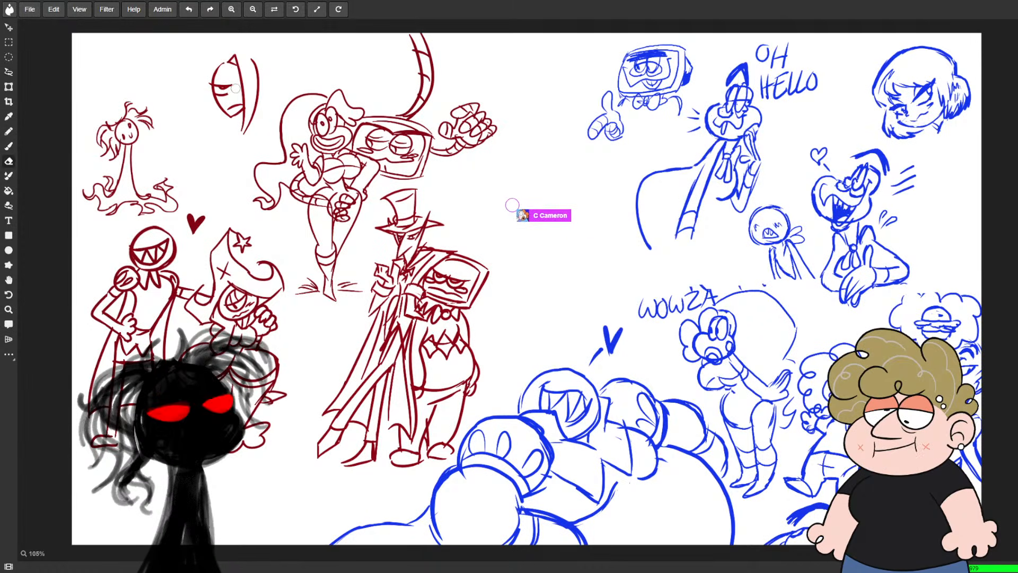
- Select the half-face sketch above the small long-haired figure, scale it down slightly, move it up and left, and deselect it
key("l")
left_click_drag(211, 123, 215, 125)
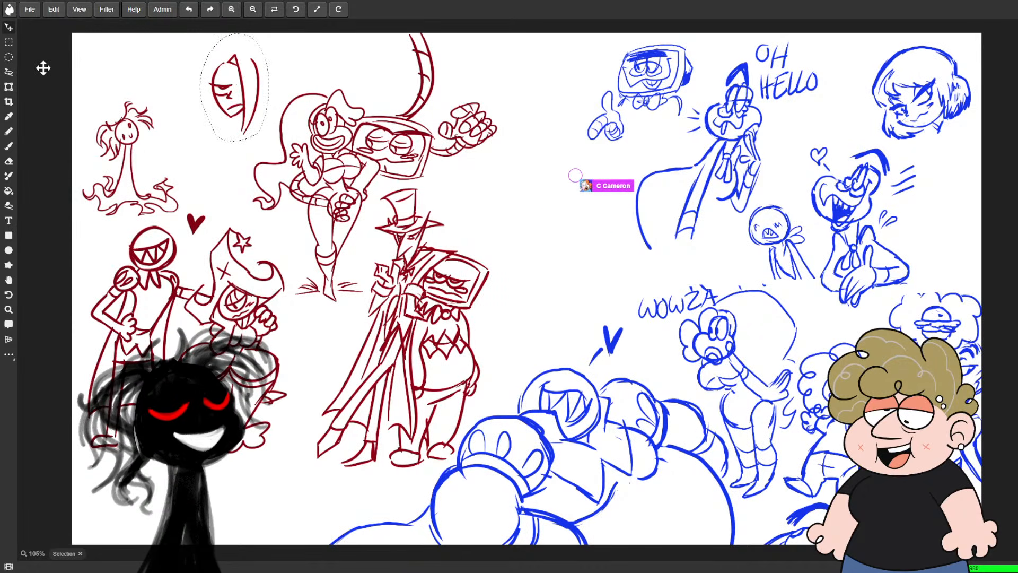
left_click(9, 87)
left_click_drag(268, 35, 256, 58)
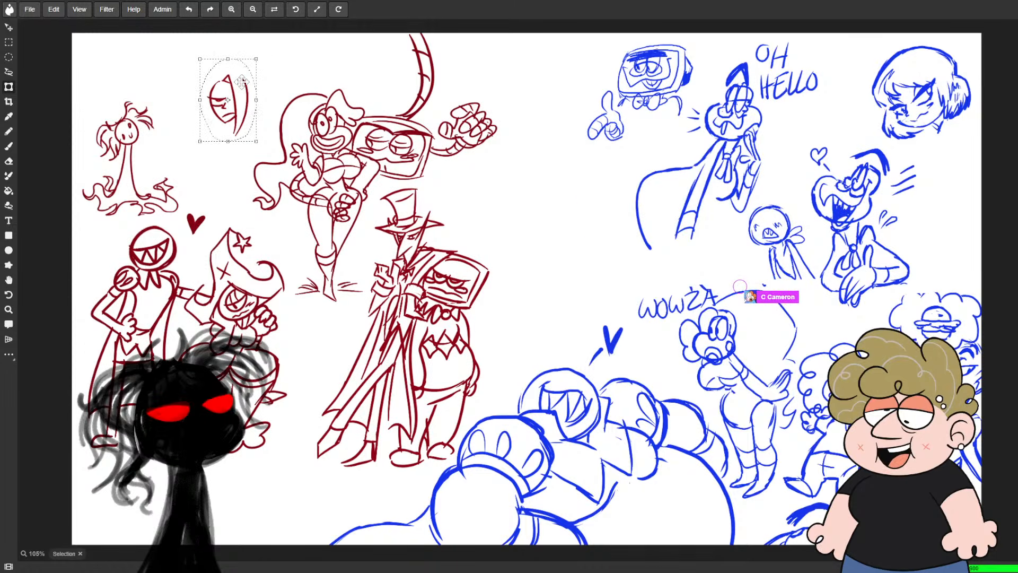
left_click_drag(228, 106, 209, 92)
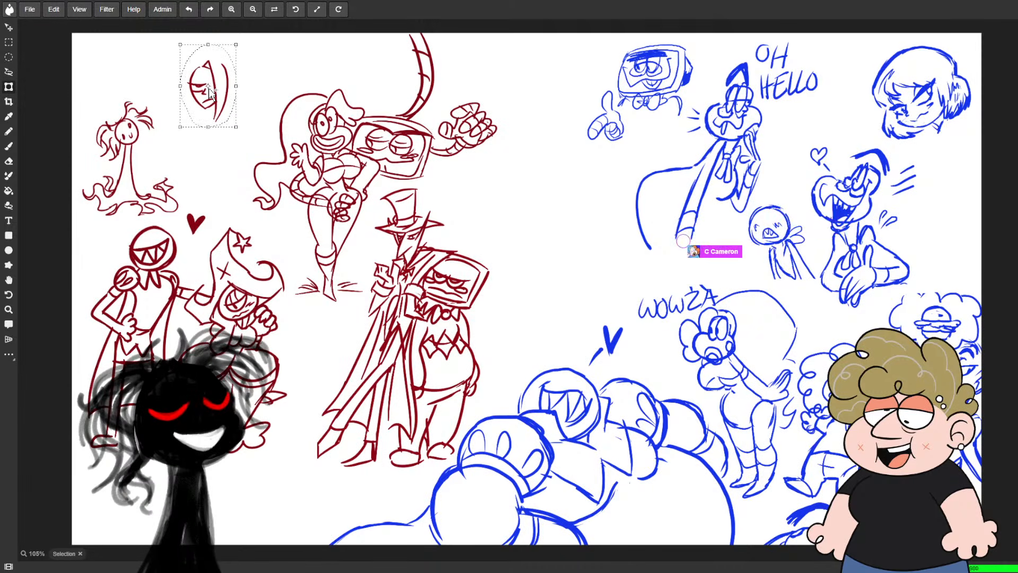
left_click(9, 41)
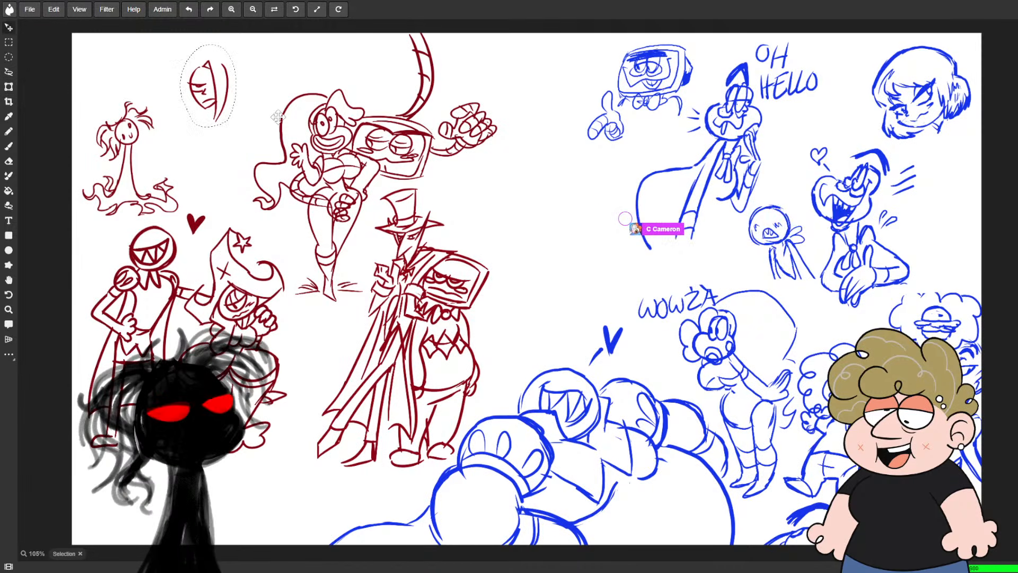
key("l")
left_click(268, 92)
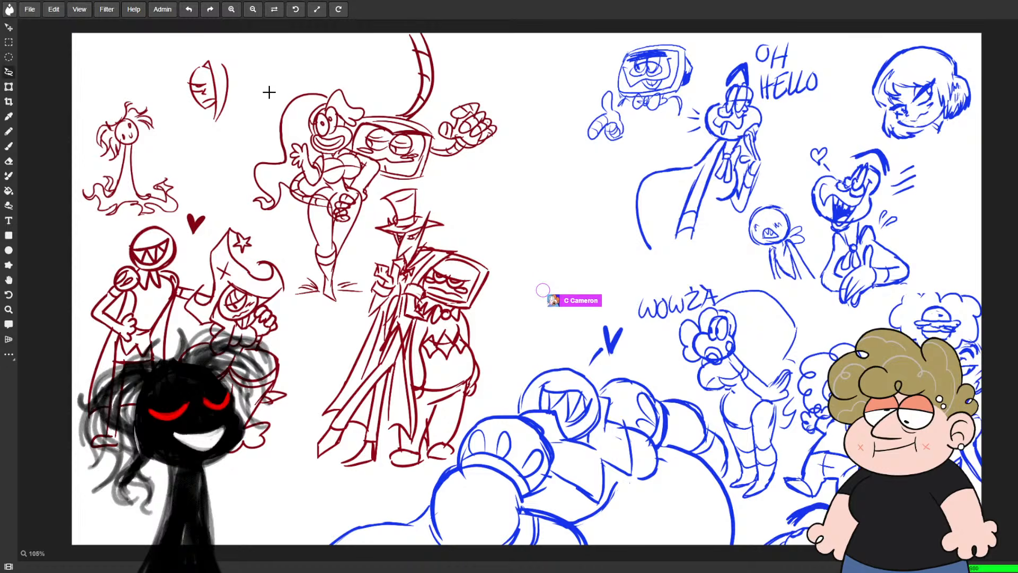
- Draw the vertical face line and the outer left hair strand on the half-face sketch with the brush
key("e")
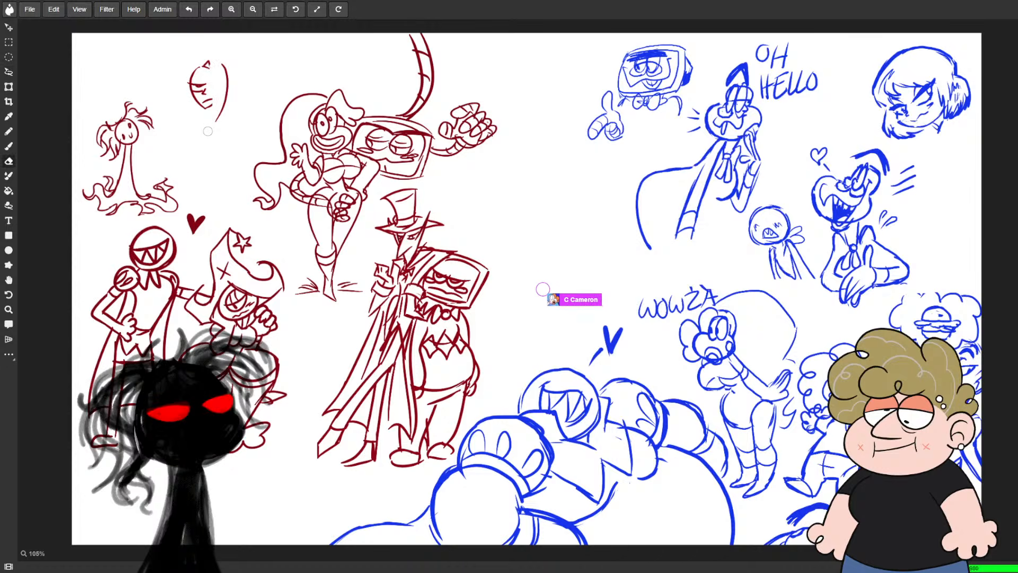
key("b")
left_click_drag(208, 59, 212, 121)
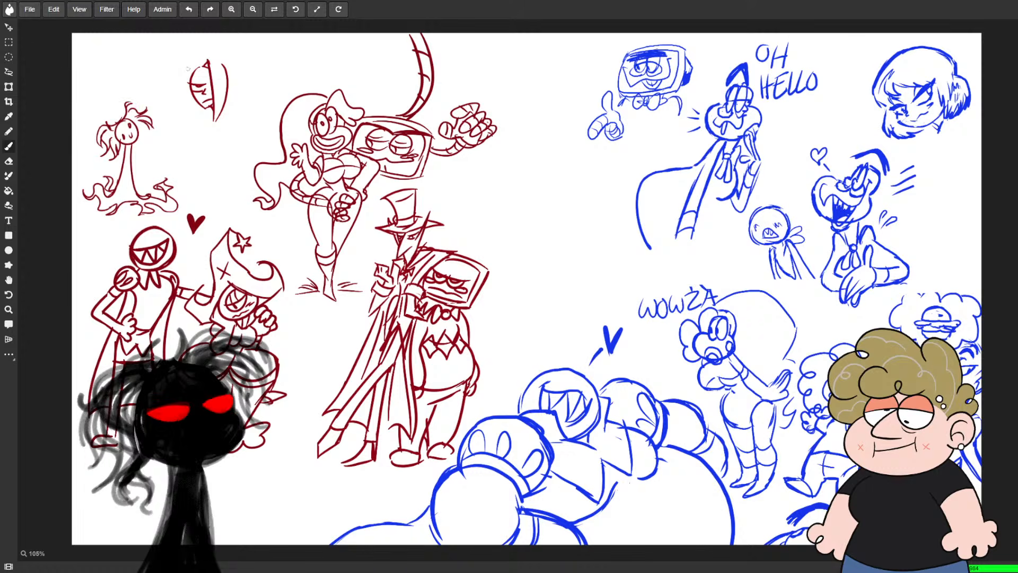
left_click_drag(188, 68, 190, 117)
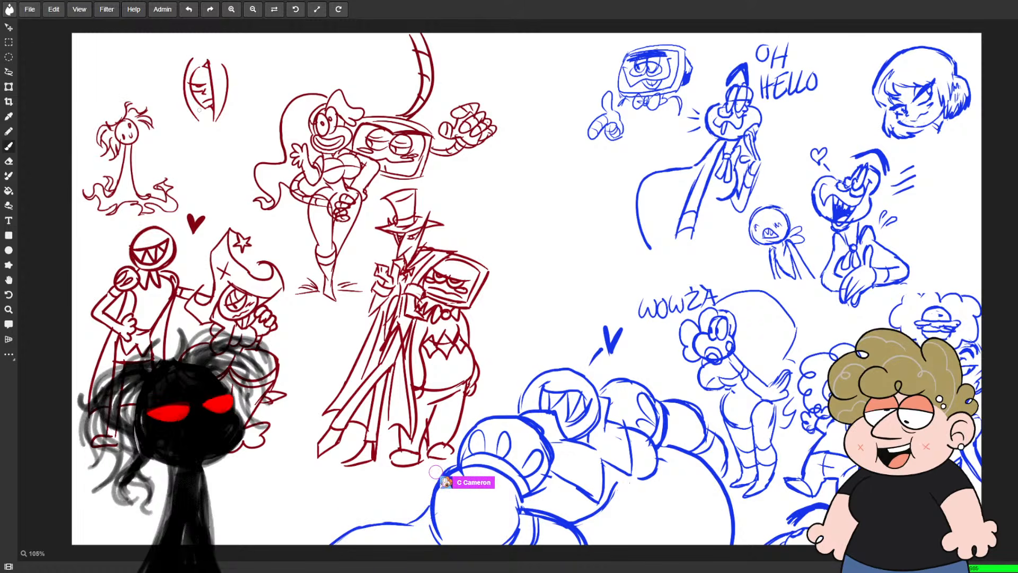
key("ctrl+z")
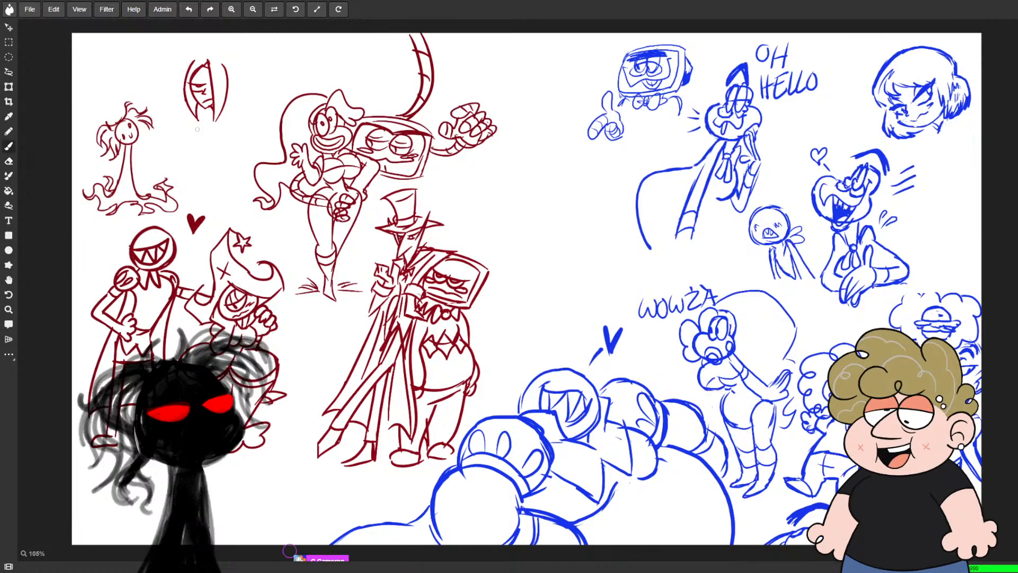
- Select the half-face sketch with the lasso, move it down to leave room above the head, and deselect it
key("l")
left_click_drag(241, 79, 231, 108)
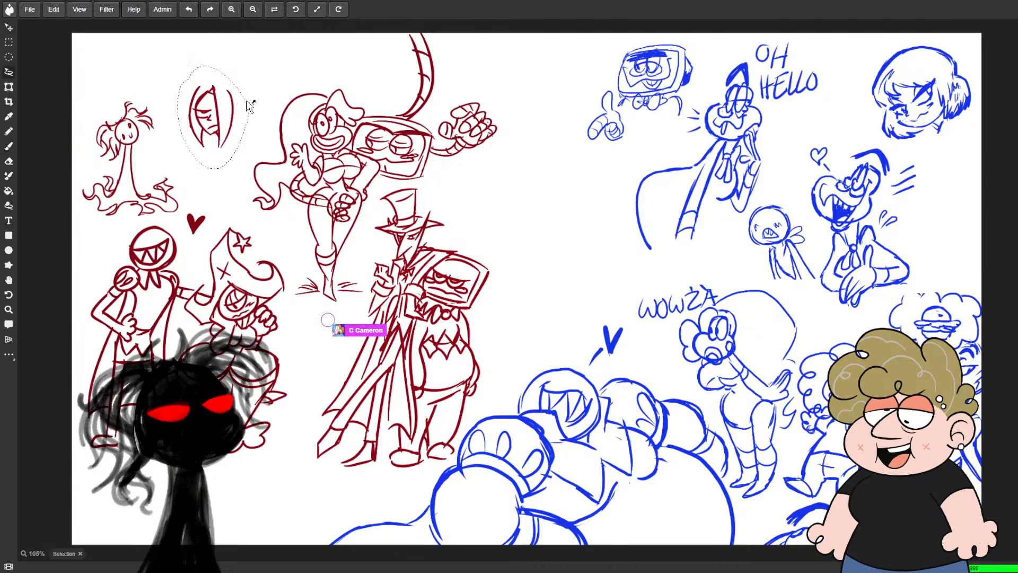
left_click(267, 79)
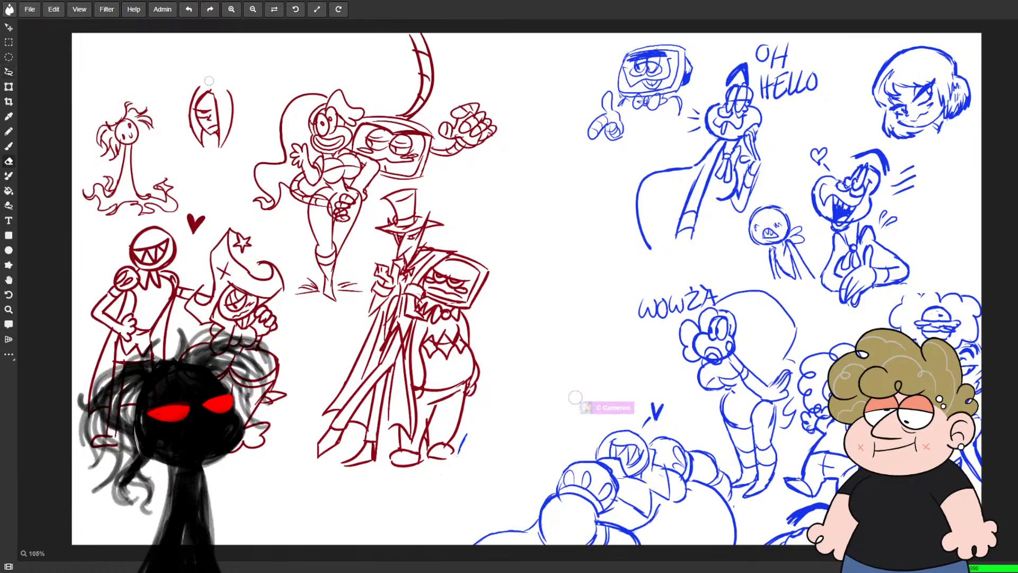
- Sketch a pointed hat peak with a star on its tip and a sloping left side above the half-face sketch
key("e")
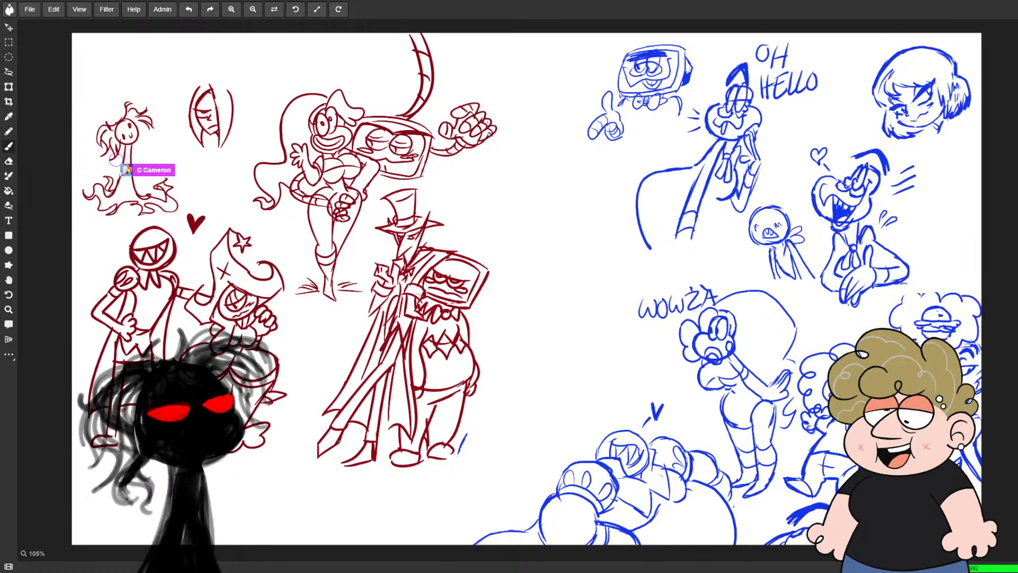
key("e")
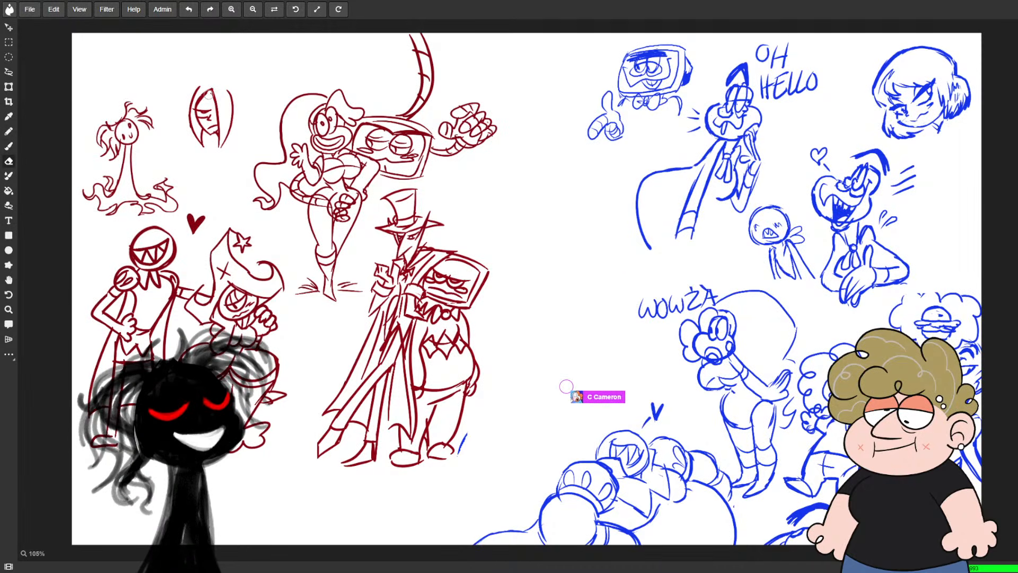
key("b")
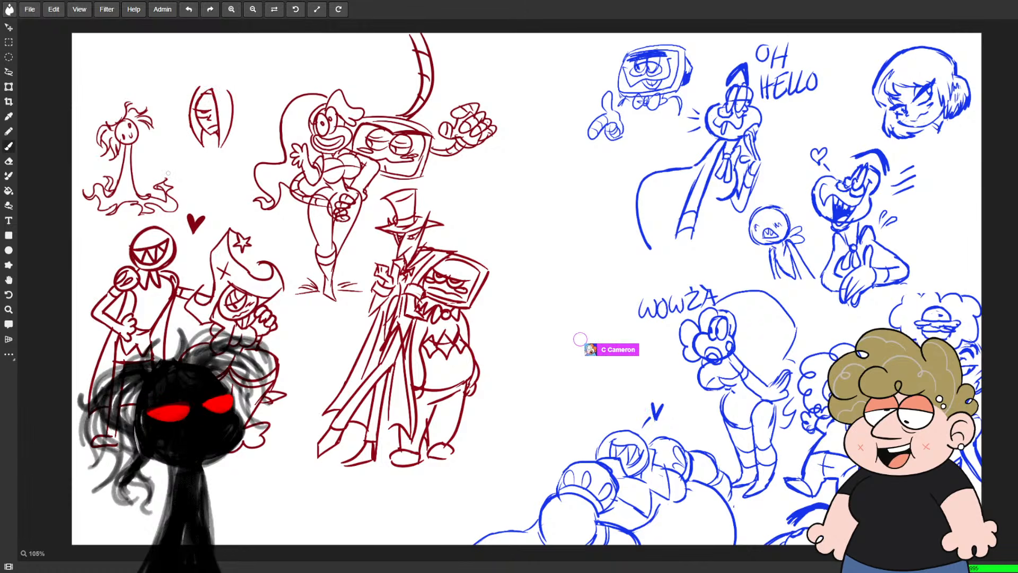
mouse_move(202, 71)
left_mouse_down()
mouse_move(232, 50)
mouse_move(244, 56)
mouse_move(237, 75)
mouse_move(253, 64)
mouse_move(245, 73)
mouse_move(248, 58)
left_mouse_up()
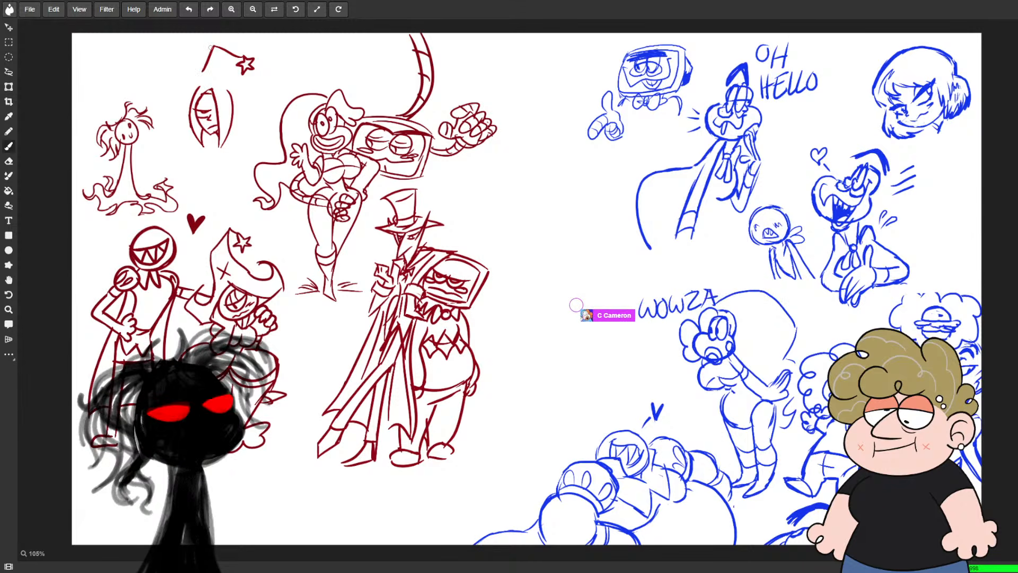
left_click_drag(202, 70, 193, 83)
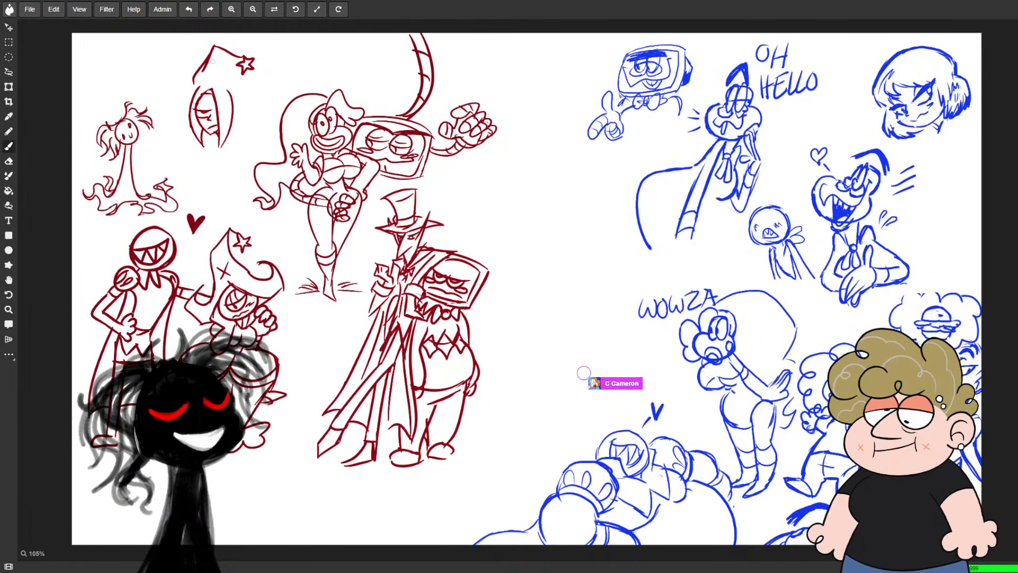
- Complete the hat with an X mark on the front, a curled point on the left and a wide brim
key("e")
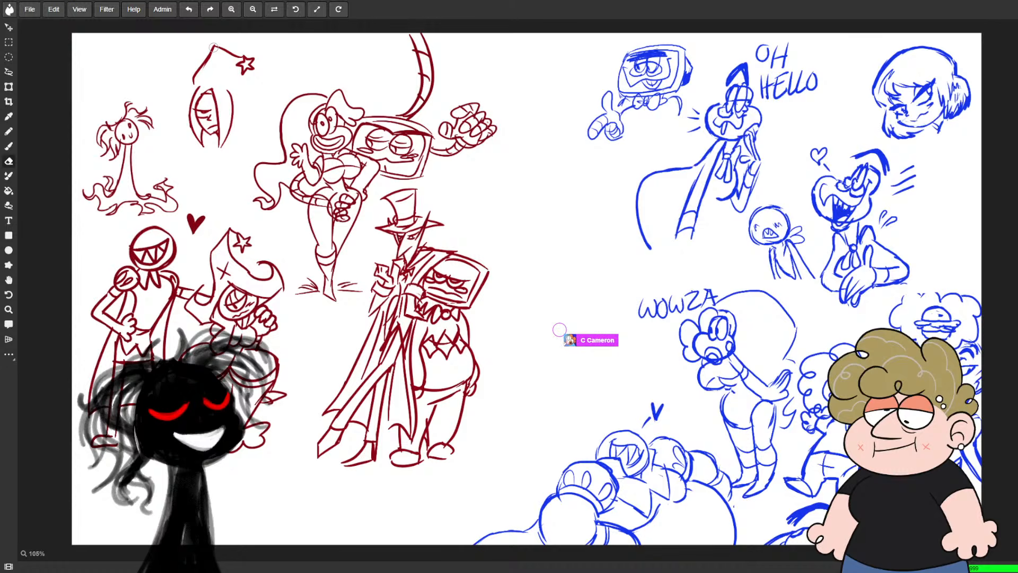
key("b")
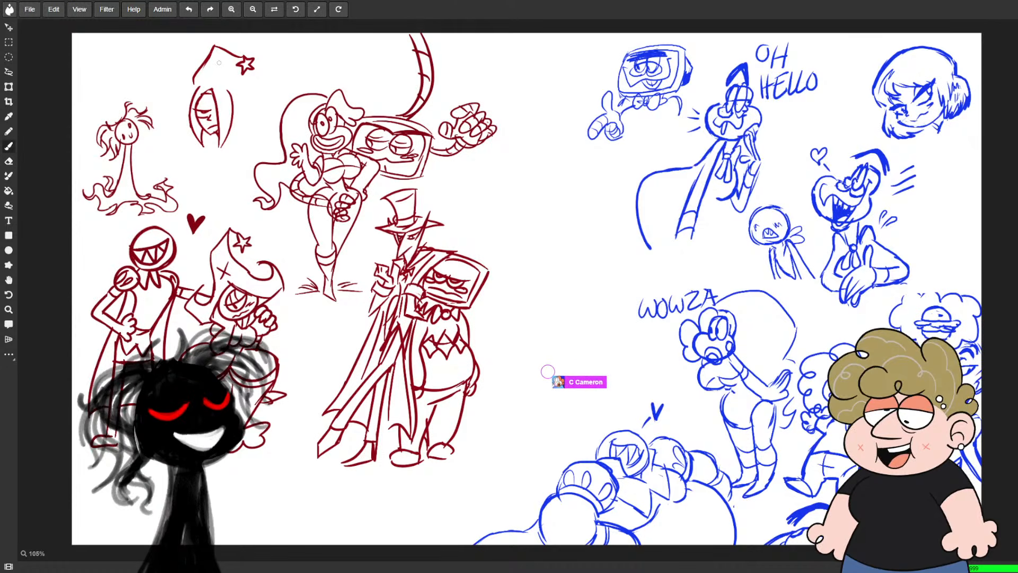
left_click_drag(207, 69, 214, 80)
mouse_move(214, 68)
left_mouse_down()
mouse_move(207, 80)
mouse_move(226, 84)
mouse_move(189, 97)
mouse_move(252, 103)
left_mouse_up()
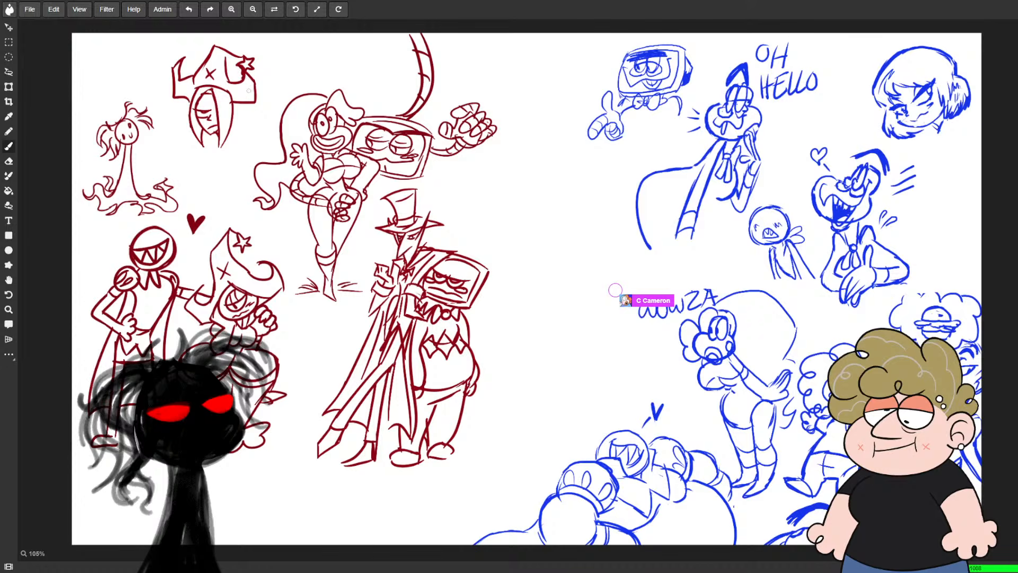
- Erase the hat's stray lines, redraw its left curl cleanly and redo the X mark on the front
key("e")
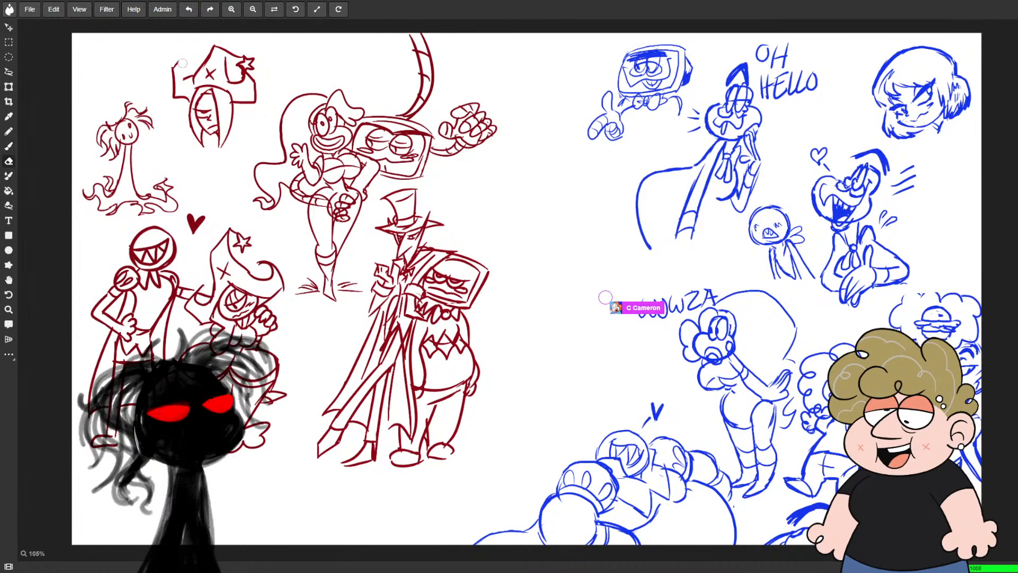
left_click_drag(182, 63, 201, 62)
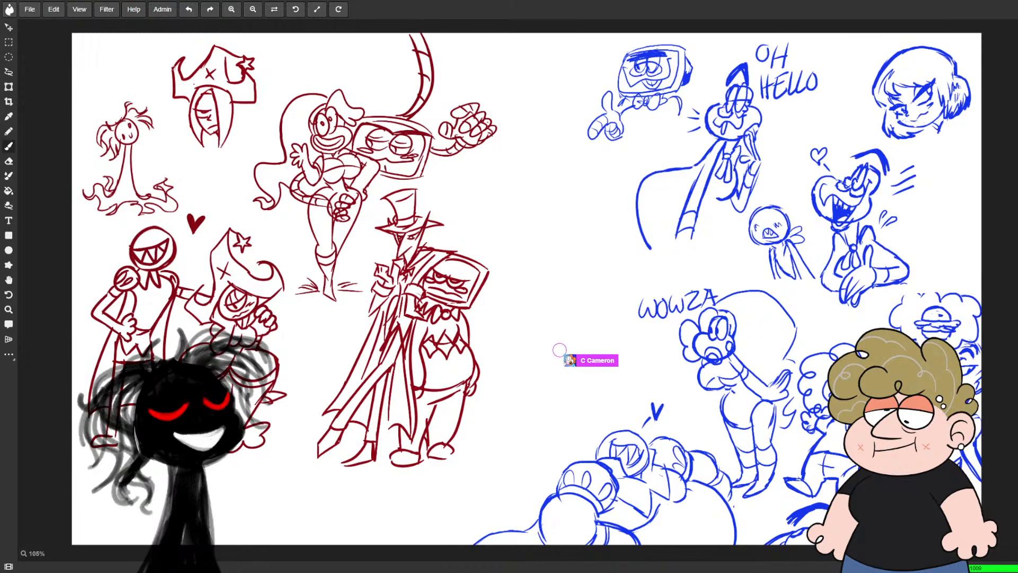
key("e")
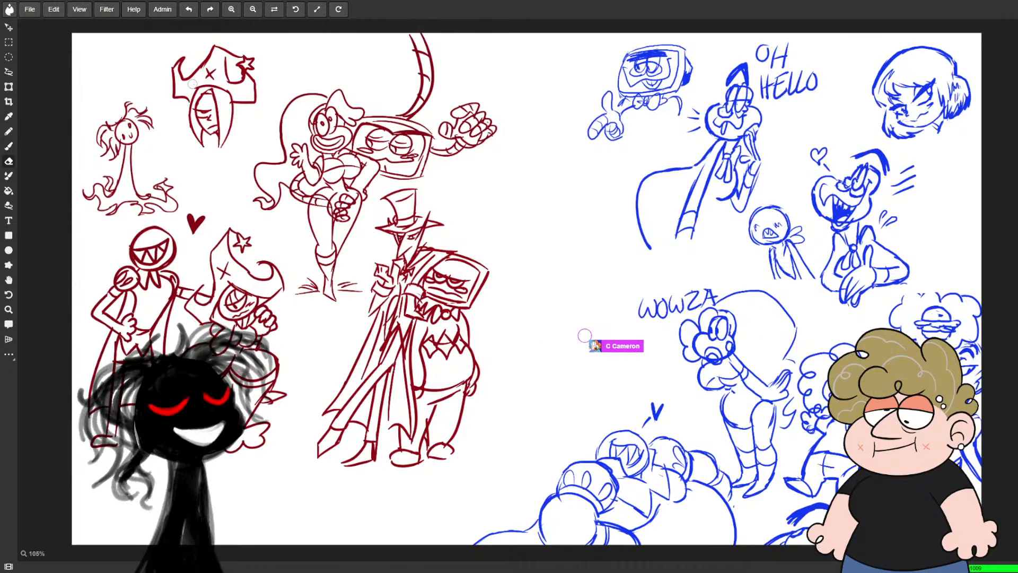
key("b")
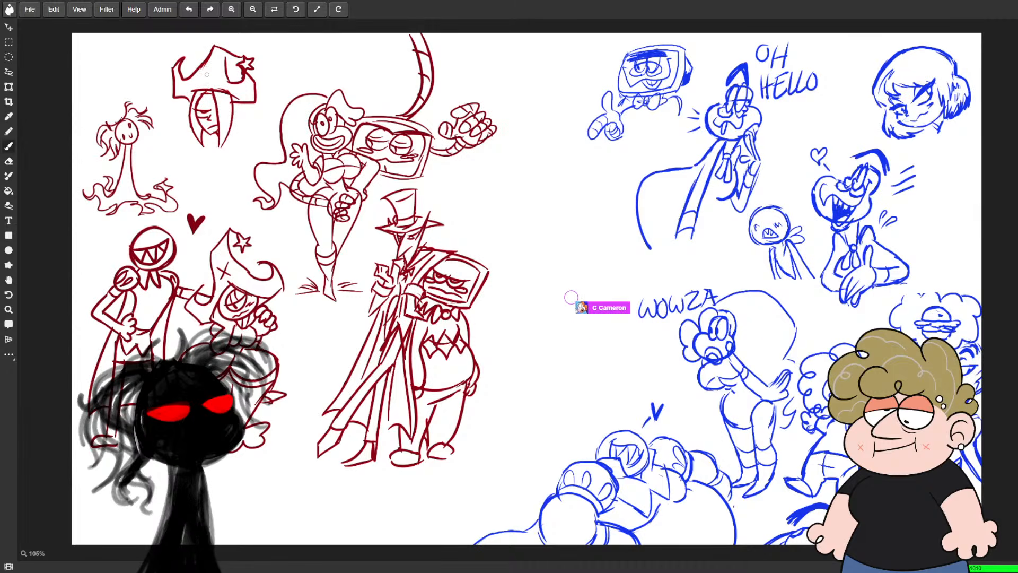
mouse_move(207, 74)
left_mouse_down()
mouse_move(217, 84)
mouse_move(206, 83)
left_mouse_up()
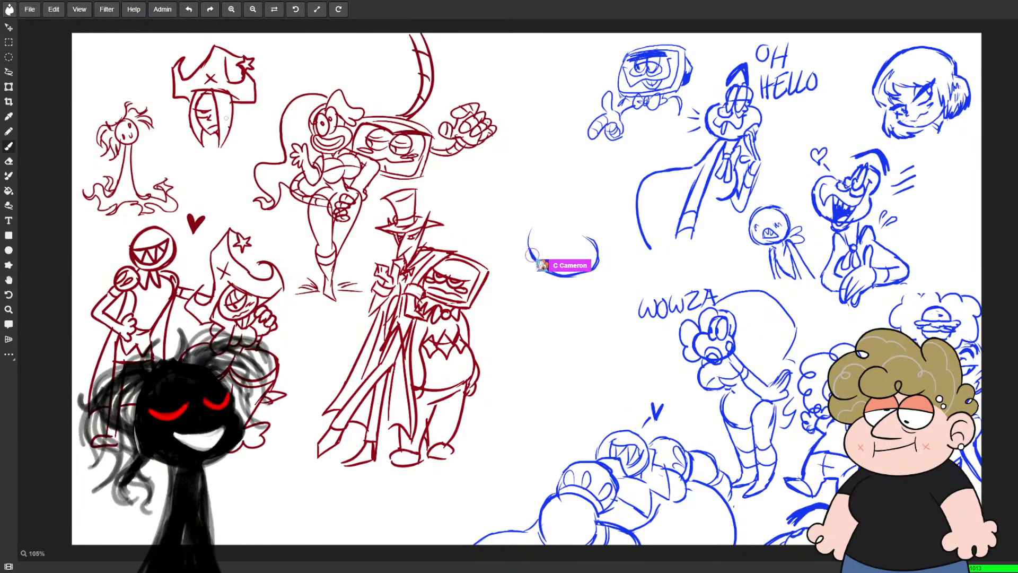
- Draw a scowling TV-shaped head below the caped couple on the lower-left canvas, then scale it down and move it right
mouse_move(171, 473)
left_mouse_down()
mouse_move(111, 504)
mouse_move(171, 512)
left_mouse_up()
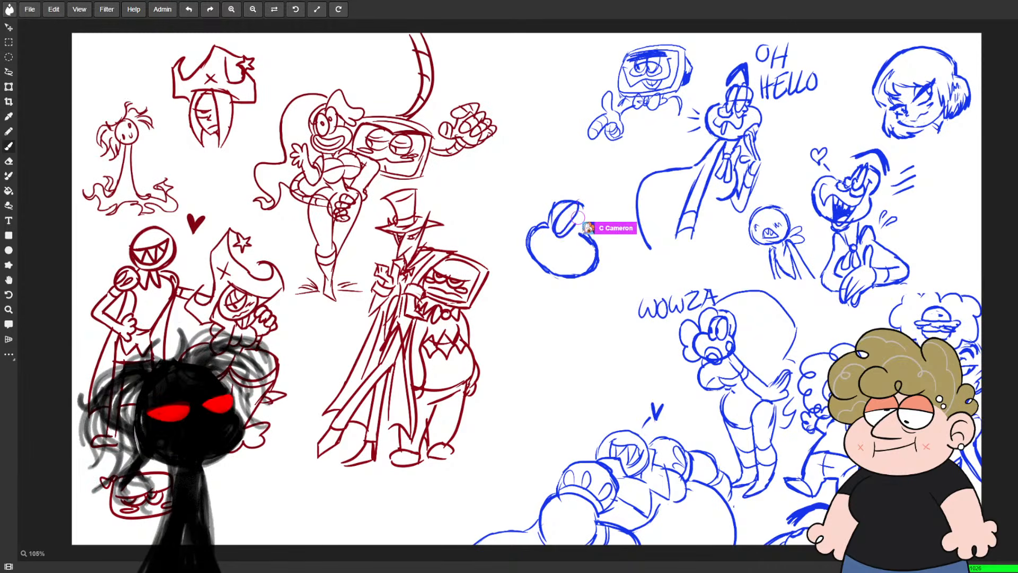
left_click_drag(110, 469, 98, 508)
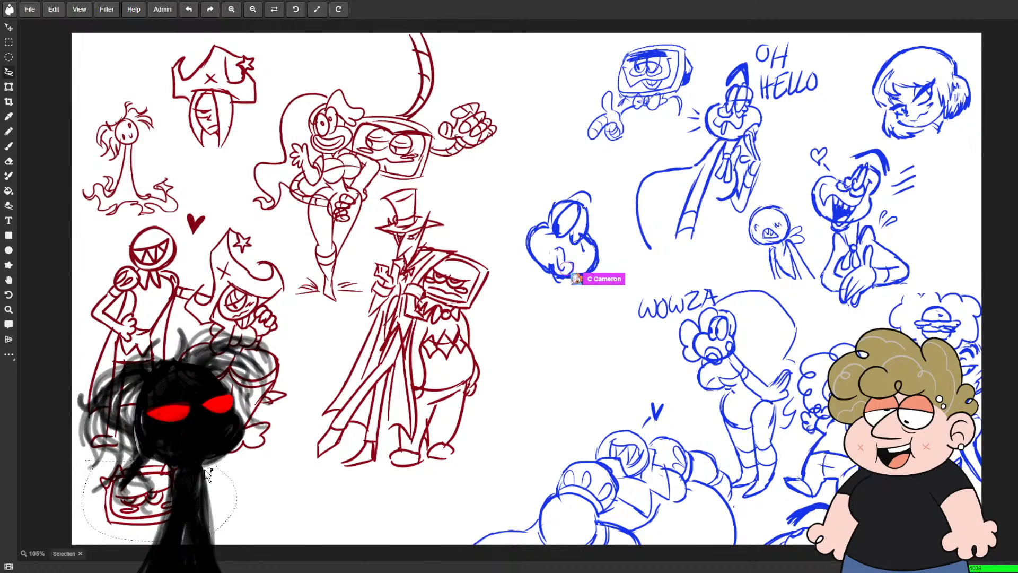
left_click(8, 87)
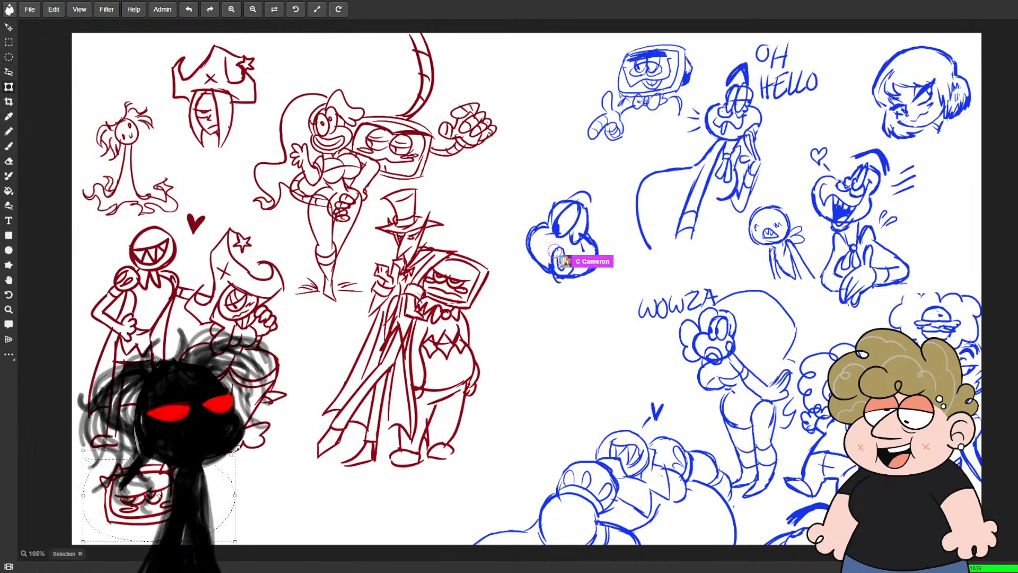
left_click_drag(211, 449, 209, 459)
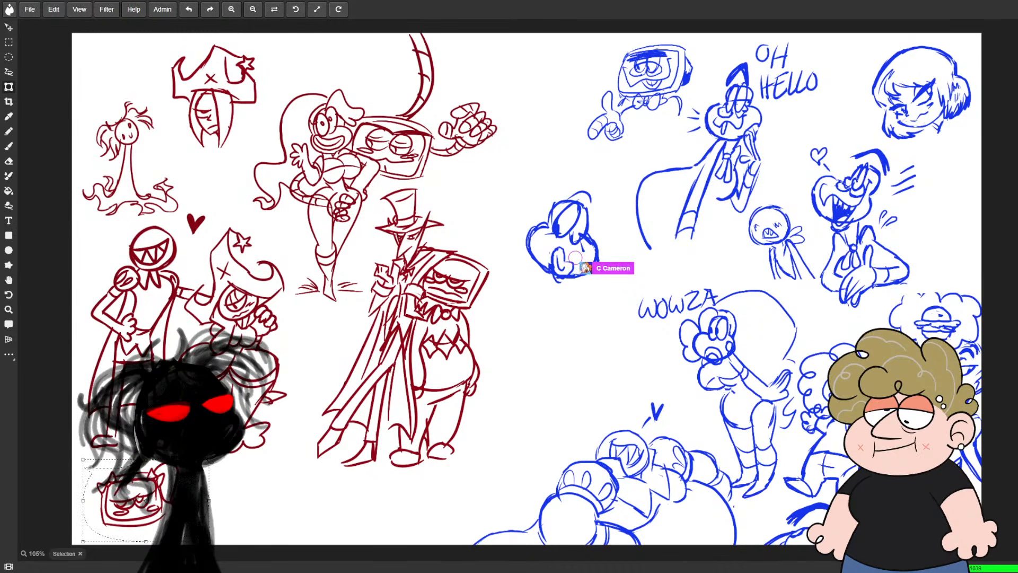
left_click_drag(165, 500, 195, 494)
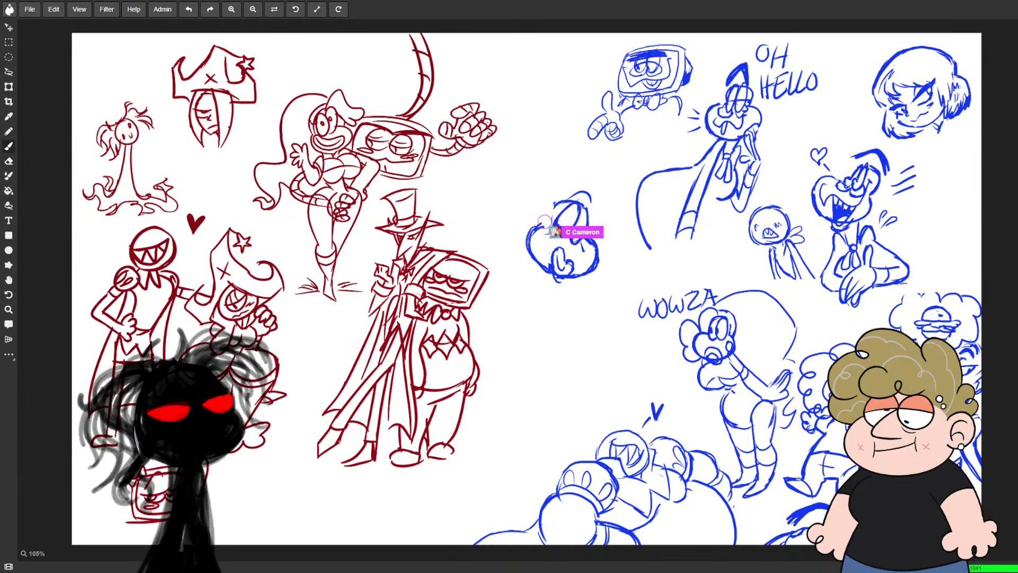
- Add curled strands on both sides of the TV-shaped head and letter "WINKA" beneath it
key("b")
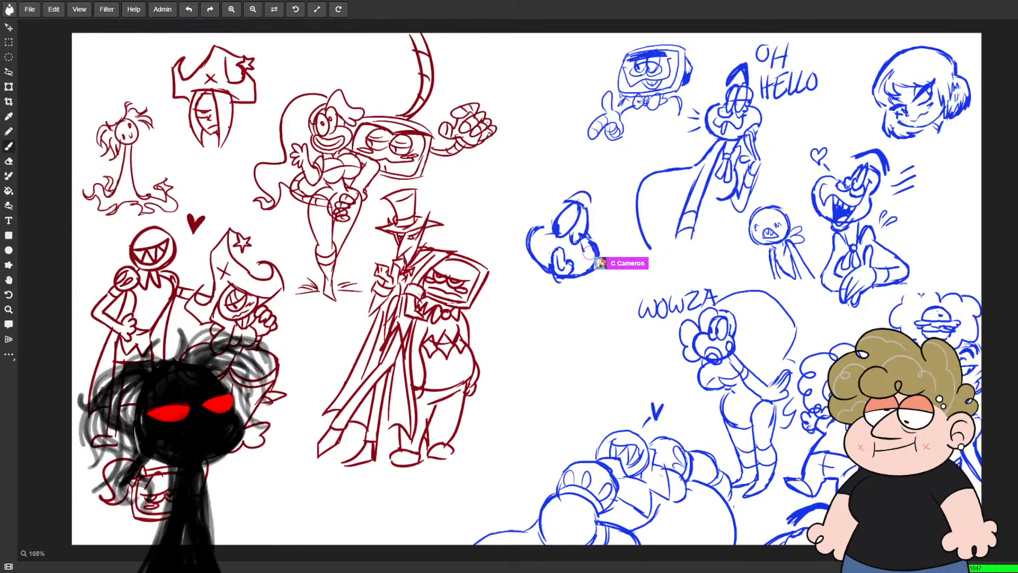
key("e")
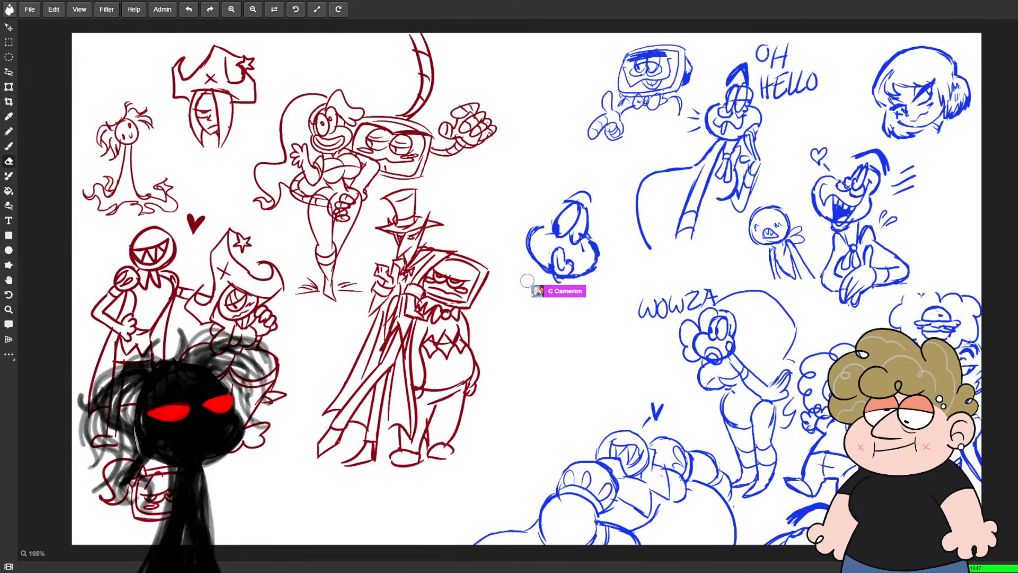
key("b")
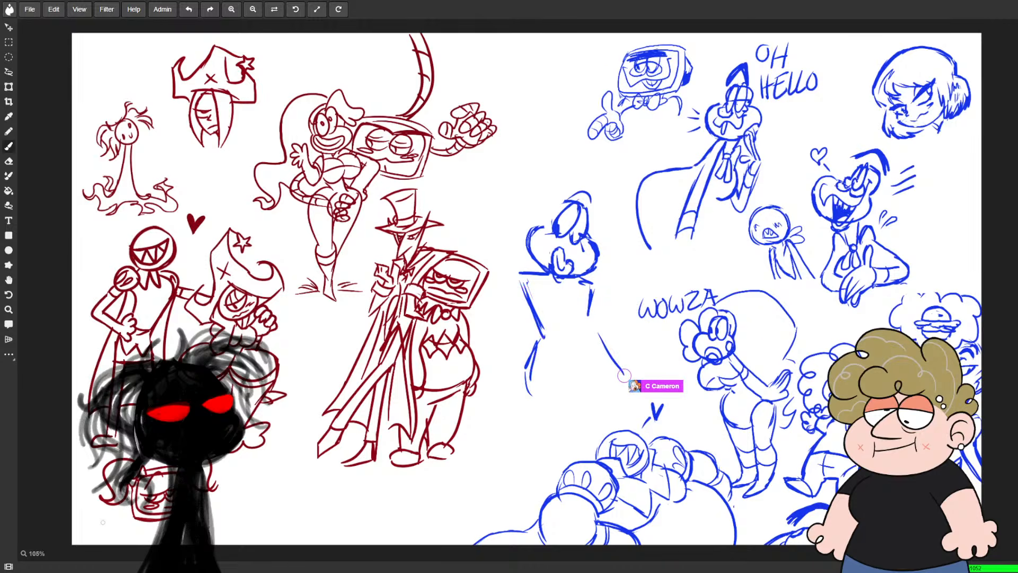
mouse_move(103, 516)
left_mouse_down()
mouse_move(120, 531)
mouse_move(136, 518)
mouse_move(152, 538)
left_mouse_up()
left_click_drag(150, 539, 159, 537)
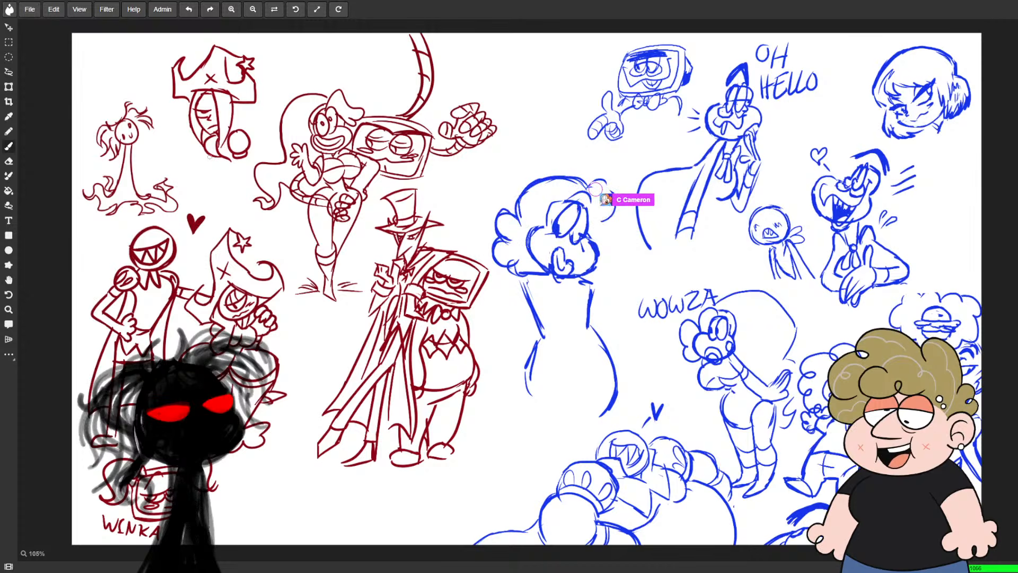
- Draw a pair of slim arms extending down beneath the star-hatted character's head
left_click_drag(218, 156, 215, 194)
key("ctrl+z")
mouse_move(218, 156)
left_mouse_down()
mouse_move(217, 206)
mouse_move(236, 192)
left_mouse_up()
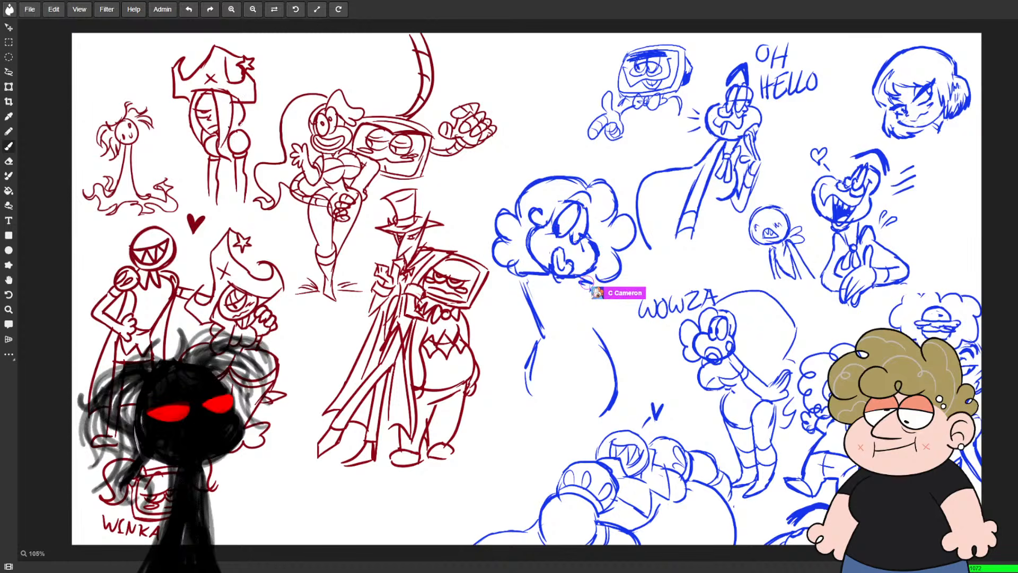
- Add pointed ears to both sides of the star-hatted head and clean up the lines around the hat brim
key("e")
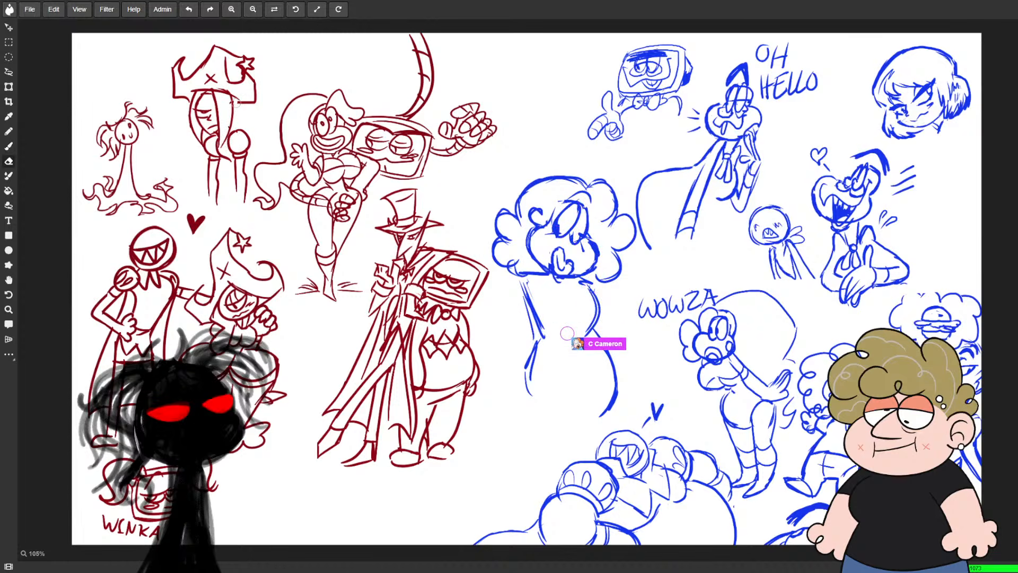
key("b")
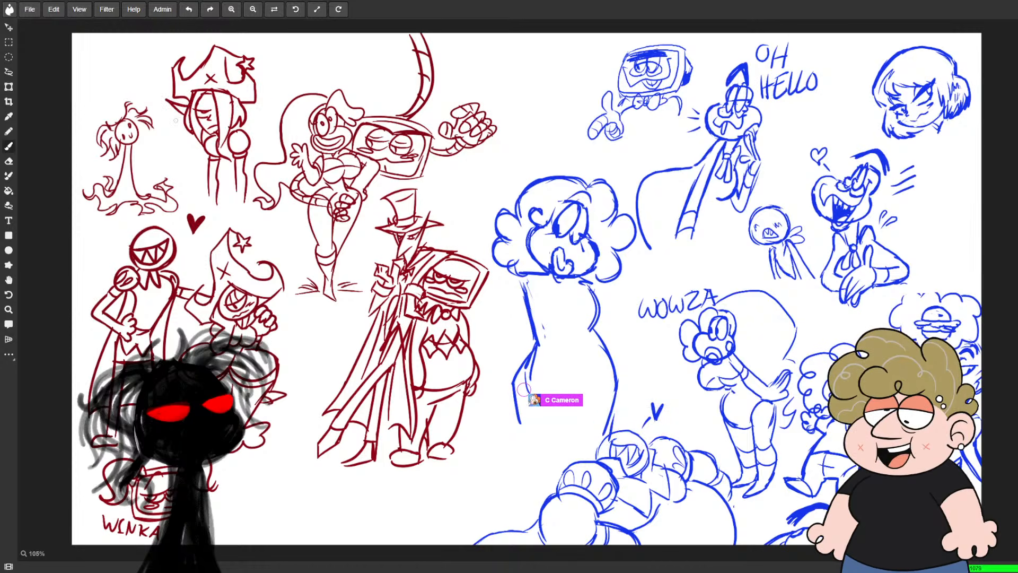
key("e")
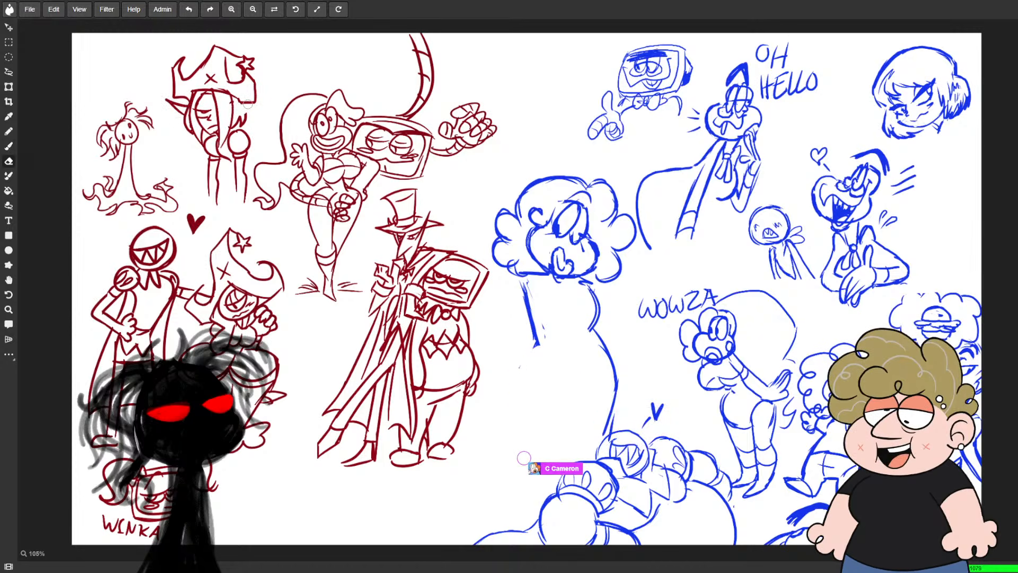
key("b")
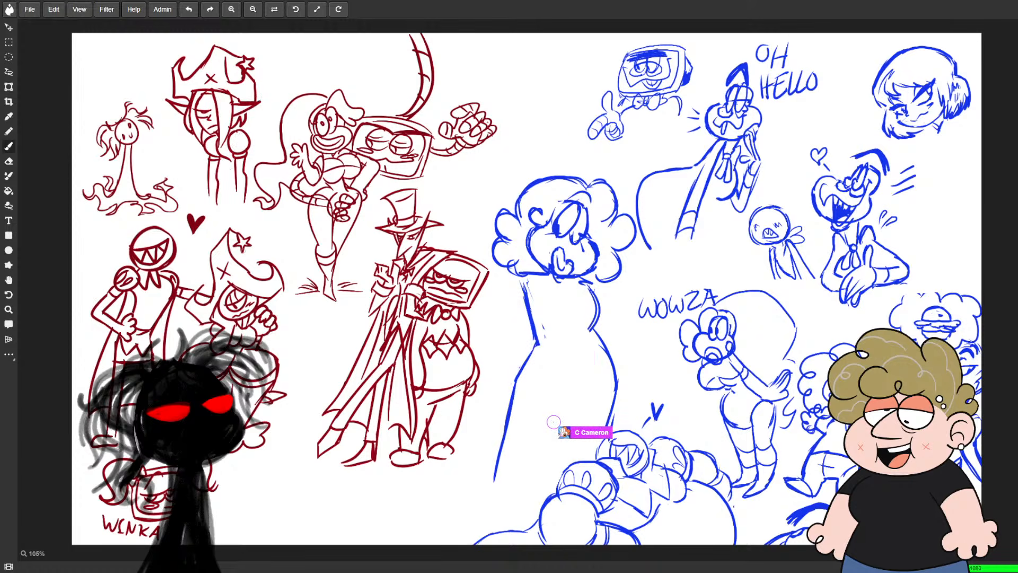
- Draw the inner leg lines and the sloping shoulder and upper arm of the large blue curly-haired figure
mouse_move(563, 419)
left_mouse_down()
mouse_move(542, 464)
mouse_move(555, 466)
left_mouse_up()
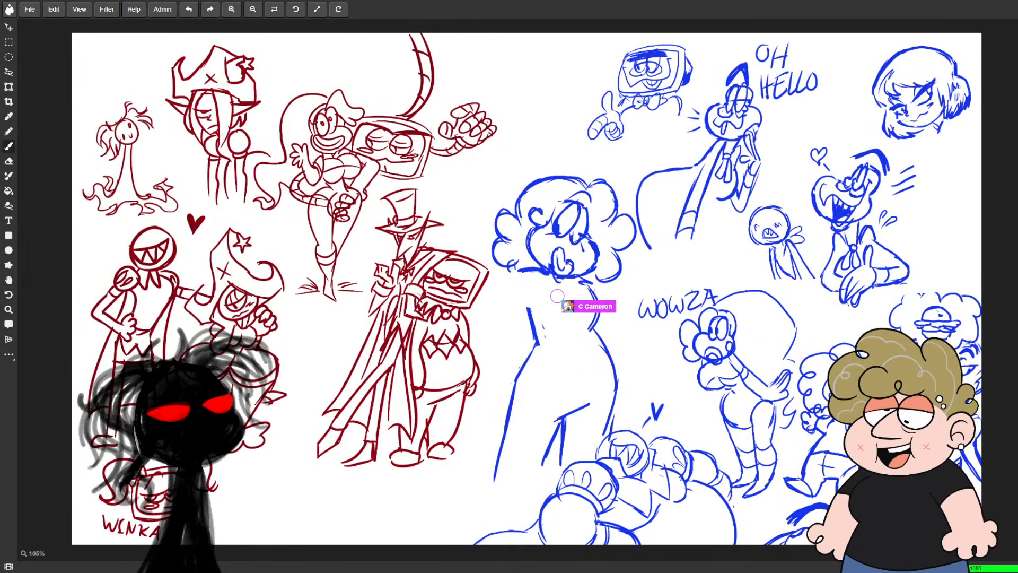
key("b")
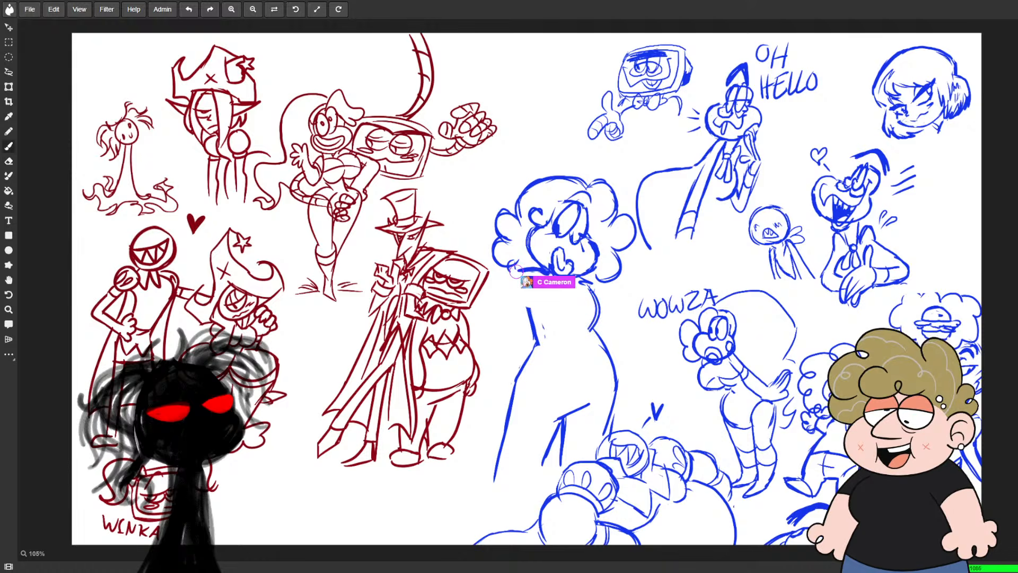
left_click_drag(519, 272, 498, 316)
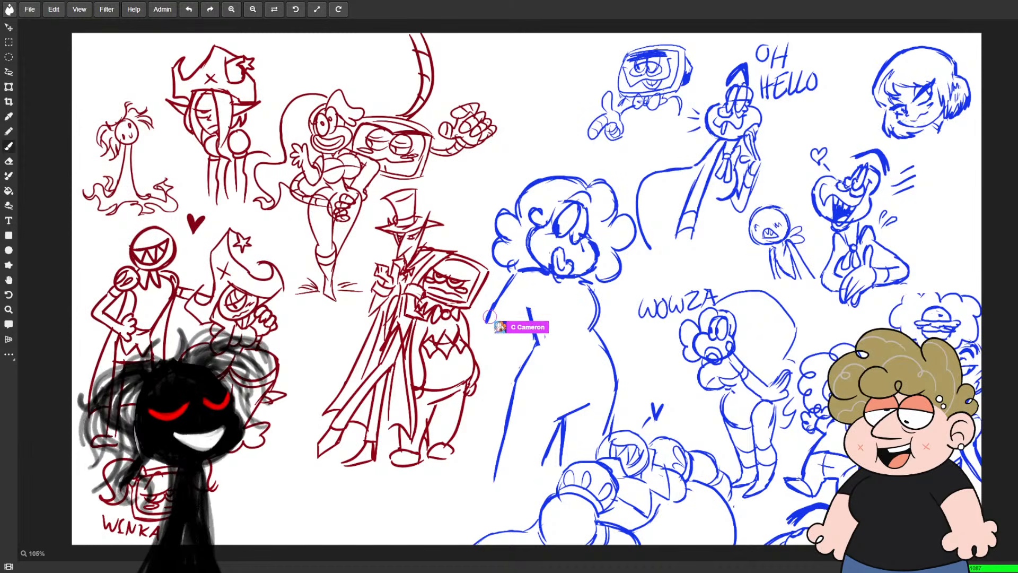
left_click_drag(494, 303, 486, 321)
left_click_drag(509, 271, 489, 318)
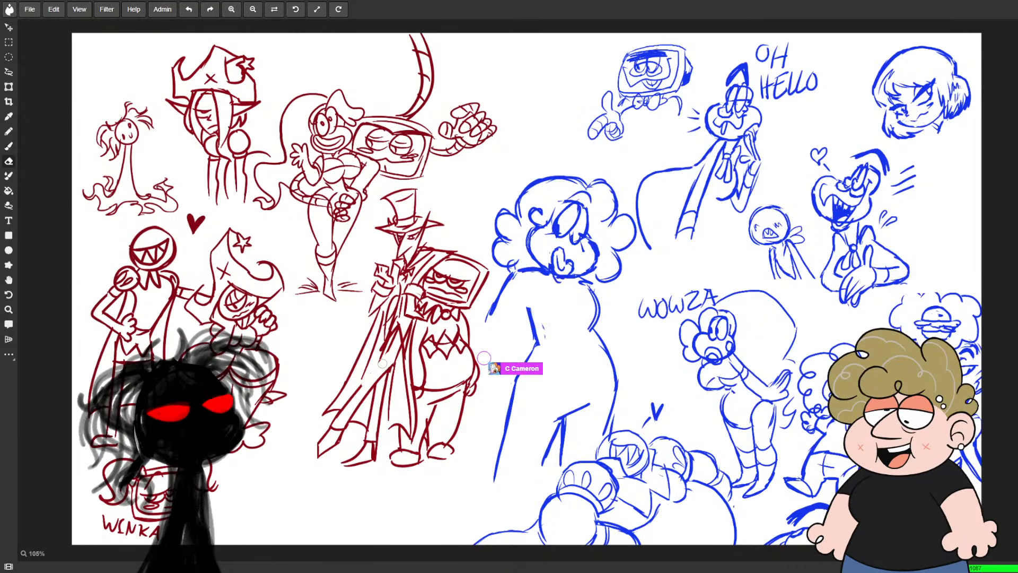
- Add a pointed vest hem across the blue curly-haired figure's waist and bend its arm down to the hip
key("e")
key("b")
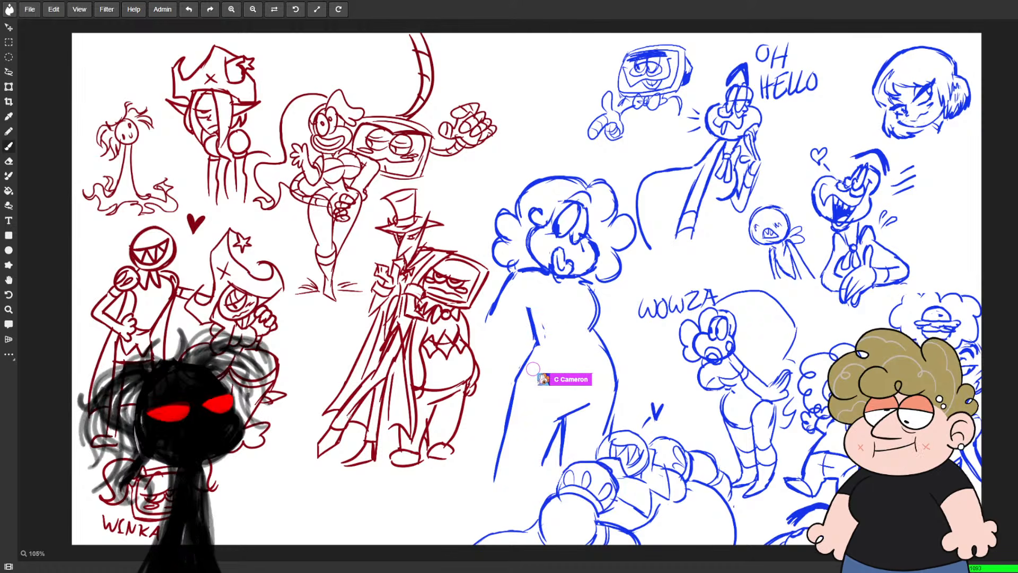
key("e")
mouse_move(536, 366)
left_mouse_down()
mouse_move(544, 391)
mouse_move(589, 352)
mouse_move(609, 379)
left_mouse_up()
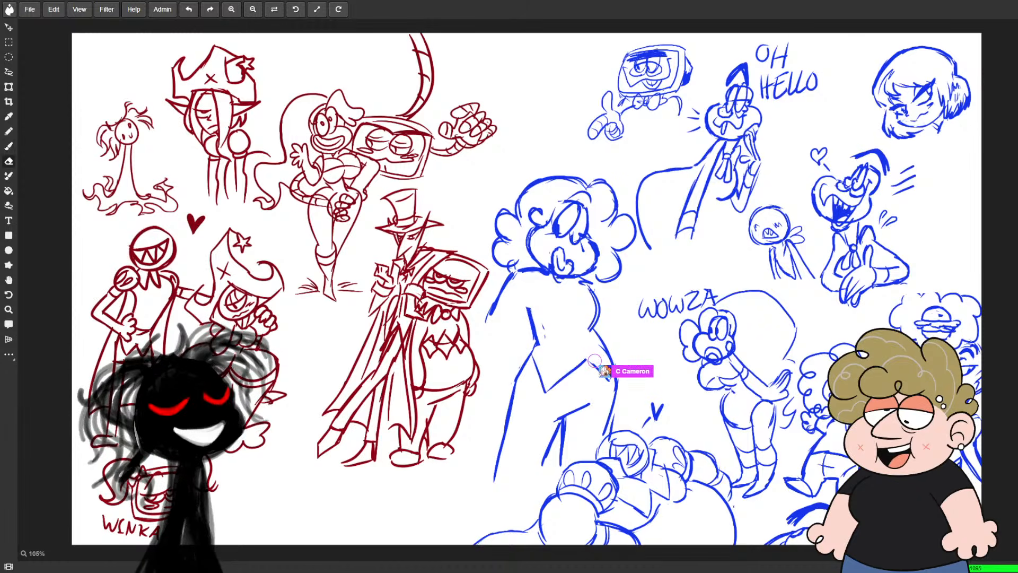
key("e")
key("b")
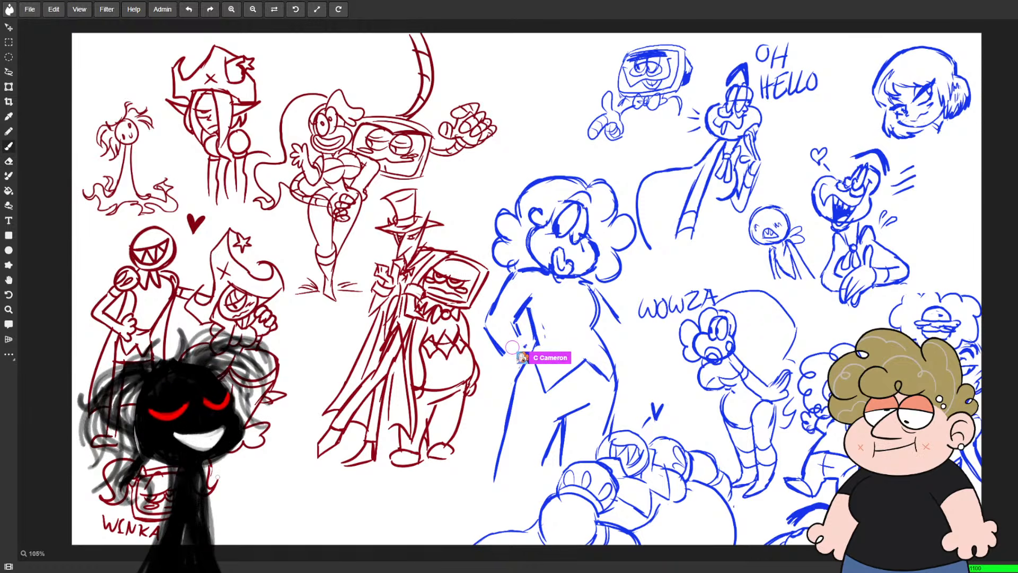
key("b")
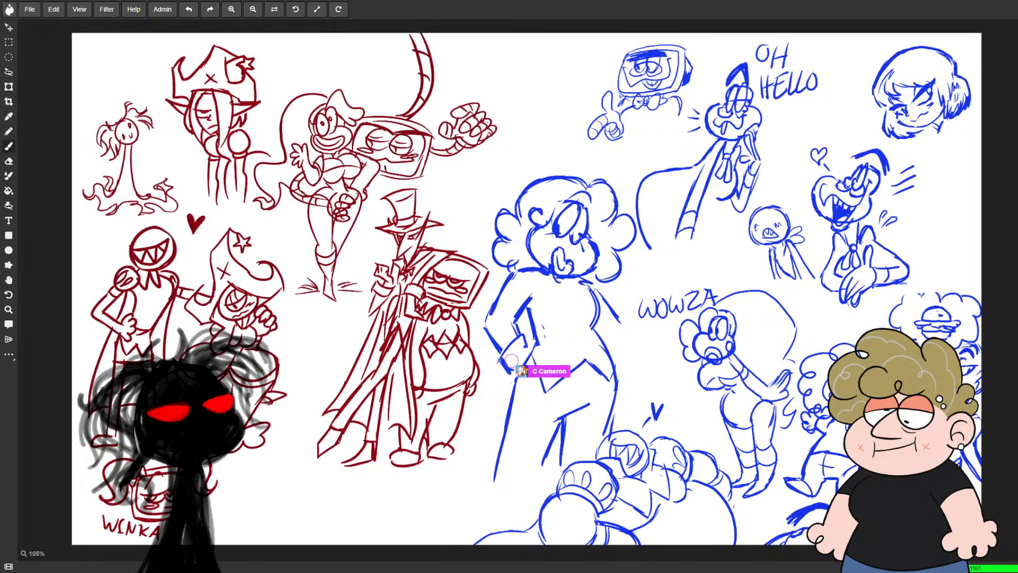
- Erase the right side of the star-hatted character's hat and redraw it as an upturned curl beside the star
key("e")
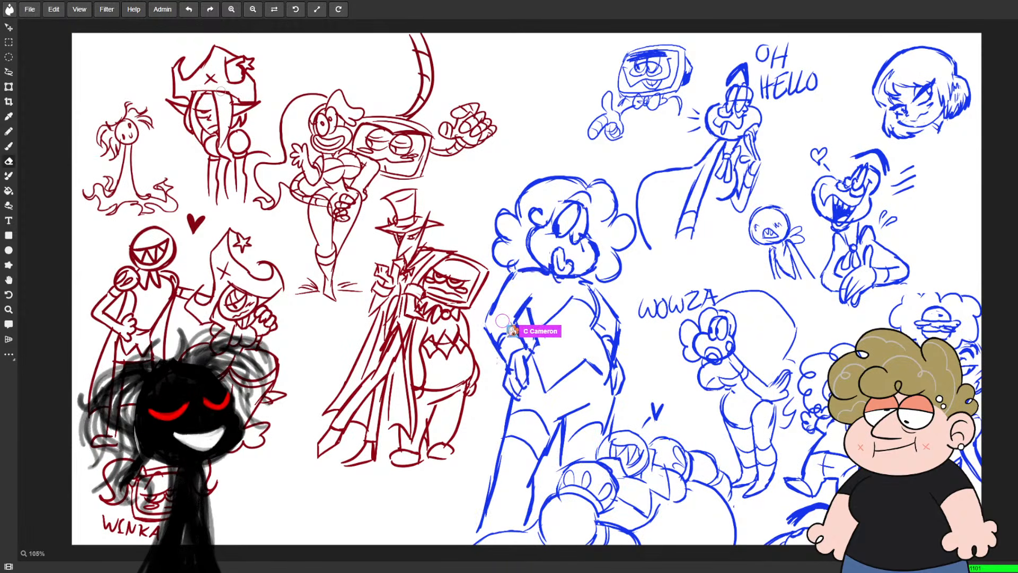
key("b")
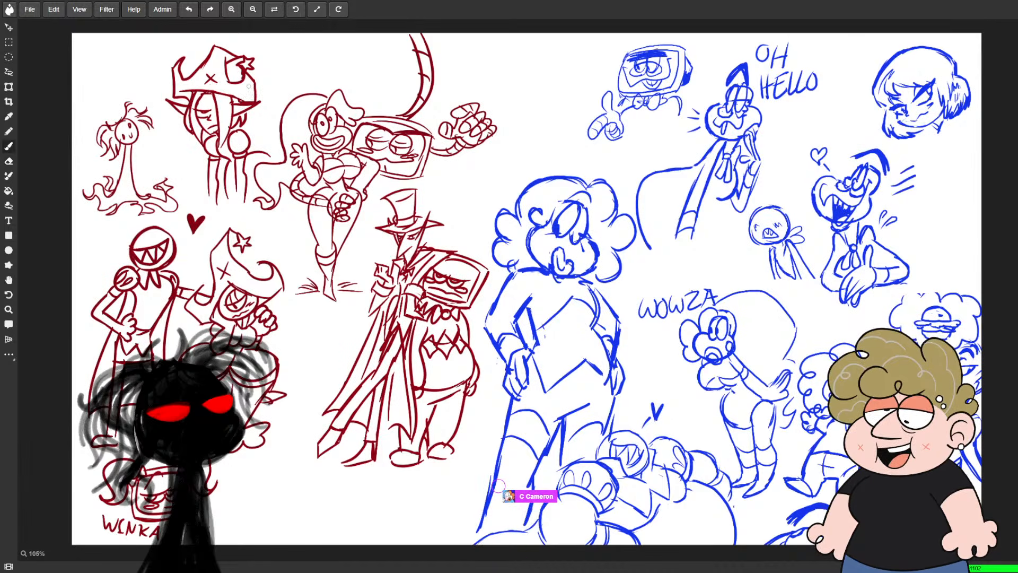
key("e")
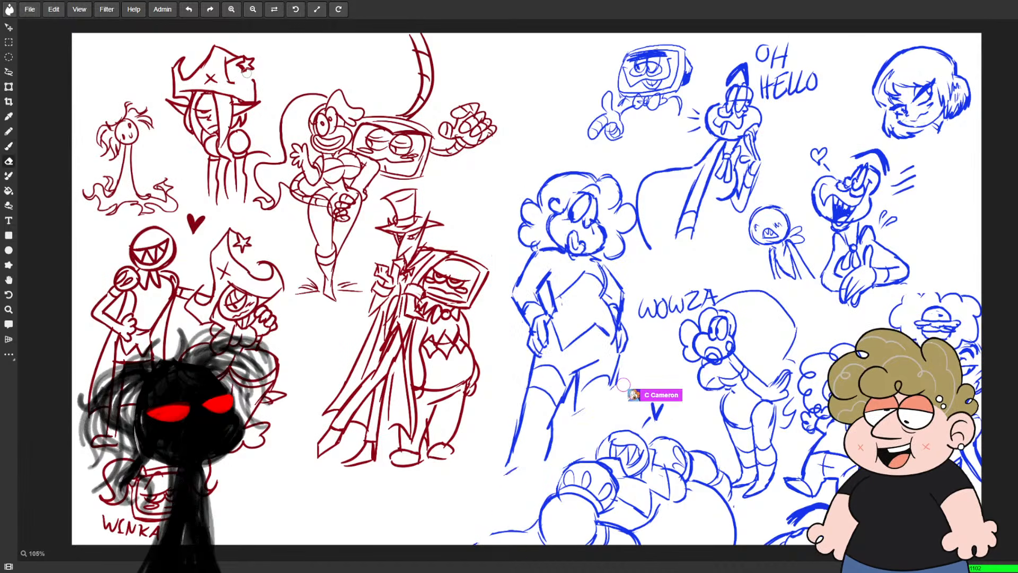
key("b")
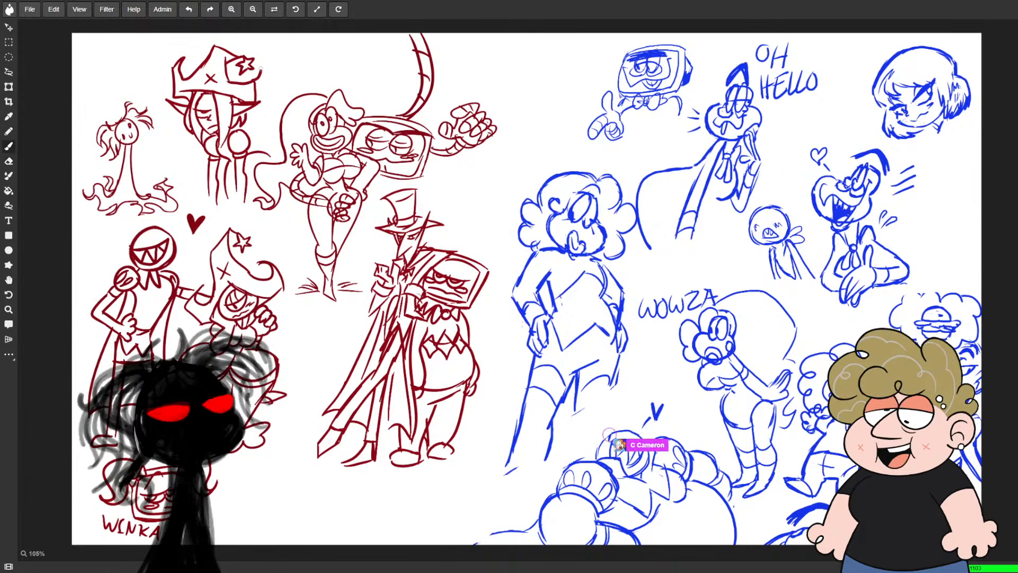
key("e")
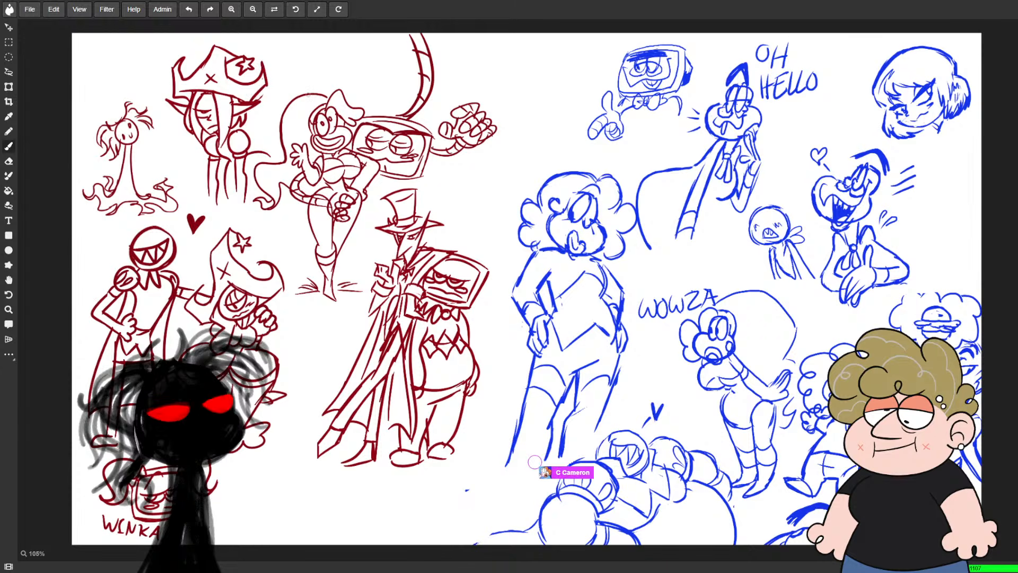
- Lasso the hat's peak and star, shift them slightly up and to the right, and redraw the curl around the star
key("l")
mouse_move(225, 41)
left_mouse_down()
mouse_move(207, 52)
mouse_move(225, 82)
mouse_move(249, 80)
left_mouse_up()
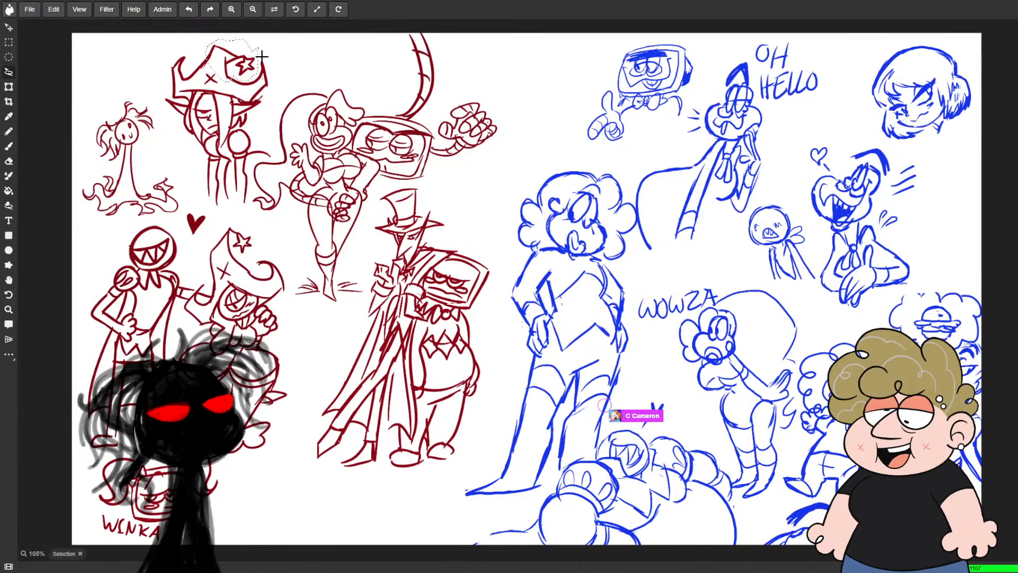
left_click_drag(251, 64, 256, 60)
key("l")
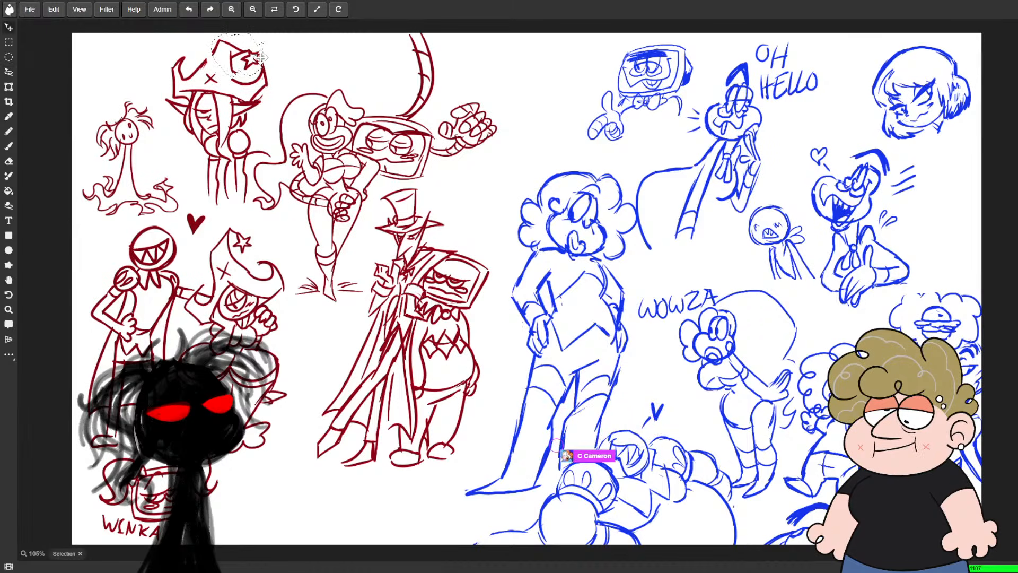
left_click(304, 71)
key("b")
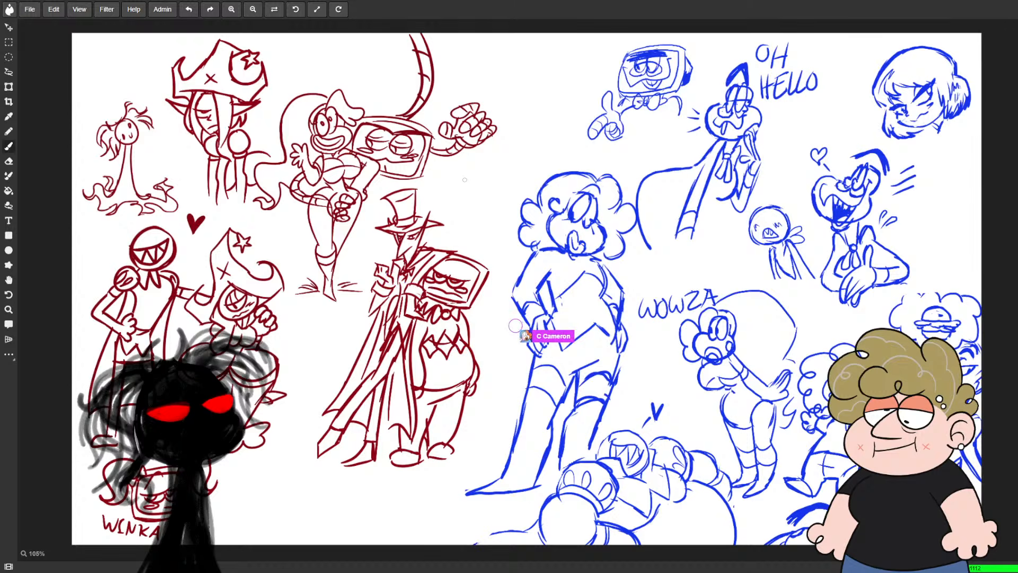
- Lasso the one-eyed woman and her TV-headed partner, scale them down and move them slightly up and left
left_click_drag(321, 337, 301, 424)
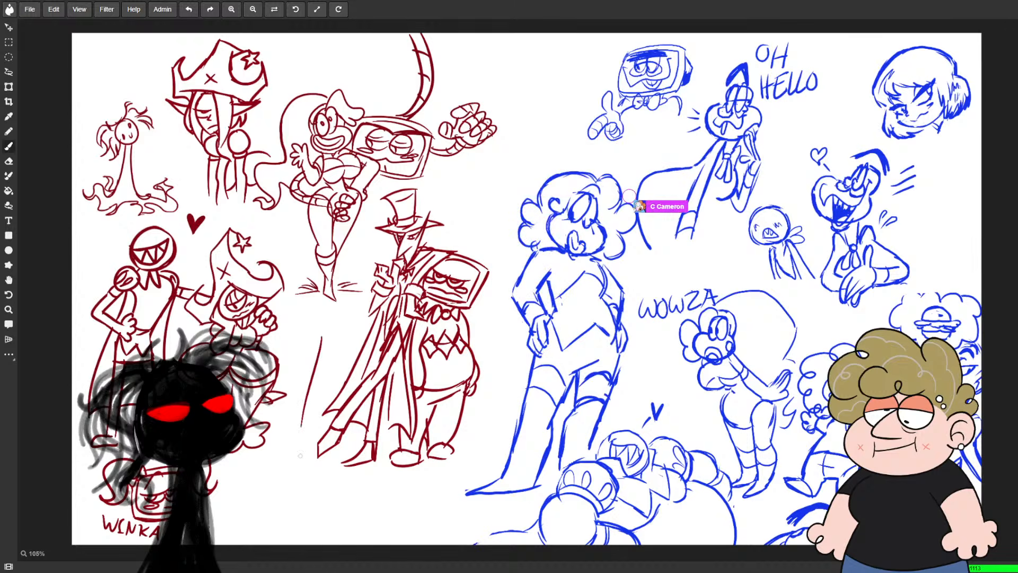
key("l")
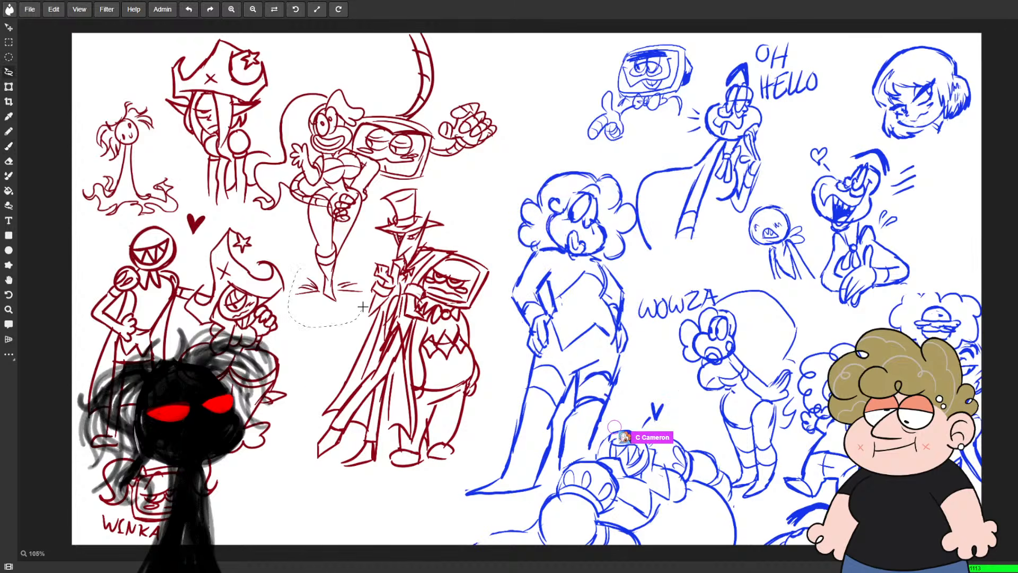
mouse_move(298, 267)
left_mouse_down()
mouse_move(366, 230)
mouse_move(414, 185)
mouse_move(493, 65)
mouse_move(323, 64)
mouse_move(254, 170)
mouse_move(256, 185)
left_mouse_up()
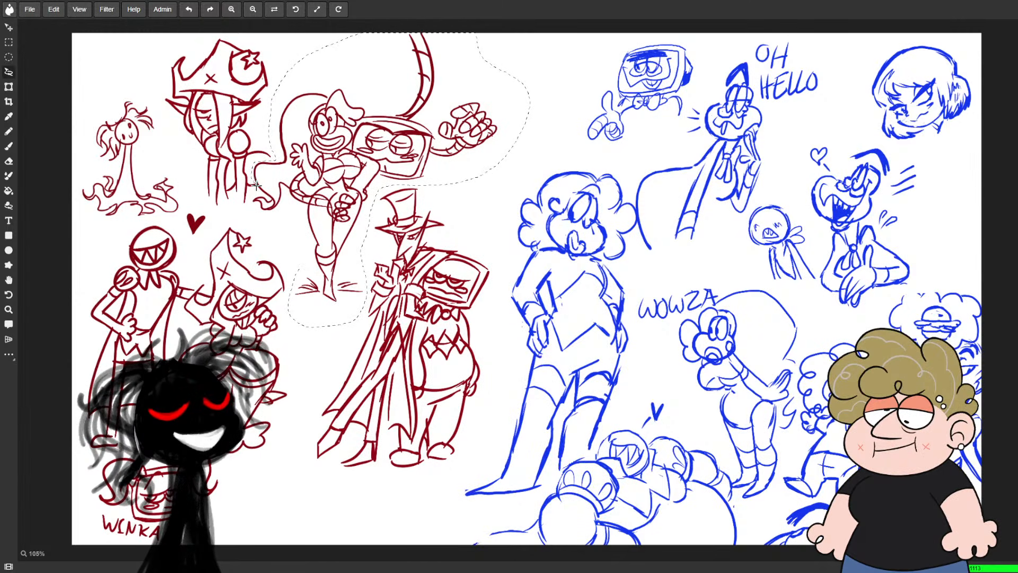
left_click_drag(266, 229, 295, 271)
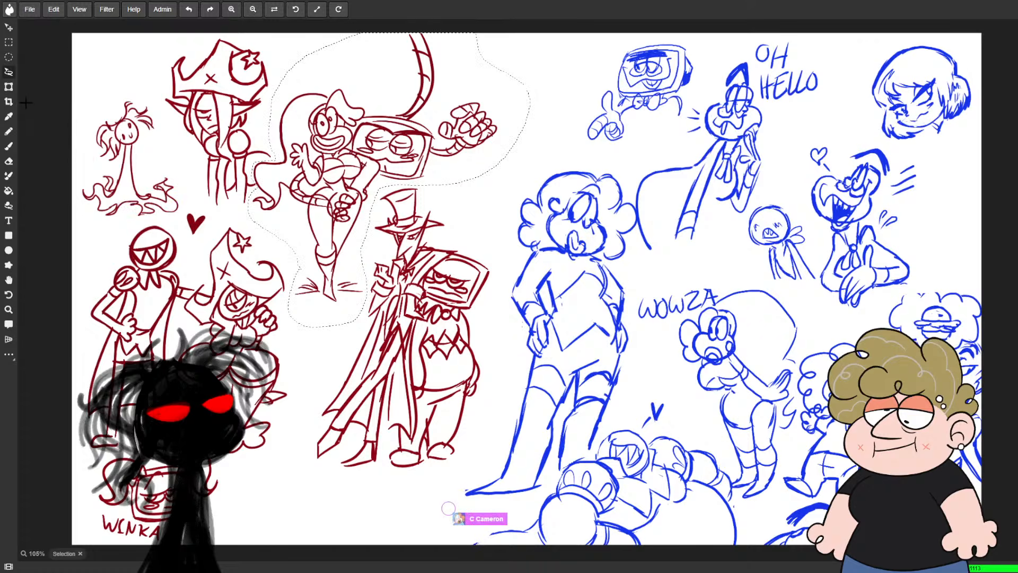
left_click(9, 87)
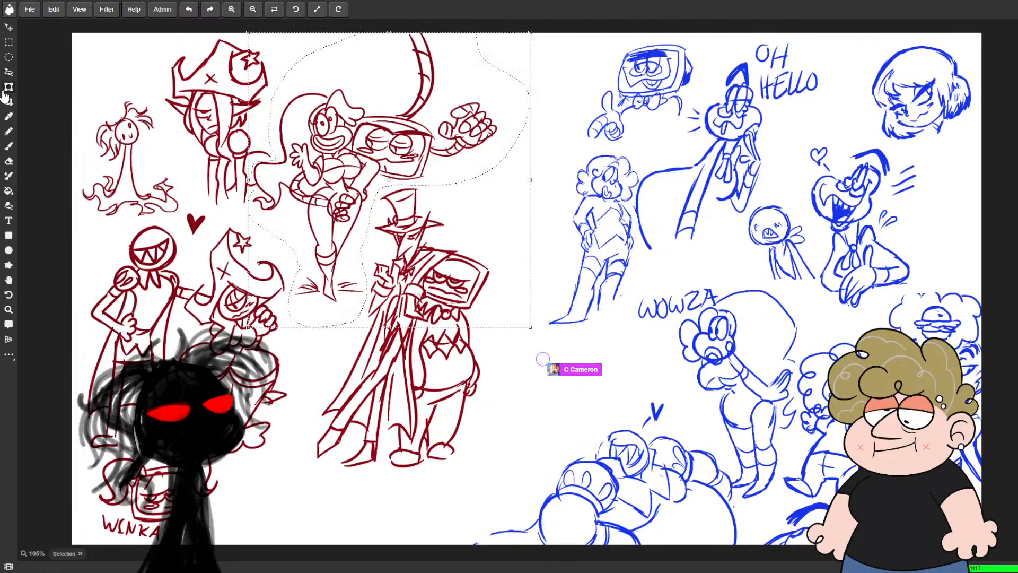
left_click_drag(248, 327, 275, 291)
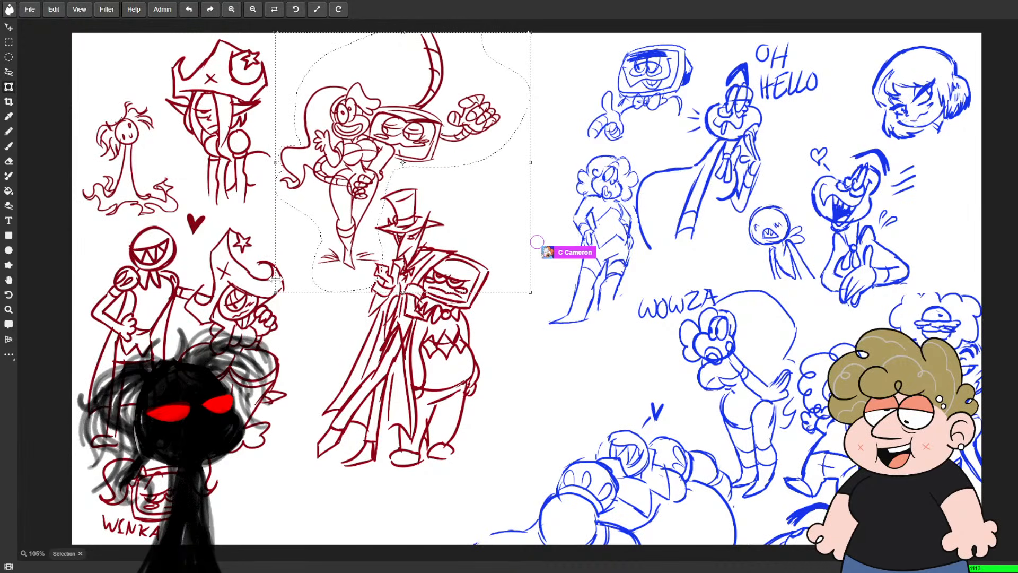
left_click_drag(435, 86, 427, 77)
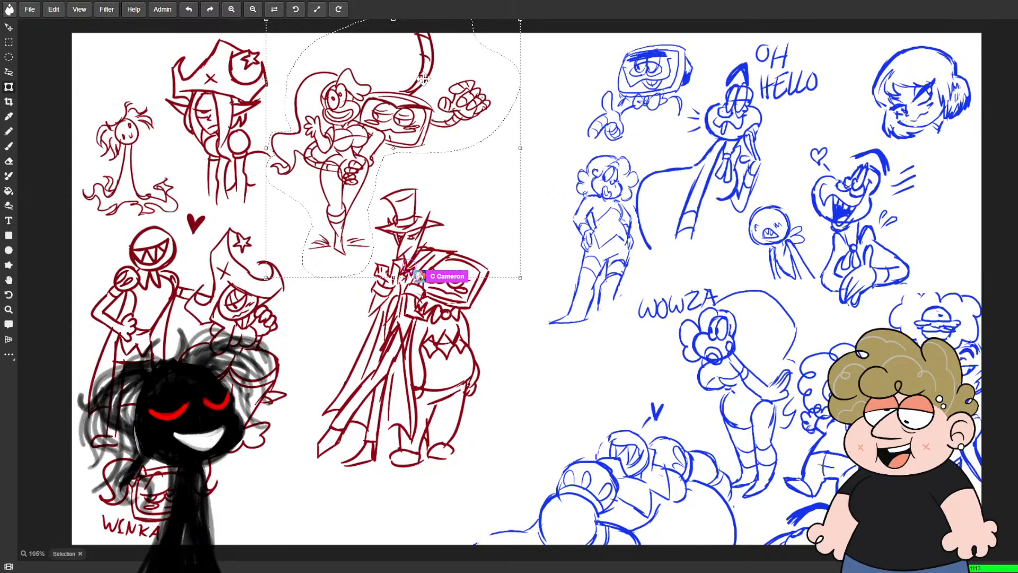
left_click(9, 47)
left_click(249, 275)
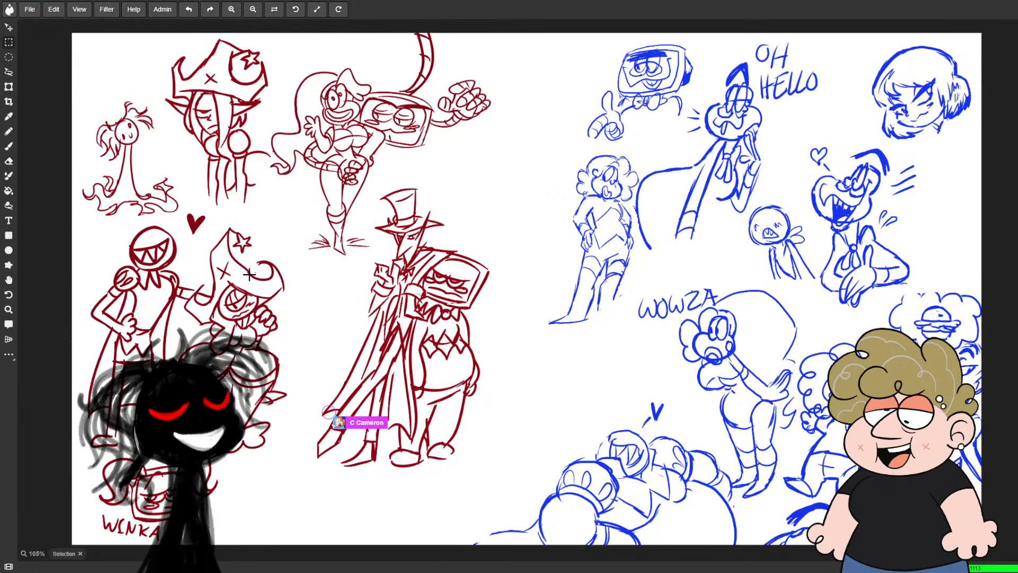
key("b")
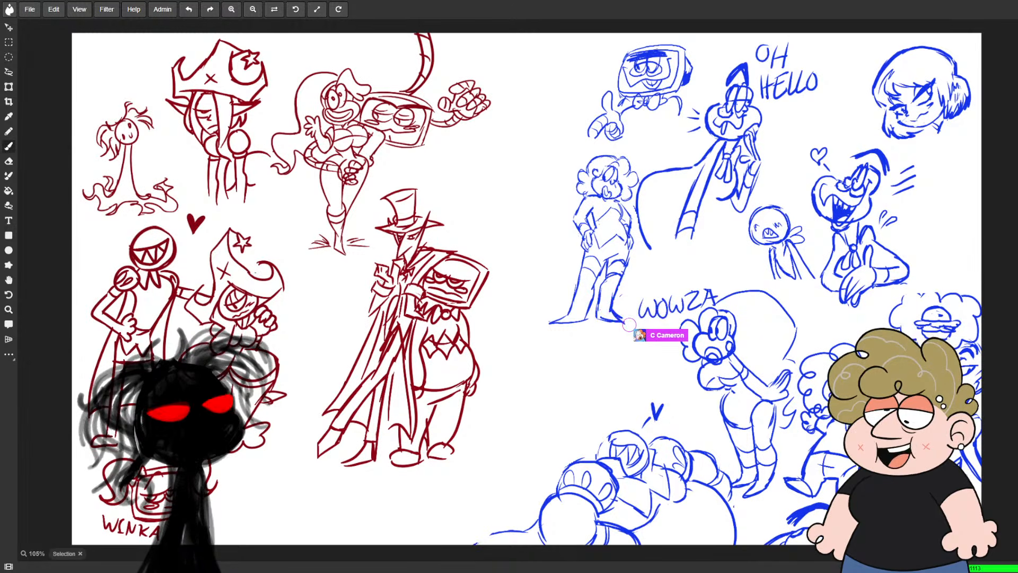
- Lasso the caped man and his TV-headed companion, move them up toward the couple above, and clear the selection
key("l")
mouse_move(330, 350)
left_mouse_down()
mouse_move(291, 432)
mouse_move(498, 197)
mouse_move(376, 239)
mouse_move(335, 344)
left_mouse_up()
mouse_move(416, 255)
left_mouse_down()
mouse_move(402, 232)
mouse_move(387, 262)
mouse_move(417, 224)
left_mouse_up()
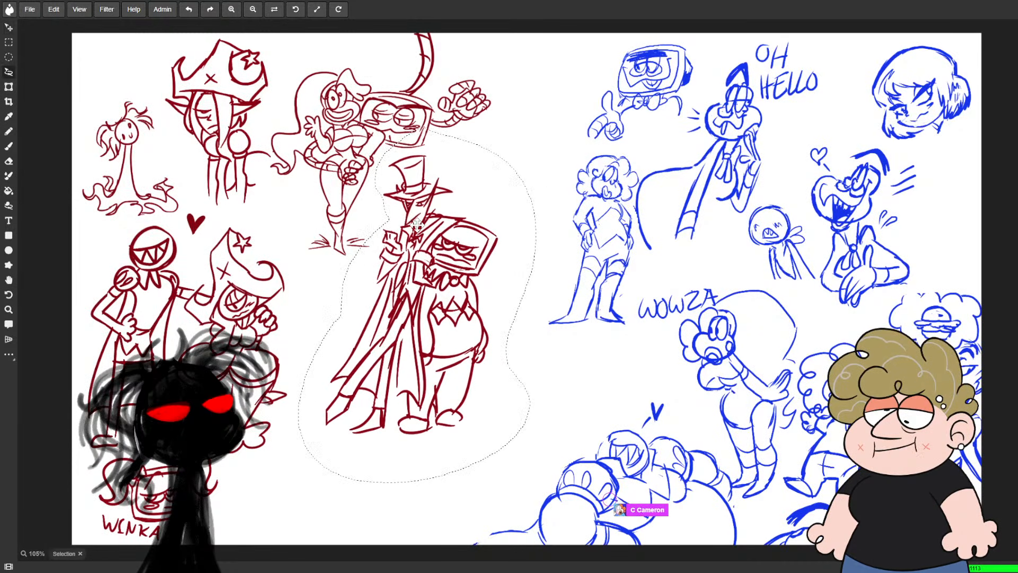
key("ctrl+d")
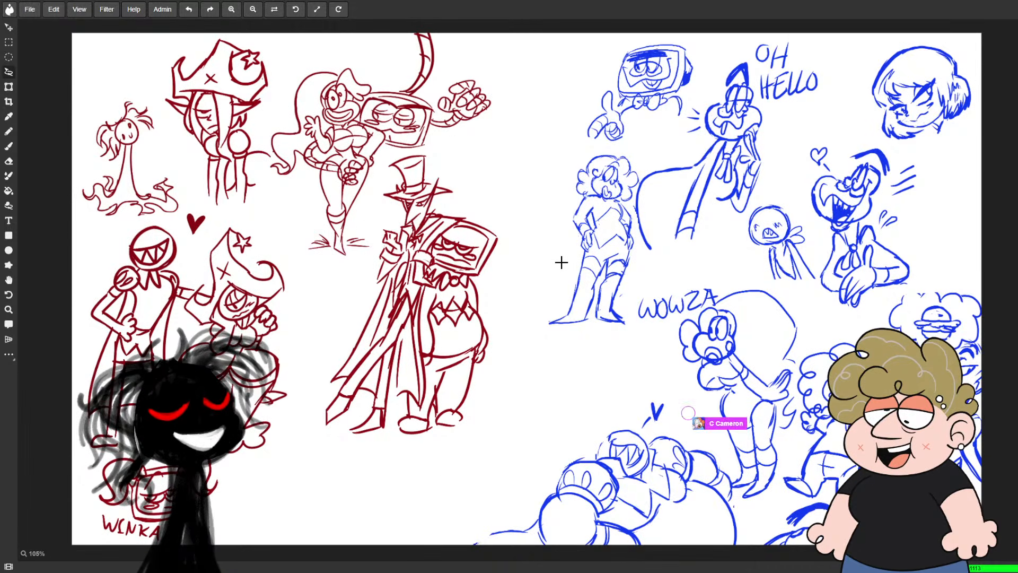
- Draw a pair of half-lidded eyes with arched upper lids in the empty space beside the TV-headed man's raised hand
key("b")
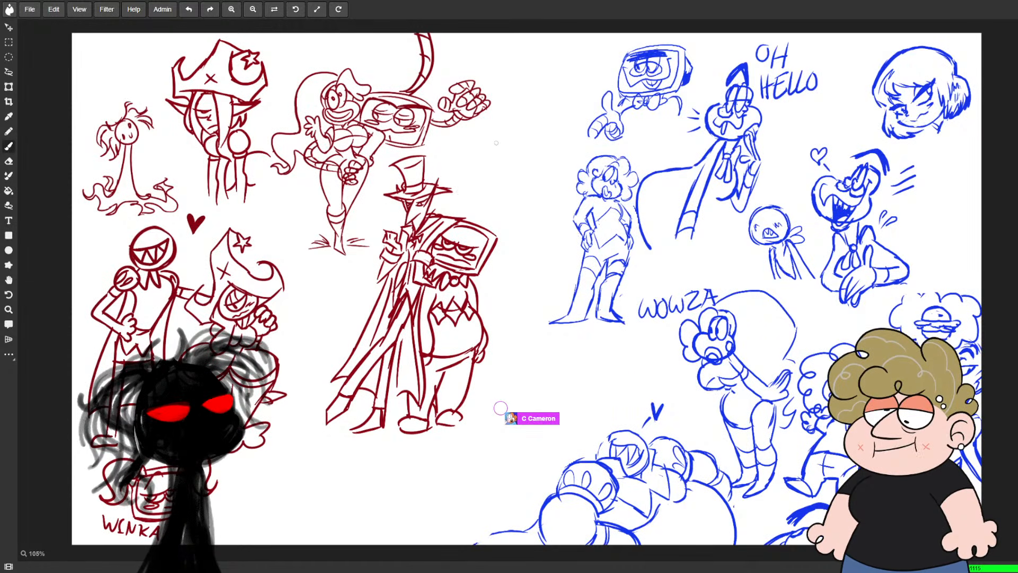
left_click_drag(479, 142, 524, 139)
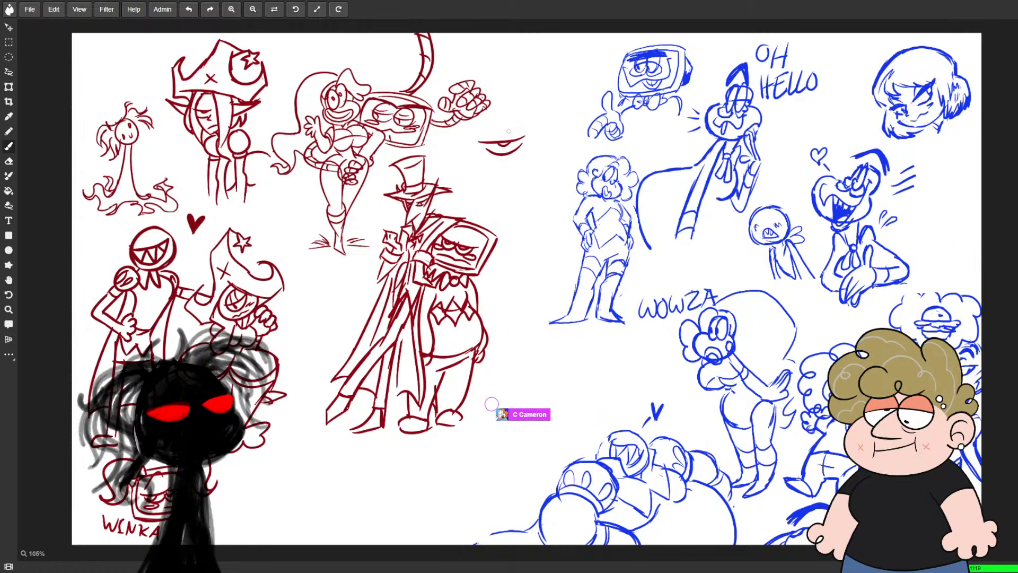
mouse_move(486, 134)
left_mouse_down()
mouse_move(517, 114)
mouse_move(564, 139)
left_mouse_up()
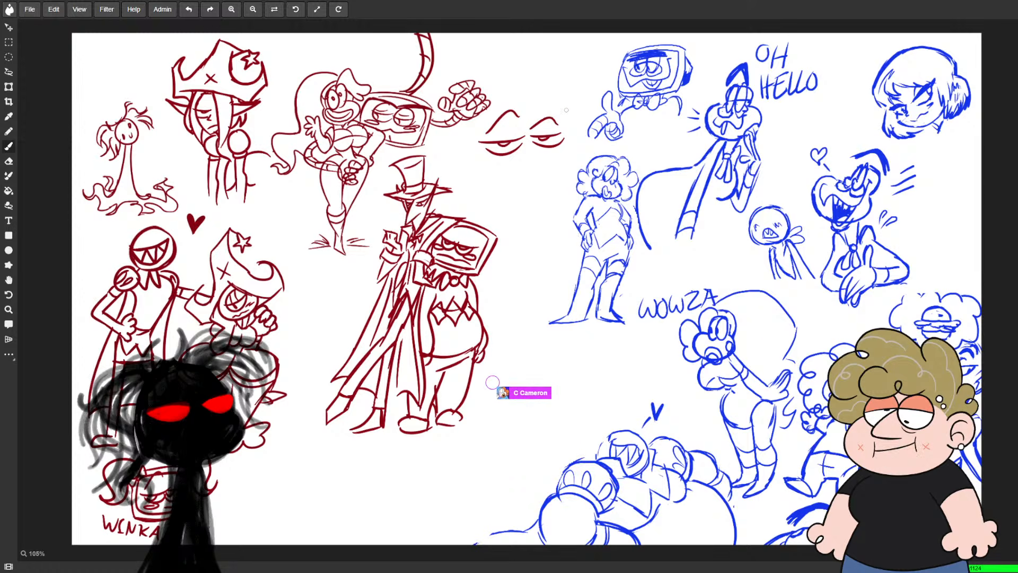
- Draw a pointed nose, freckles and a wide rounded jawline around the half-lidded eyes
left_click_drag(533, 148, 548, 184)
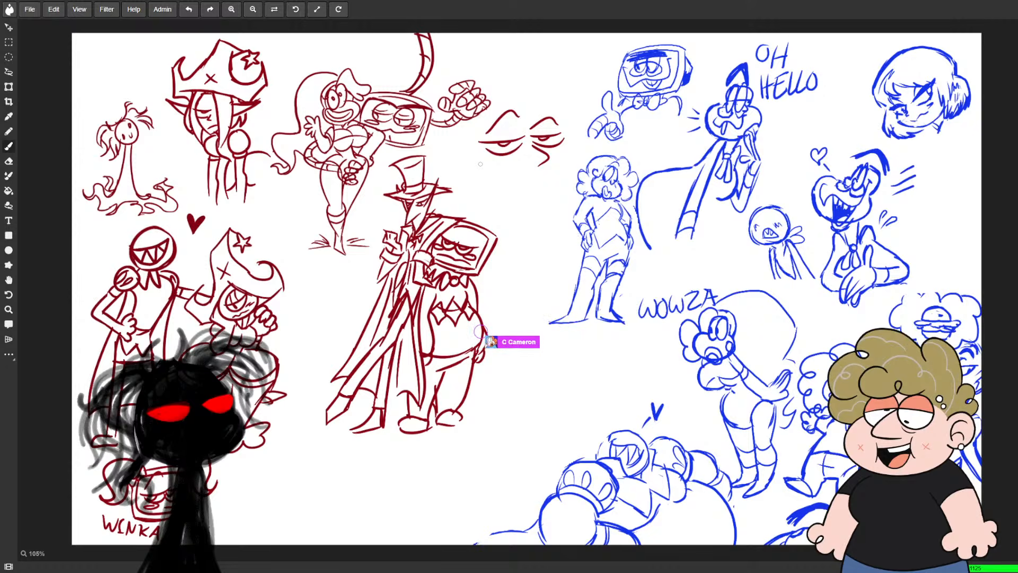
left_click_drag(562, 136, 550, 186)
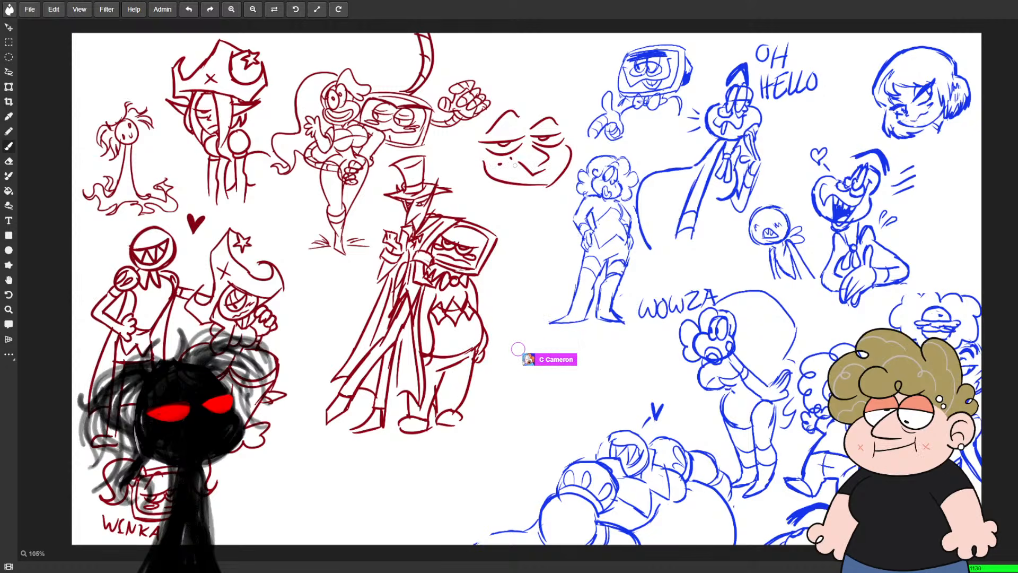
- Lasso the new face, scale it down, shift it slightly down and to the right, and clear the selection
mouse_move(535, 89)
left_mouse_down()
mouse_move(506, 106)
mouse_move(496, 197)
mouse_move(565, 94)
left_mouse_up()
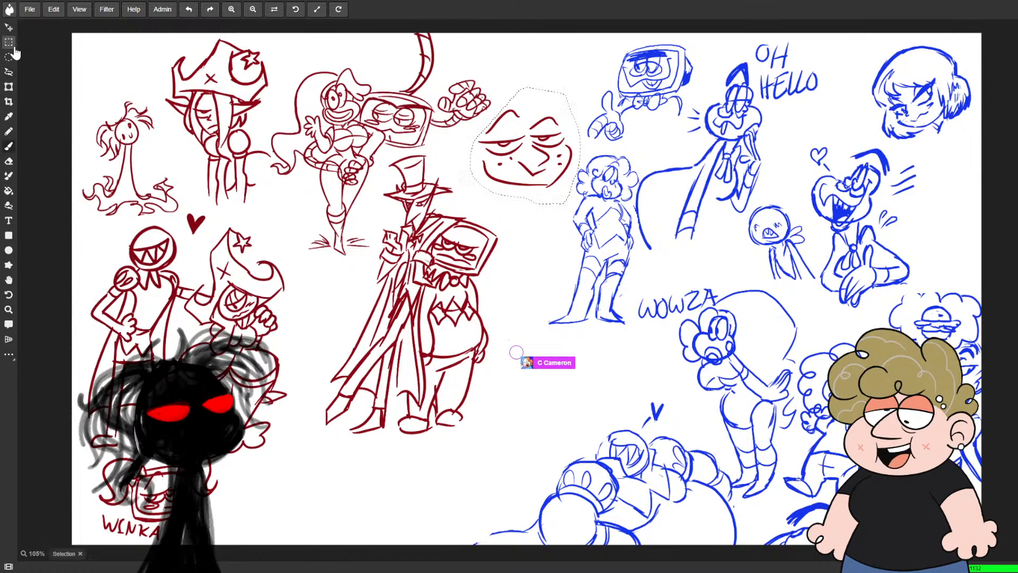
left_click(9, 87)
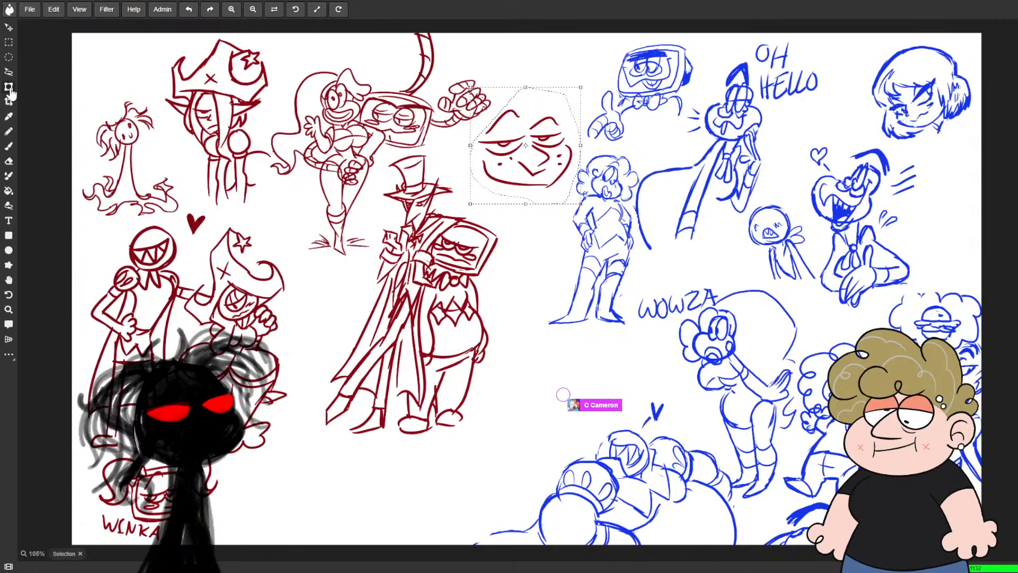
left_click_drag(580, 87, 552, 109)
mouse_move(529, 148)
left_mouse_down()
mouse_move(535, 96)
mouse_move(533, 153)
left_mouse_up()
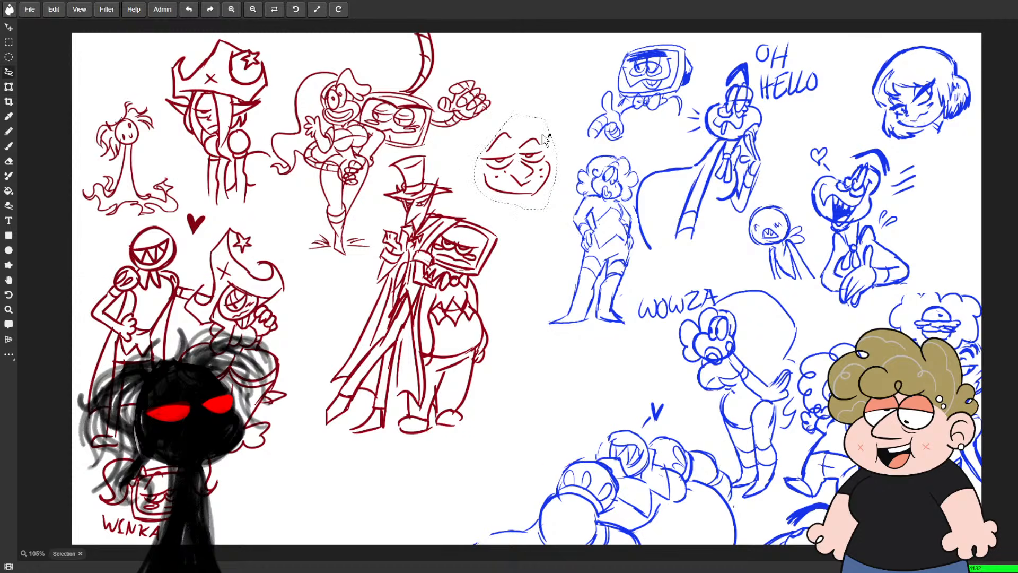
left_click(579, 97)
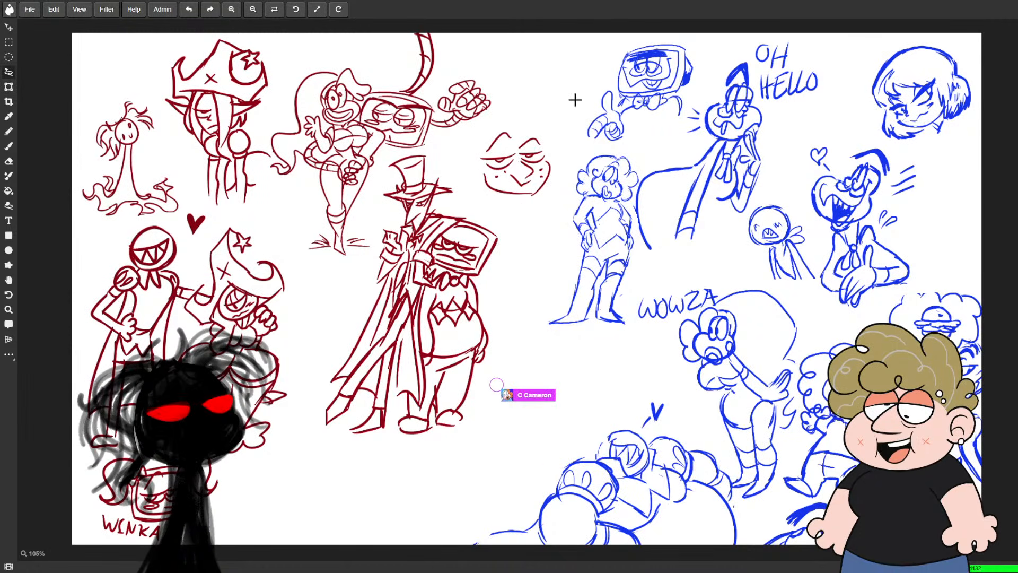
- Draw the face's ear, curly hair and earring, and redraw the arched lines above the eyes
key("b")
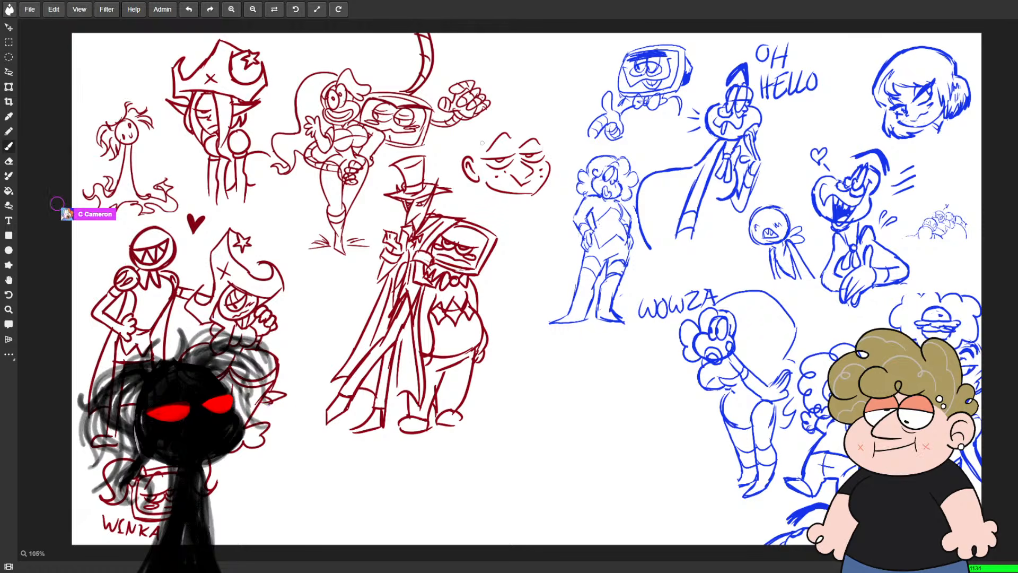
mouse_move(479, 142)
left_mouse_down()
mouse_move(491, 115)
mouse_move(551, 109)
mouse_move(566, 143)
left_mouse_up()
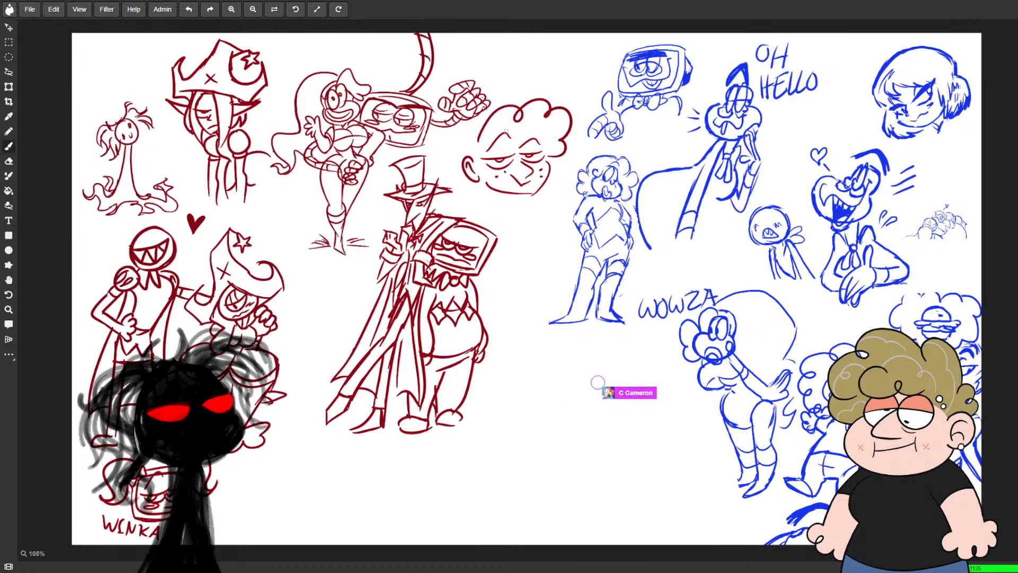
left_click_drag(480, 129, 471, 157)
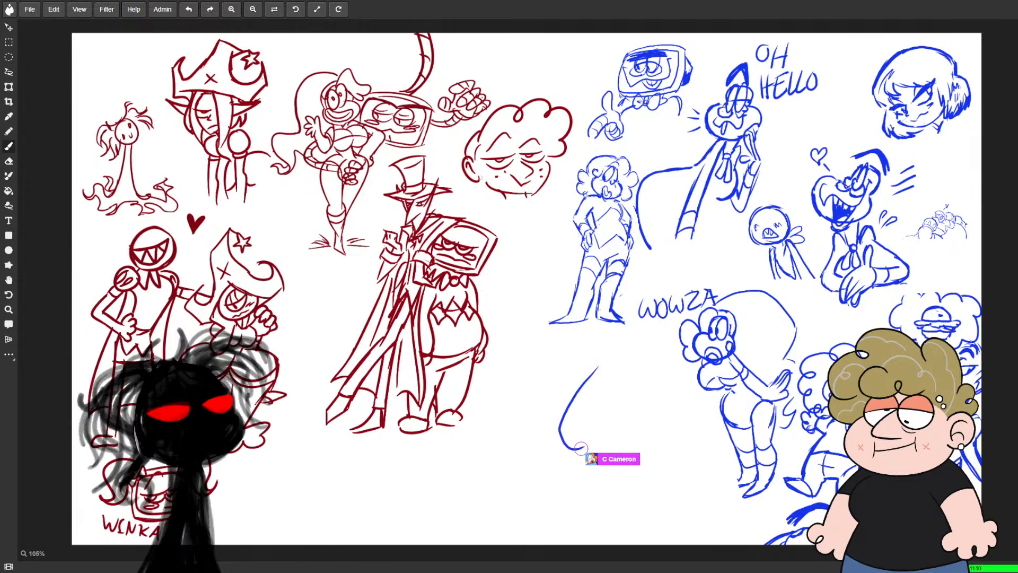
left_click_drag(481, 178, 480, 182)
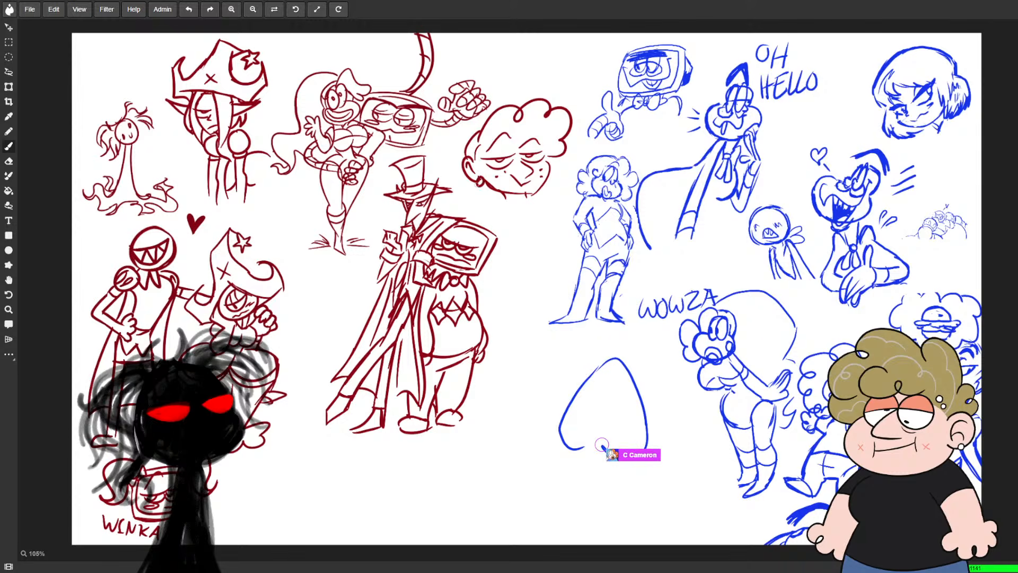
key("e")
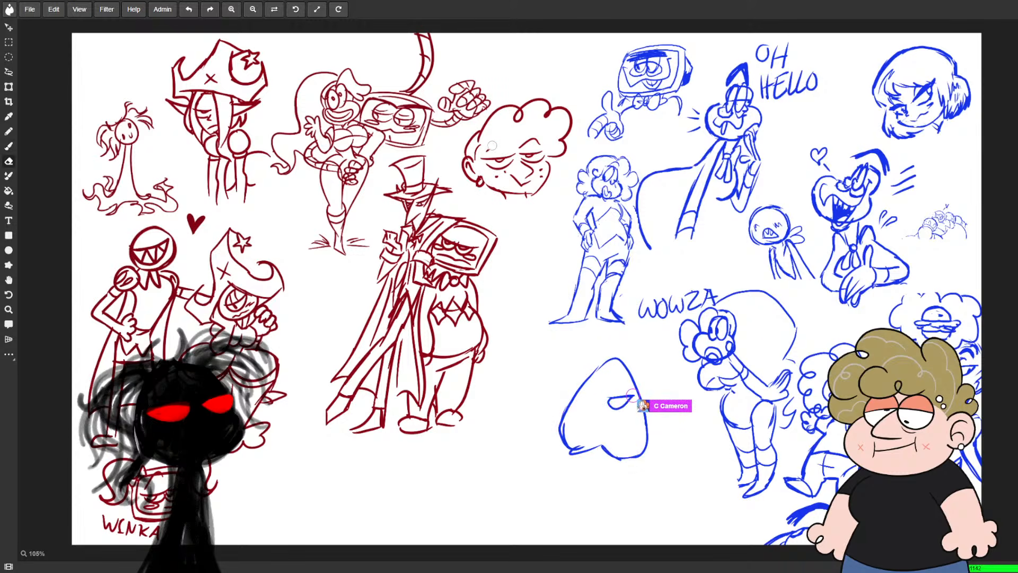
key("b")
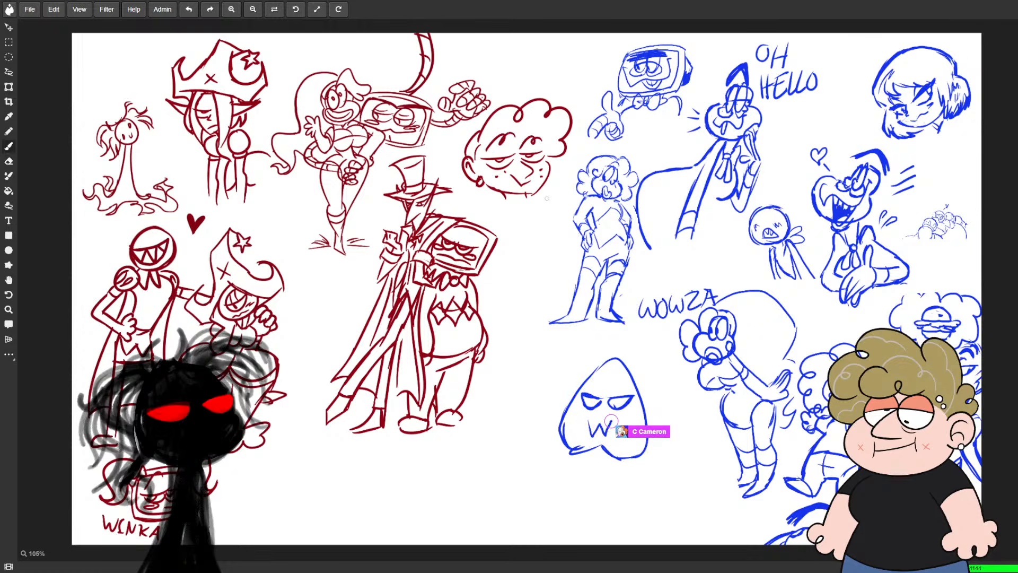
- Sketch the curly-haired character's neck, shoulders and crossed arms, and erase stray lines around the arms
left_click_drag(499, 203, 520, 253)
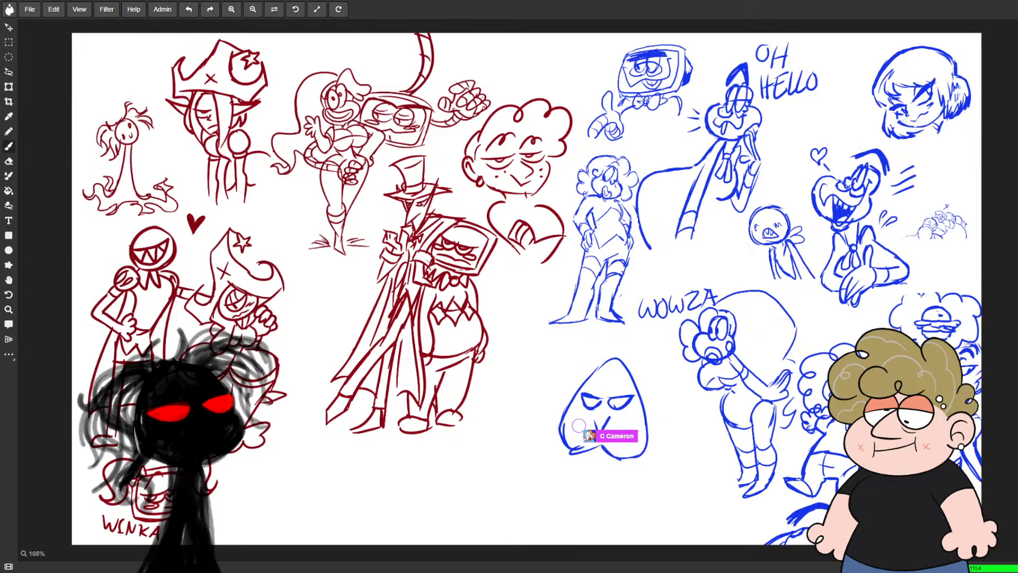
left_click_drag(510, 245, 531, 265)
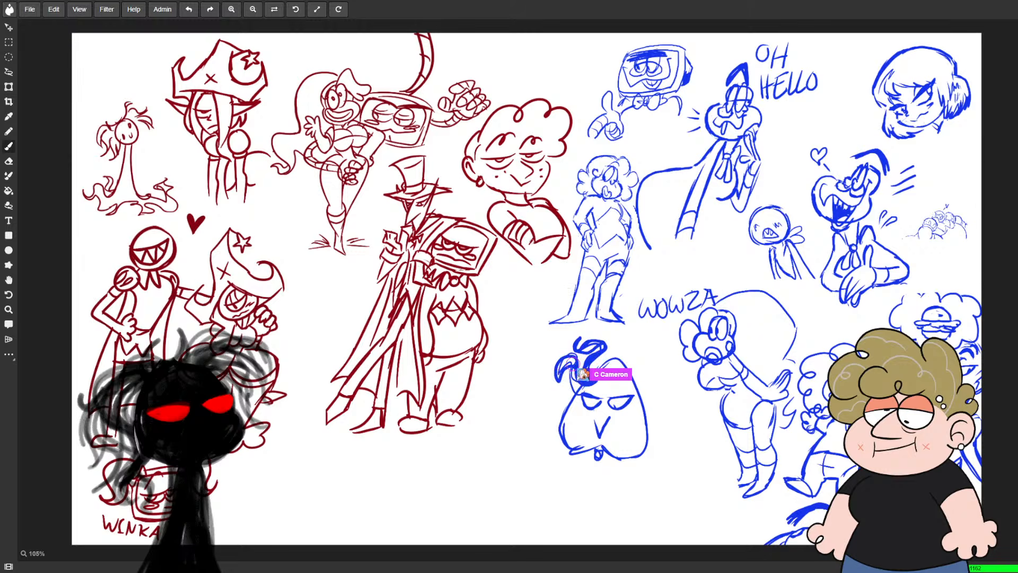
key("e")
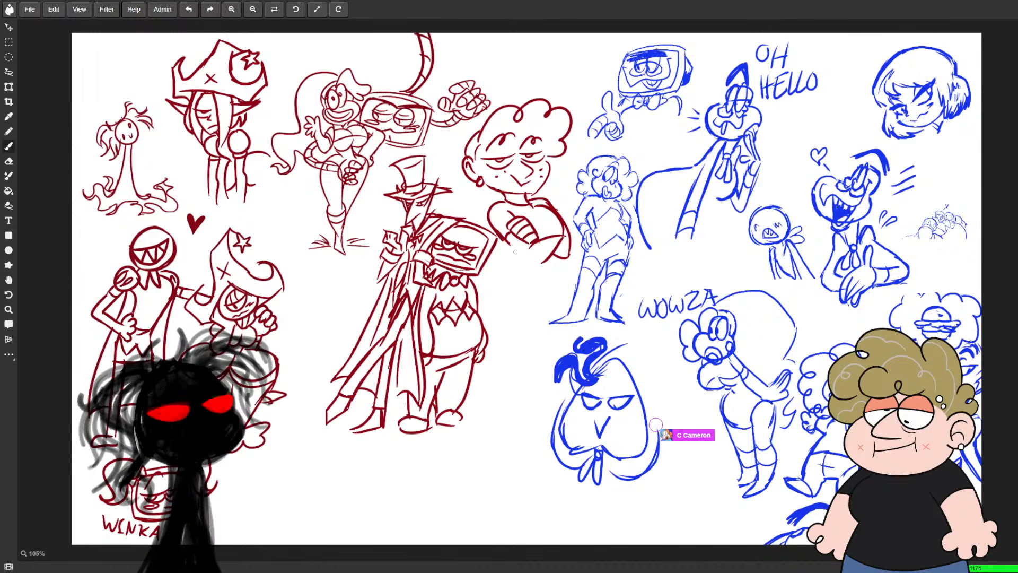
key("e")
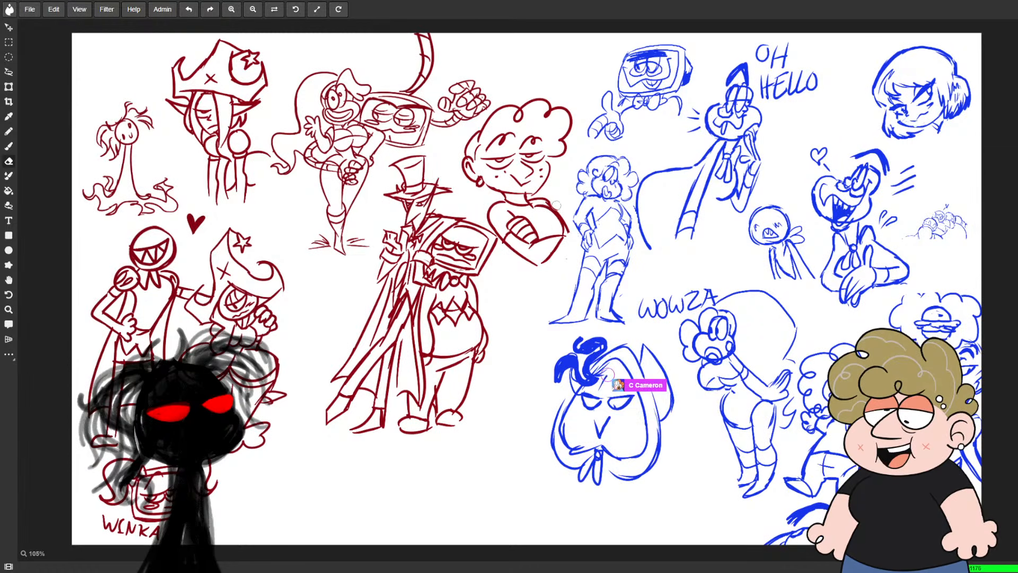
- Redraw the far elbow and forearm of the crossed arms, add the torso sides, and hatch the shirt's sleeves and chest dark
key("b")
left_click_drag(555, 251, 572, 257)
left_click_drag(566, 222, 573, 257)
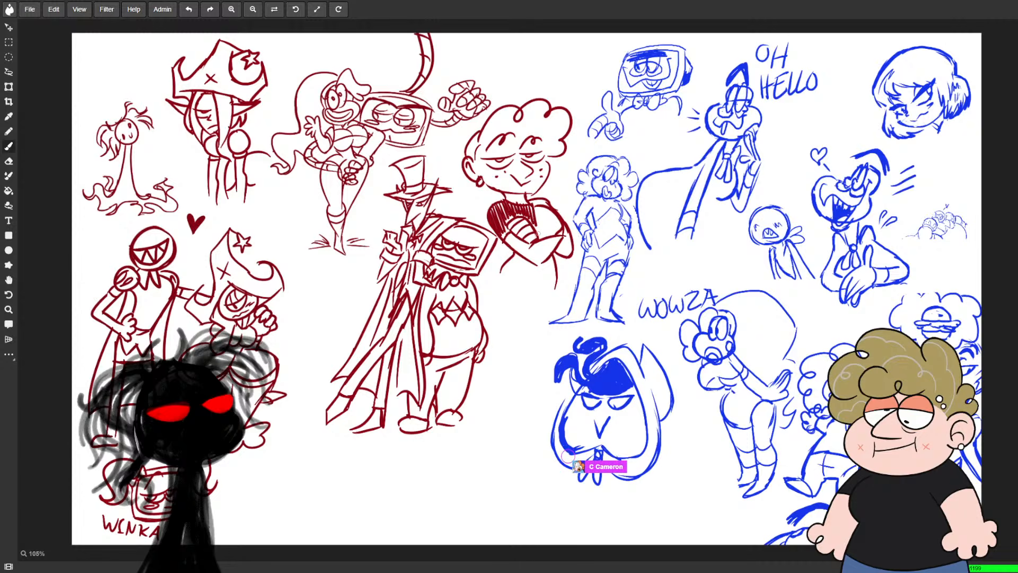
left_click_drag(542, 208, 557, 235)
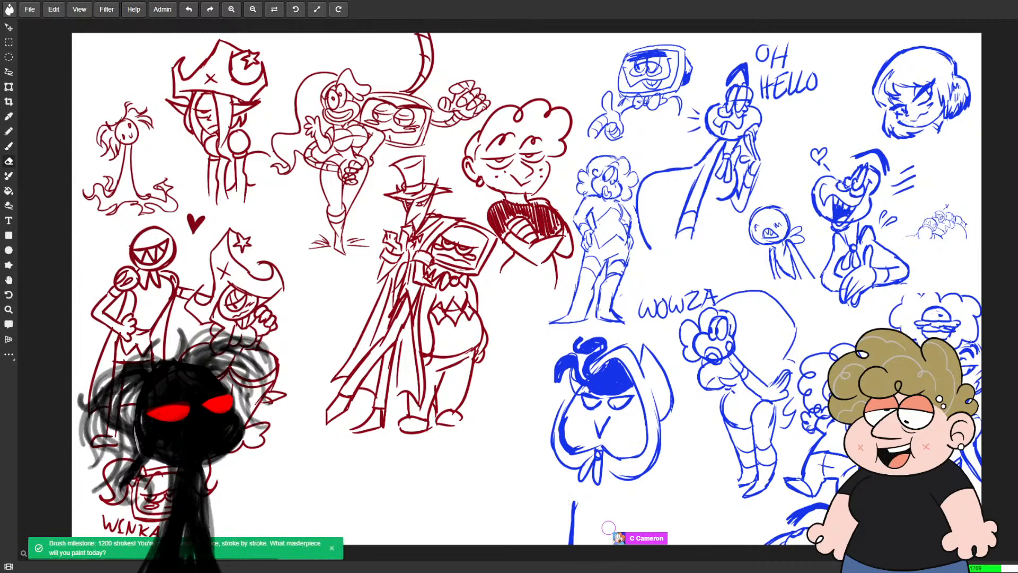
- Redraw the earring as a larger round stud, thicken the upper eyelids, and add curl strokes over the forehead
key("e")
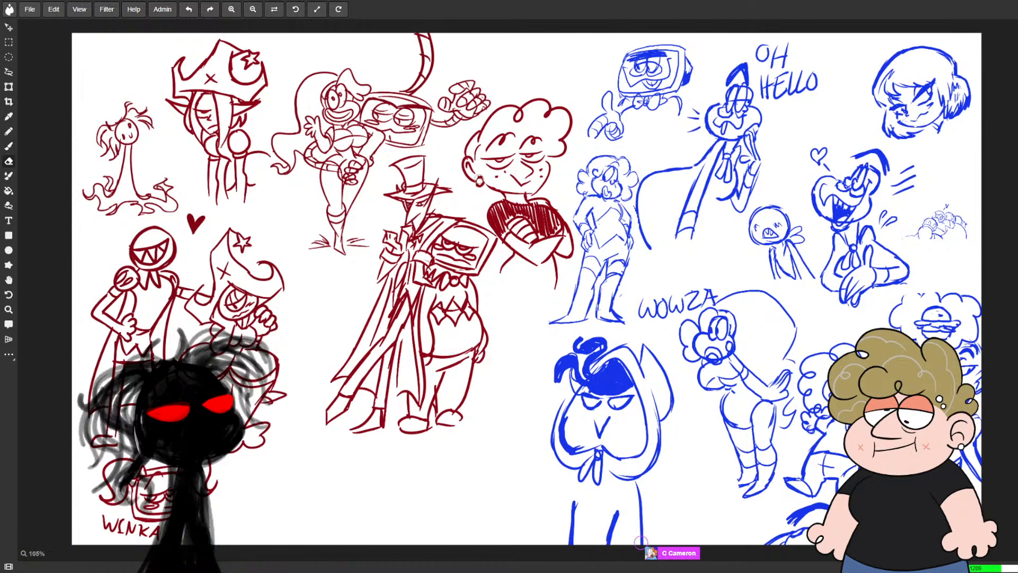
key("b")
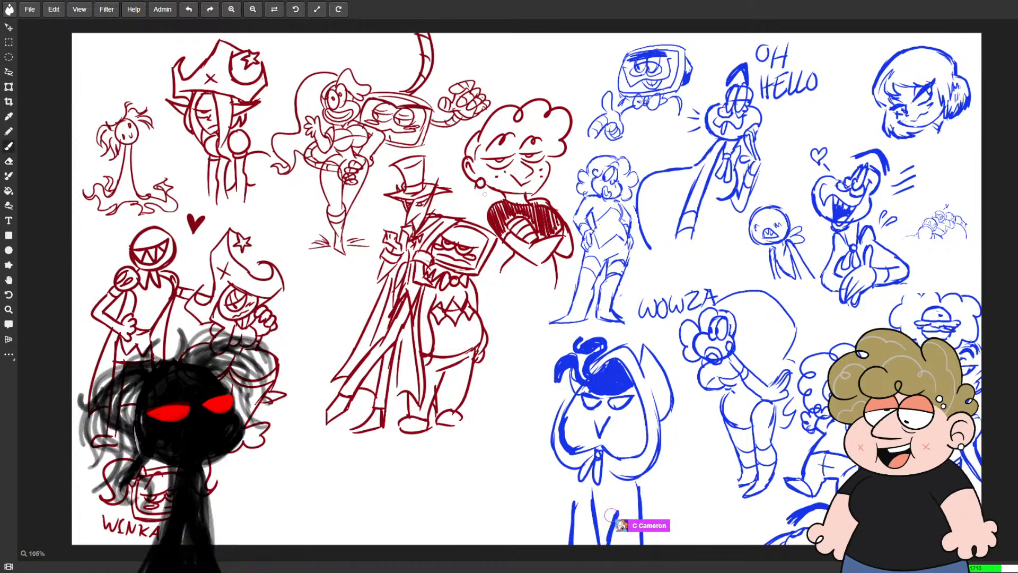
left_click_drag(476, 183, 478, 181)
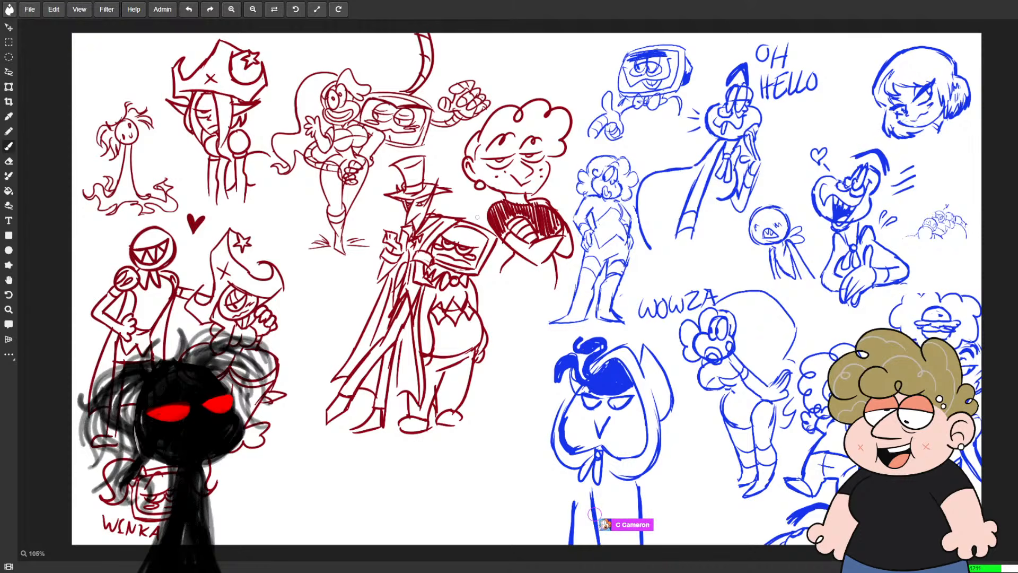
left_click_drag(539, 136, 543, 167)
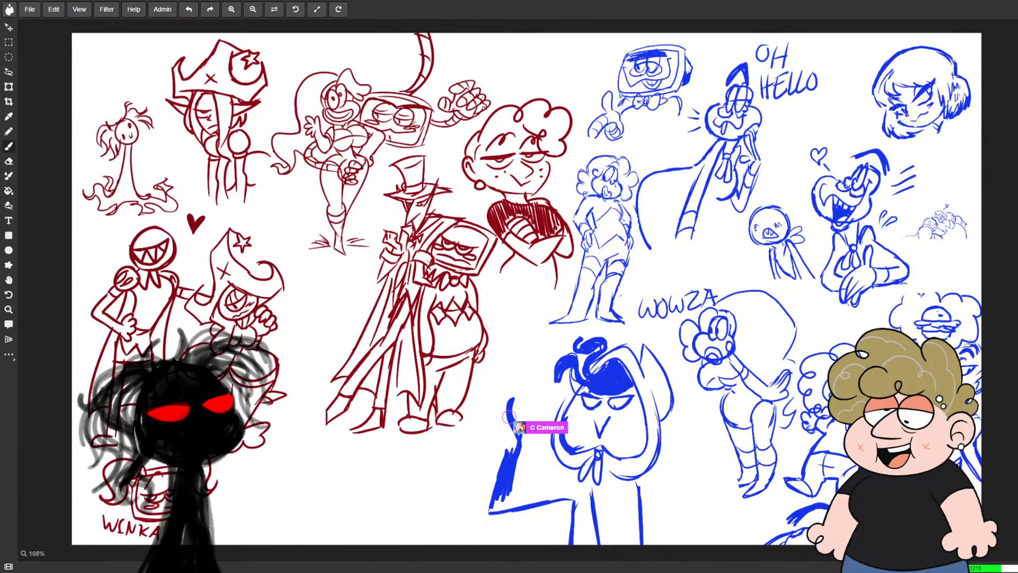
- Erase and redraw the curly-haired character's jaw and cheek line beside the freckles
key("e")
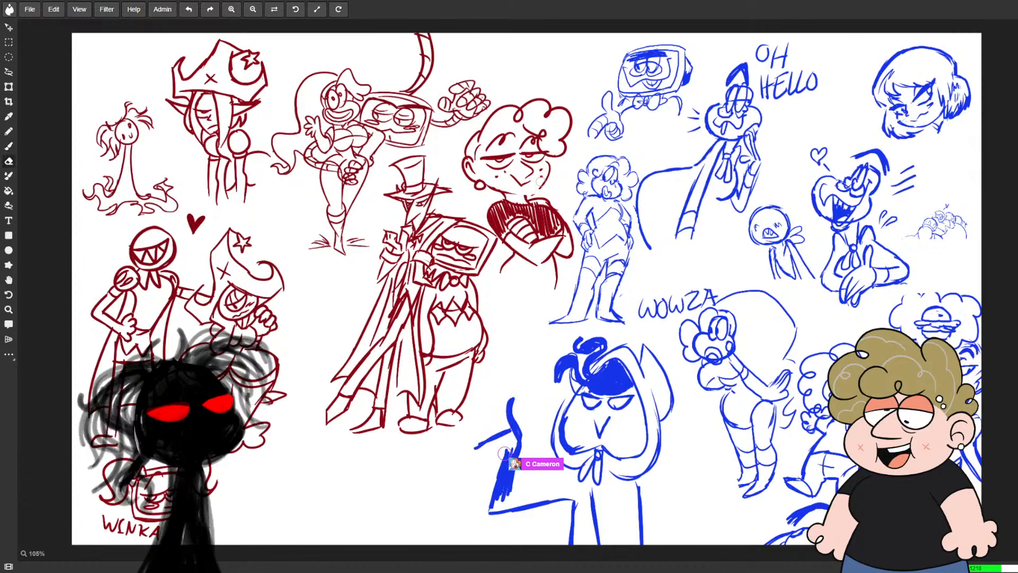
key("b")
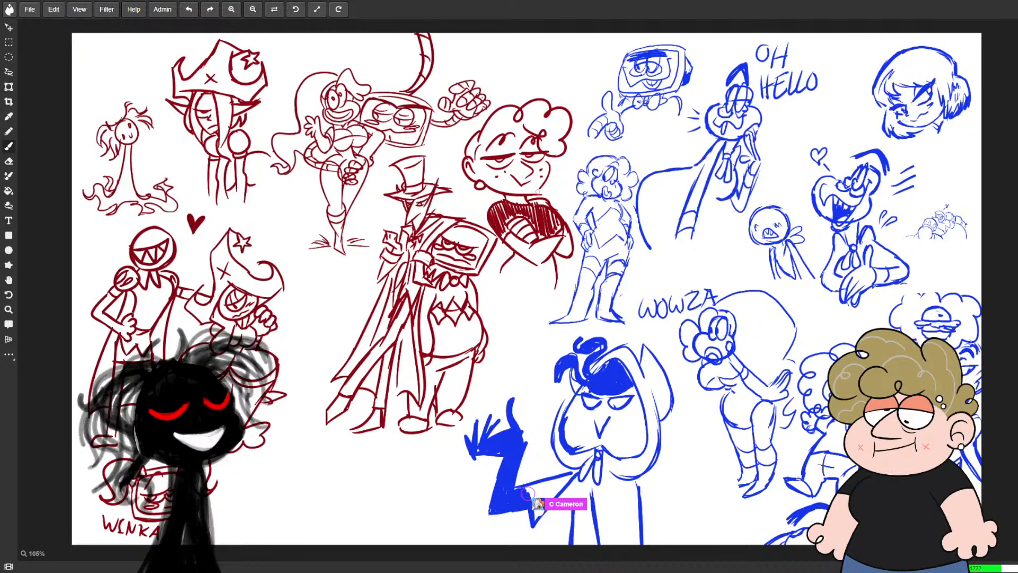
key("e")
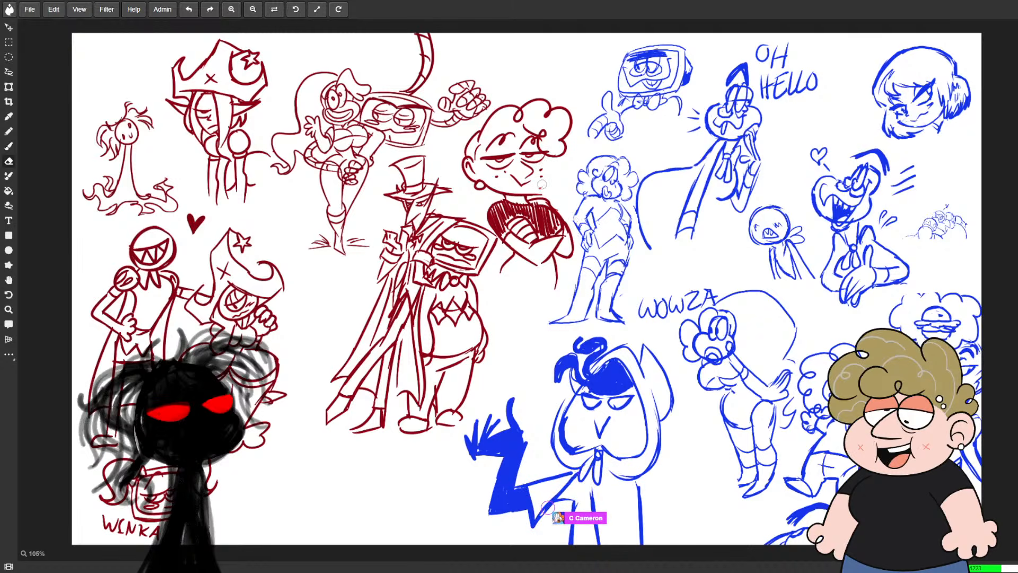
key("b")
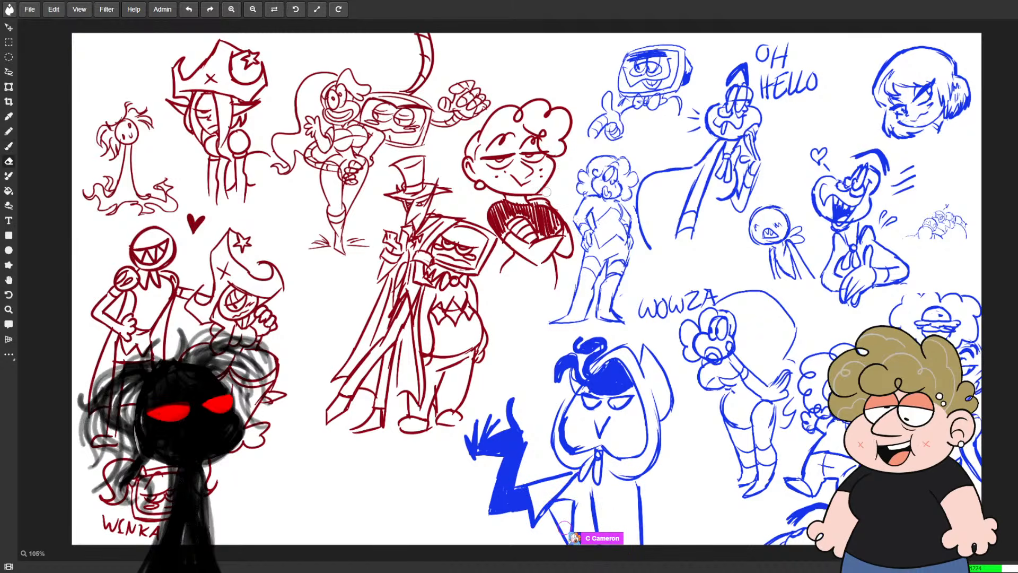
key("e")
key("b")
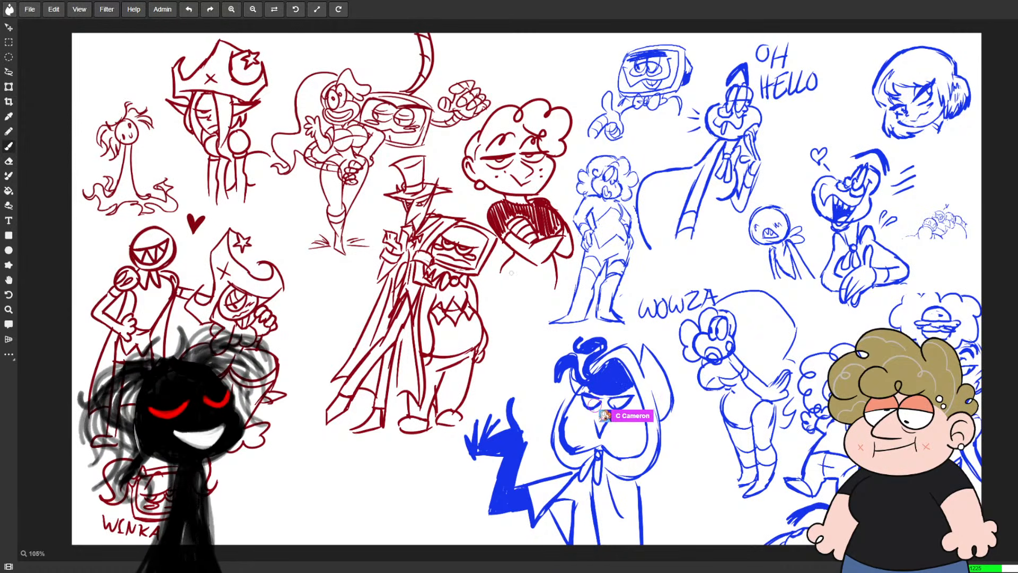
- Draw the shirt's hem below the crossed arms, hatch the lower shirt dark, and outline the hips
left_click_drag(501, 270, 568, 276)
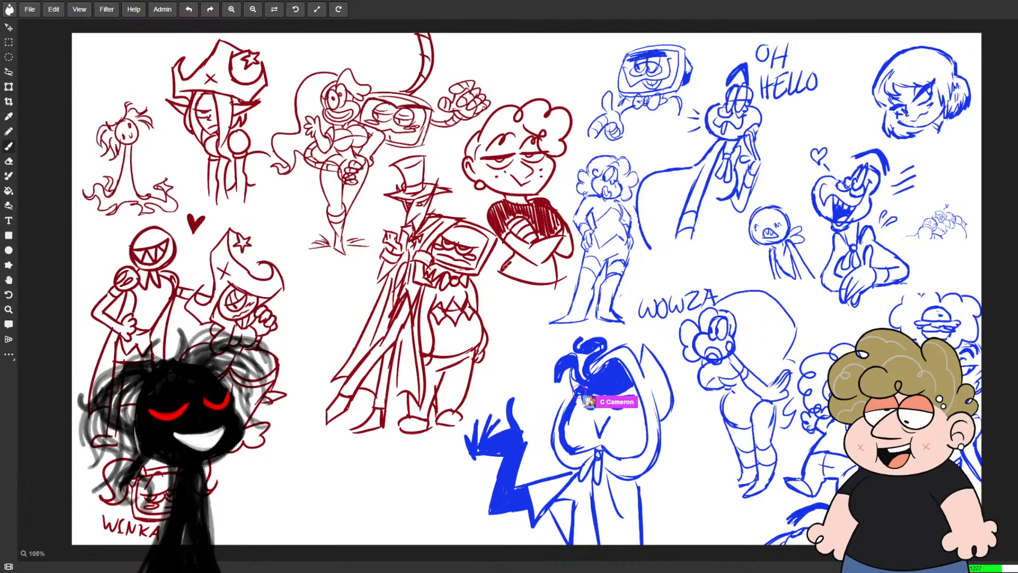
left_click_drag(504, 255, 522, 268)
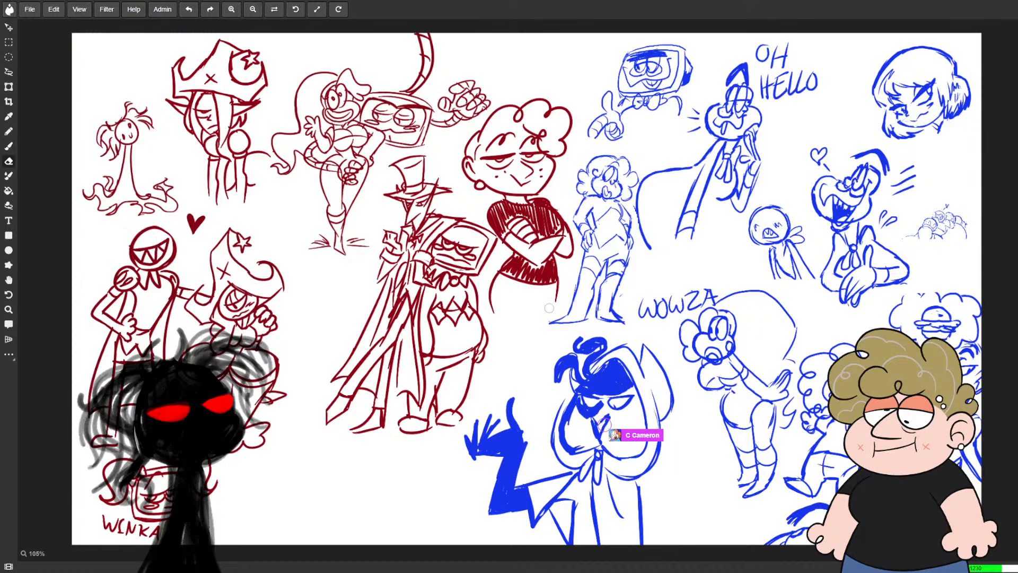
key("b")
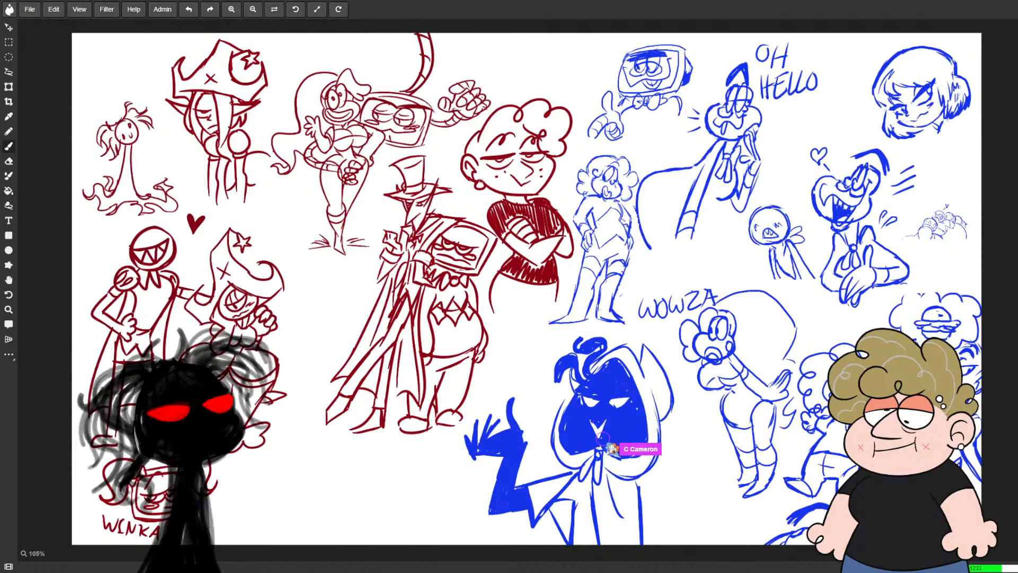
- Clean up the ear outline, add the trouser crease lines below the shirt, and redraw the outer hip line
key("e")
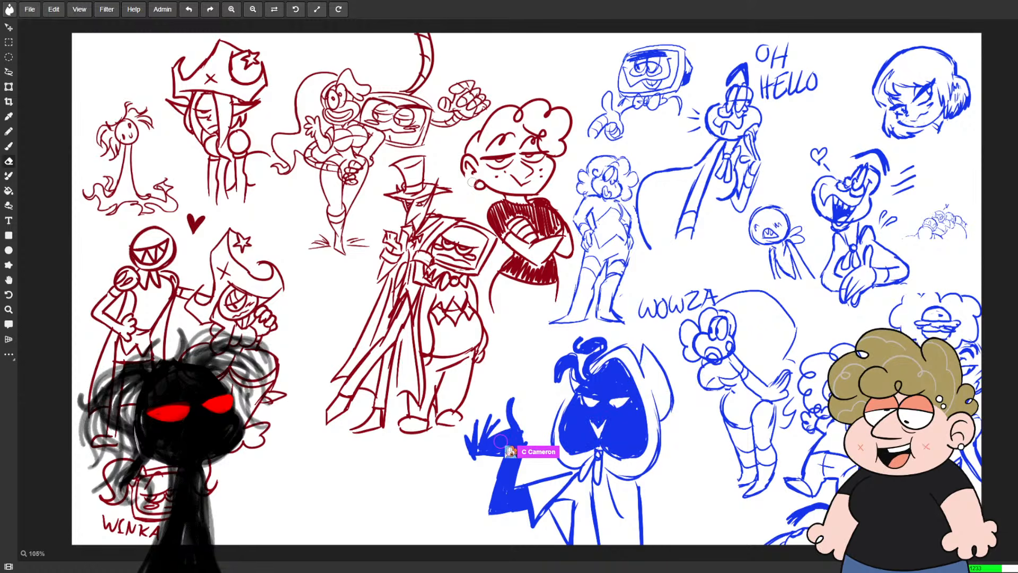
key("b")
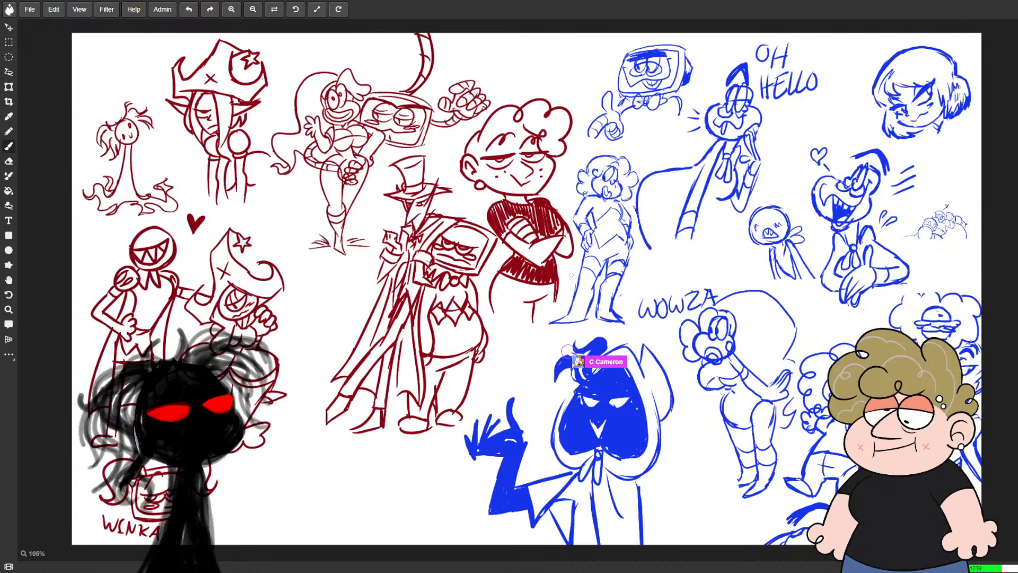
key("e")
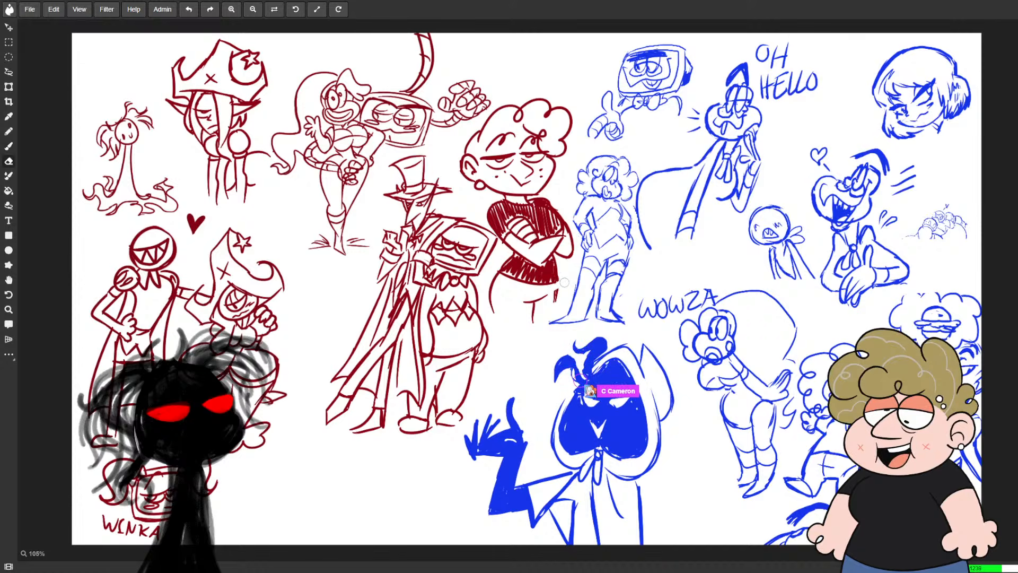
key("b")
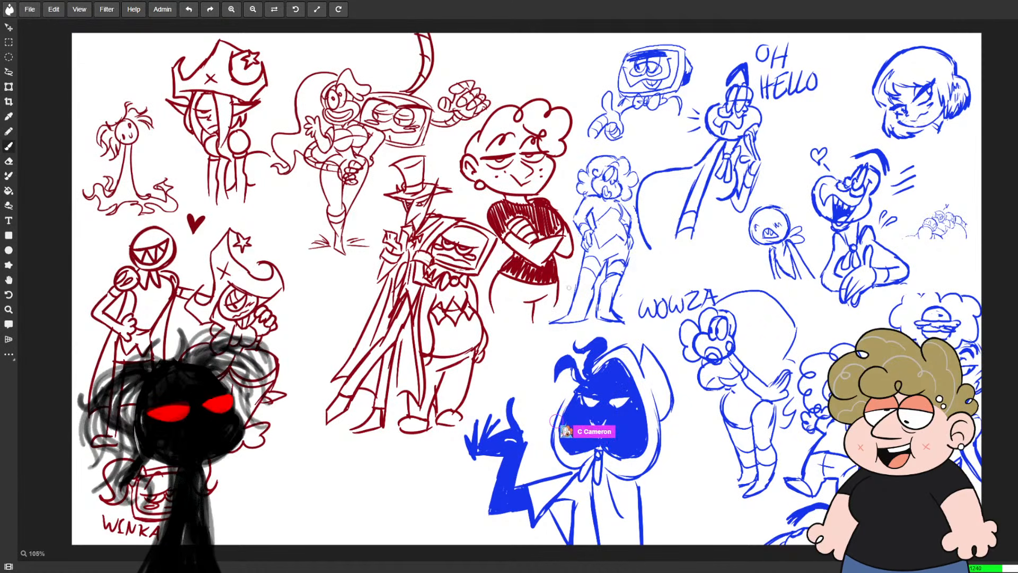
key("e")
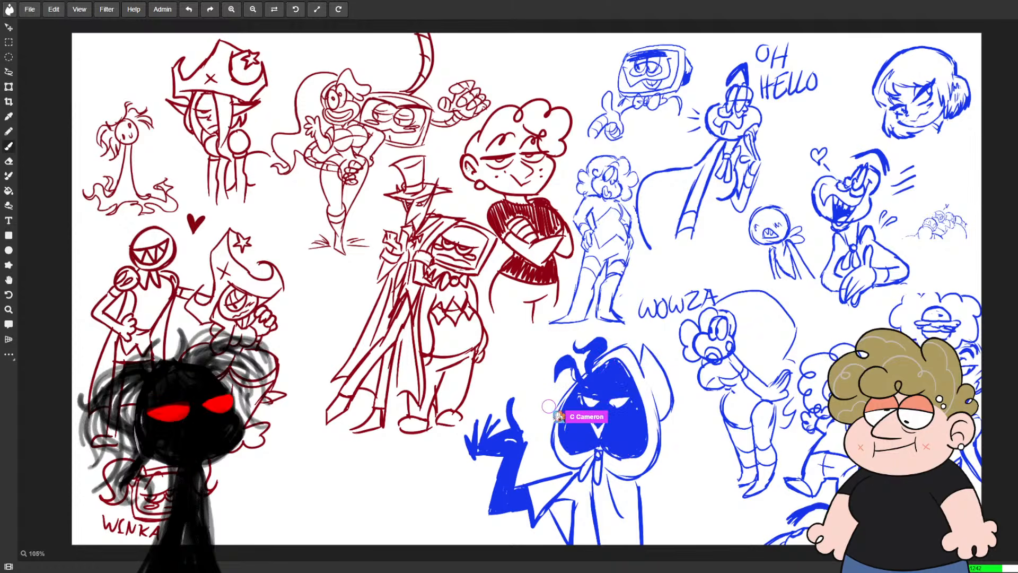
- Sketch a heart-shaped frog head with a pointed chin and small bulging eyes below the tall hatted couple in dark red
key("e")
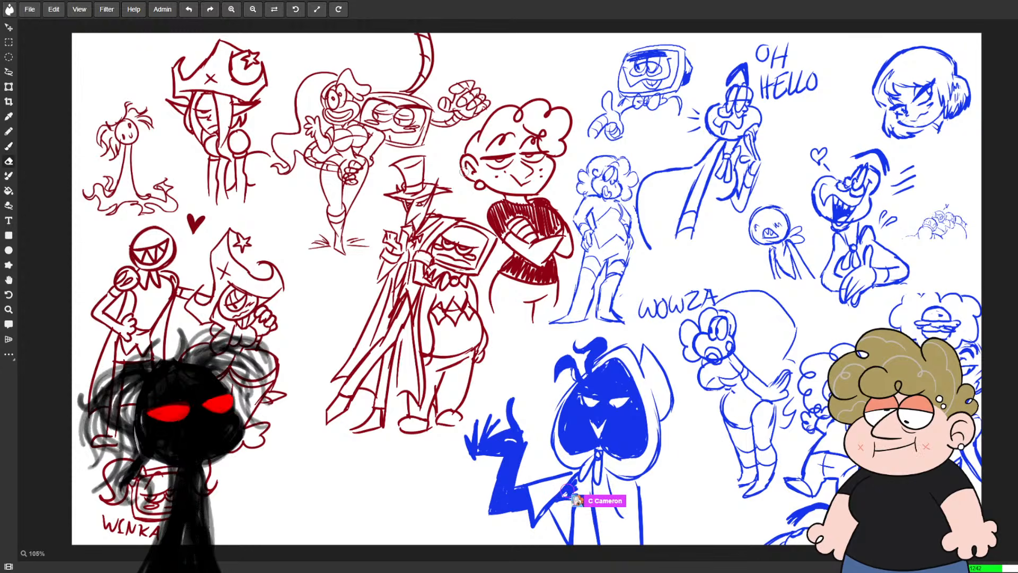
key("b")
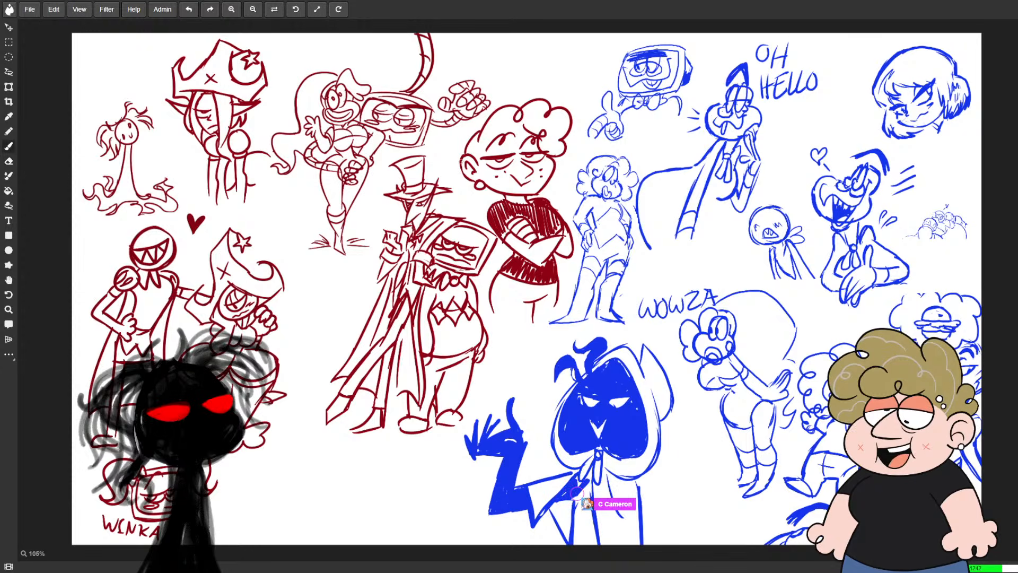
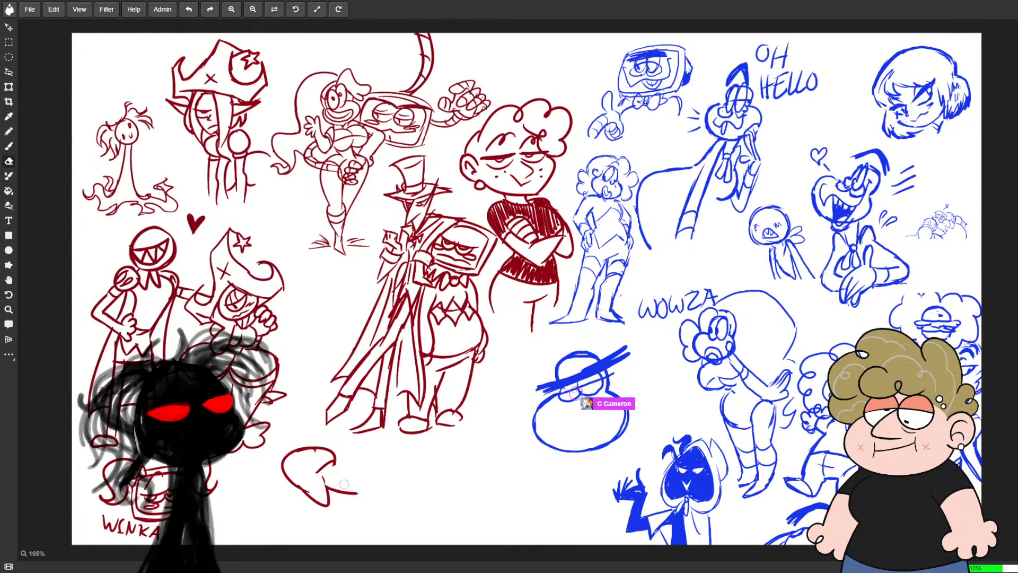
left_click_drag(308, 495, 324, 478)
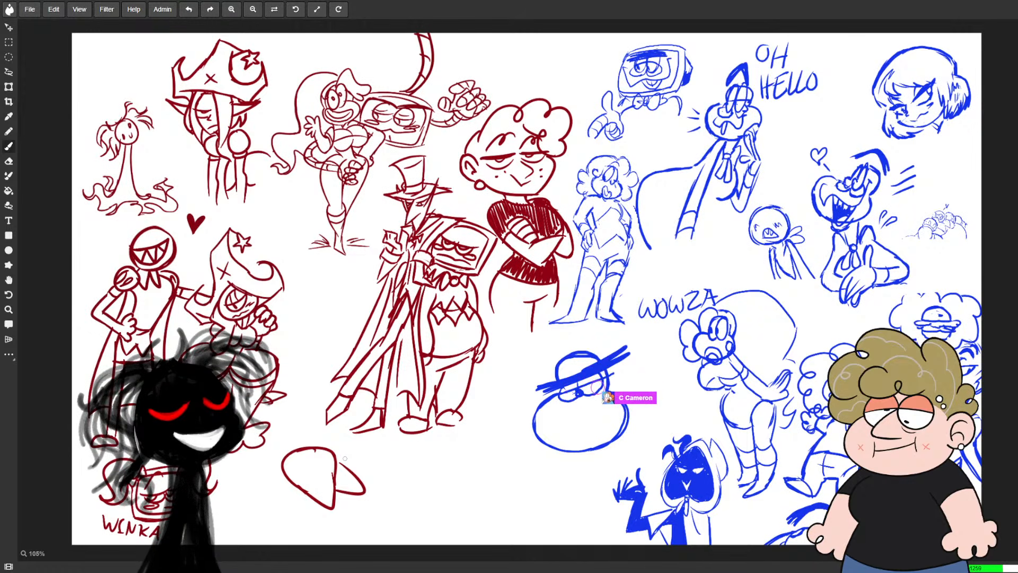
mouse_move(301, 451)
left_mouse_down()
mouse_move(303, 476)
mouse_move(302, 451)
left_mouse_up()
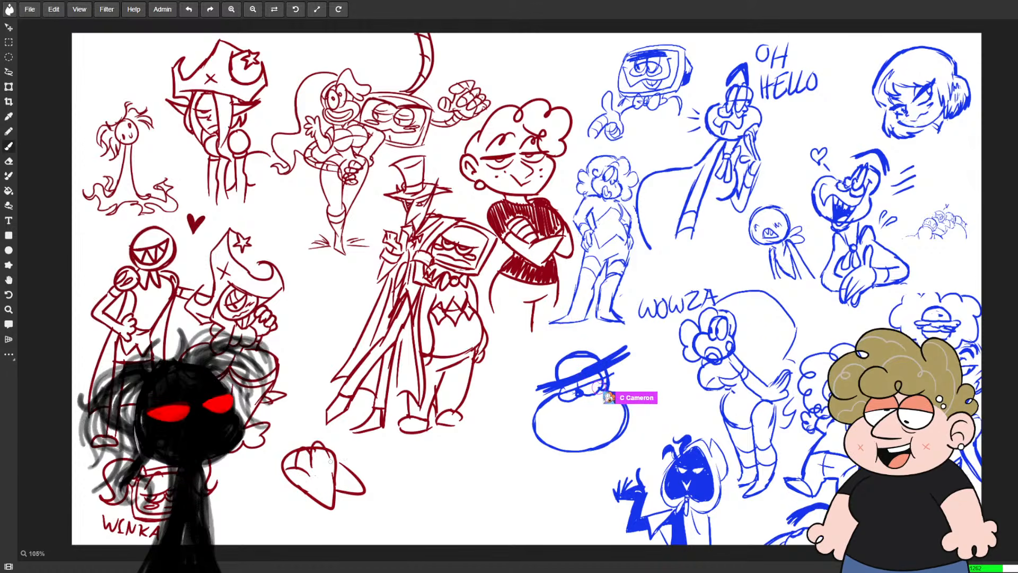
key("e")
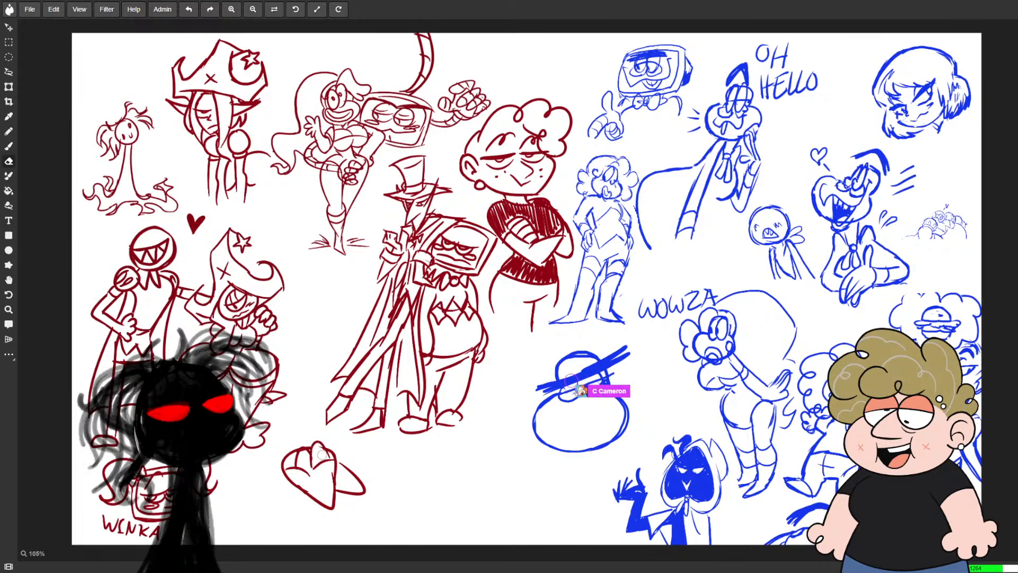
key("b")
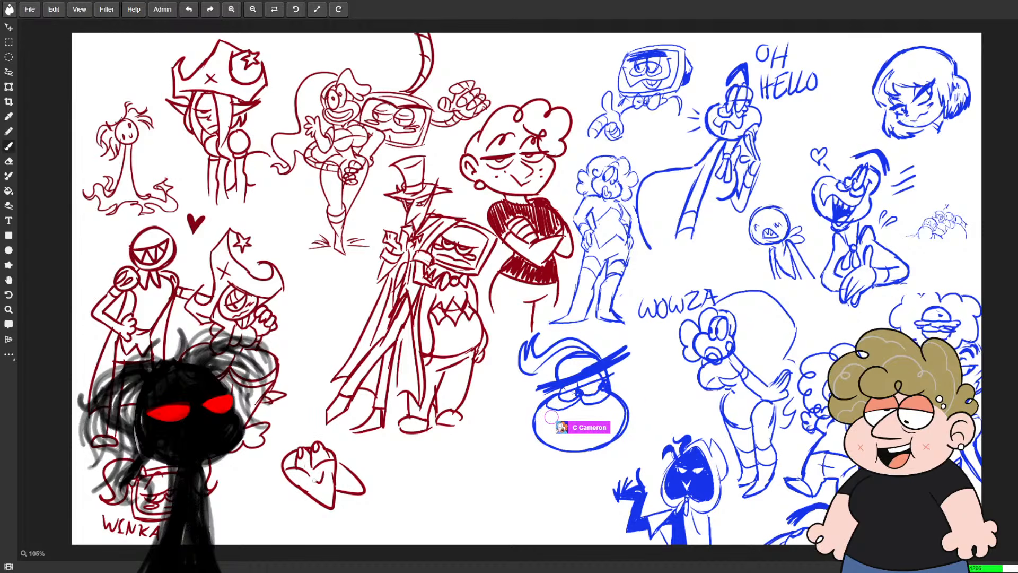
- Draw the frog's wide grin, erase the wedge beside its face, and sketch the cheek and slanted body lines
mouse_move(298, 470)
left_mouse_down()
mouse_move(324, 489)
mouse_move(327, 473)
mouse_move(312, 500)
mouse_move(324, 506)
mouse_move(335, 504)
left_mouse_up()
key("e")
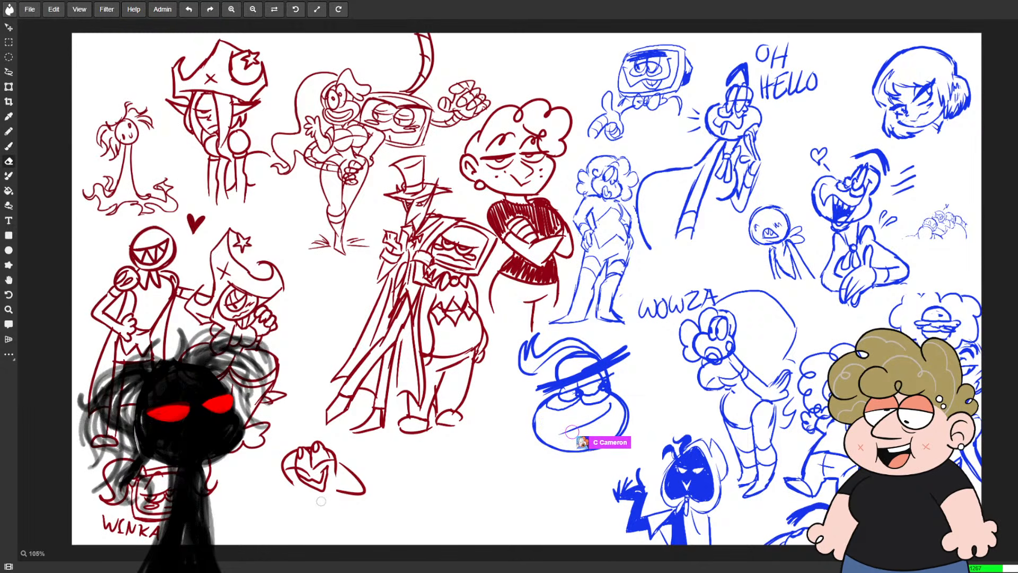
key("b")
mouse_move(340, 459)
left_mouse_down()
mouse_move(354, 486)
mouse_move(338, 456)
mouse_move(339, 478)
mouse_move(351, 453)
mouse_move(360, 476)
mouse_move(338, 498)
left_mouse_up()
key("e")
key("b")
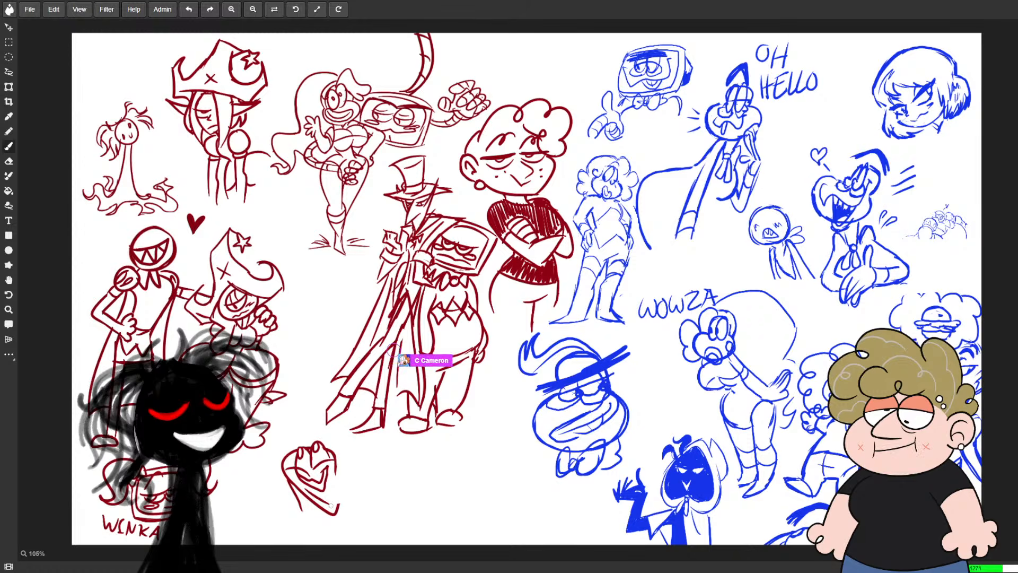
left_click_drag(345, 469, 348, 498)
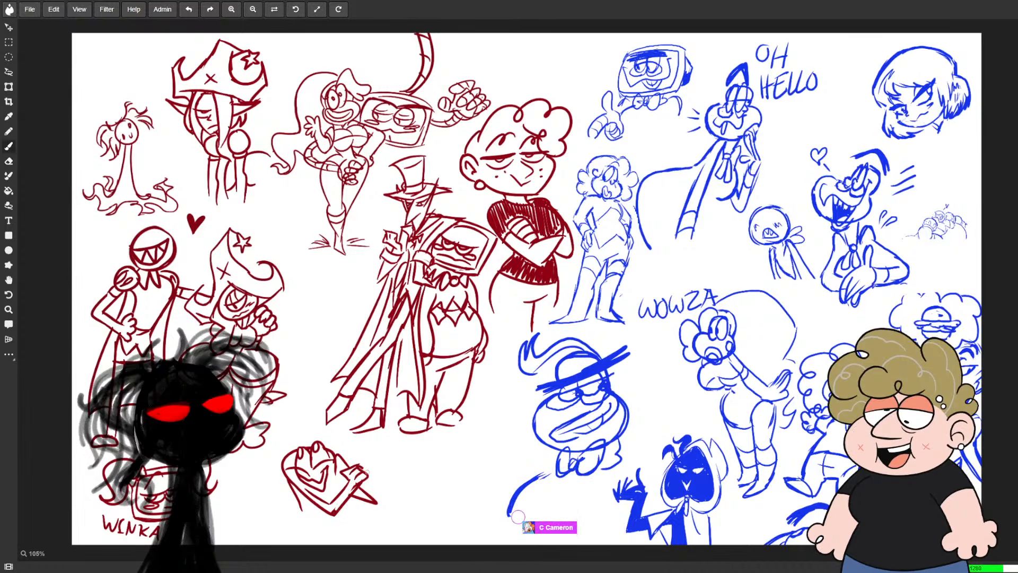
key("e")
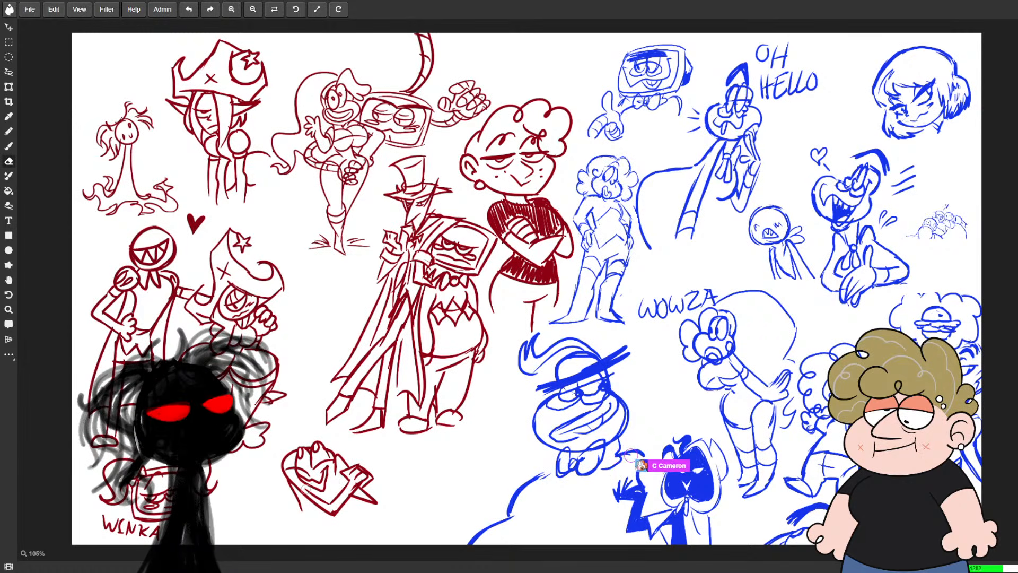
key("b")
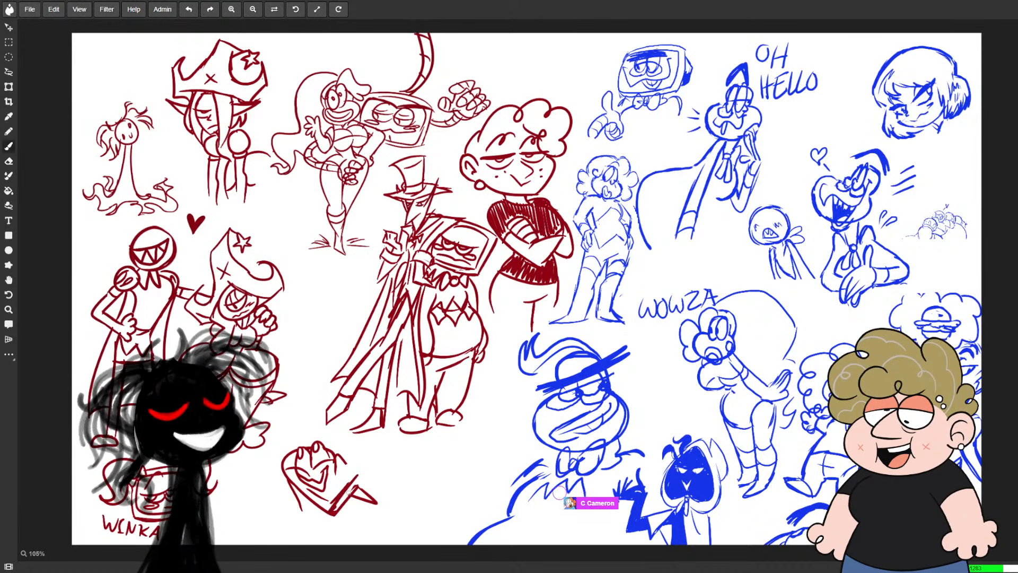
left_click_drag(349, 493, 334, 514)
key("e")
left_click_drag(364, 469, 375, 495)
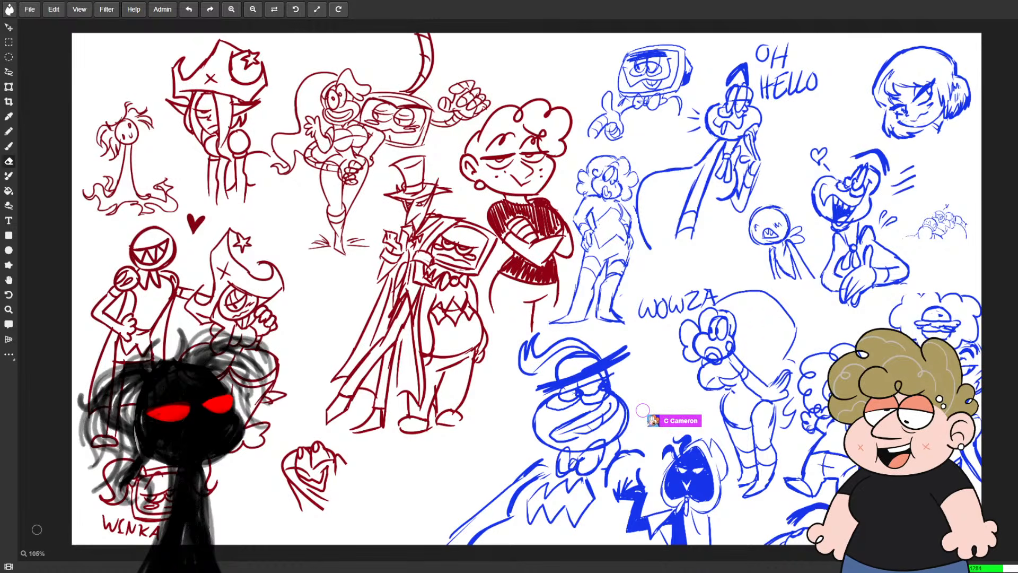
- Draw the frog's bent arm with its raised hand, and a bent leg kicked up behind the body
key("b")
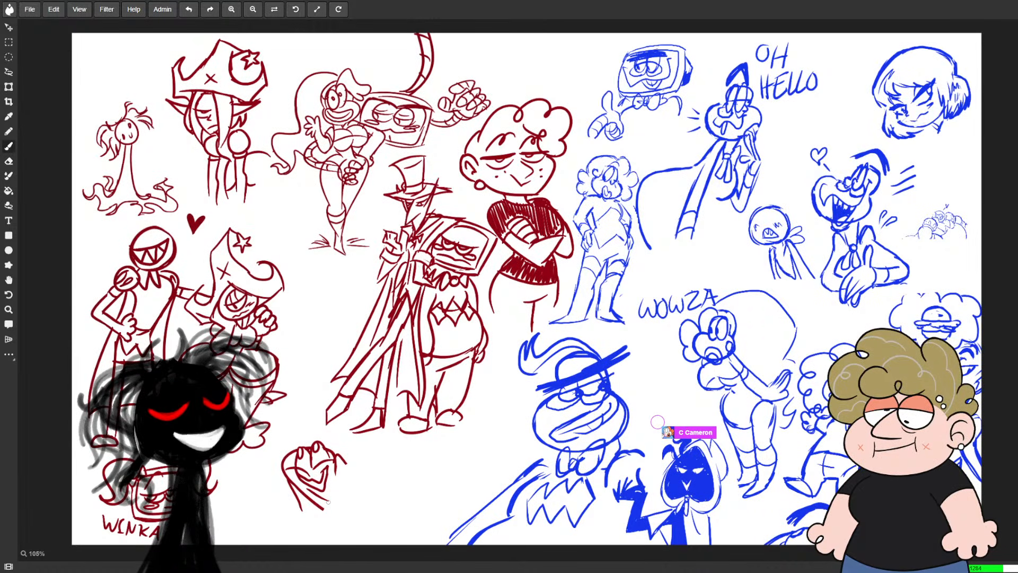
mouse_move(335, 489)
left_mouse_down()
mouse_move(371, 492)
mouse_move(374, 476)
left_mouse_up()
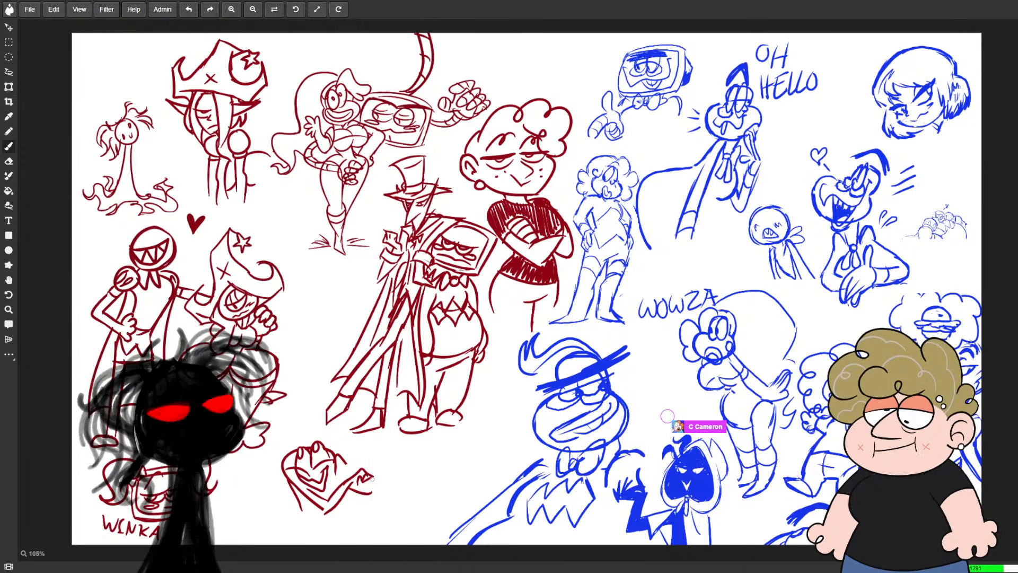
key("e")
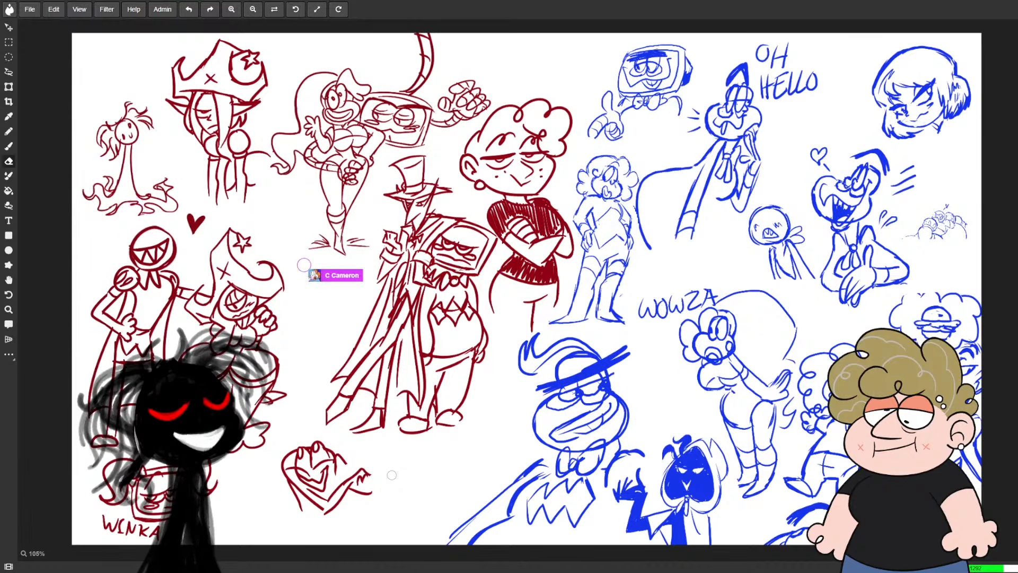
key("b")
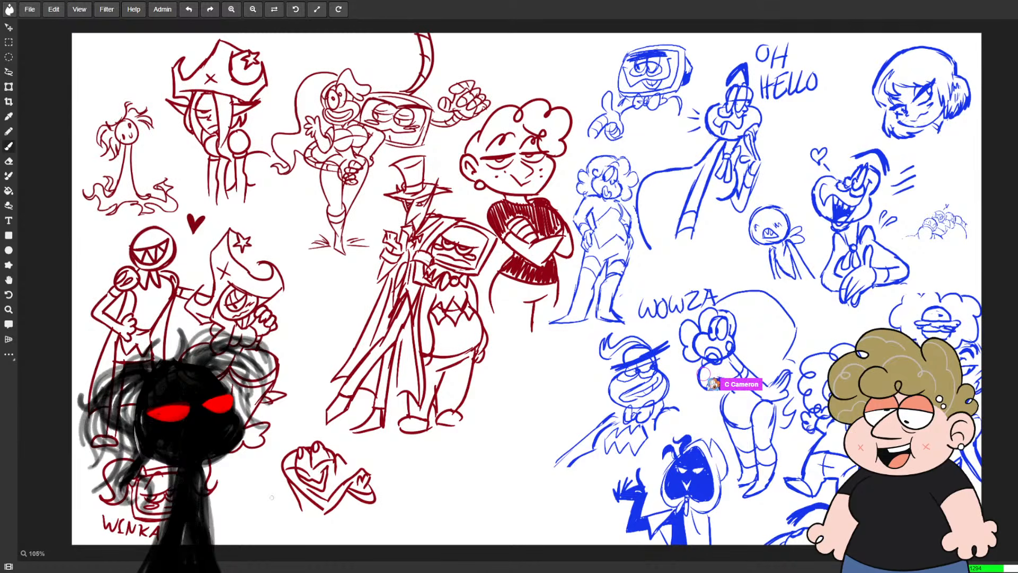
left_click_drag(271, 491, 295, 500)
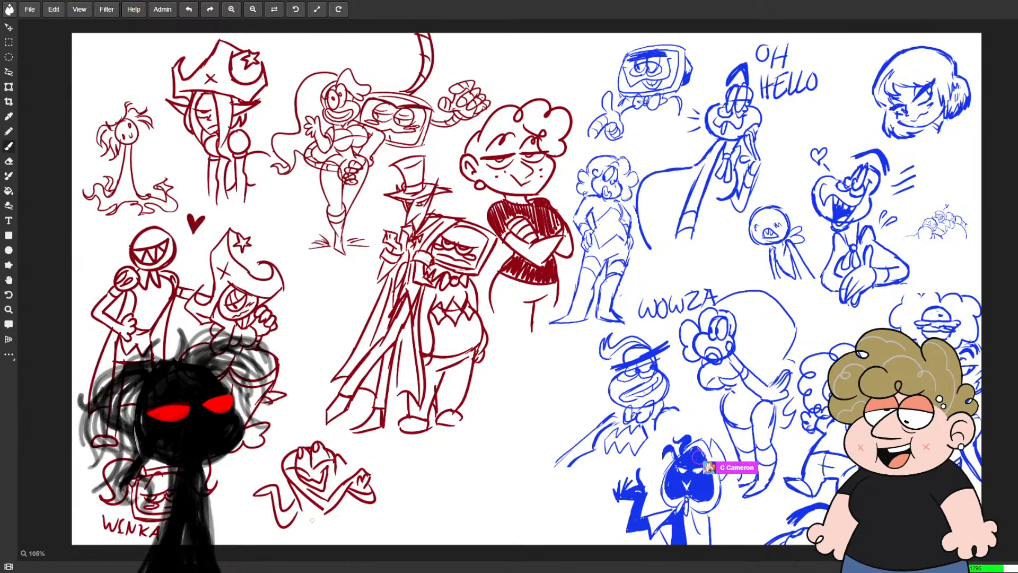
- Select the frog sketch with a freehand outline, scale it down, shift it slightly up toward the couple, and deselect it
key("l")
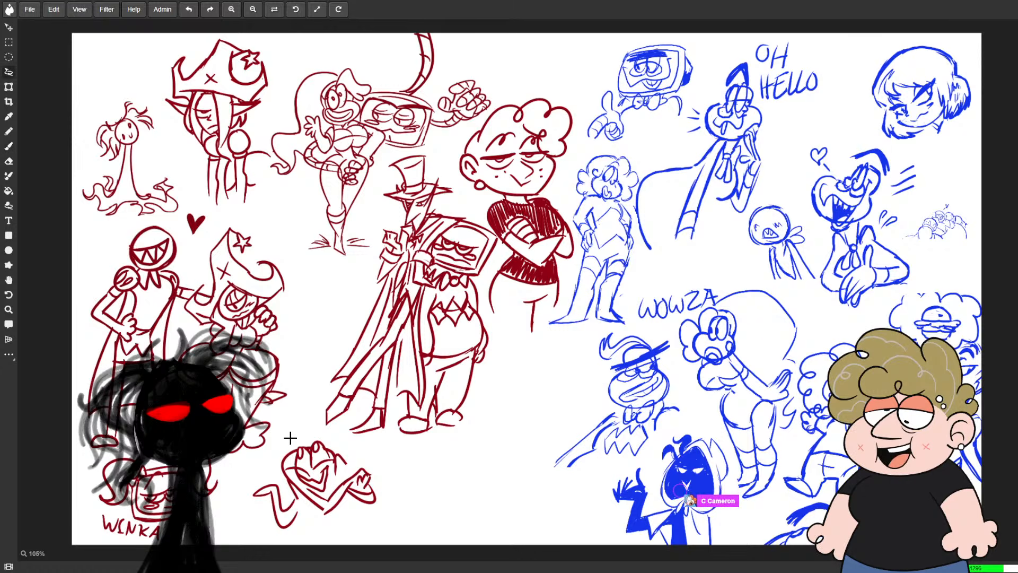
mouse_move(366, 537)
left_mouse_down()
mouse_move(376, 465)
mouse_move(305, 441)
left_mouse_up()
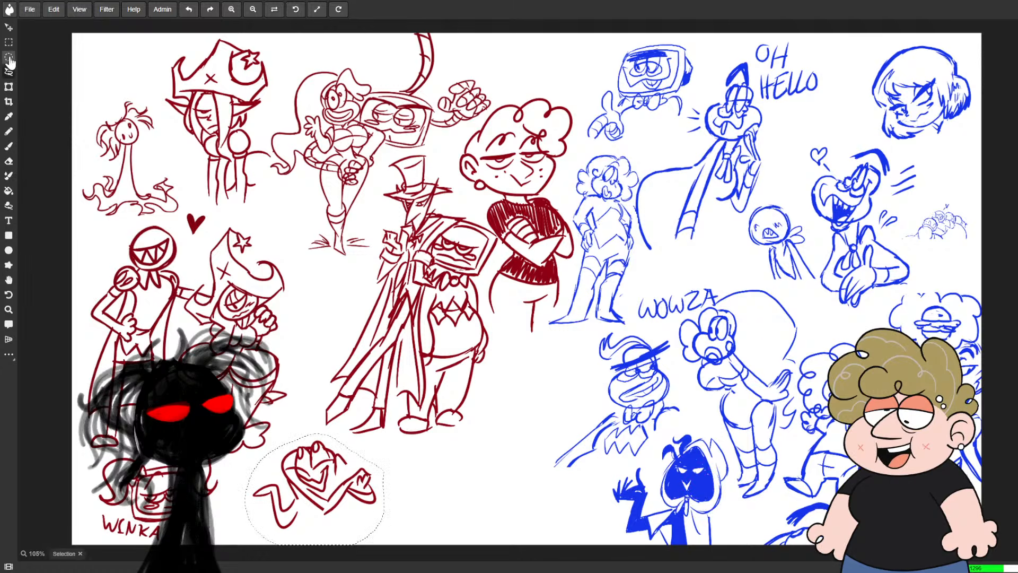
left_click(9, 87)
left_click_drag(384, 433, 356, 442)
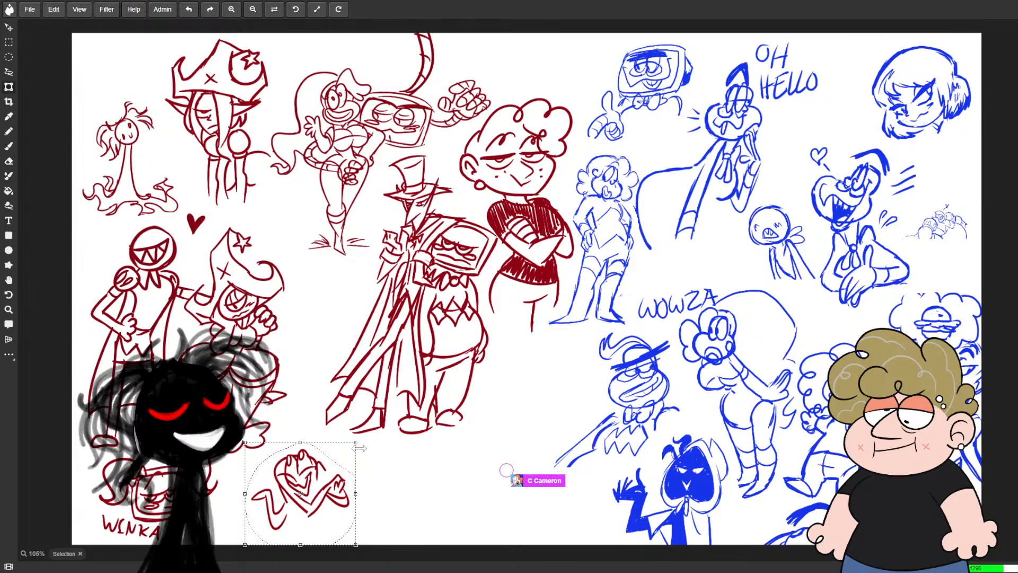
left_click(8, 27)
left_click_drag(315, 471, 327, 454)
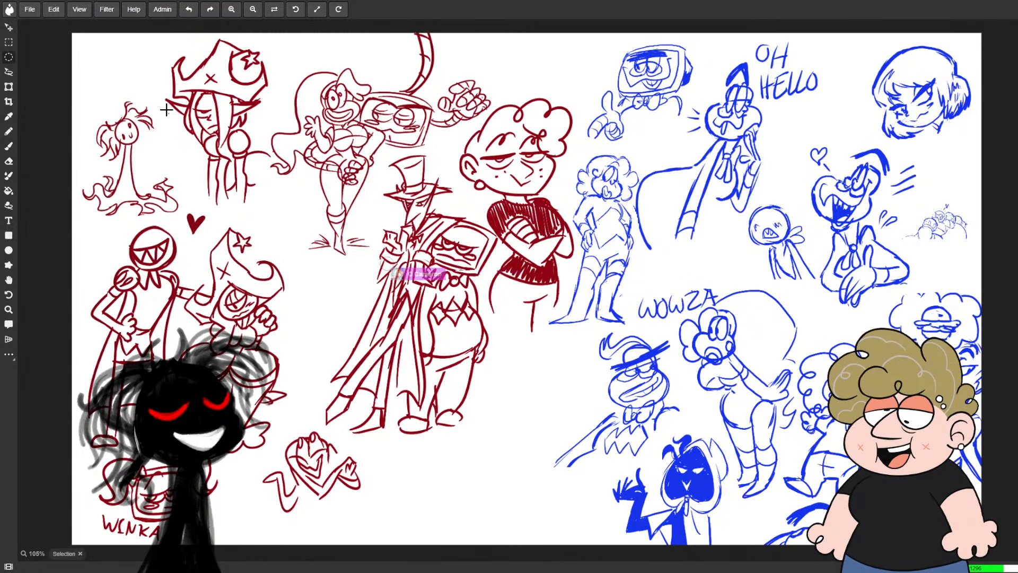
key("l")
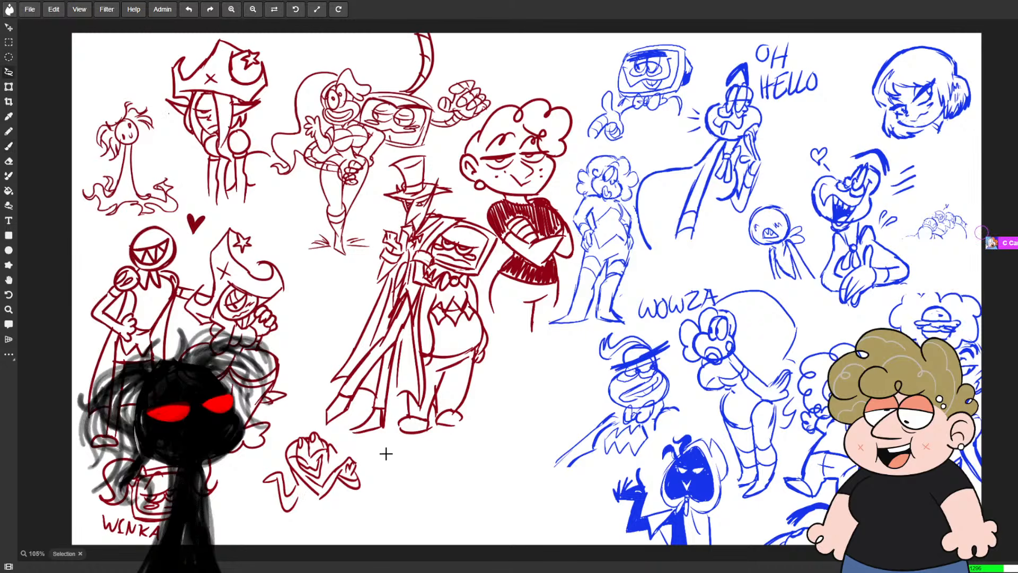
key("ctrl+d")
- Draw the frog's lower body and standing leg with its foot, and add a small heart above its head
key("b")
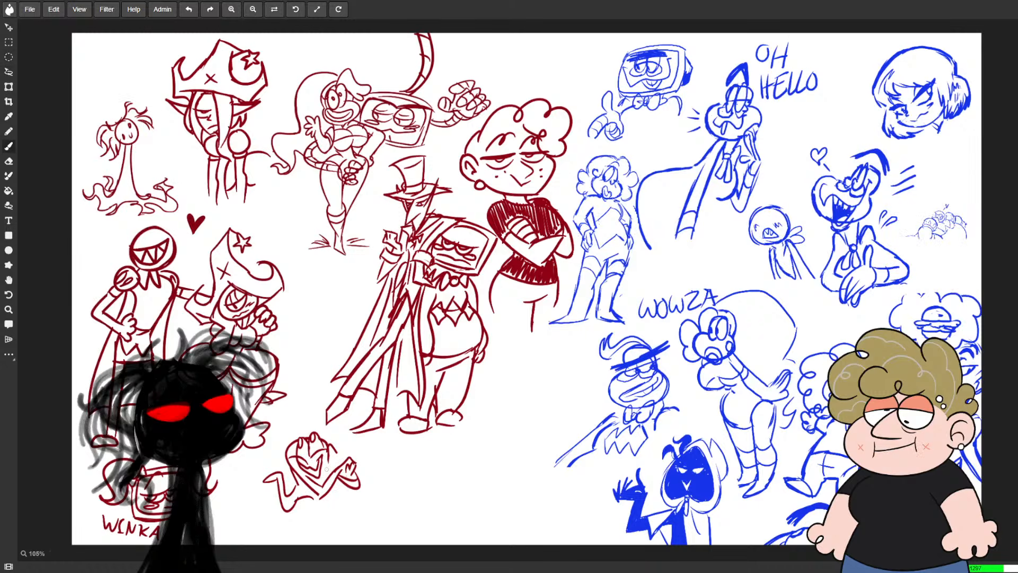
left_click_drag(318, 500, 296, 527)
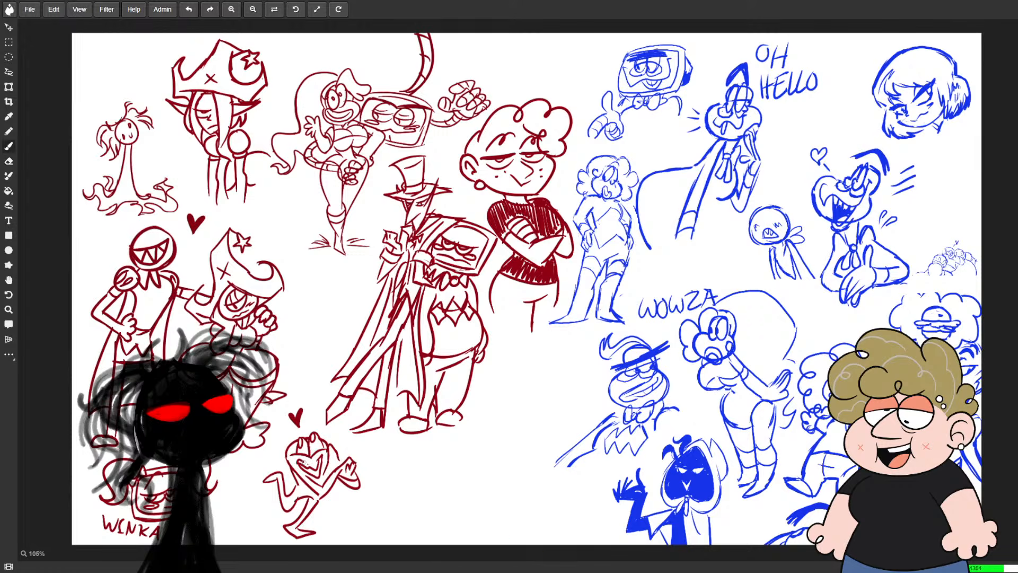
key("e")
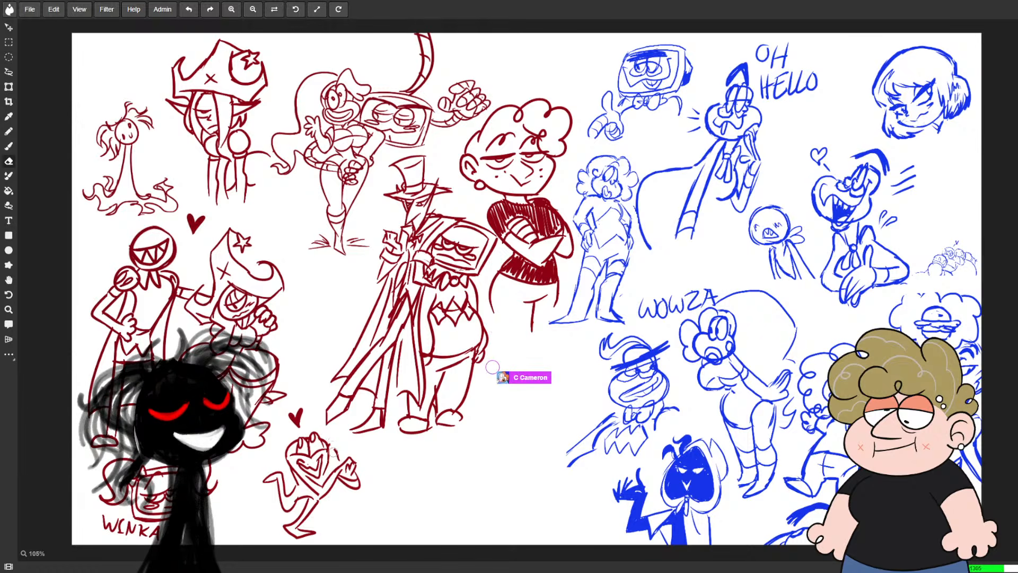
key("b")
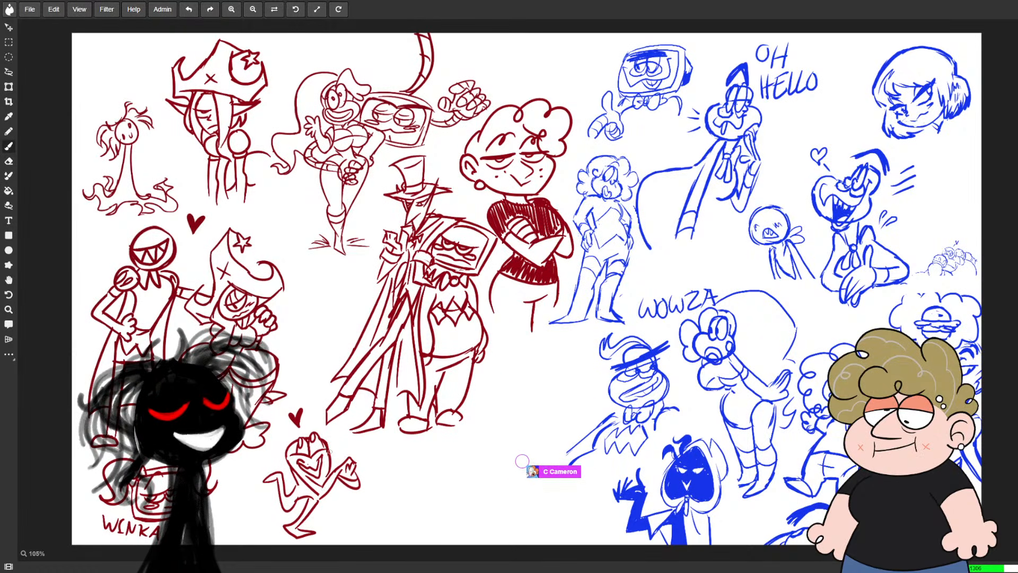
- Erase the frog's raised hand and redraw it as clasped hands held beside its cheek
key("e")
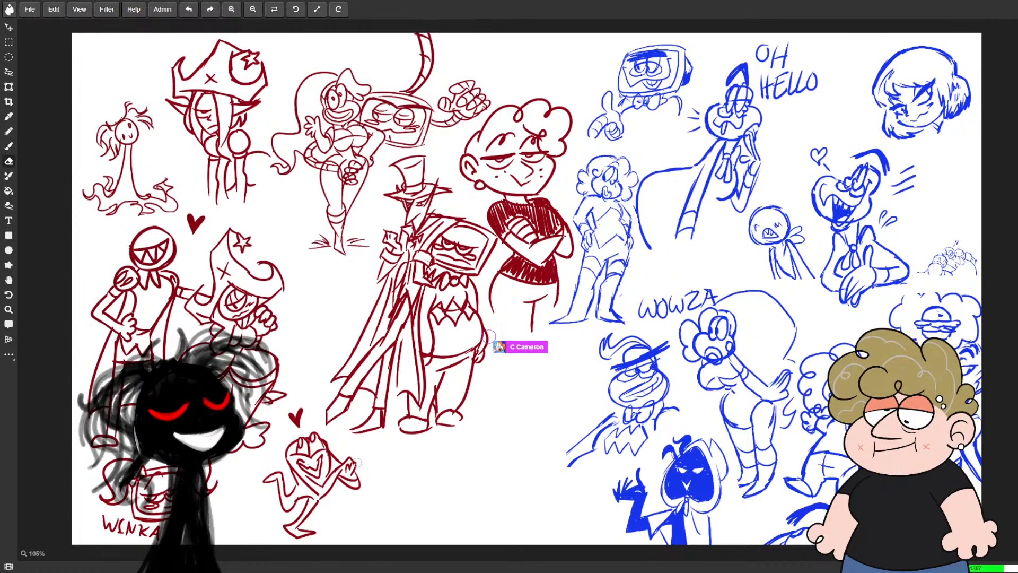
mouse_move(341, 479)
left_mouse_down()
mouse_move(345, 439)
mouse_move(336, 475)
mouse_move(359, 454)
mouse_move(321, 499)
mouse_move(355, 464)
mouse_move(347, 486)
mouse_move(313, 505)
left_mouse_up()
key("b")
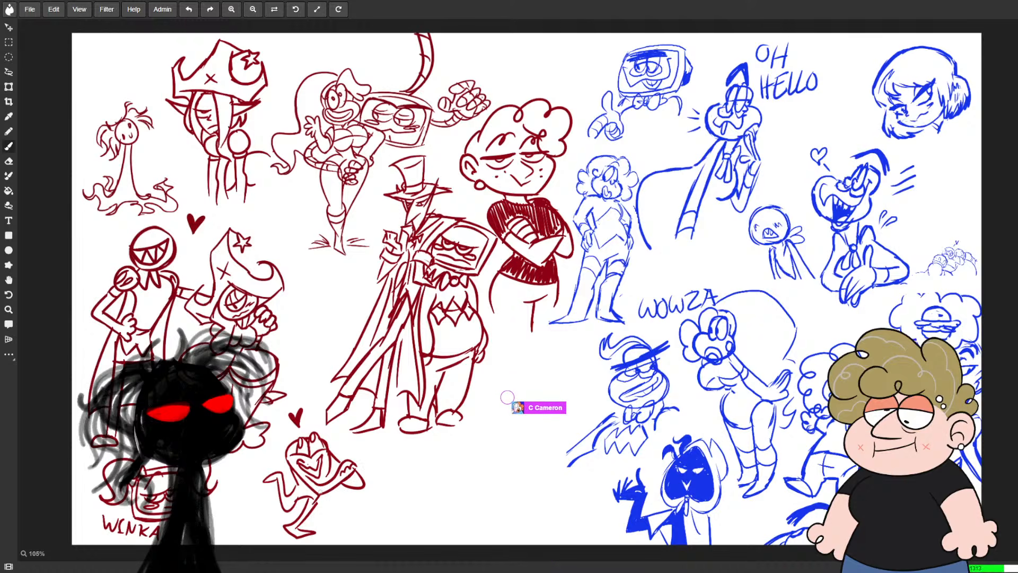
- Handwrite the name "Toots" beside the frog's kicked-up leg
left_click_drag(231, 507, 247, 504)
left_click_drag(240, 506, 242, 521)
mouse_move(253, 510)
left_mouse_down()
mouse_move(262, 520)
mouse_move(268, 503)
mouse_move(271, 527)
left_mouse_up()
key("e")
key("b")
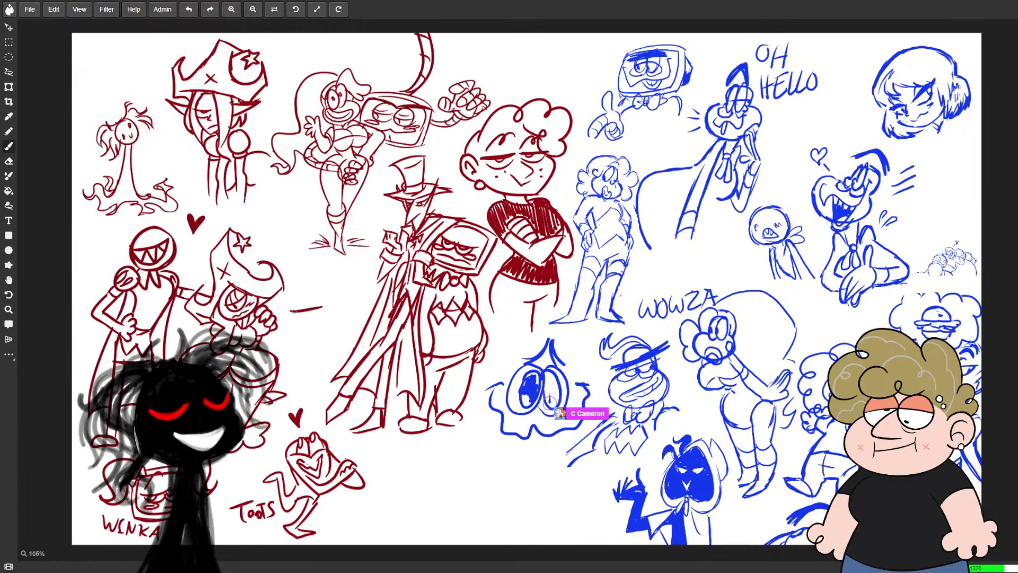
- Sketch a smug face with half-closed eyes, a wide smile and swooping hair between the two couples
mouse_move(328, 305)
left_mouse_down()
mouse_move(350, 301)
mouse_move(357, 319)
left_mouse_up()
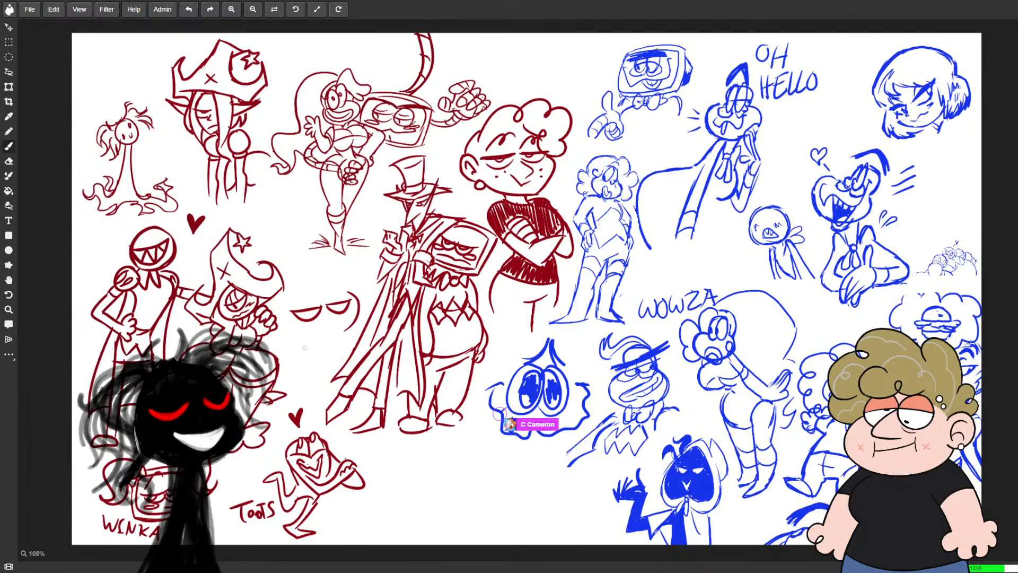
left_click_drag(294, 337, 351, 328)
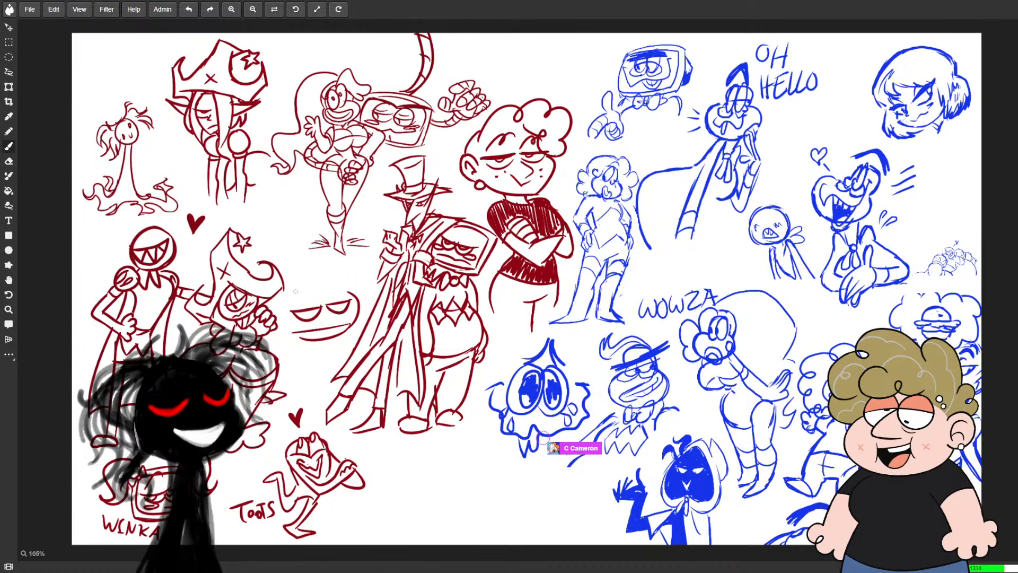
mouse_move(295, 291)
left_mouse_down()
mouse_move(310, 270)
mouse_move(327, 283)
mouse_move(362, 277)
mouse_move(340, 277)
mouse_move(367, 297)
left_mouse_up()
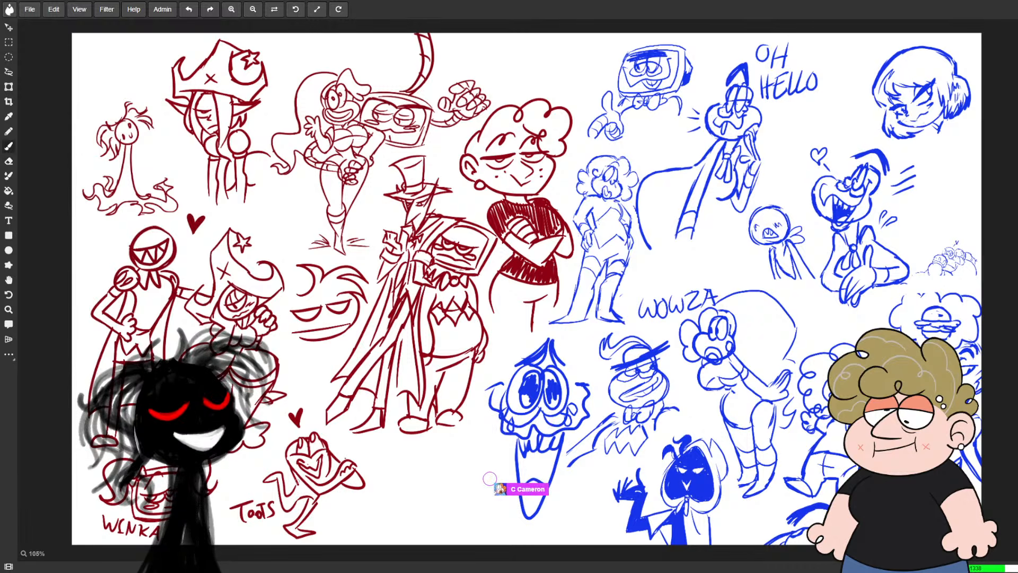
- Erase and redraw the frog's standing leg line, and add an exclamation mark after "Toots"
key("b")
key("e")
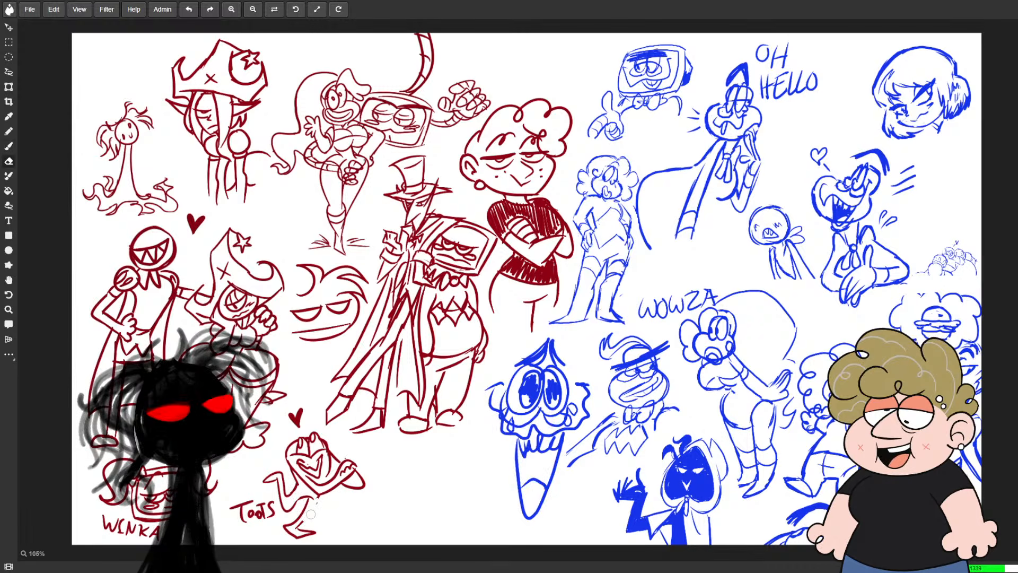
key("b")
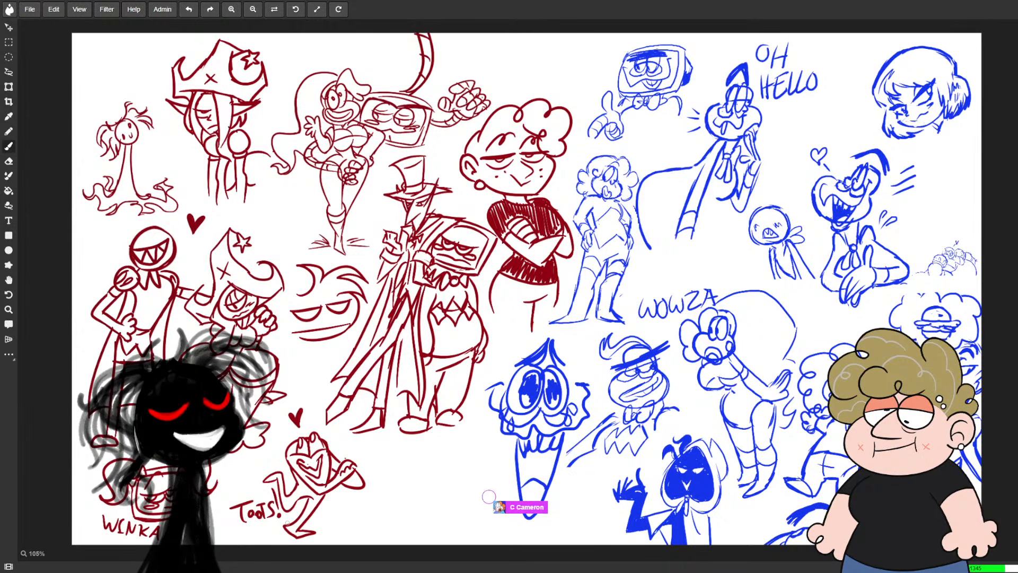
- Lasso the frog together with its heart and "Toots!" label, shift the group slightly left, and deselect it
key("e")
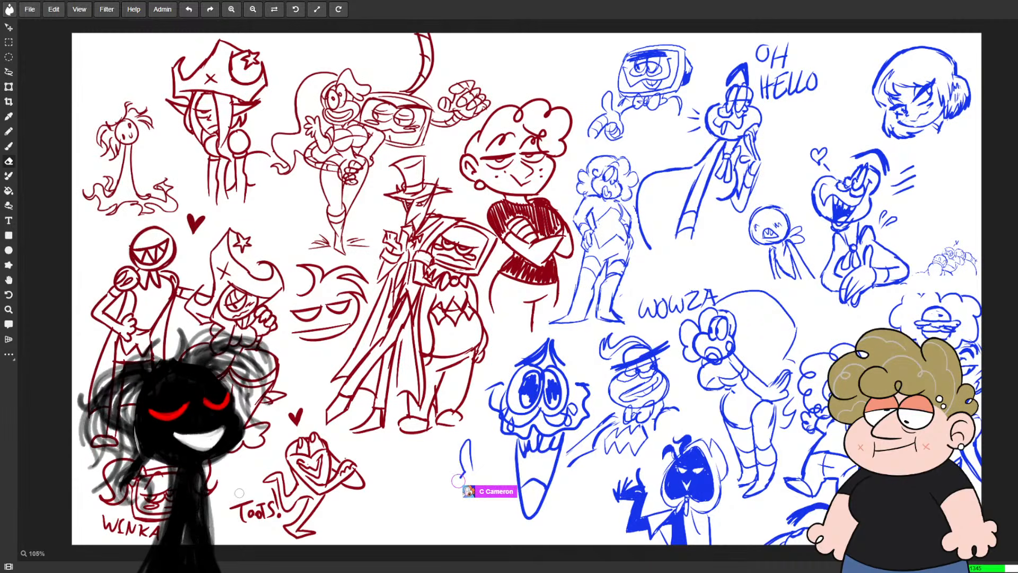
key("l")
left_click_drag(282, 403, 239, 480)
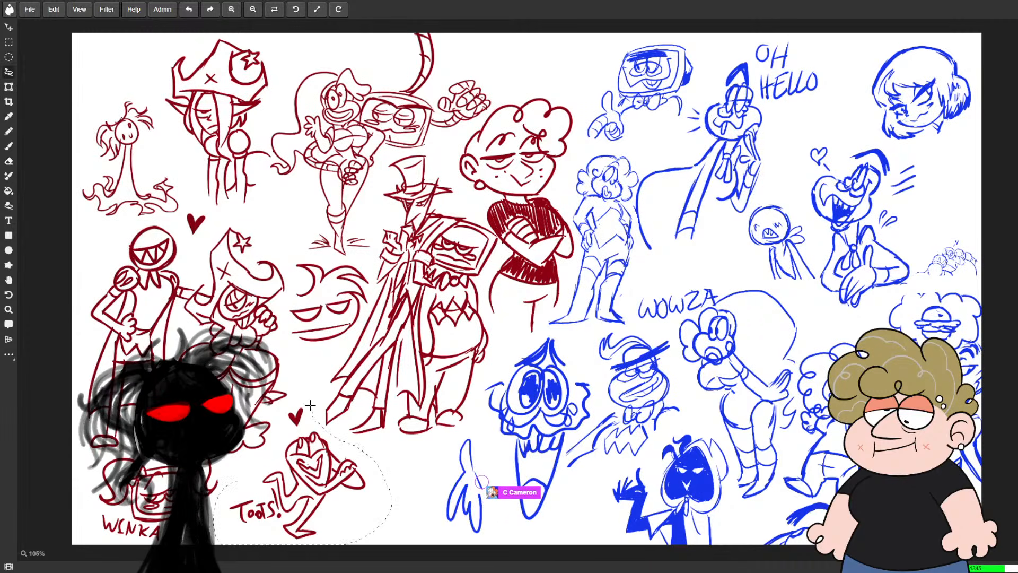
key("v")
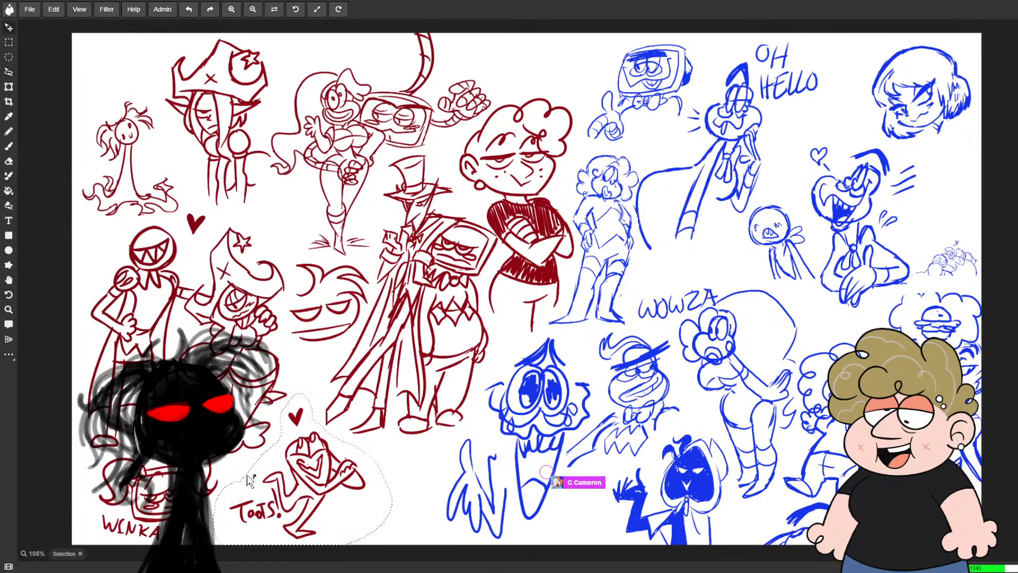
mouse_move(328, 452)
left_mouse_down()
mouse_move(318, 443)
mouse_move(318, 453)
left_mouse_up()
key("l")
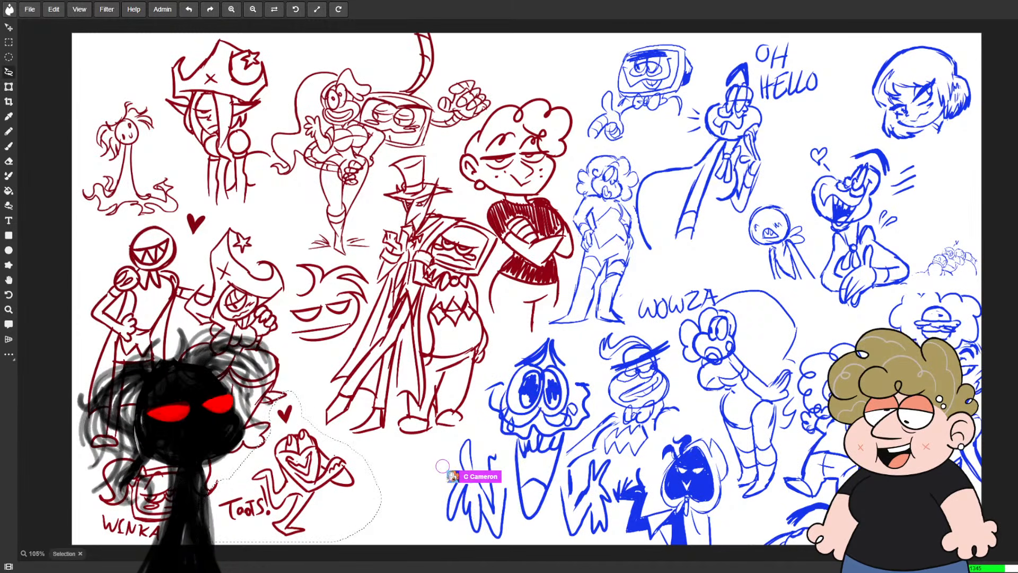
left_click(286, 215)
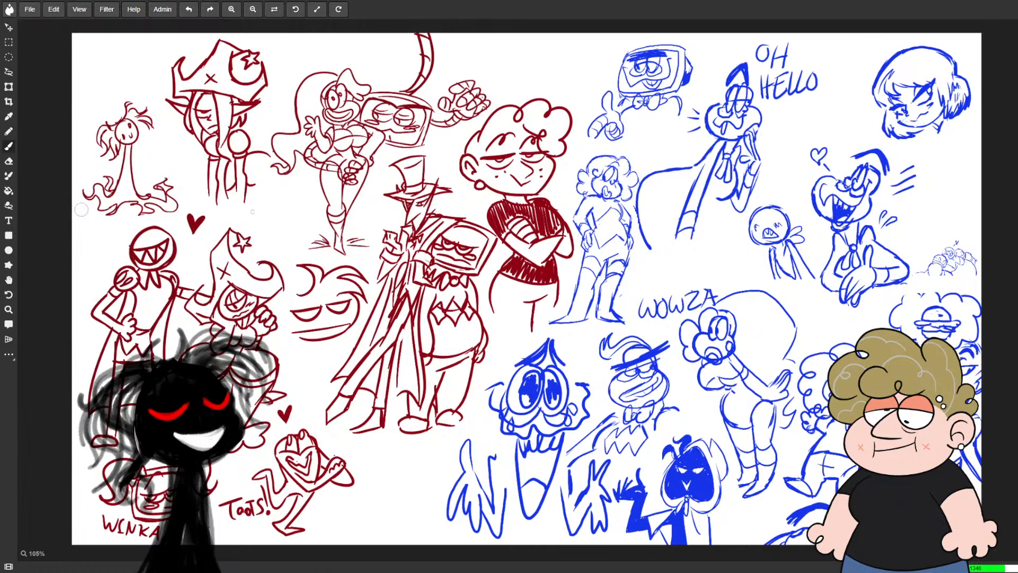
- Lasso the long-haired character in the star-marked hat, scale it down, and move it lower beside the small noodle-necked figure
key("l")
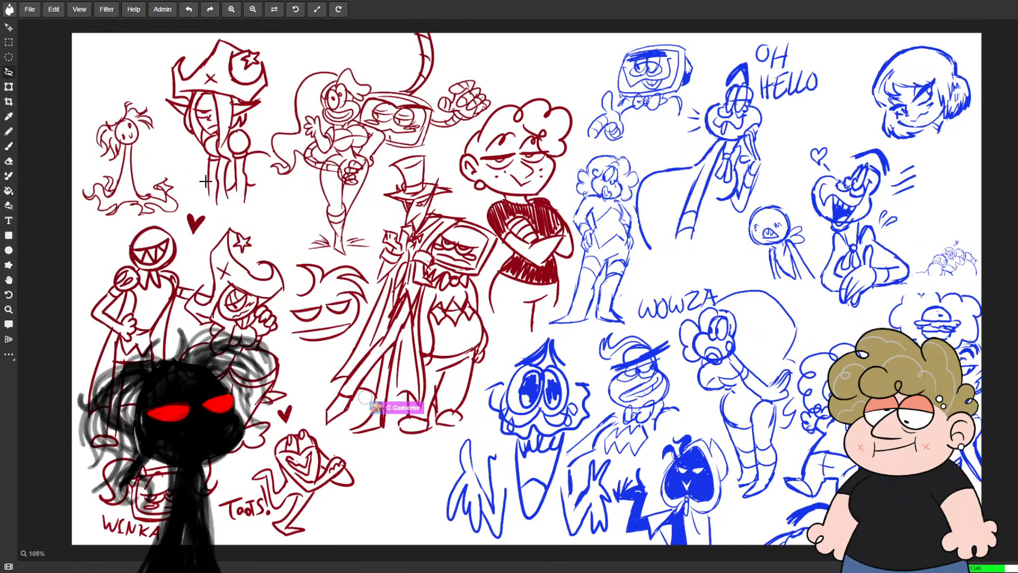
mouse_move(199, 173)
left_mouse_down()
mouse_move(257, 207)
mouse_move(266, 166)
mouse_move(263, 141)
mouse_move(177, 33)
mouse_move(194, 170)
left_mouse_up()
key("v")
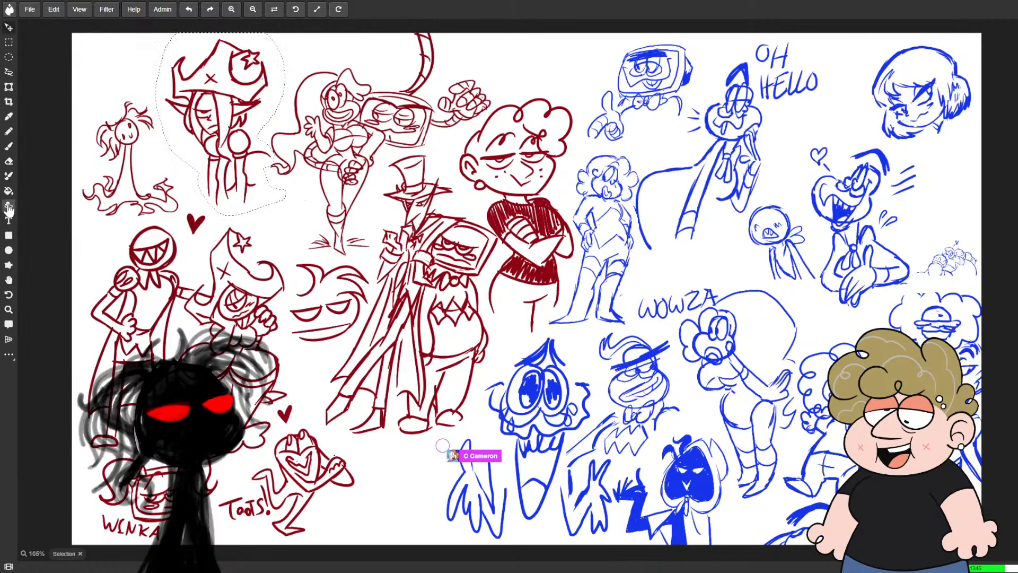
left_click(9, 86)
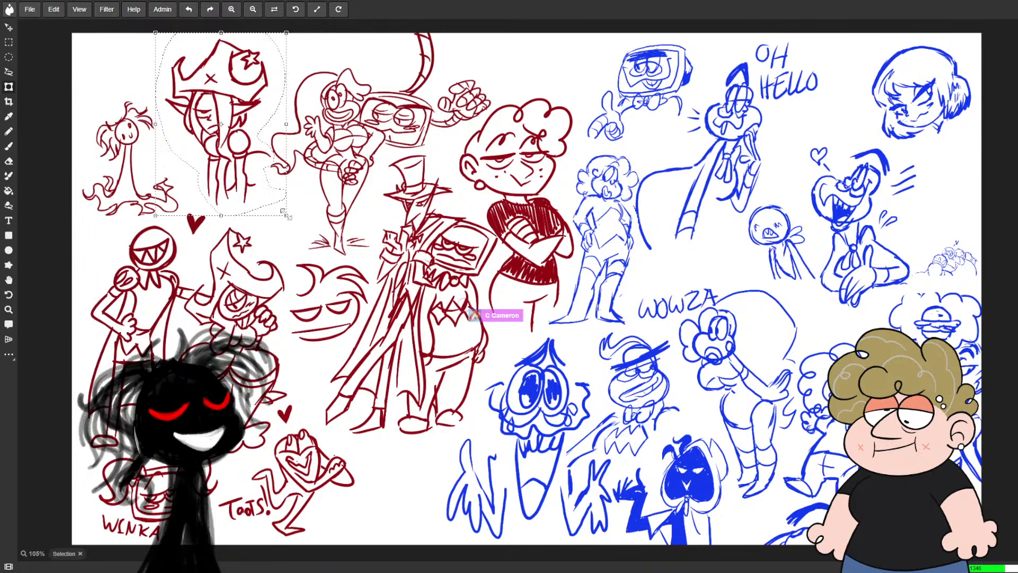
left_click_drag(286, 214, 260, 188)
mouse_move(232, 91)
left_mouse_down()
mouse_move(223, 93)
mouse_move(230, 124)
left_mouse_up()
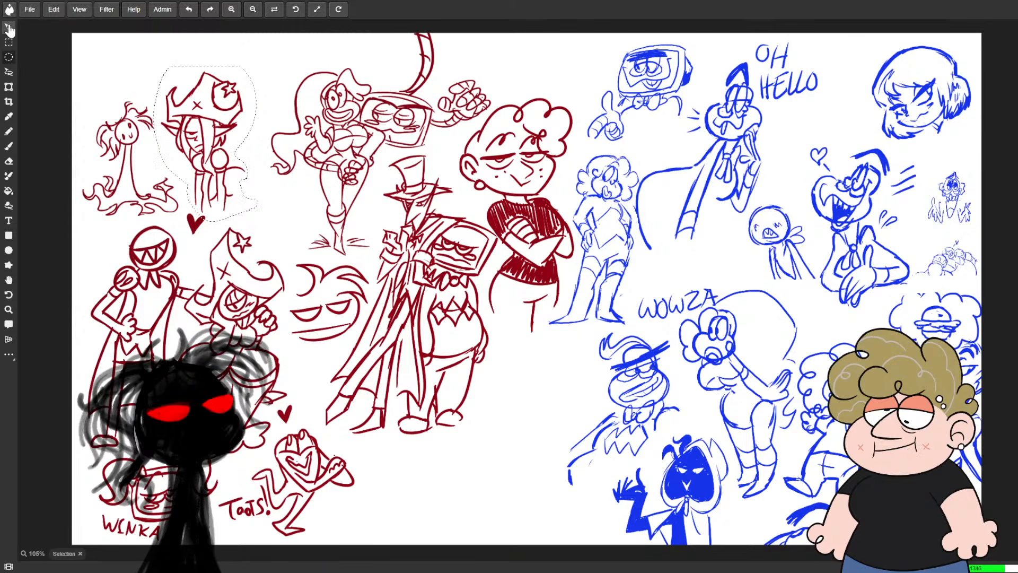
- Move the small noodle-necked figure up toward the canvas corner, and sketch a clawed hand and curved back on the star-hat character
left_click(8, 205)
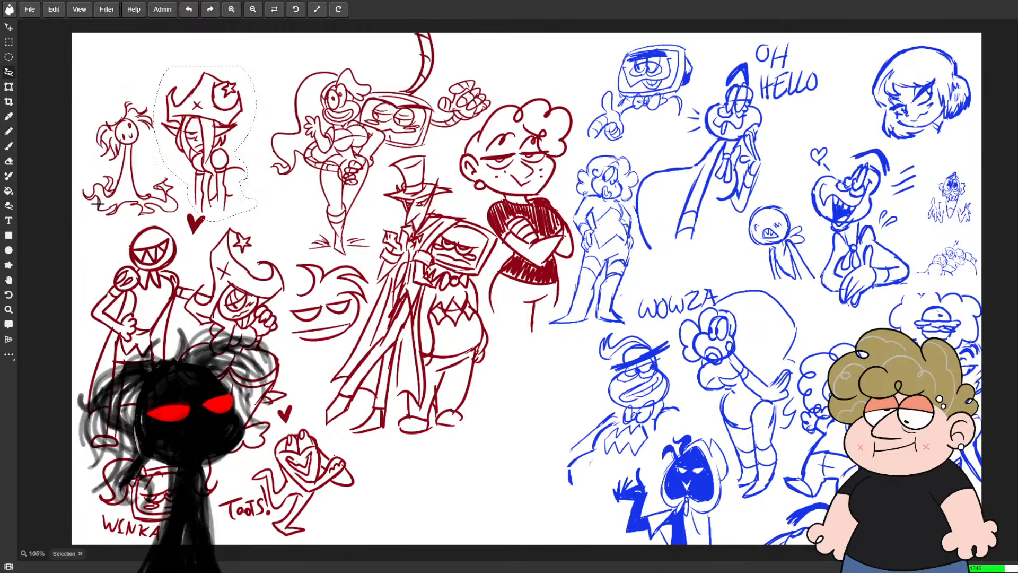
mouse_move(143, 219)
left_mouse_down()
mouse_move(180, 216)
mouse_move(183, 180)
mouse_move(157, 160)
mouse_move(157, 104)
mouse_move(82, 238)
left_mouse_up()
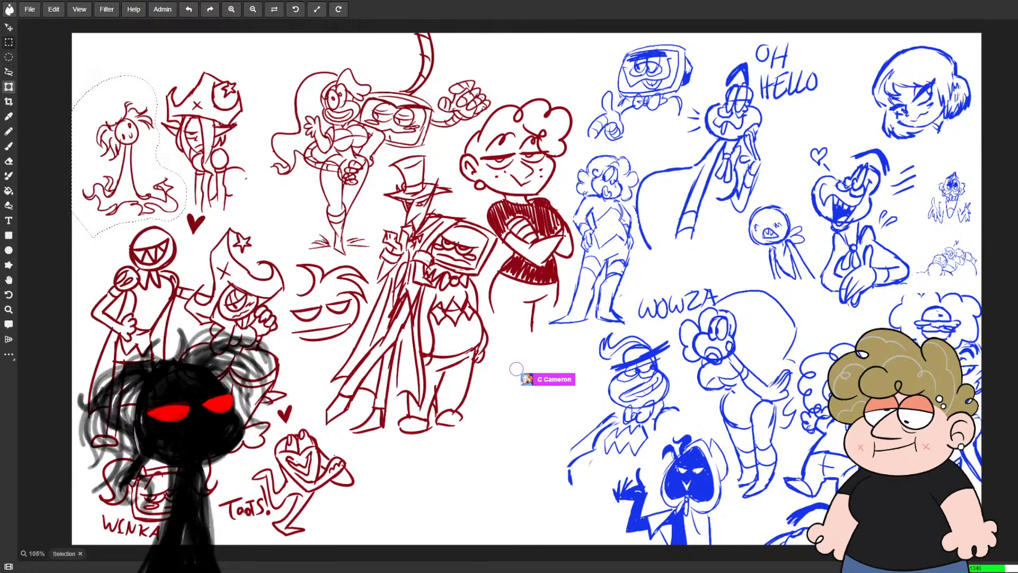
left_click_drag(129, 100, 125, 79)
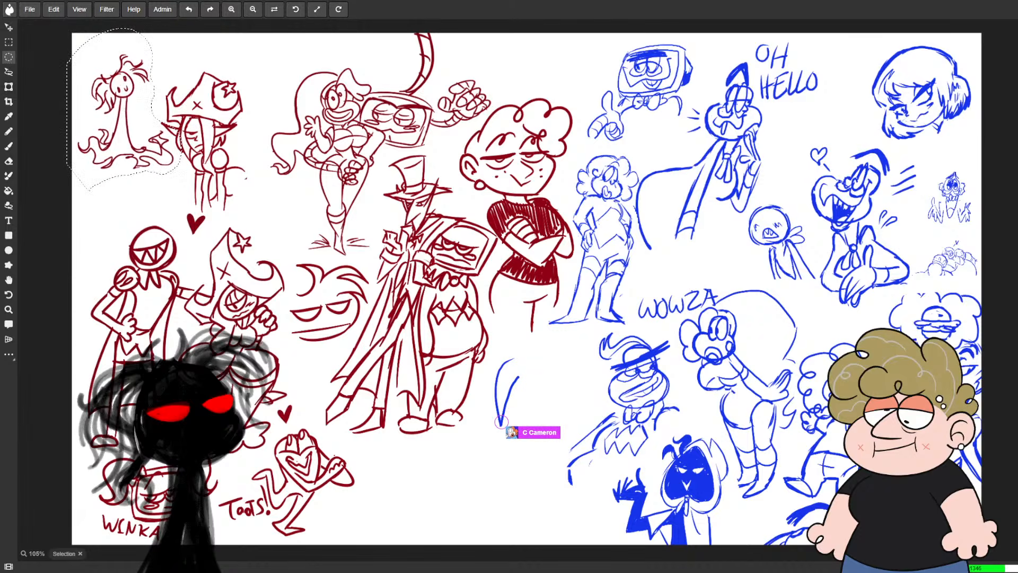
left_click(9, 57)
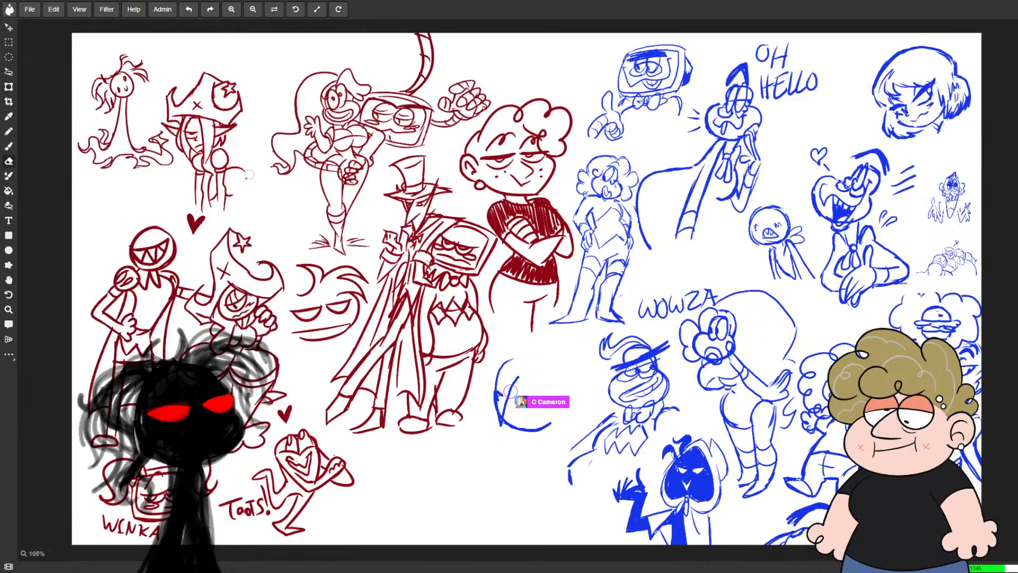
key("b")
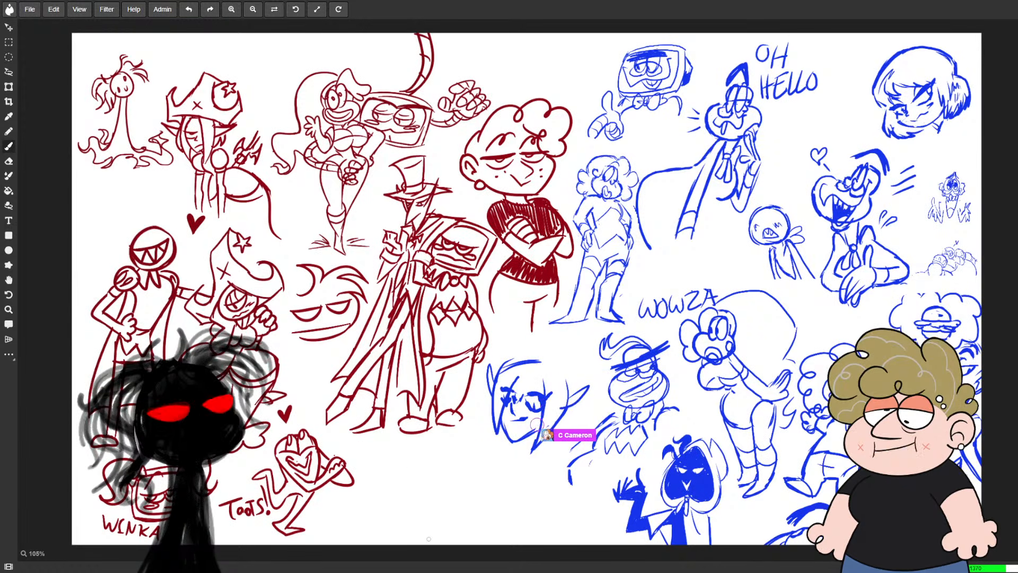
- Lasso the small noodle-necked figure and move it down above the fanged, round-headed character
key("l")
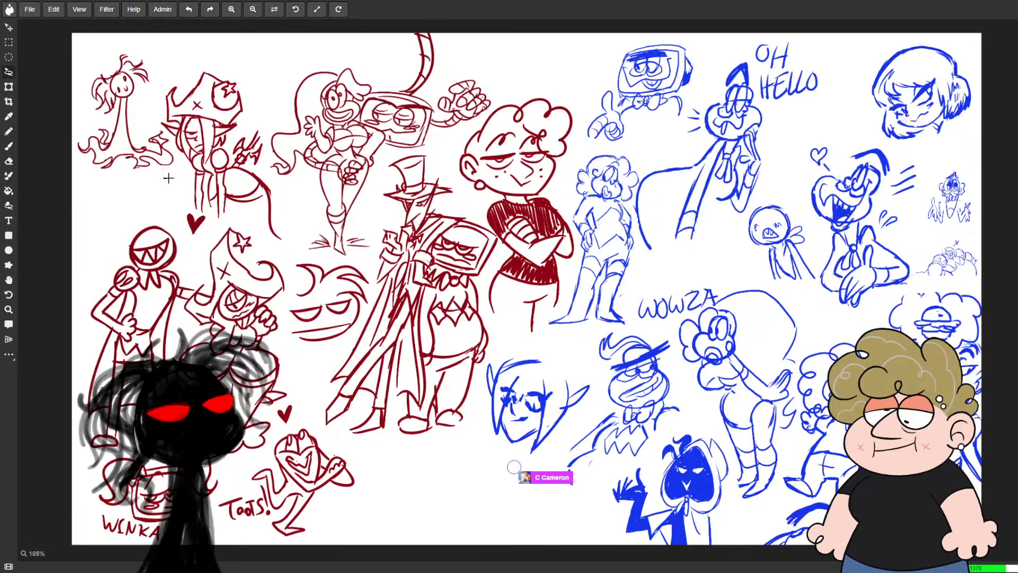
mouse_move(166, 179)
left_mouse_down()
mouse_move(173, 141)
mouse_move(158, 125)
mouse_move(155, 78)
mouse_move(52, 132)
mouse_move(139, 198)
left_mouse_up()
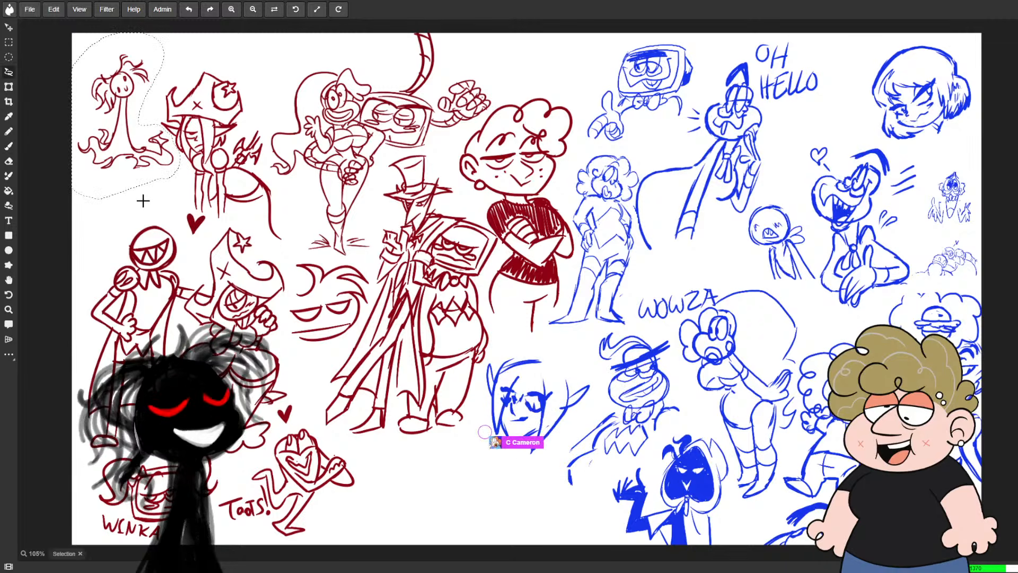
left_click_drag(124, 79, 125, 126)
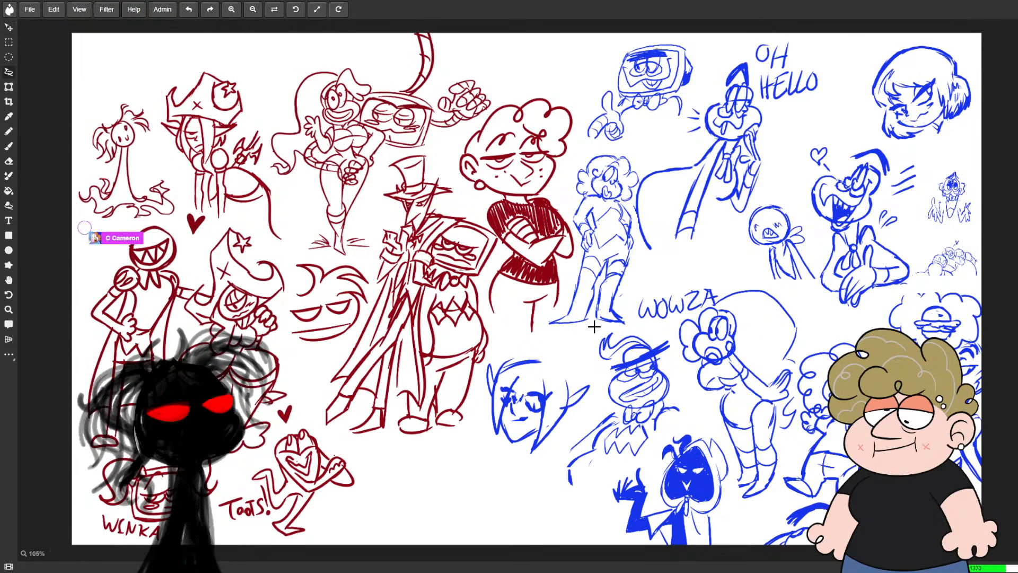
- Lasso the star-hat character with its clawed hand and move it up and left against the noodle-necked figure
mouse_move(180, 192)
left_mouse_down()
mouse_move(195, 218)
mouse_move(233, 221)
mouse_move(271, 245)
mouse_move(268, 127)
mouse_move(193, 41)
mouse_move(157, 106)
mouse_move(218, 228)
left_mouse_up()
key("alt")
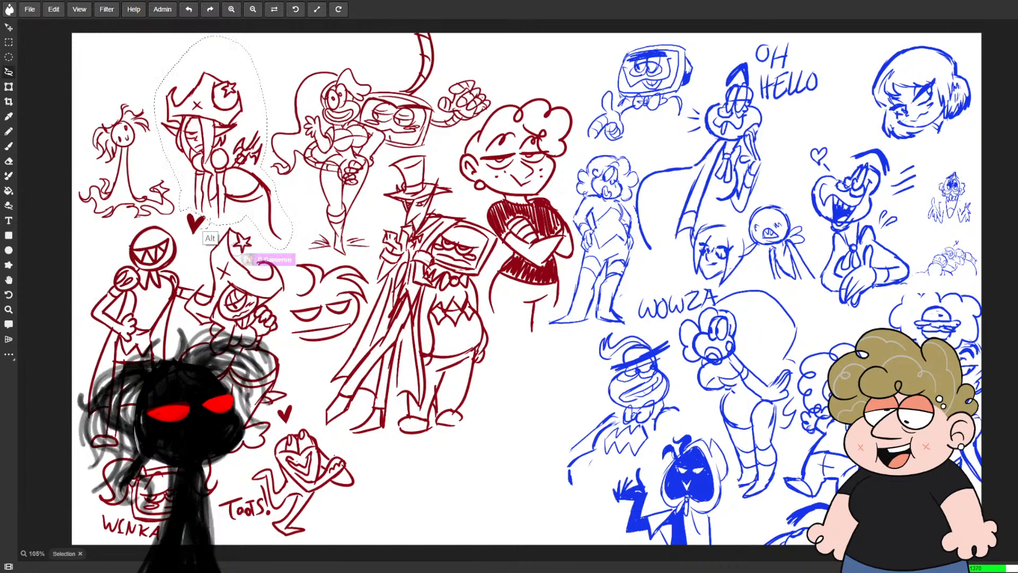
left_click_drag(226, 133, 199, 105)
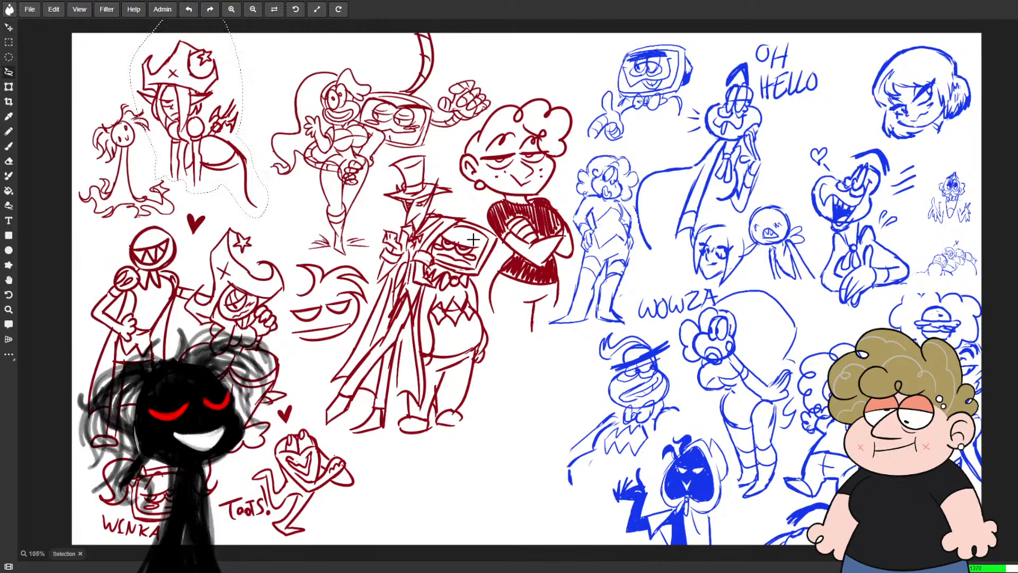
- Lasso the long-haired dancer and screen-headed partner, move the pair slightly up and left, and deselect them
left_click_drag(306, 233, 318, 255)
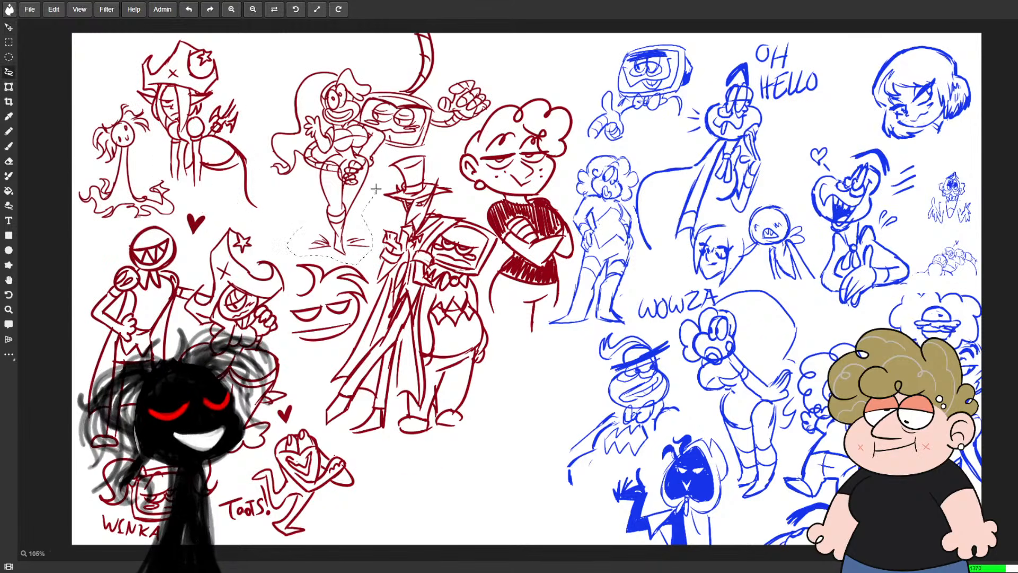
mouse_move(375, 188)
left_mouse_down()
mouse_move(478, 122)
mouse_move(456, 24)
mouse_move(356, 33)
mouse_move(261, 84)
mouse_move(260, 172)
left_mouse_up()
left_click_drag(411, 104, 389, 98)
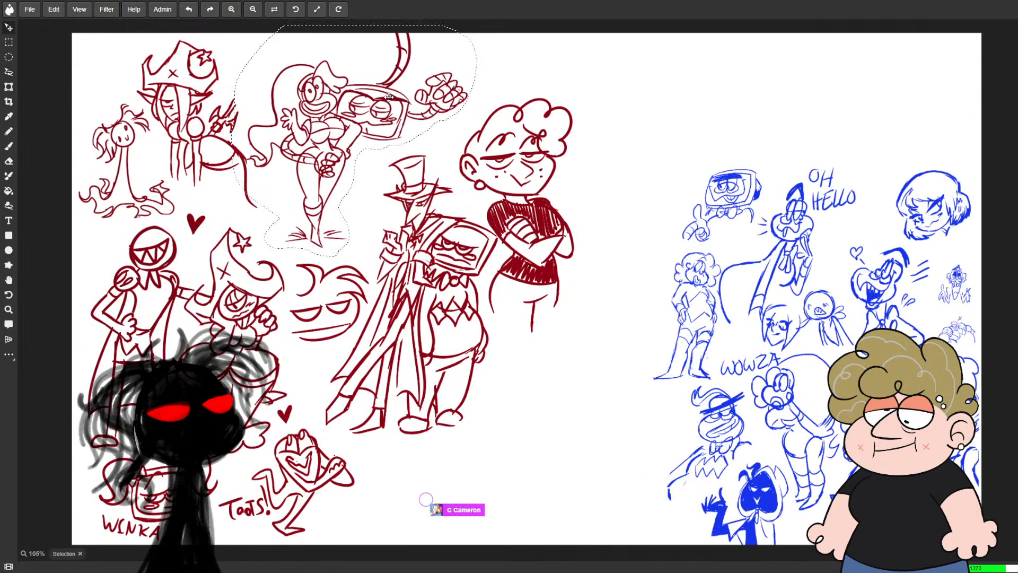
key("ctrl+d")
- Lasso the curly-haired character with crossed arms, scale it down, and move it up to the canvas's upper edge
key("l")
mouse_move(549, 57)
left_mouse_down()
mouse_move(454, 141)
mouse_move(464, 194)
mouse_move(493, 236)
mouse_move(485, 297)
mouse_move(544, 359)
left_mouse_up()
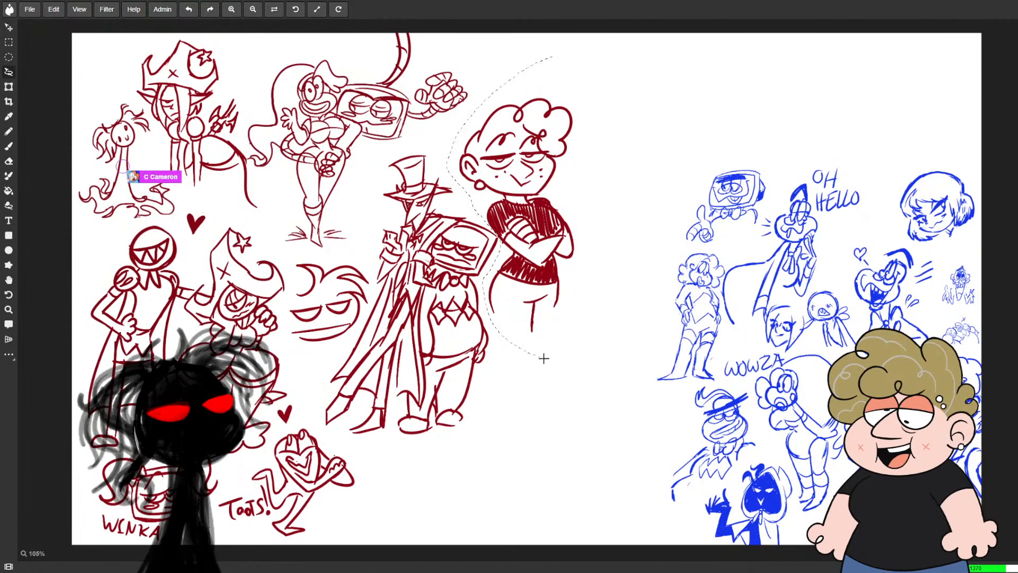
key("v")
left_click_drag(616, 77, 604, 58)
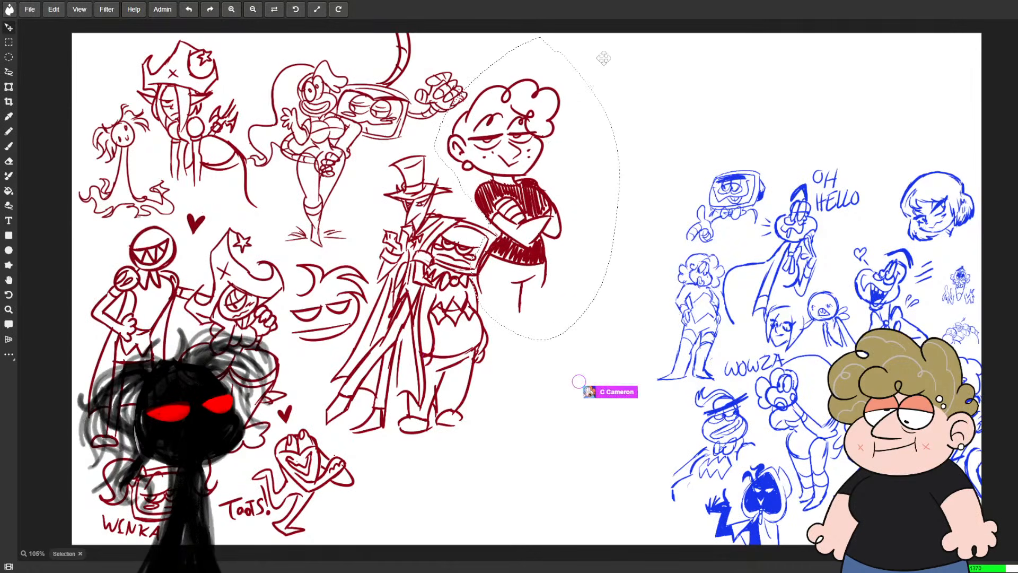
left_click(9, 86)
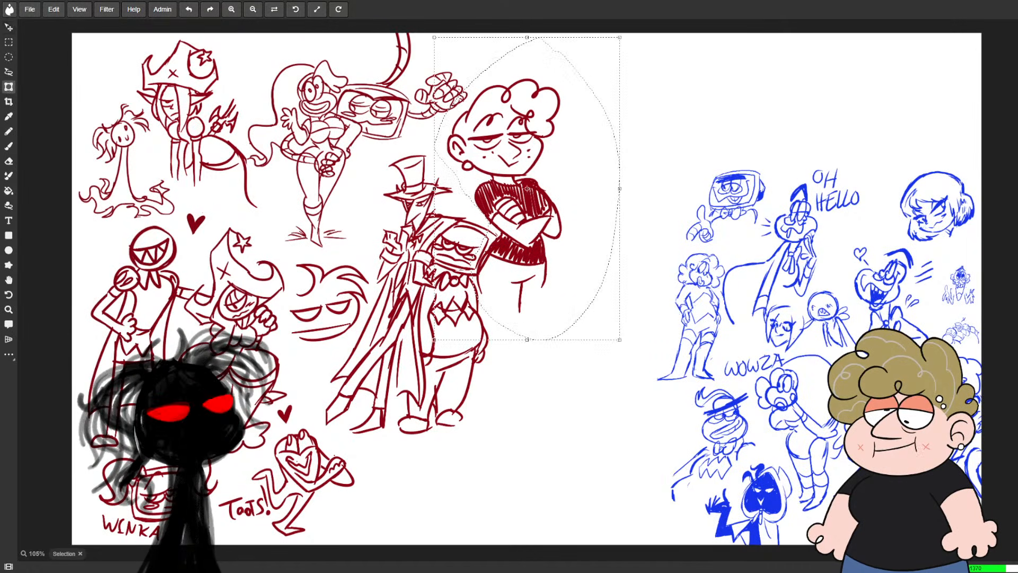
left_click_drag(620, 340, 562, 280)
left_click_drag(491, 178, 520, 154)
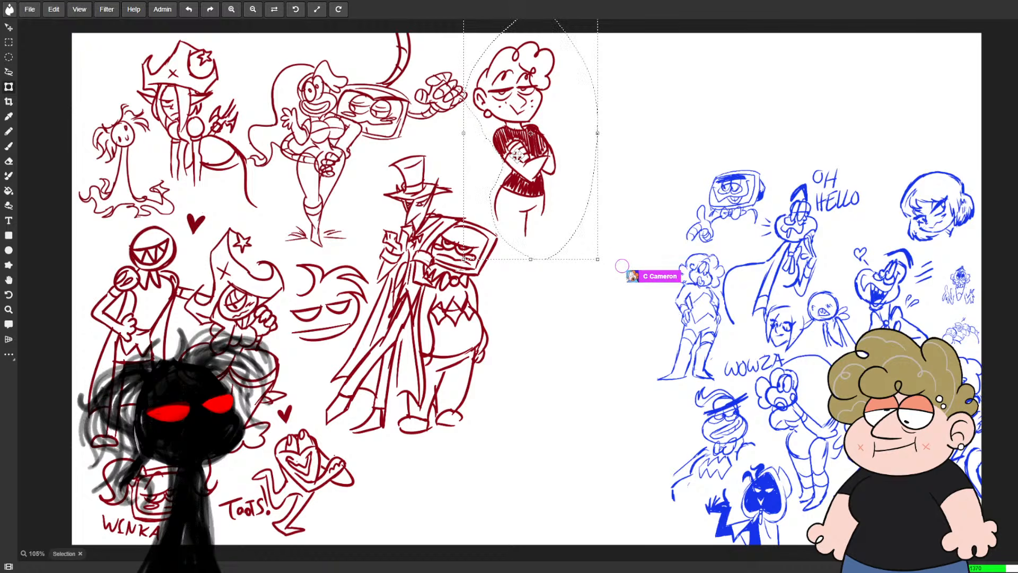
- Deselect the curly-haired character and shade the smug swoopy-haired face solid dark red, leaving its eyes and mouth white
left_click(9, 62)
left_click(309, 308)
key("b")
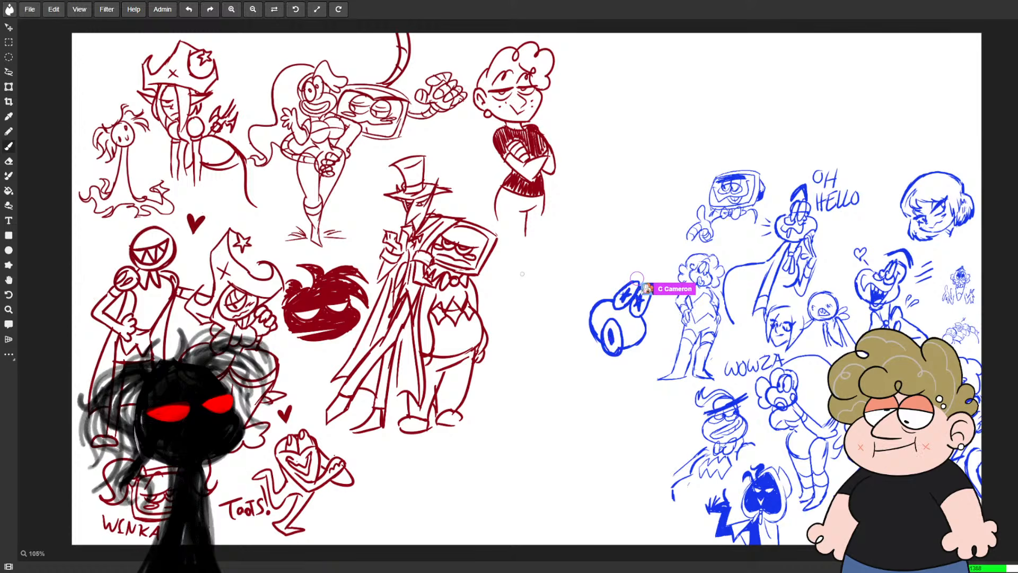
- Undo the last stroke and sketch a long pointed-beak head with half-closed eyes below the curly-haired character
key("ctrl+z")
mouse_move(521, 271)
left_mouse_down()
mouse_move(500, 292)
mouse_move(539, 278)
mouse_move(522, 287)
mouse_move(540, 290)
mouse_move(558, 337)
mouse_move(522, 326)
mouse_move(552, 378)
left_mouse_up()
key("e")
key("b")
left_click_drag(551, 380, 490, 293)
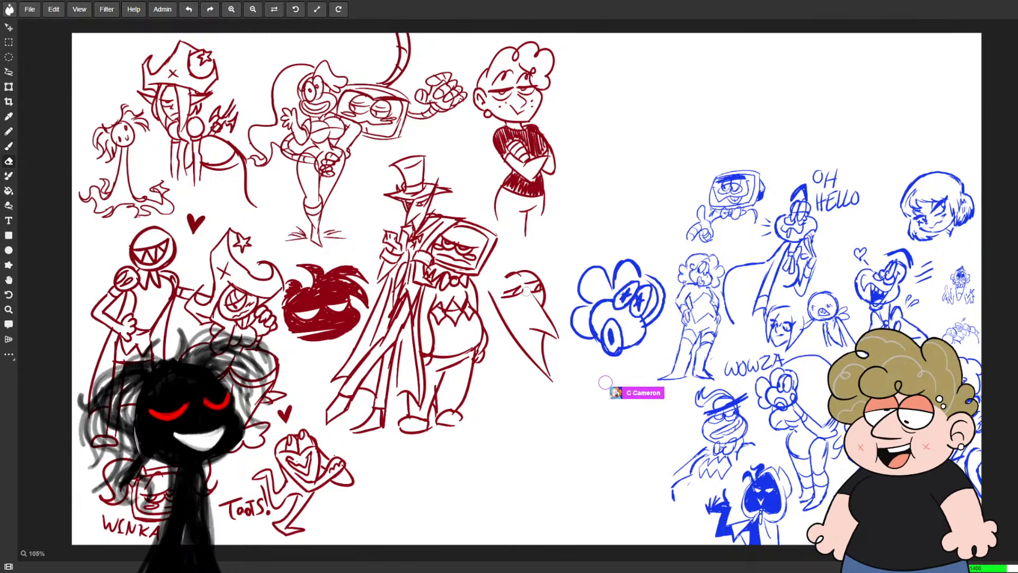
key("b")
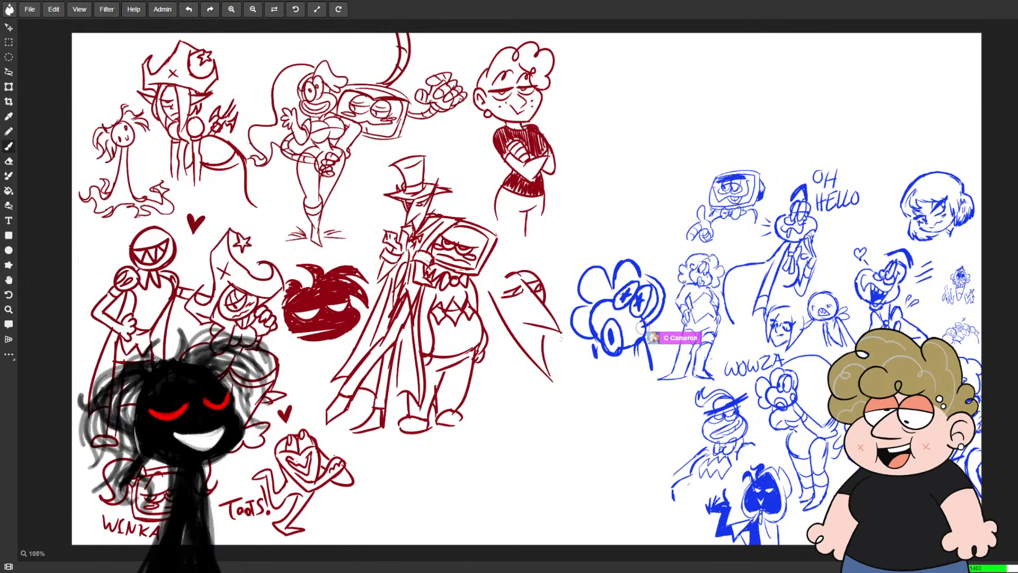
- Lasso the pointed-beak head, scale it down slightly, and move it up beneath the curly-haired character
mouse_move(524, 323)
left_mouse_down()
mouse_move(561, 332)
mouse_move(533, 255)
mouse_move(495, 330)
left_mouse_up()
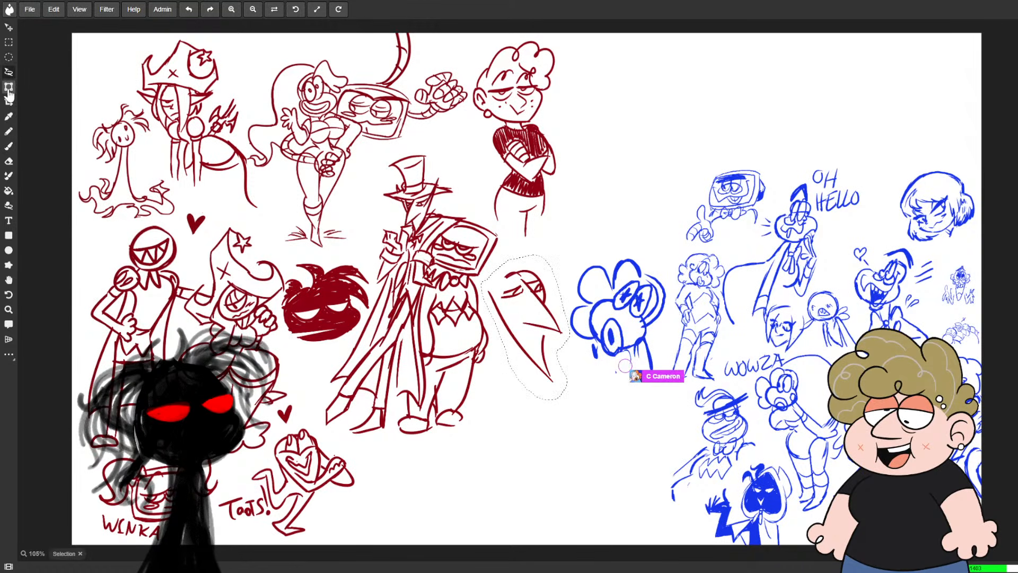
left_click_drag(572, 392, 558, 368)
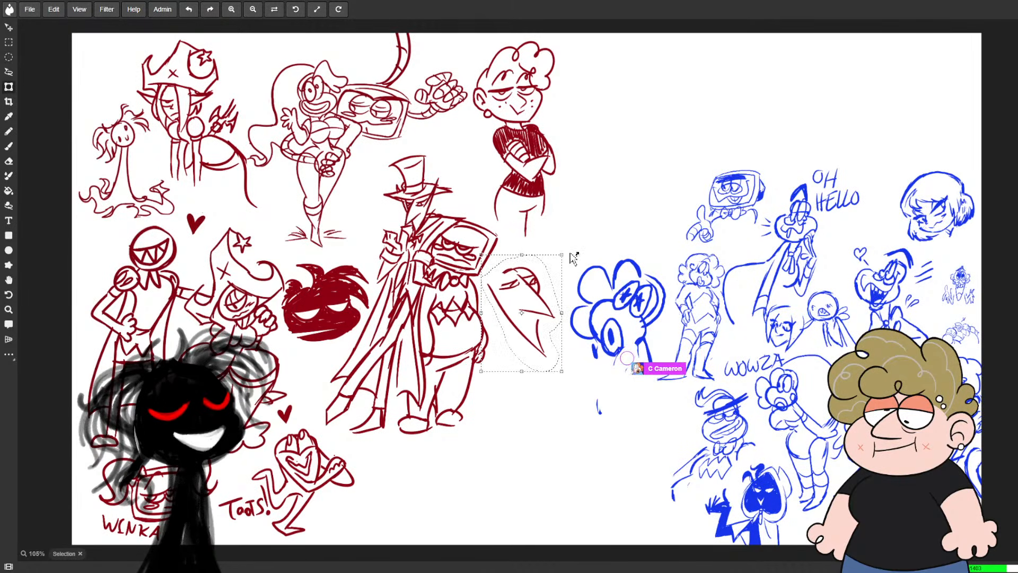
left_click_drag(546, 284, 553, 263)
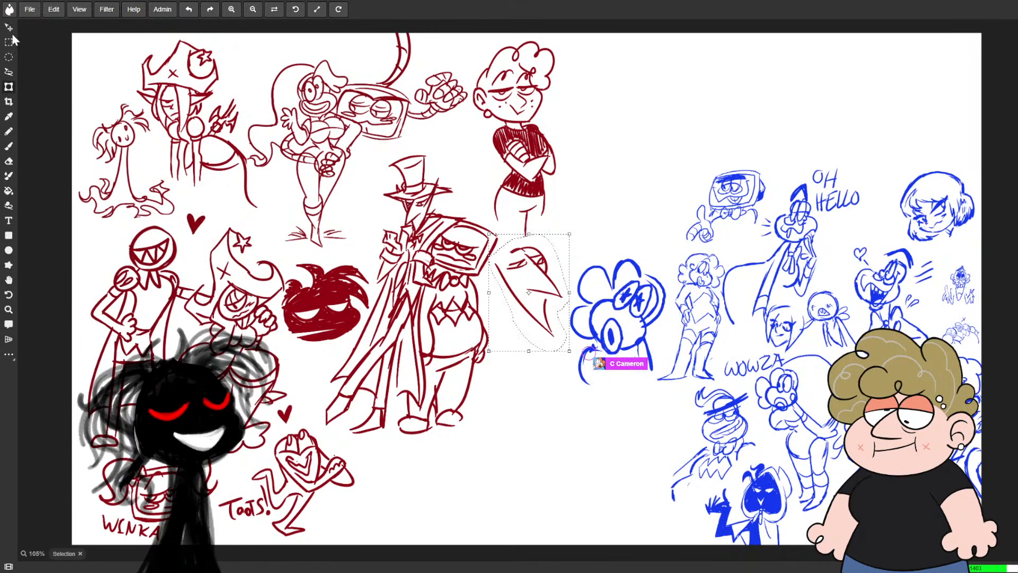
- Lasso the top-hat figure and its screen-headed partner, scale the pair down, and recentre them beside the filled smug face
mouse_move(366, 241)
left_mouse_down()
mouse_move(373, 309)
mouse_move(315, 393)
mouse_move(339, 453)
mouse_move(454, 473)
mouse_move(501, 396)
mouse_move(485, 268)
mouse_move(505, 241)
mouse_move(461, 162)
mouse_move(414, 138)
mouse_move(358, 192)
left_mouse_up()
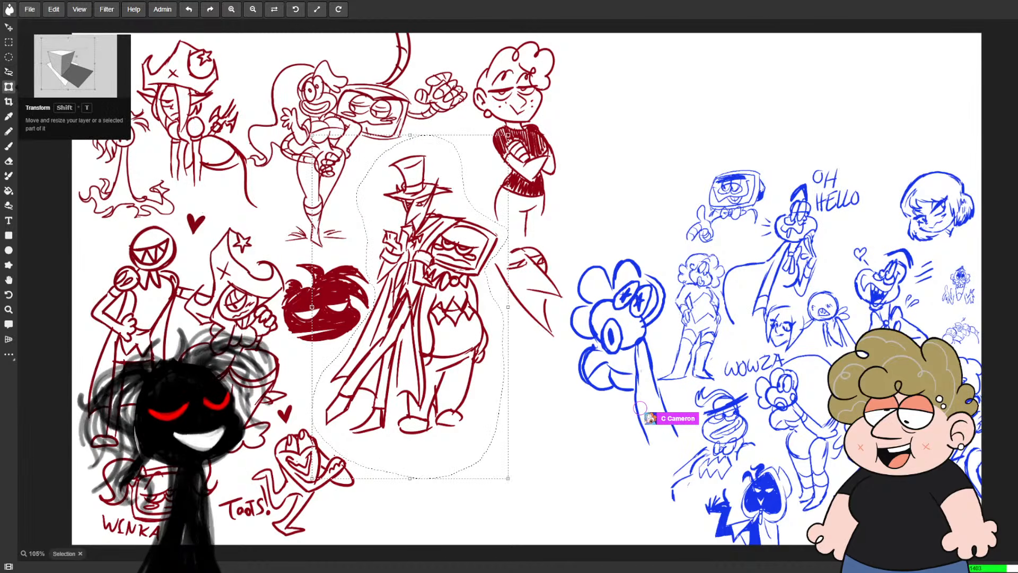
left_click(9, 88)
left_click_drag(510, 481, 466, 413)
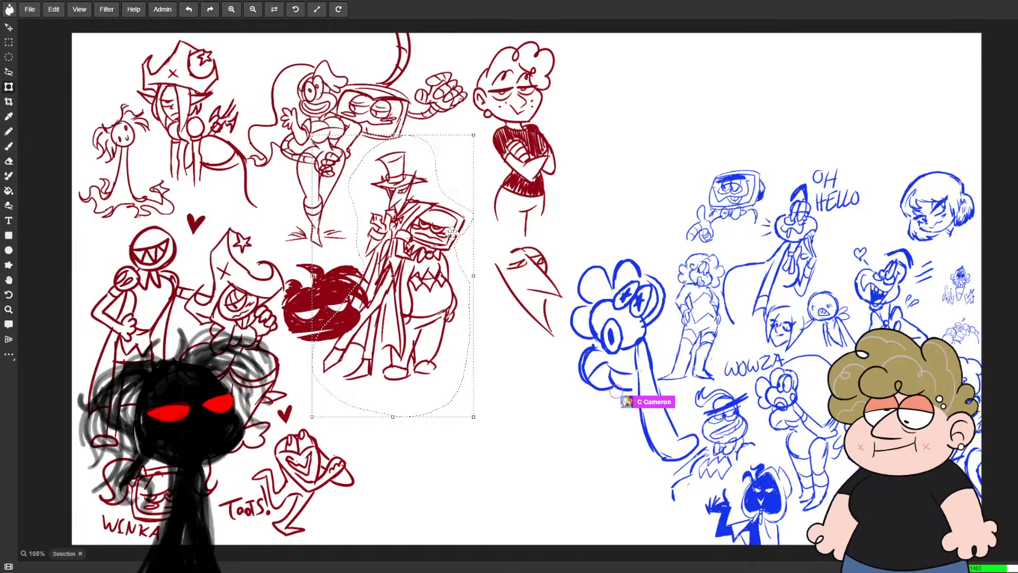
mouse_move(451, 233)
left_mouse_down()
mouse_move(473, 263)
mouse_move(469, 375)
mouse_move(463, 267)
left_mouse_up()
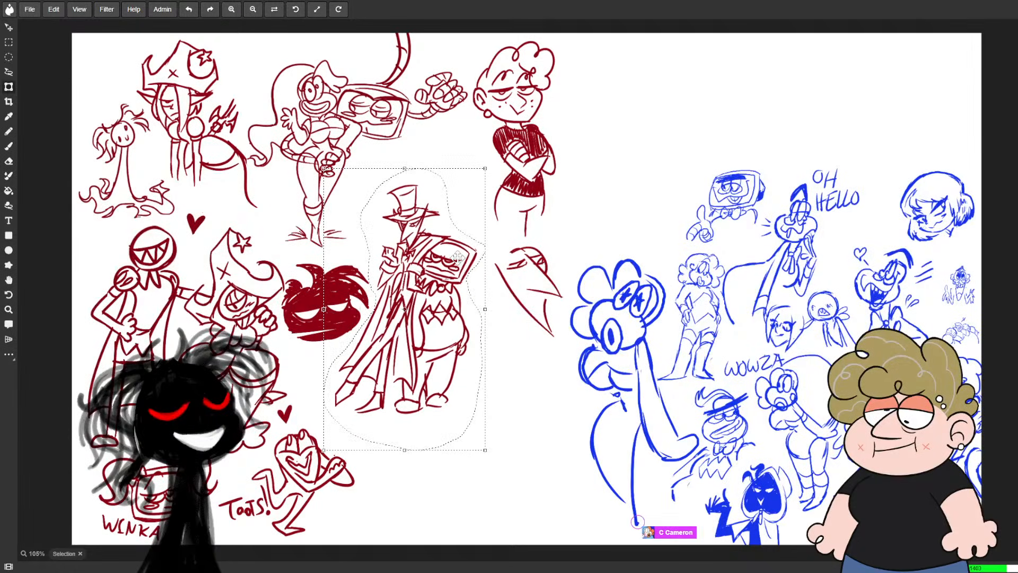
left_click(9, 57)
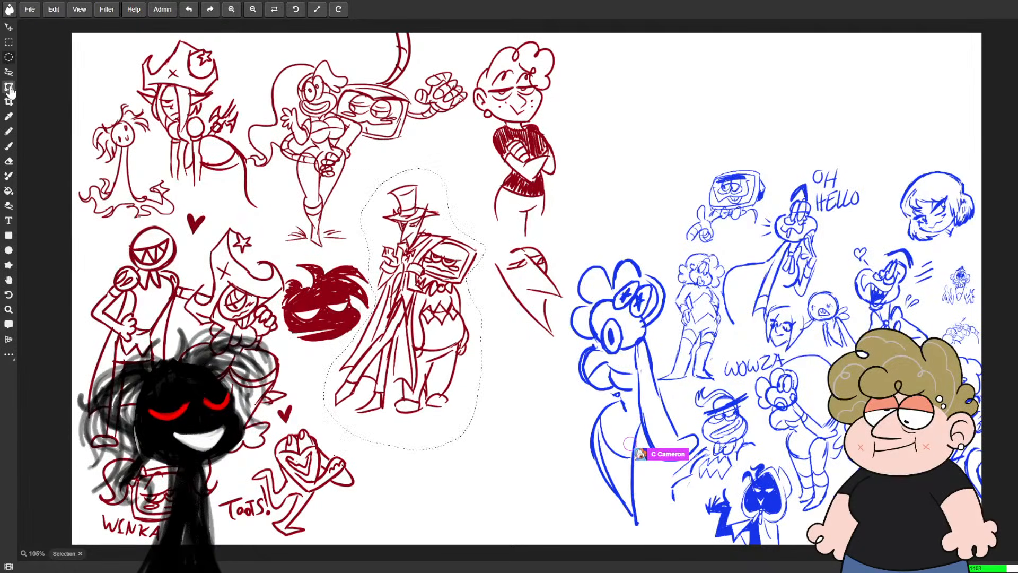
- Lasso the filled smug face, scale it down, and move it between the screen-headed figure's hand and the curly-haired character
left_click(8, 71)
mouse_move(335, 253)
left_mouse_down()
mouse_move(289, 260)
mouse_move(282, 297)
mouse_move(297, 354)
mouse_move(359, 337)
mouse_move(371, 297)
mouse_move(344, 250)
mouse_move(364, 259)
mouse_move(354, 269)
left_mouse_up()
left_click(9, 87)
mouse_move(316, 314)
left_mouse_down()
mouse_move(352, 227)
mouse_move(454, 150)
left_mouse_up()
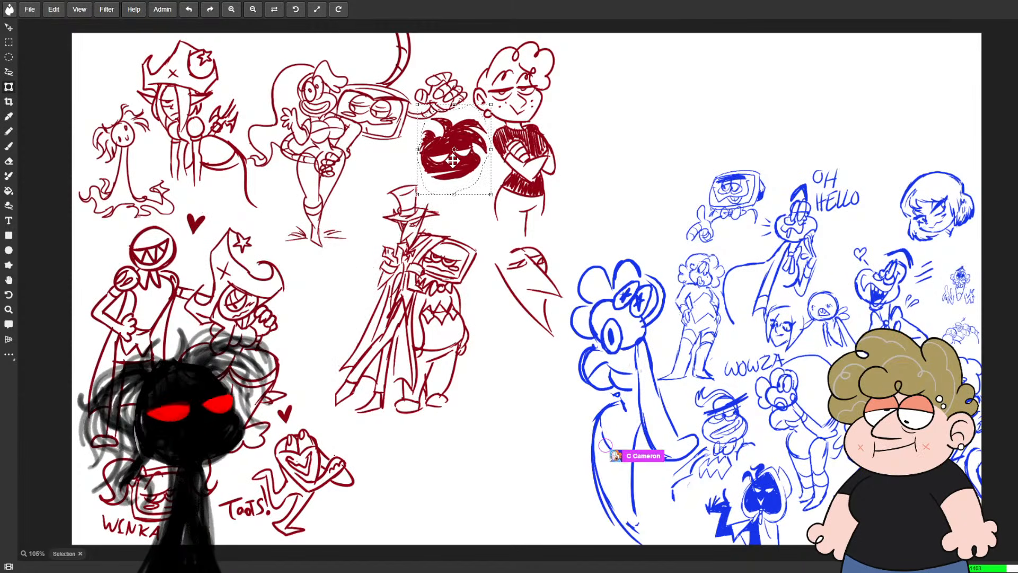
- Lasso the top-hat figure and its screen-headed partner, shift the pair into the gap left by the smug face, and deselect
left_click(8, 71)
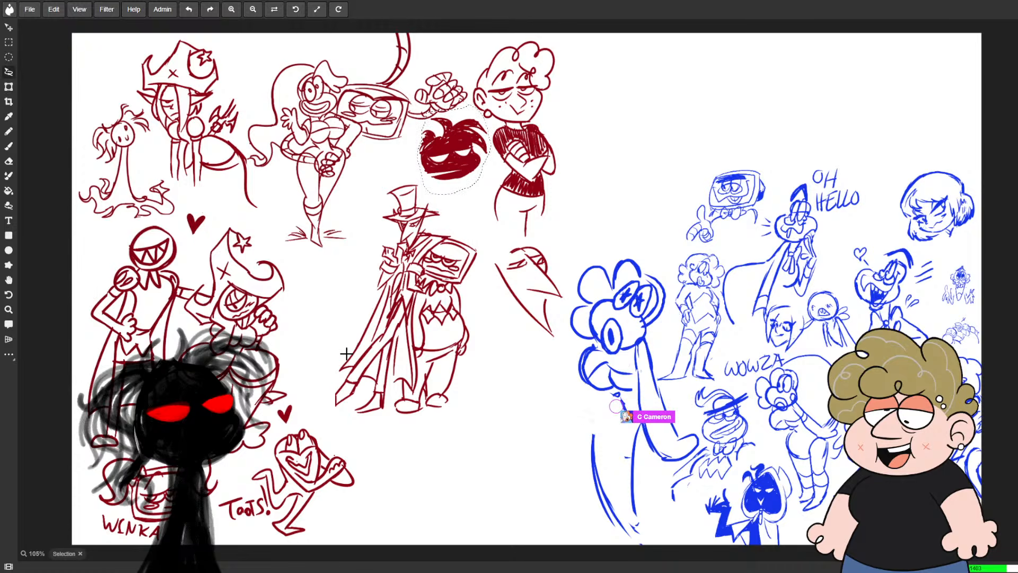
mouse_move(337, 344)
left_mouse_down()
mouse_move(486, 400)
mouse_move(486, 234)
mouse_move(427, 182)
mouse_move(344, 318)
left_mouse_up()
left_click(8, 87)
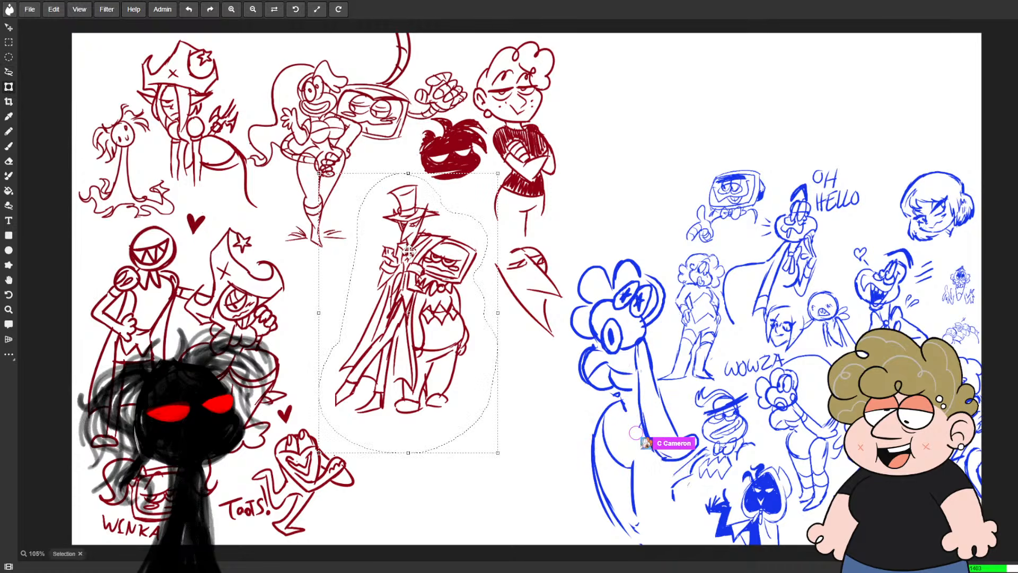
left_click_drag(410, 251, 375, 256)
left_click(9, 57)
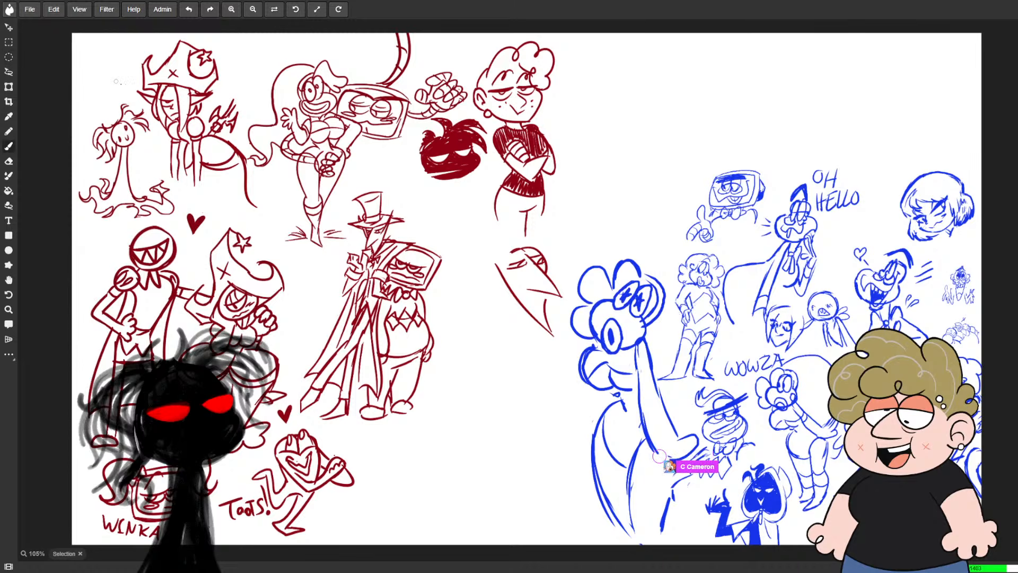
- Lasso the pointed-beak head, move it slightly left below the curly-haired character, and deselect it
key("l")
mouse_move(481, 260)
left_mouse_down()
mouse_move(504, 342)
mouse_move(555, 352)
left_mouse_up()
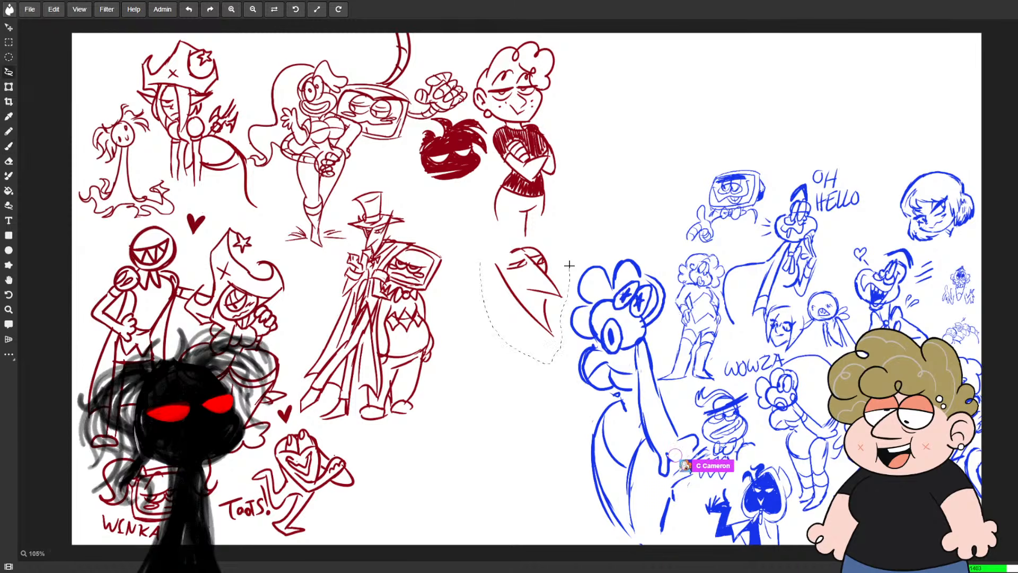
left_click_drag(569, 264, 477, 243)
key("v")
left_click_drag(545, 261, 525, 258)
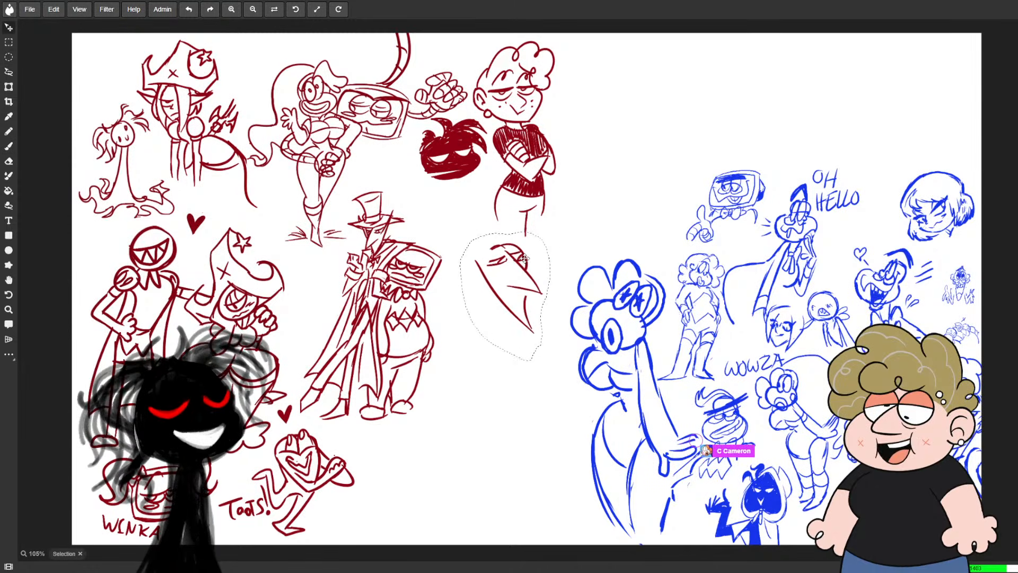
key("ctrl+d")
key("b")
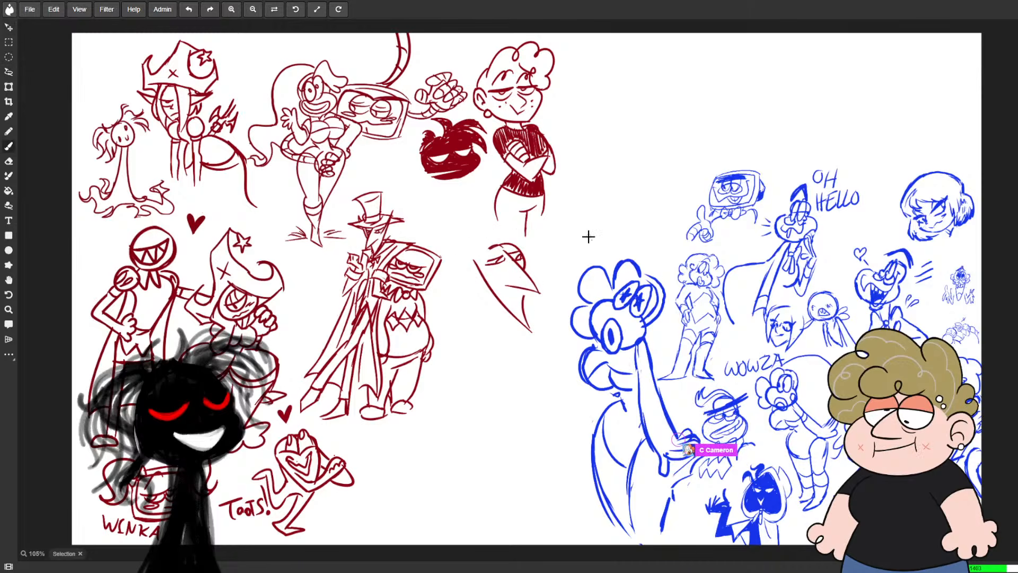
key("l")
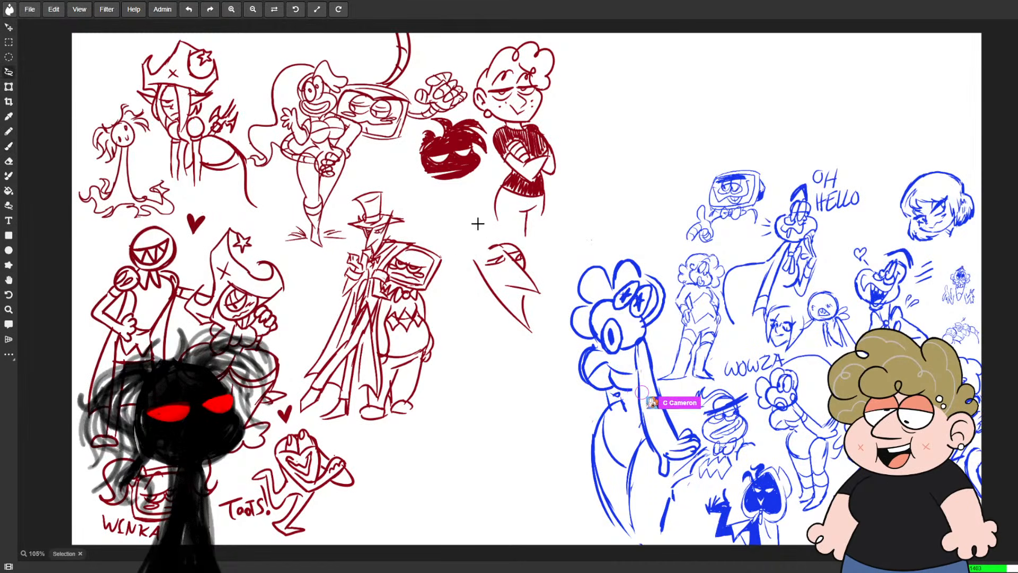
key("b")
key("ctrl+z")
key("ctrl+z")
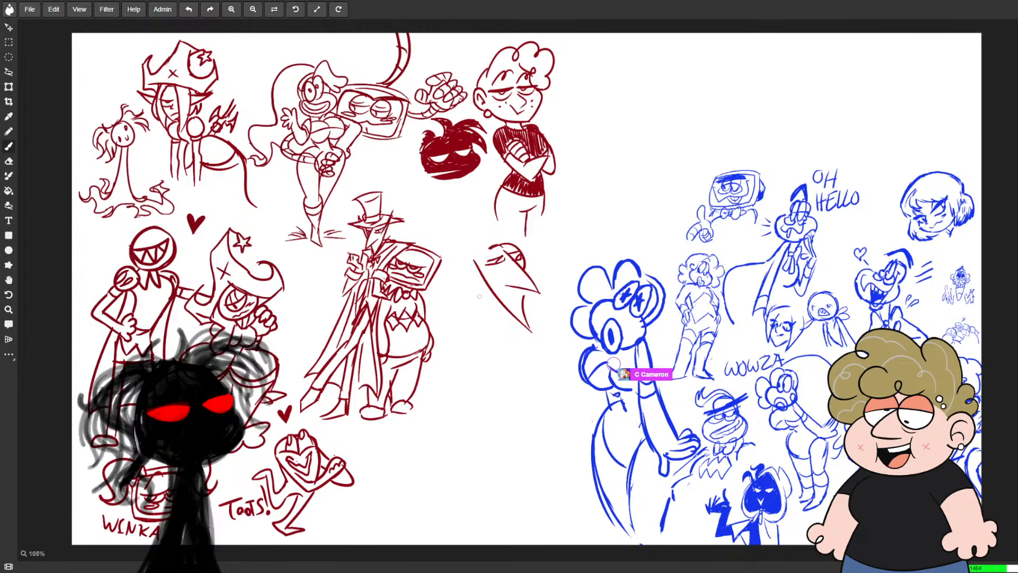
left_click_drag(438, 221, 489, 287)
key("ctrl+z")
key("ctrl+z")
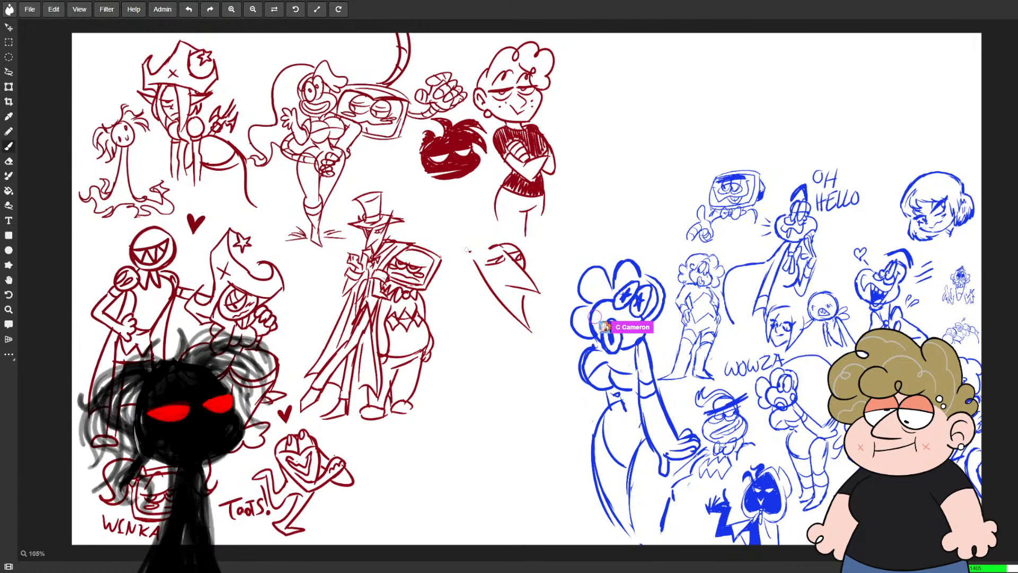
- Draw a long pointed ear, a dark beard tip and a hat brim line on the pointed-beak head
key("b")
left_click_drag(453, 243, 475, 266)
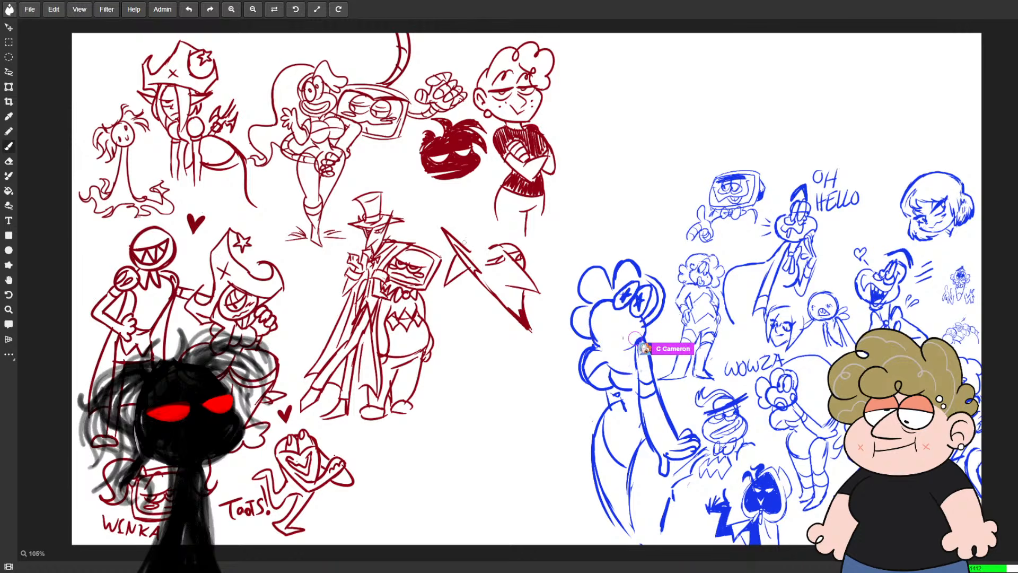
mouse_move(462, 243)
left_mouse_down()
mouse_move(521, 241)
mouse_move(548, 232)
left_mouse_up()
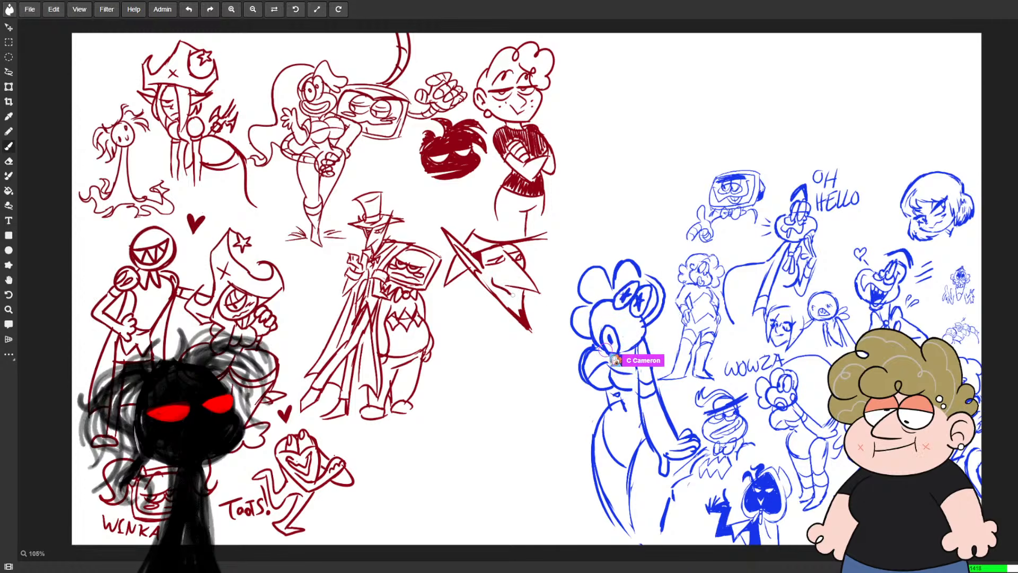
- Sketch the shoulder and arm outlines below the pointed-beak head, with a raised thumb line at the wrist
mouse_move(486, 289)
left_mouse_down()
mouse_move(483, 314)
mouse_move(508, 325)
mouse_move(445, 368)
left_mouse_up()
left_click_drag(465, 314, 421, 382)
mouse_move(513, 329)
left_mouse_down()
mouse_move(524, 359)
mouse_move(456, 423)
left_mouse_up()
mouse_move(541, 351)
left_mouse_down()
mouse_move(548, 344)
mouse_move(574, 398)
left_mouse_up()
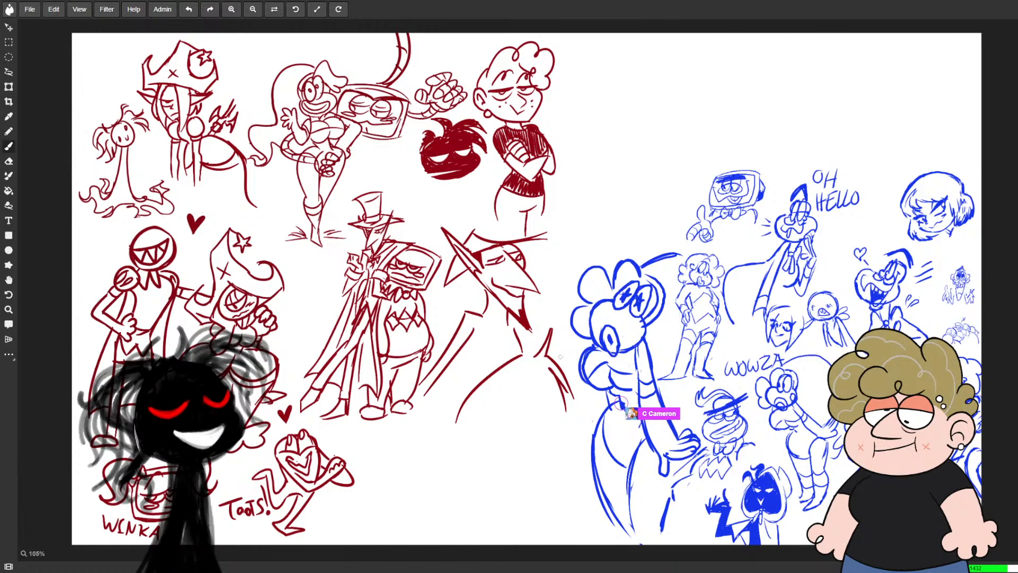
- Draw the figure's hand with long splayed fingers, and add a ruffled collar with a bow at its neck
left_click_drag(543, 374, 561, 416)
key("ctrl+z")
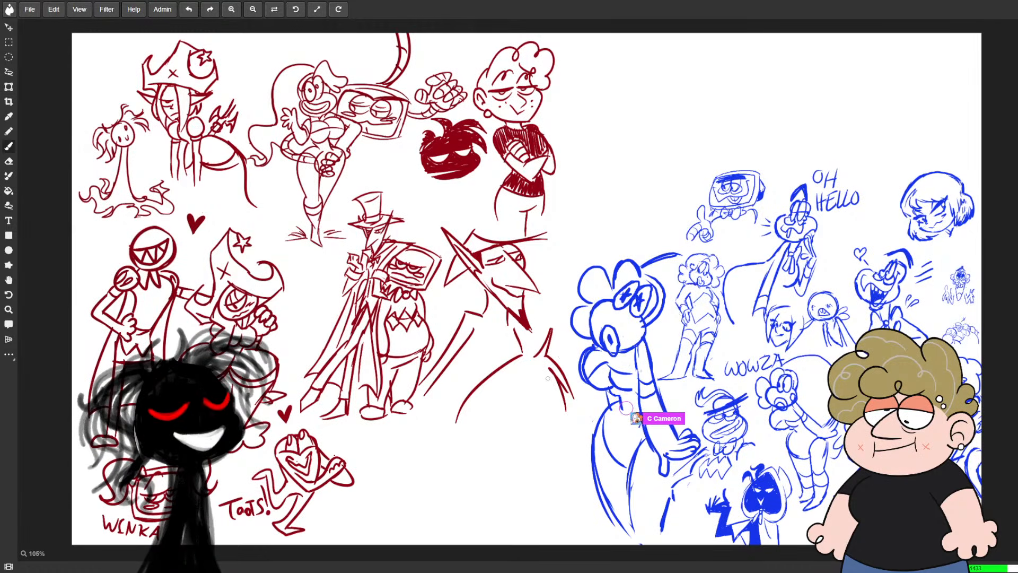
left_click_drag(544, 374, 564, 419)
left_click_drag(545, 374, 532, 416)
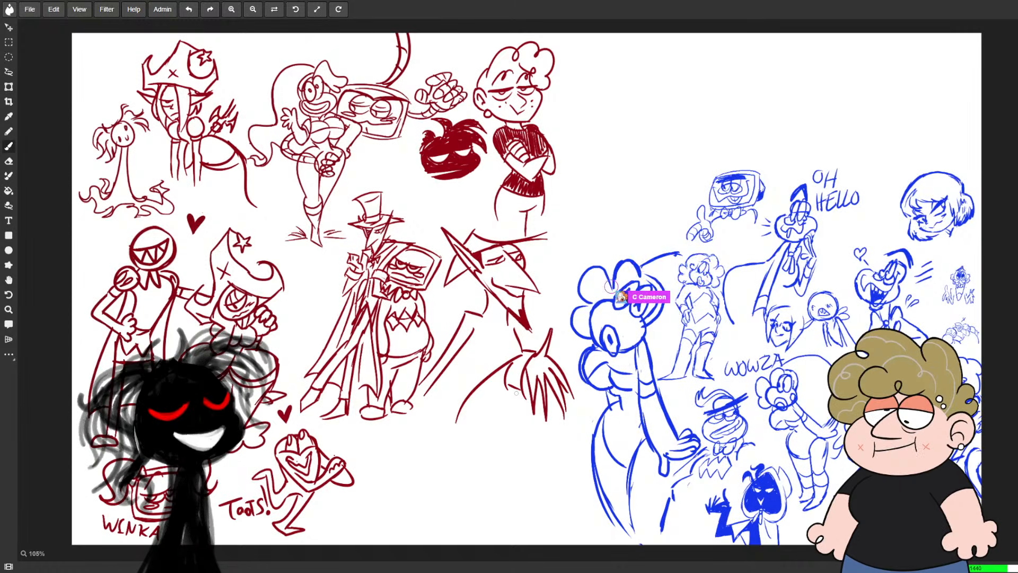
left_click_drag(499, 326, 510, 343)
left_click_drag(492, 336, 500, 343)
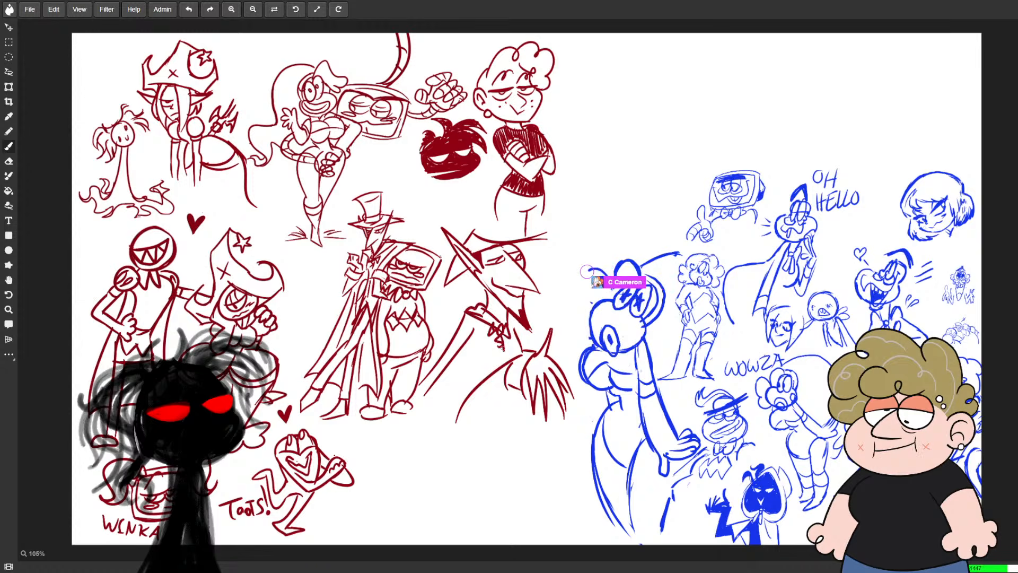
- Strengthen the figure's arm and sleeve lines, and complete its hat with a wider brim and a crown line
mouse_move(509, 367)
left_mouse_down()
mouse_move(467, 403)
mouse_move(459, 424)
left_mouse_up()
left_click_drag(442, 384, 424, 399)
left_click_drag(466, 369, 425, 432)
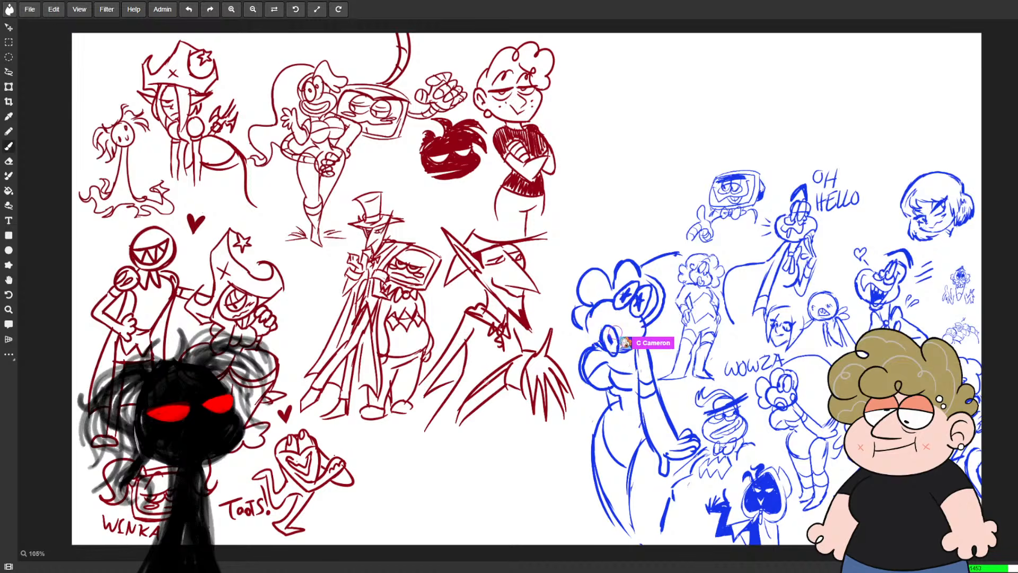
left_click_drag(467, 395, 454, 433)
left_click_drag(446, 398, 421, 407)
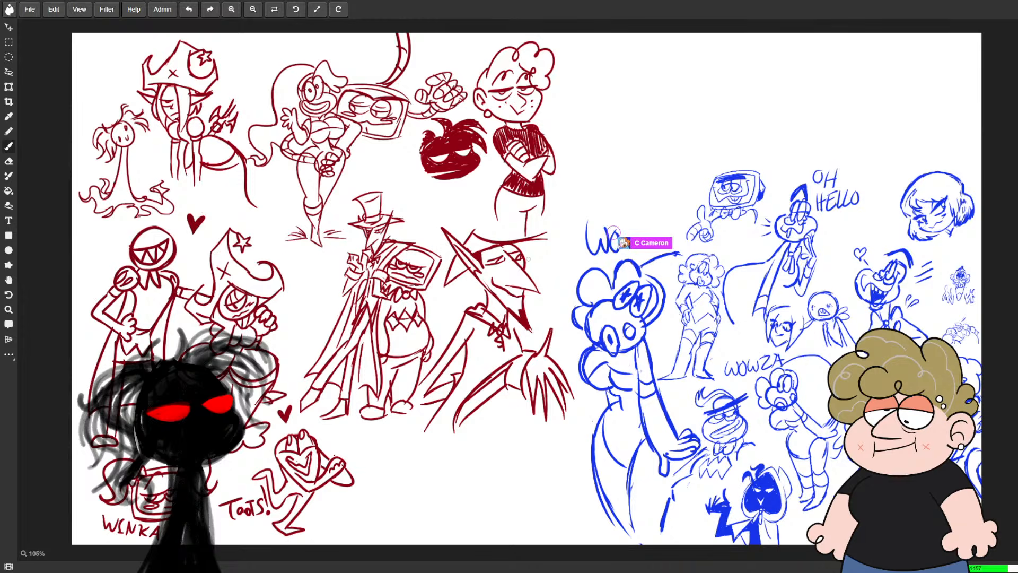
mouse_move(501, 248)
left_mouse_down()
mouse_move(558, 239)
mouse_move(567, 227)
left_mouse_up()
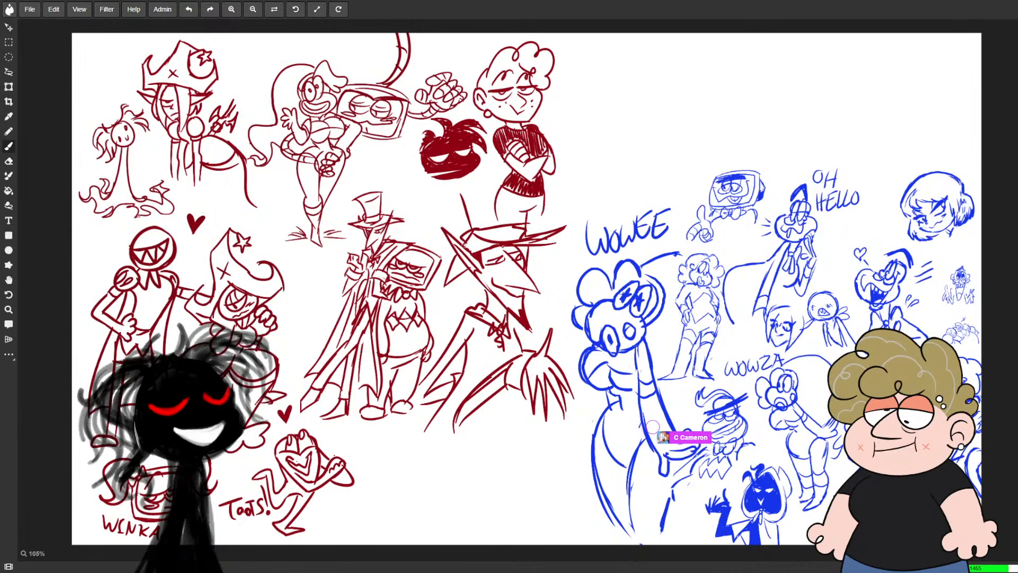
- Draw the figure's torso, long legs and sweeping cape edge down to the bottom of the canvas
left_click_drag(455, 429, 470, 543)
left_click_drag(434, 414, 418, 486)
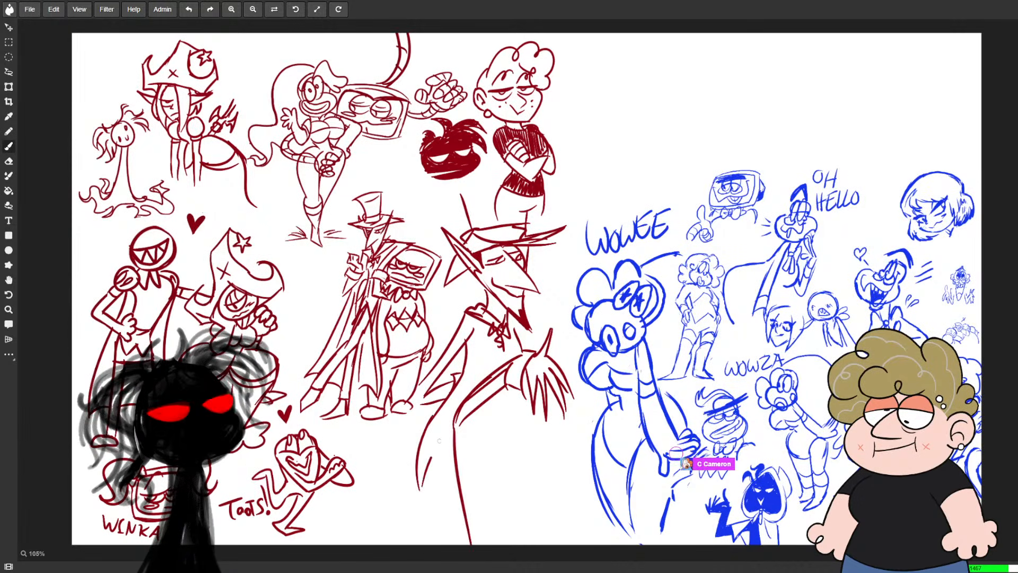
left_click_drag(448, 434, 430, 458)
left_click_drag(455, 442, 448, 480)
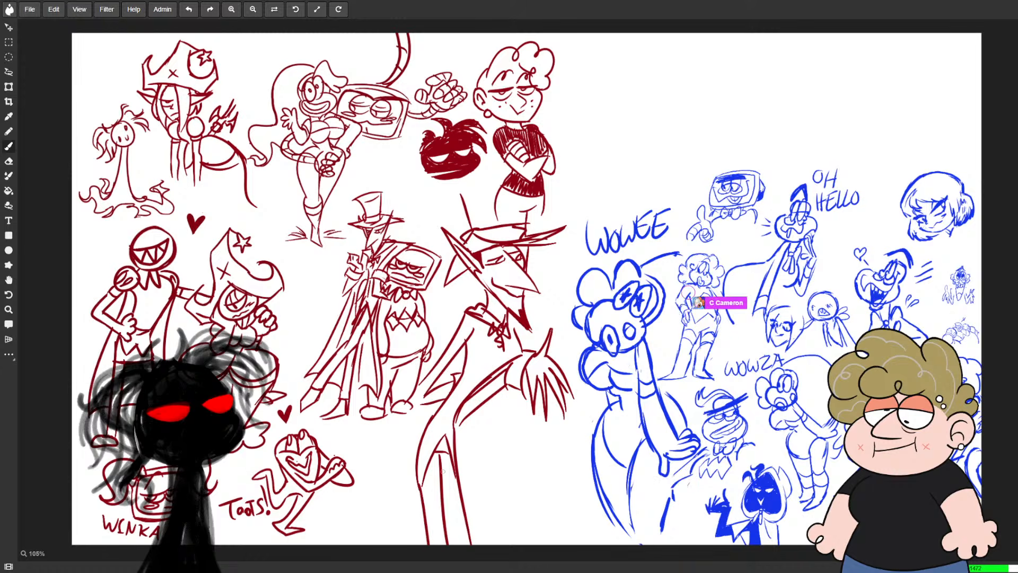
left_click_drag(426, 418, 373, 543)
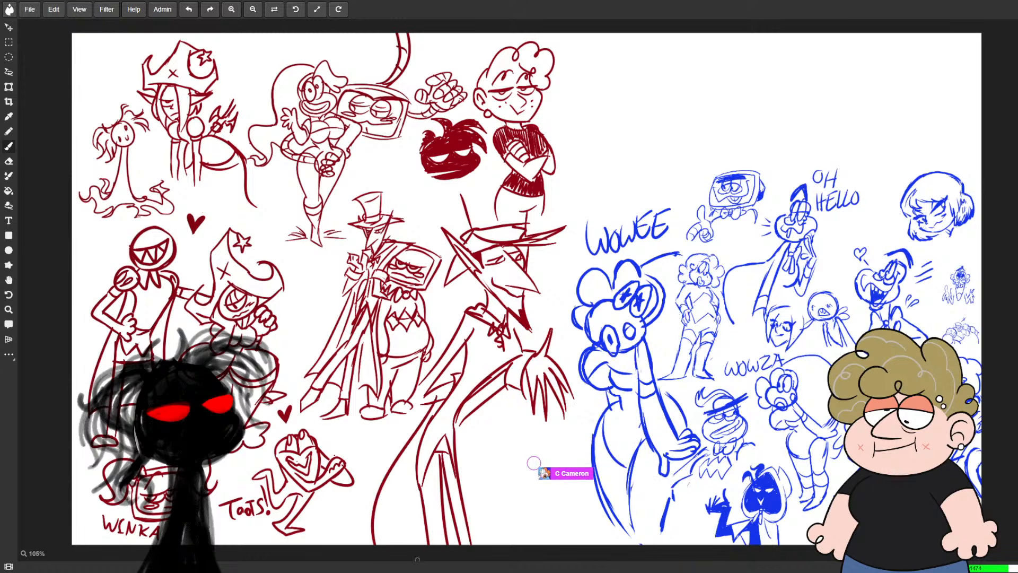
- Lasso the pointed-beak head with its hat, scale it down slightly, and set it back above the collar
mouse_move(449, 257)
left_mouse_down()
mouse_move(524, 331)
mouse_move(542, 329)
mouse_move(566, 256)
left_mouse_up()
mouse_move(546, 220)
left_mouse_down()
mouse_move(503, 201)
mouse_move(504, 220)
mouse_move(480, 182)
mouse_move(438, 208)
left_mouse_up()
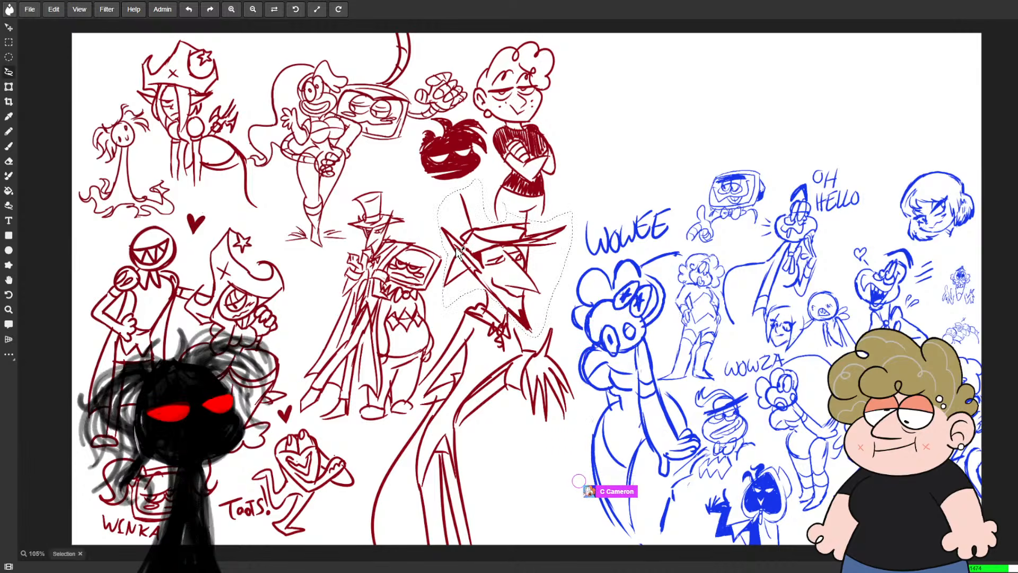
key("ctrl+t")
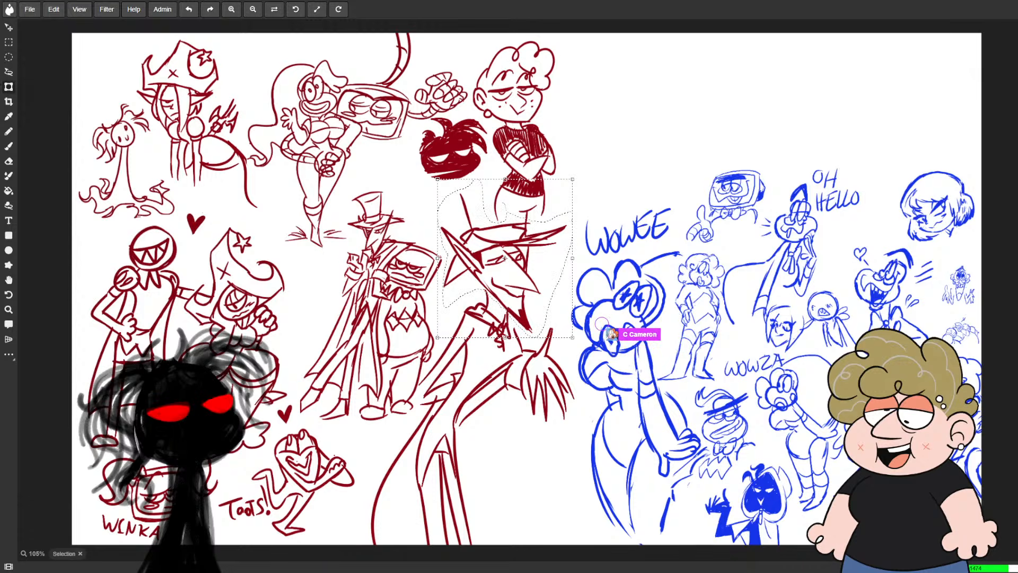
left_click_drag(573, 179, 556, 191)
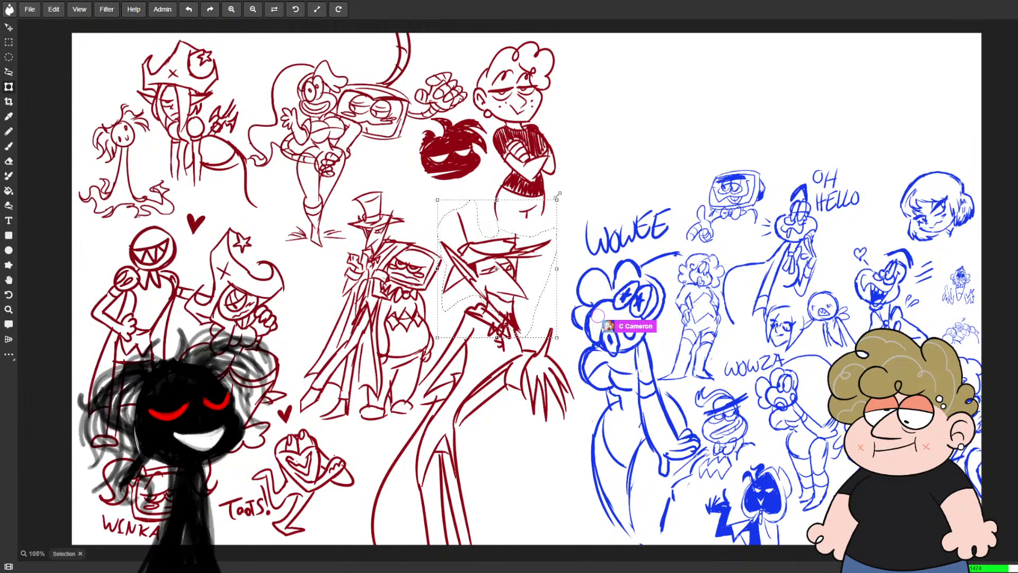
left_click_drag(509, 319, 513, 315)
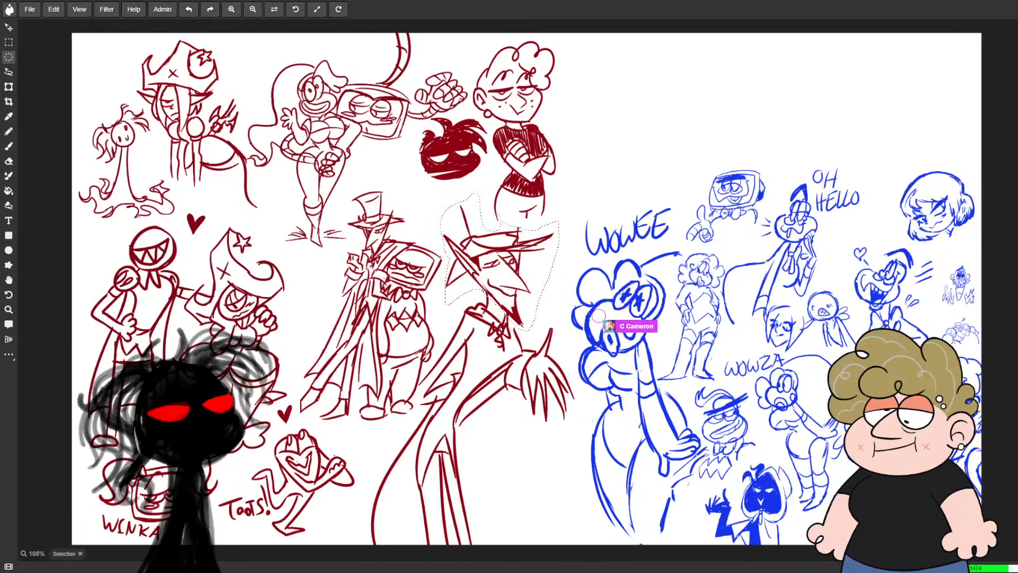
- Deselect the head, erase the old shoulder and collar lines, and redraw the figure's neck, shoulder and cape lapel
left_click(9, 160)
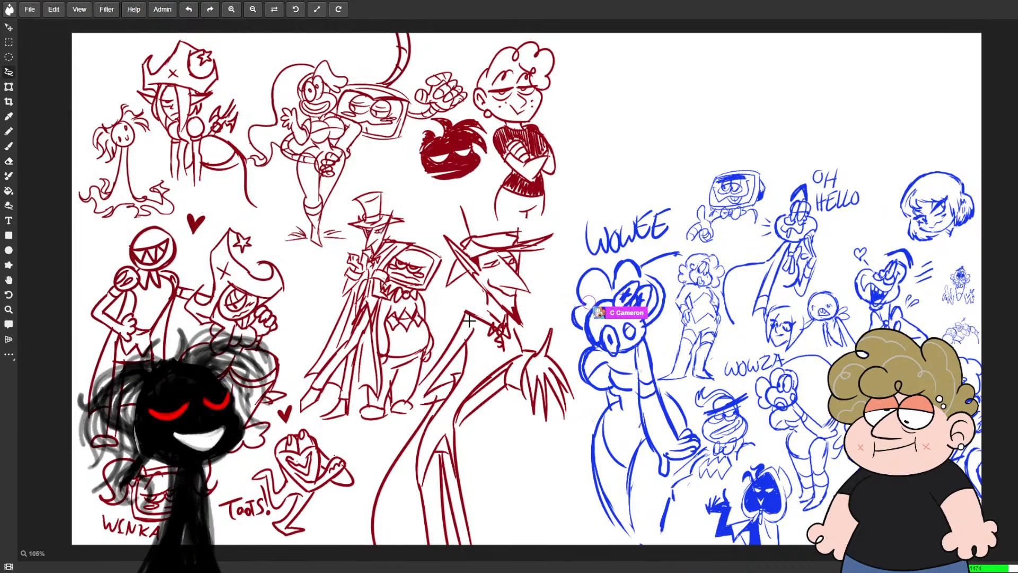
key("e")
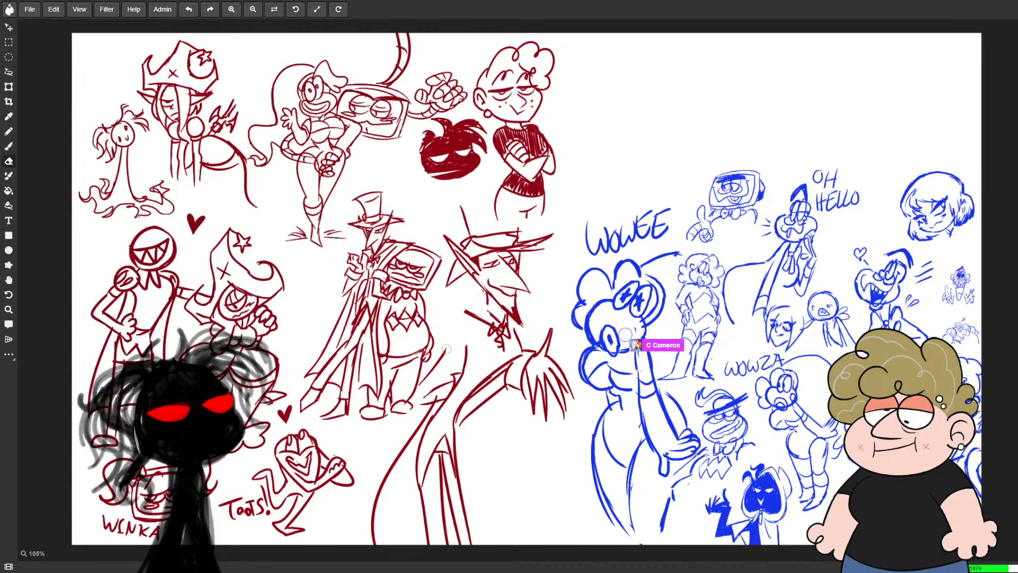
key("b")
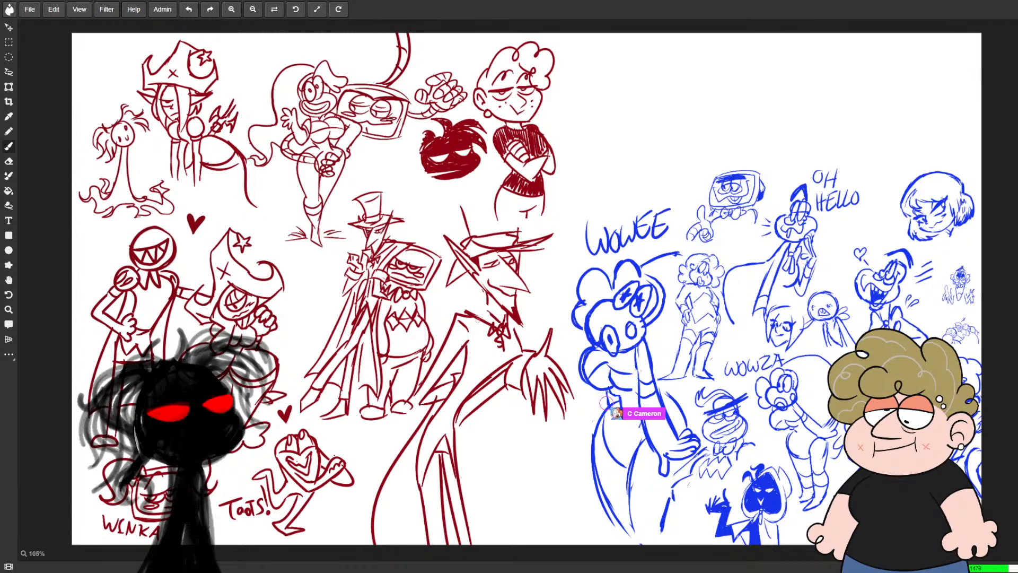
key("e")
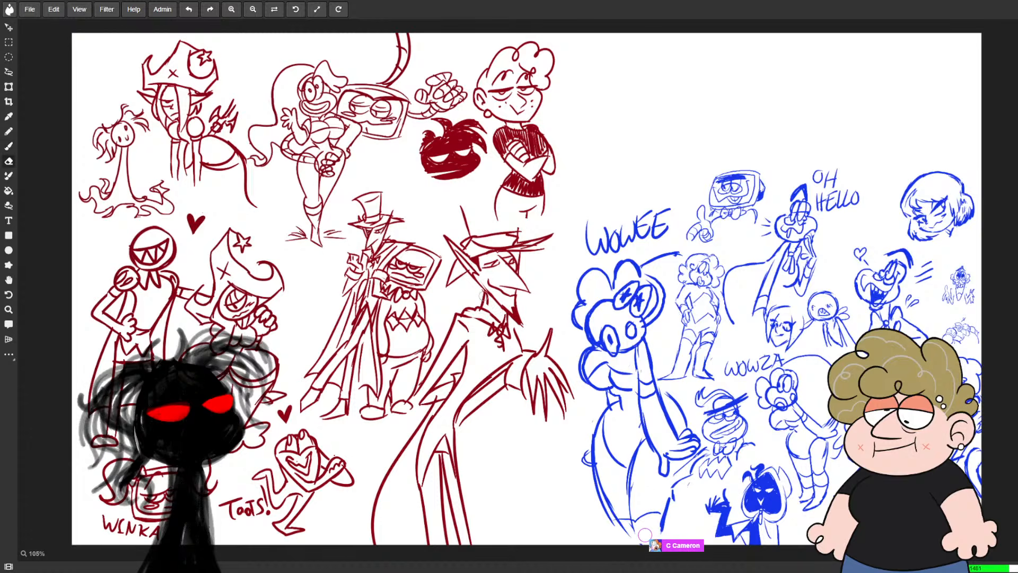
key("b")
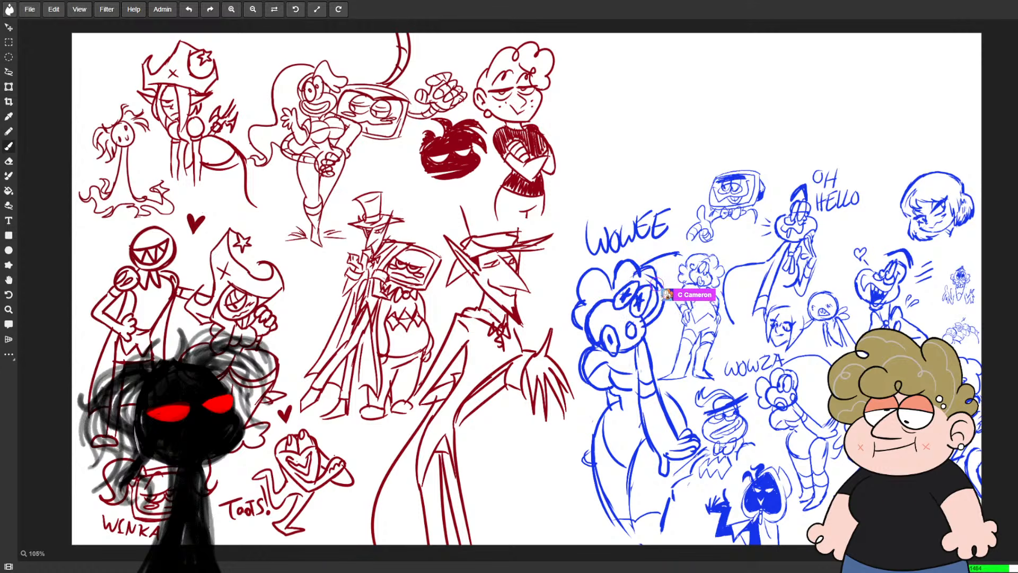
key("e")
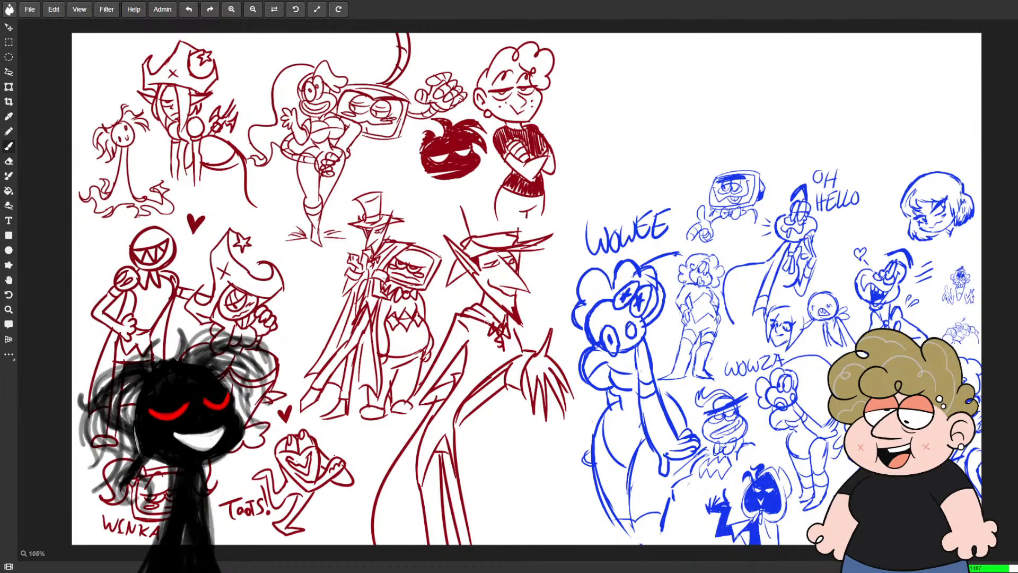
- Refine the collar around the figure's bow and draw the short cape's edge across its chest
left_click_drag(498, 306, 504, 317)
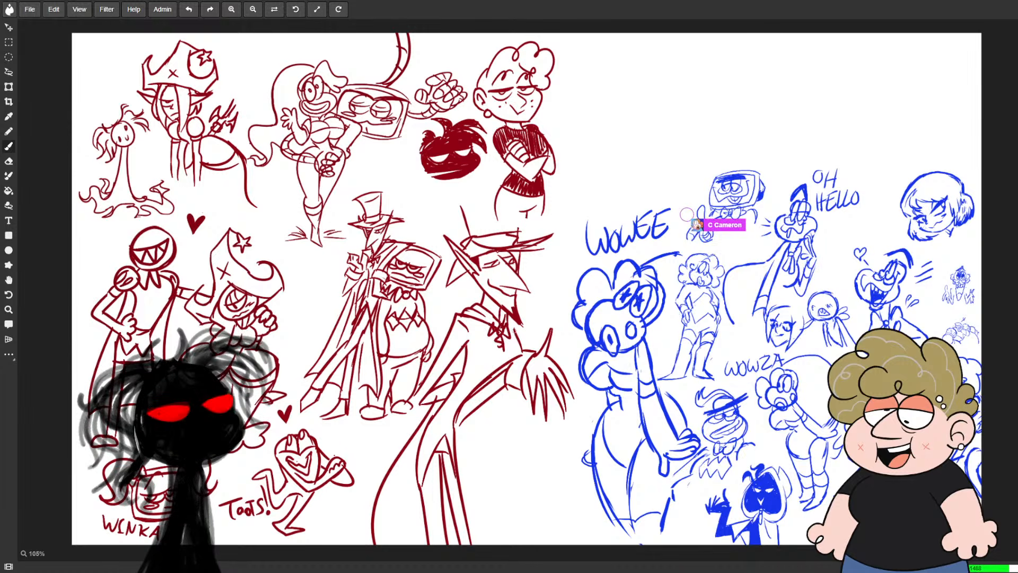
key("e")
key("b")
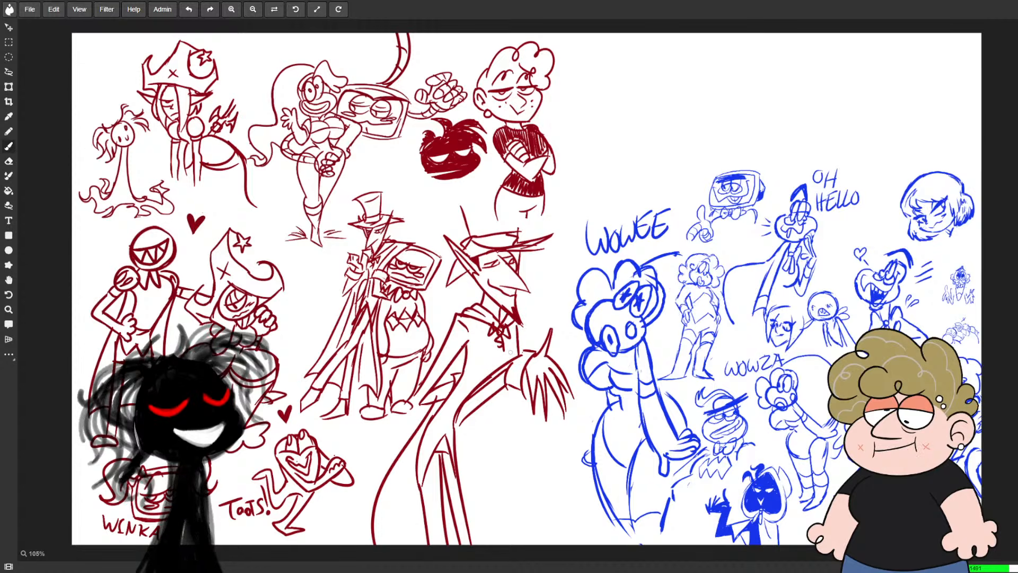
left_click_drag(510, 352, 454, 420)
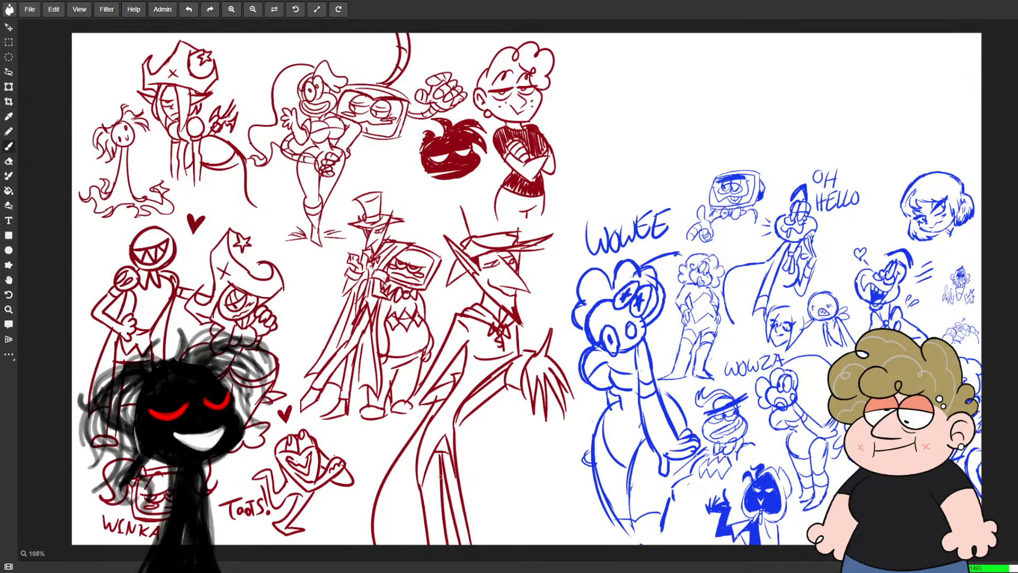
- Clean up the caped figure's waist and coat lines by erasing stray marks and redrawing short strokes
key("e")
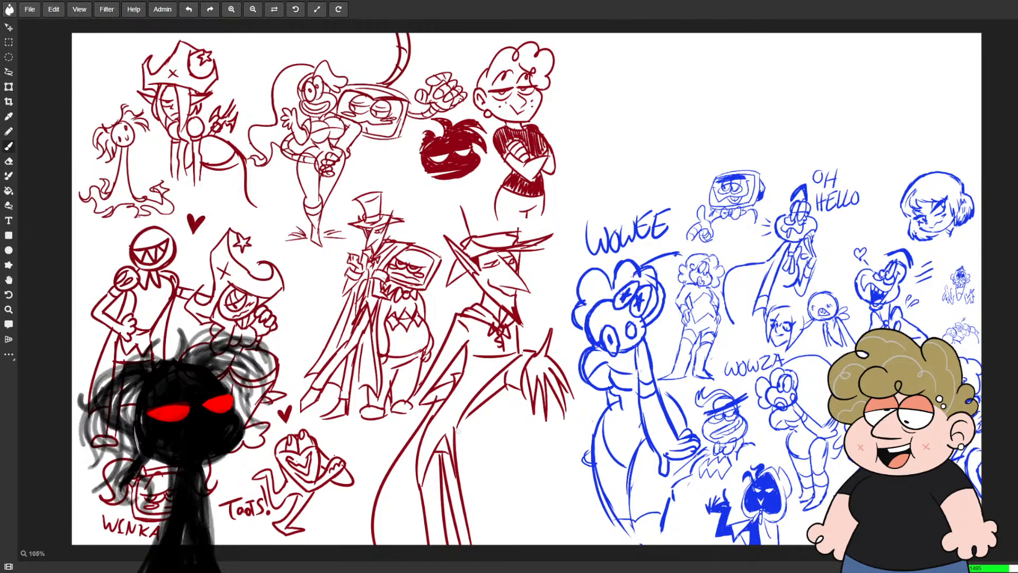
key("e")
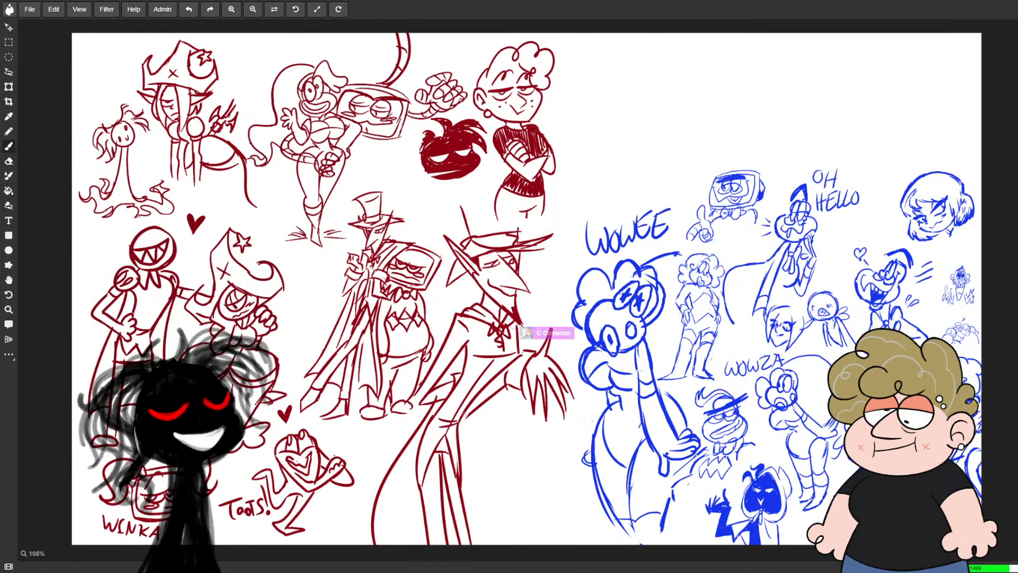
key("e")
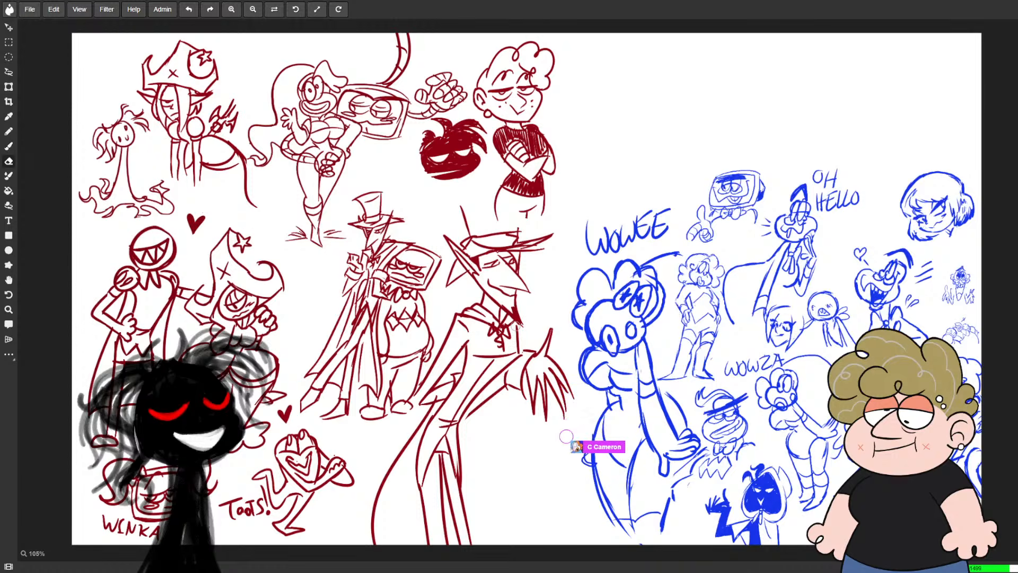
key("b")
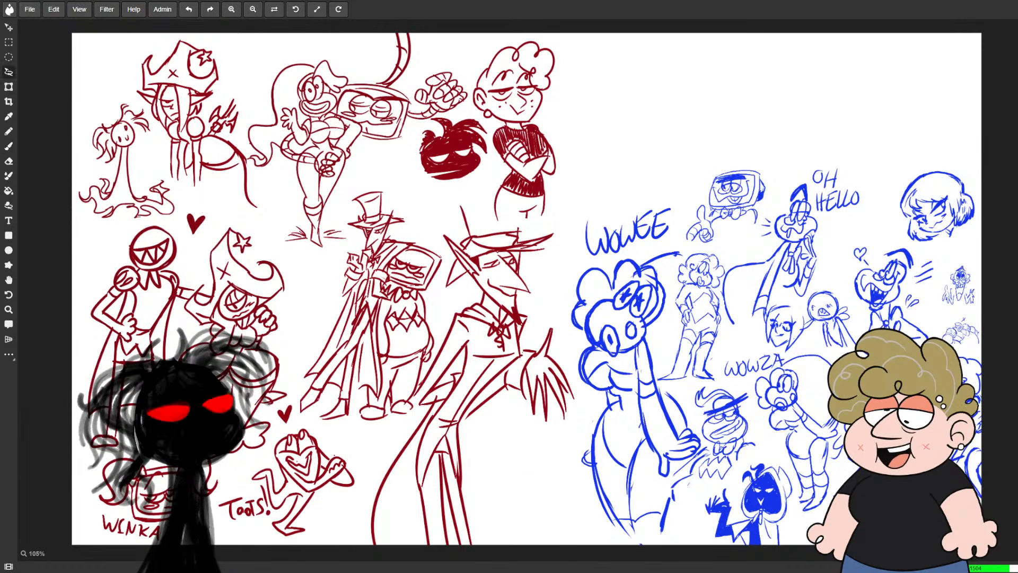
- Lasso the caped figure's outstretched hand and forearm, scale the selection down and move it slightly lower, away from the body
mouse_move(521, 362)
left_mouse_down()
mouse_move(483, 408)
mouse_move(488, 443)
mouse_move(577, 419)
mouse_move(543, 316)
mouse_move(528, 339)
left_mouse_up()
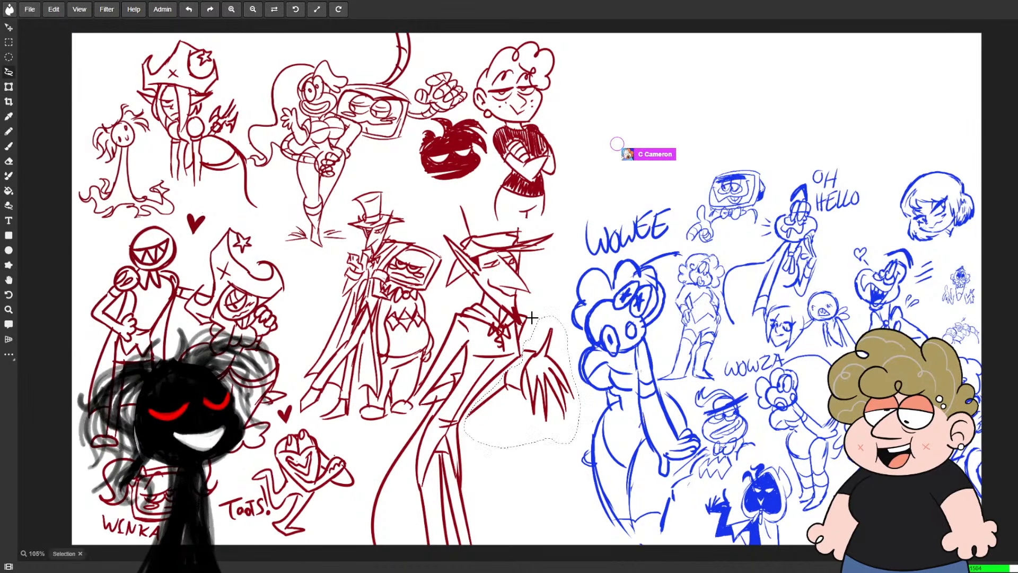
left_click(9, 87)
left_click_drag(581, 314, 559, 364)
left_click_drag(539, 406, 565, 389)
left_click(9, 57)
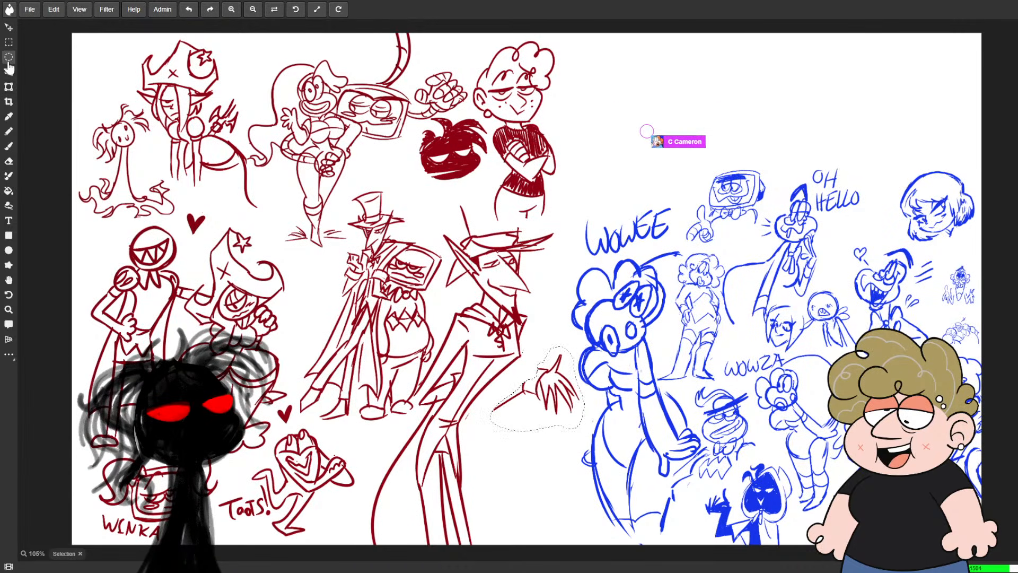
left_click(9, 146)
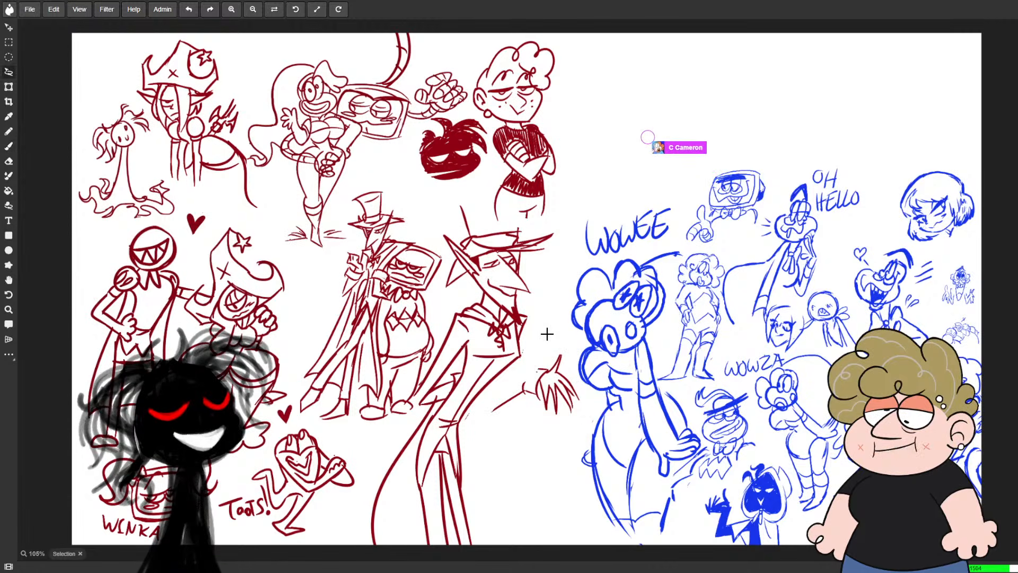
- Redraw the caped figure's forearm and flared cuff to join the sleeve to the repositioned hand, erasing leftover lines
key("b")
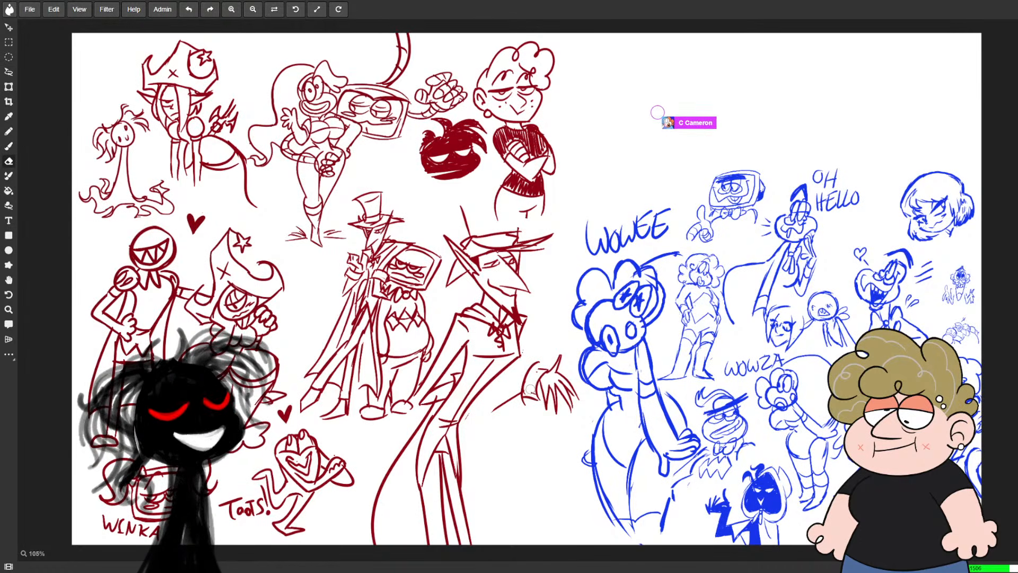
key("e")
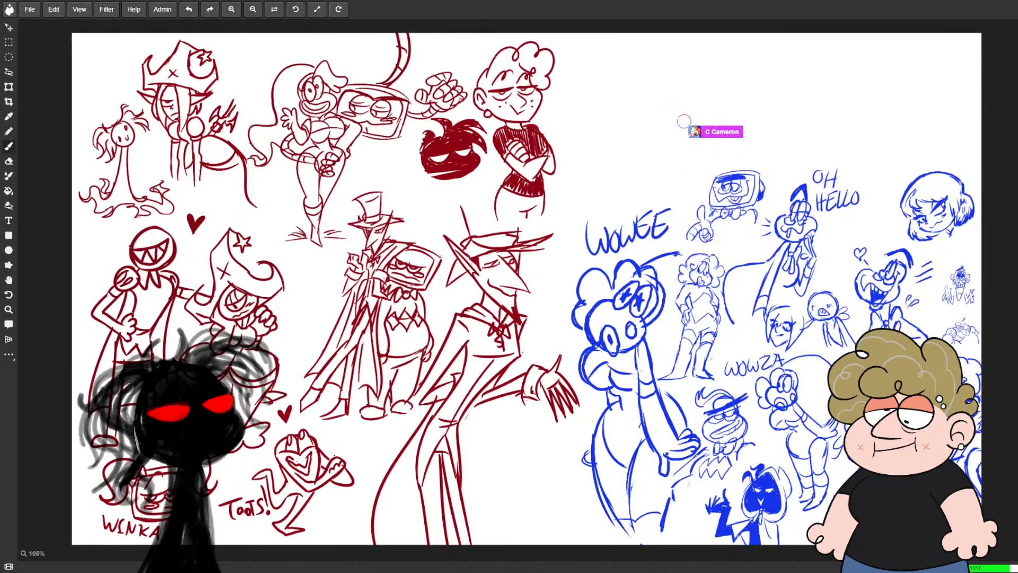
key("e")
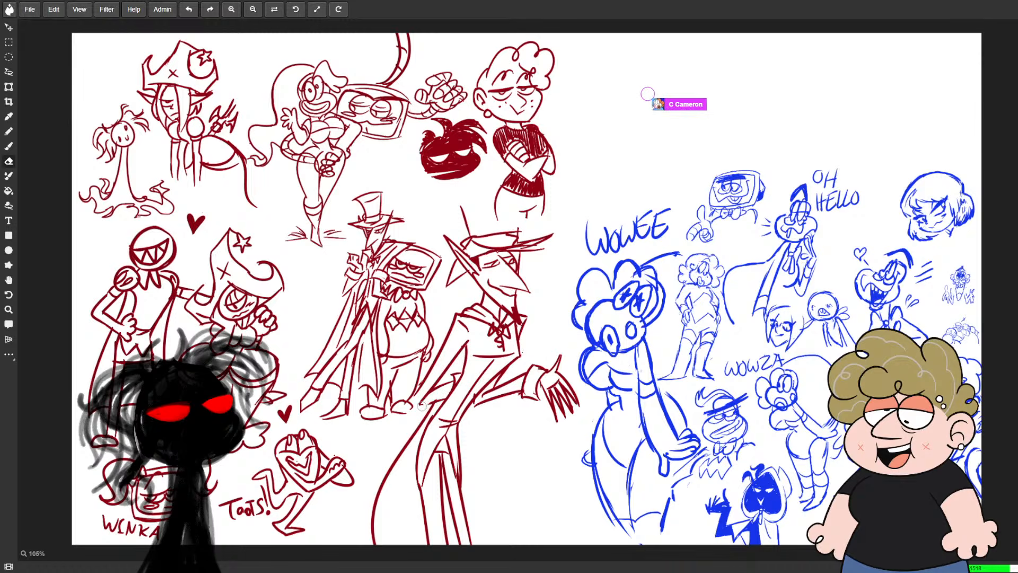
- Draw the cape's far edge sweeping from below the outstretched arm to the bottom of the canvas, and tidy the nearby lines
key("b")
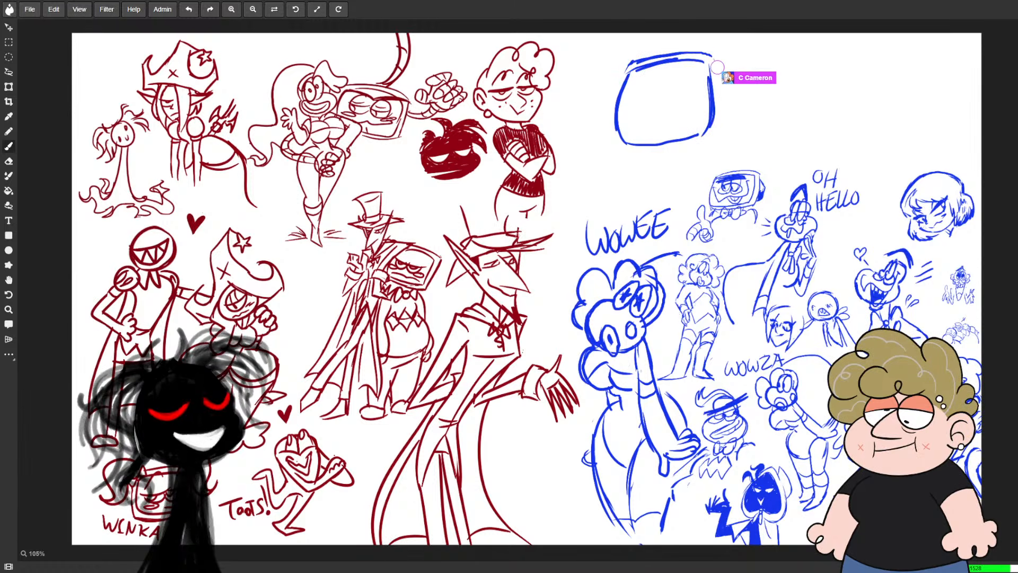
key("e")
key("b")
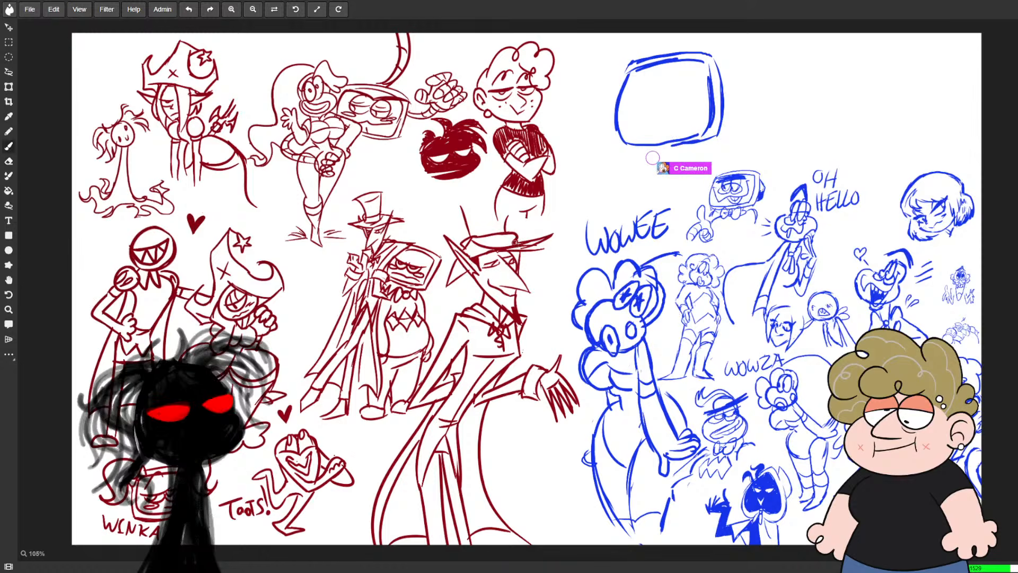
key("e")
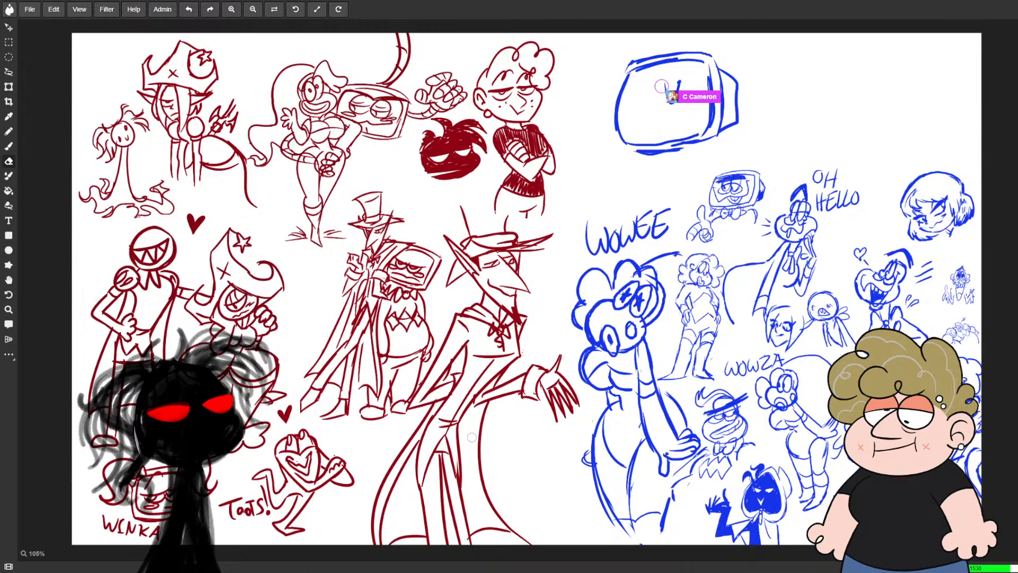
key("b")
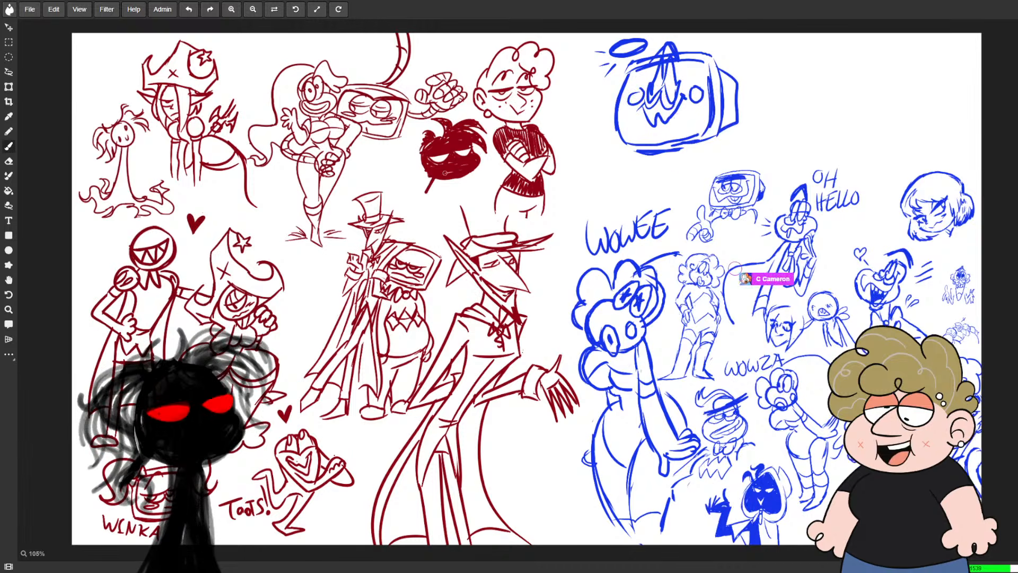
- Add a solid neck and long, spiky side hair to the dark red shadow head beside the curly-haired character
left_click_drag(434, 179, 422, 216)
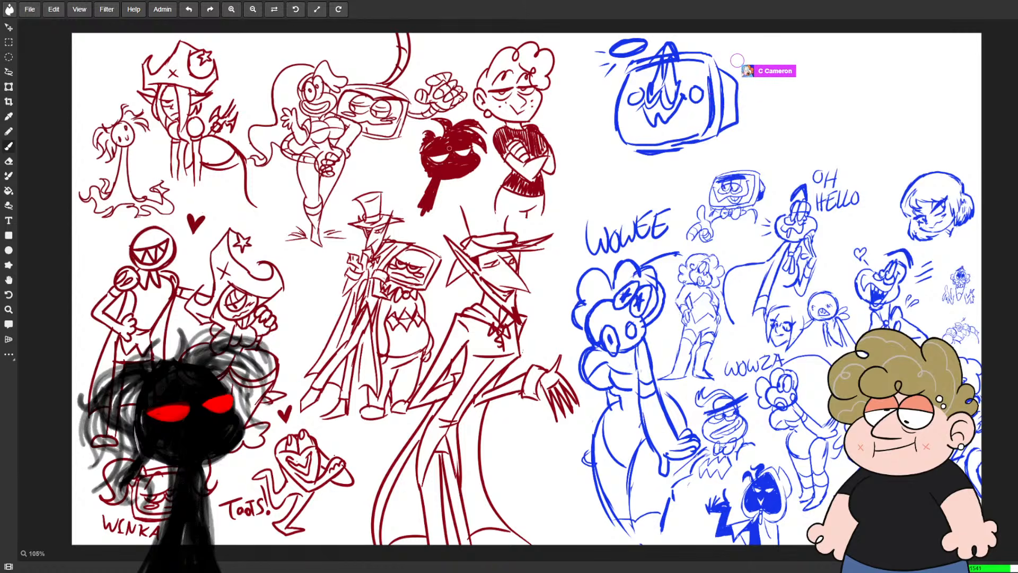
mouse_move(442, 183)
left_mouse_down()
mouse_move(462, 191)
mouse_move(445, 184)
mouse_move(456, 184)
mouse_move(437, 204)
left_mouse_up()
mouse_move(427, 130)
left_mouse_down()
mouse_move(407, 135)
mouse_move(393, 182)
left_mouse_up()
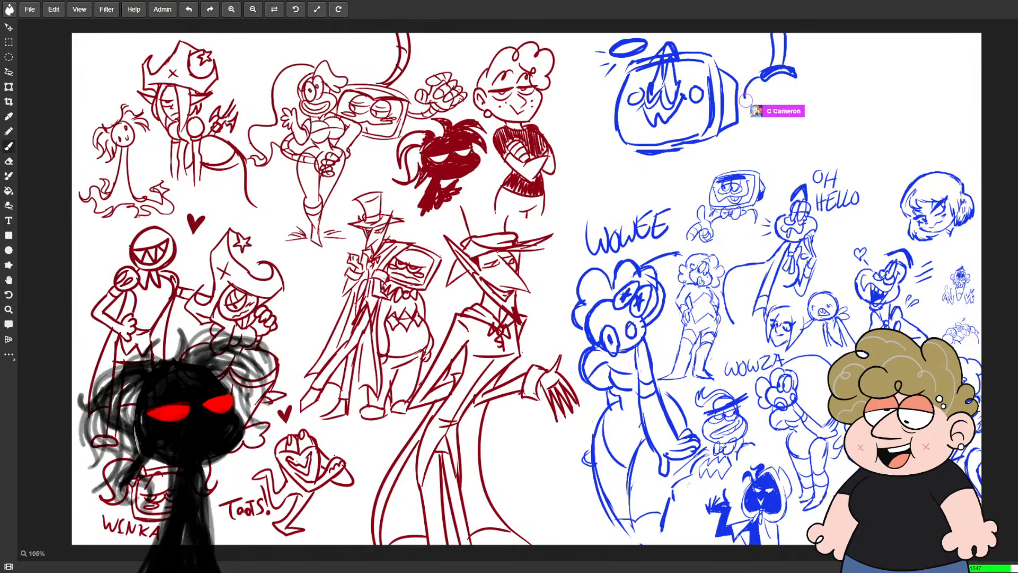
mouse_move(420, 150)
left_mouse_down()
mouse_move(418, 168)
mouse_move(407, 171)
left_mouse_up()
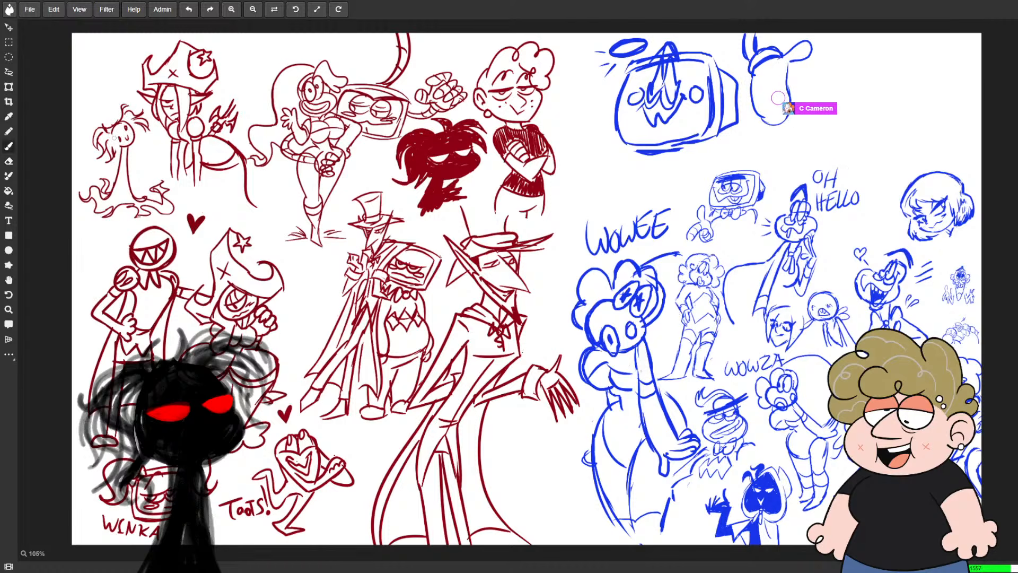
- Fill in the shadow character's torso in solid red and shape a clawed hand resting against its chest
key("ctrl")
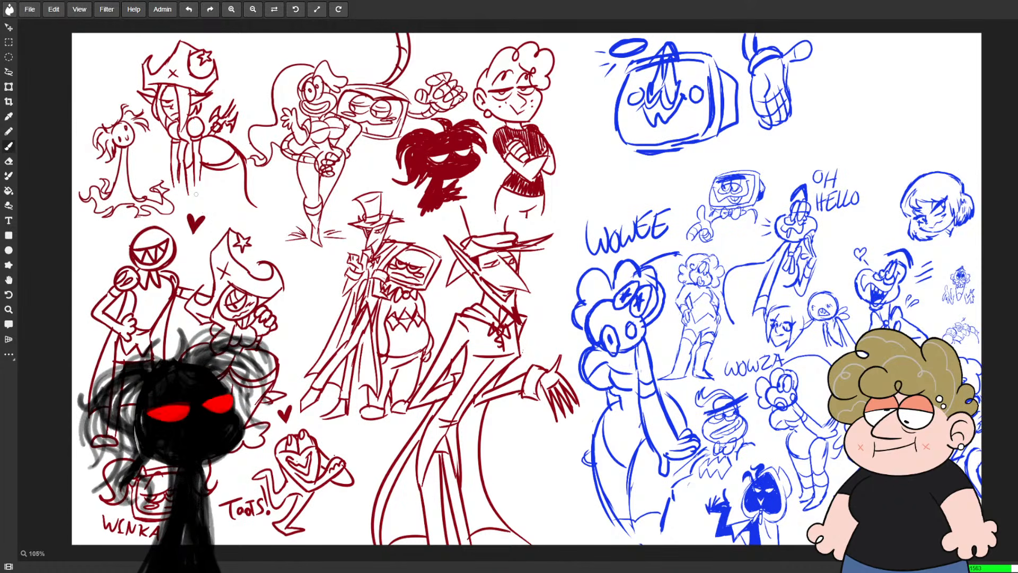
key("e")
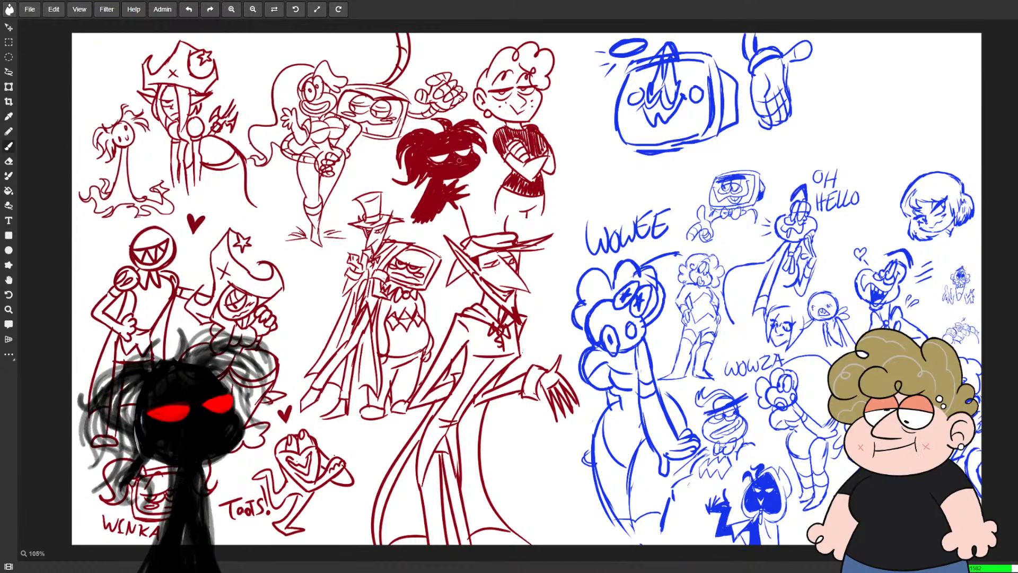
mouse_move(409, 232)
left_mouse_down()
mouse_move(424, 218)
mouse_move(434, 230)
left_mouse_up()
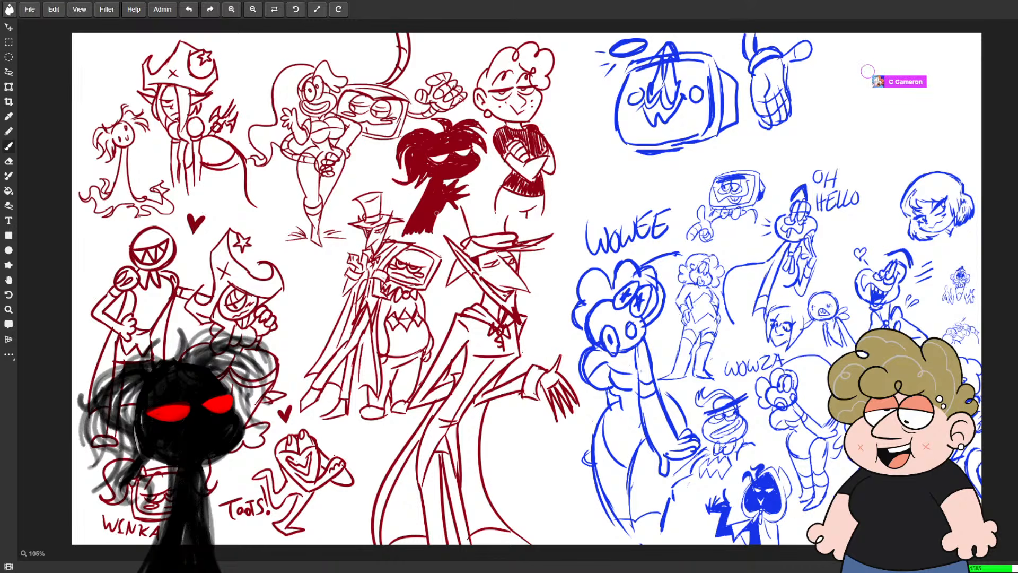
- Touch up the caped figure's line work, erasing stray marks and redrawing short strokes
key("e")
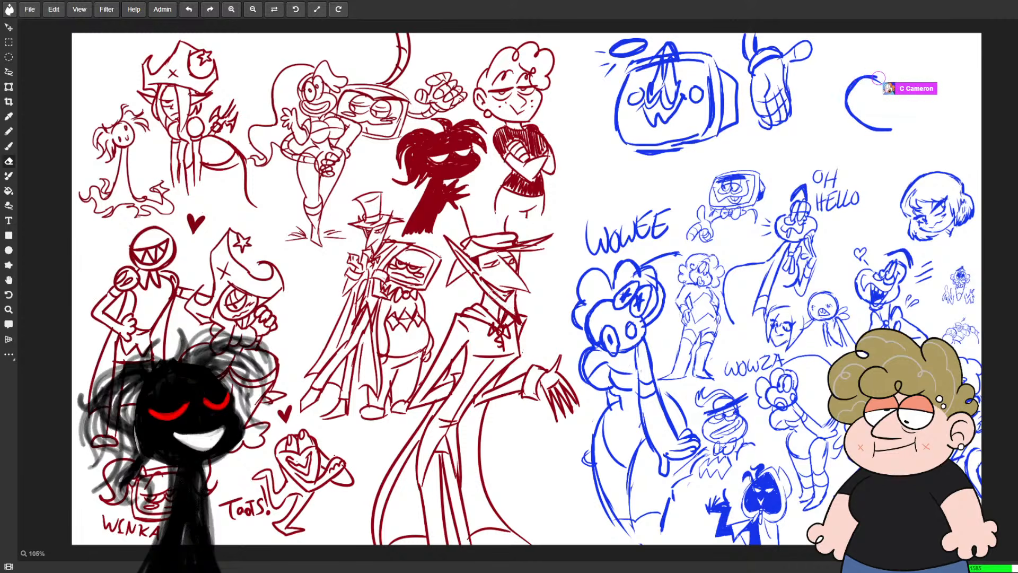
key("b")
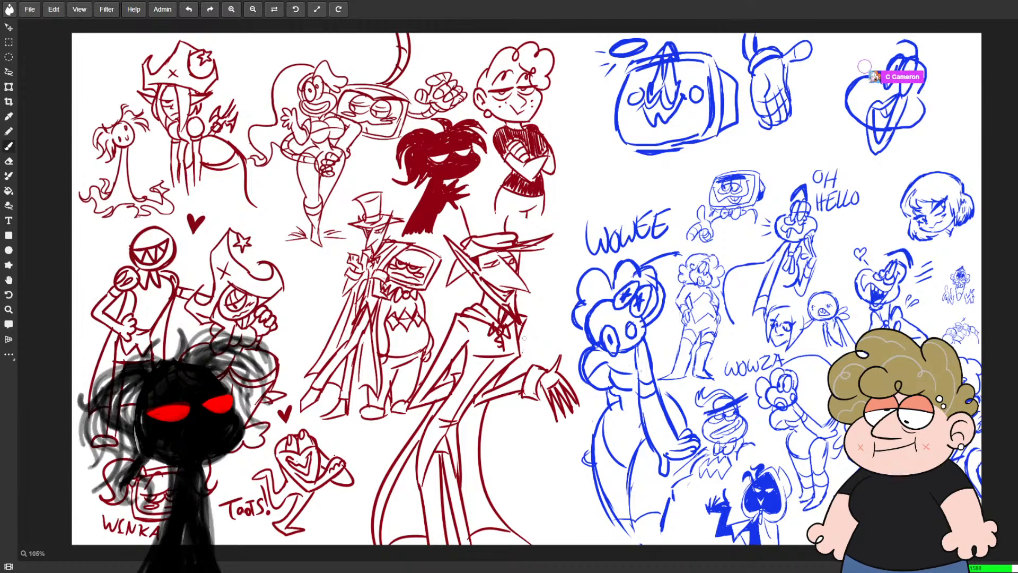
key("e")
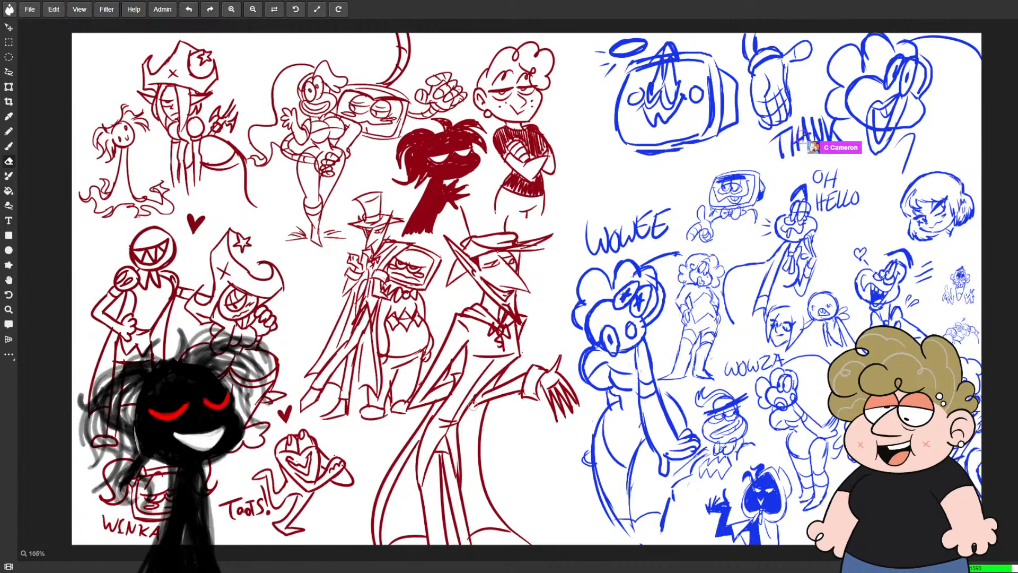
key("b")
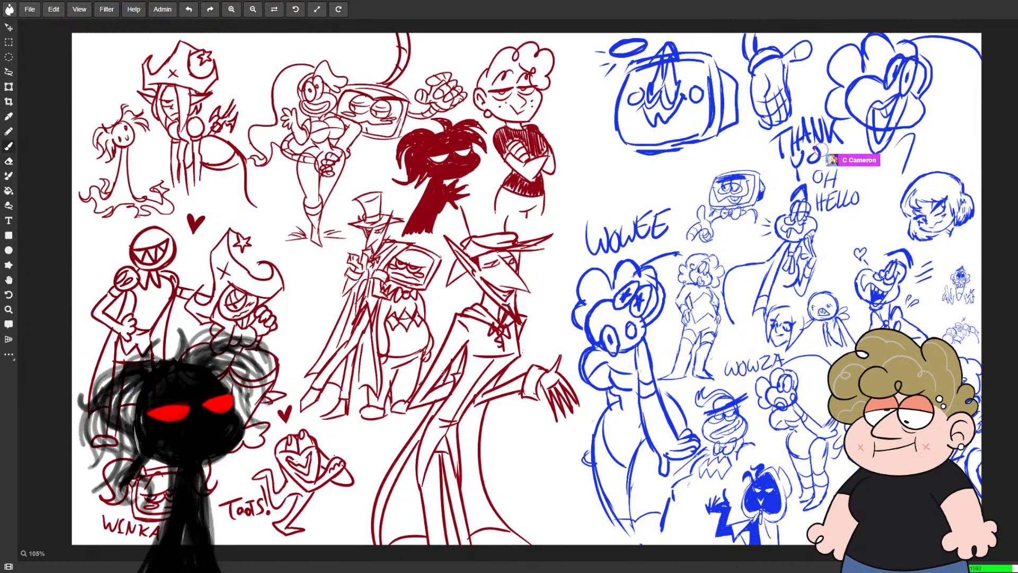
key("e")
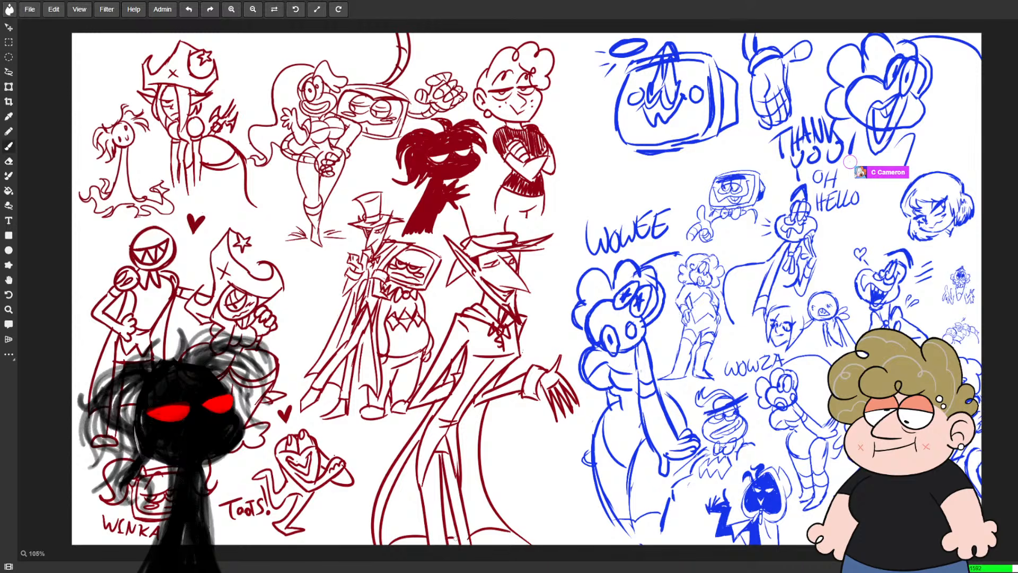
key("b")
key("e")
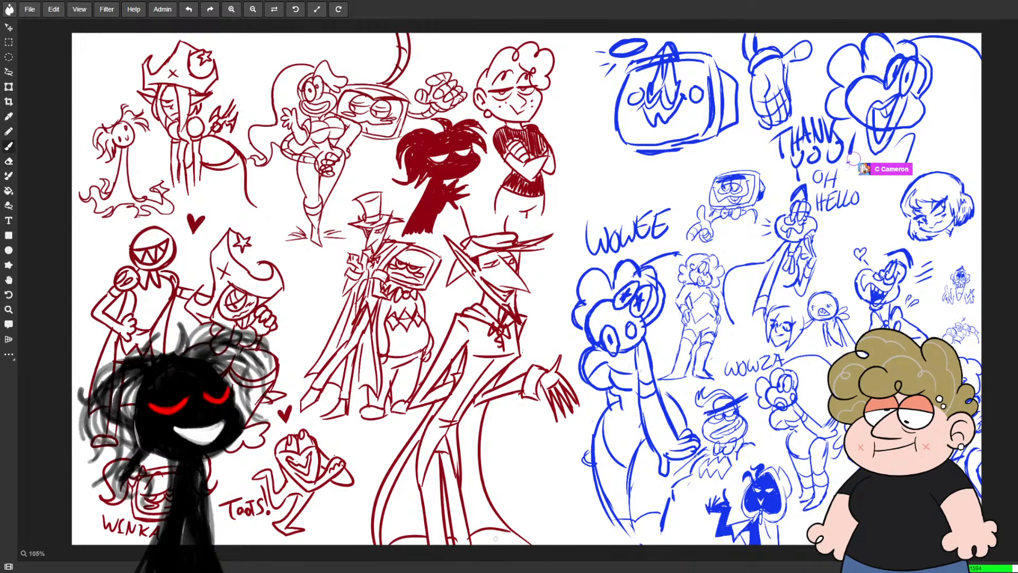
key("e")
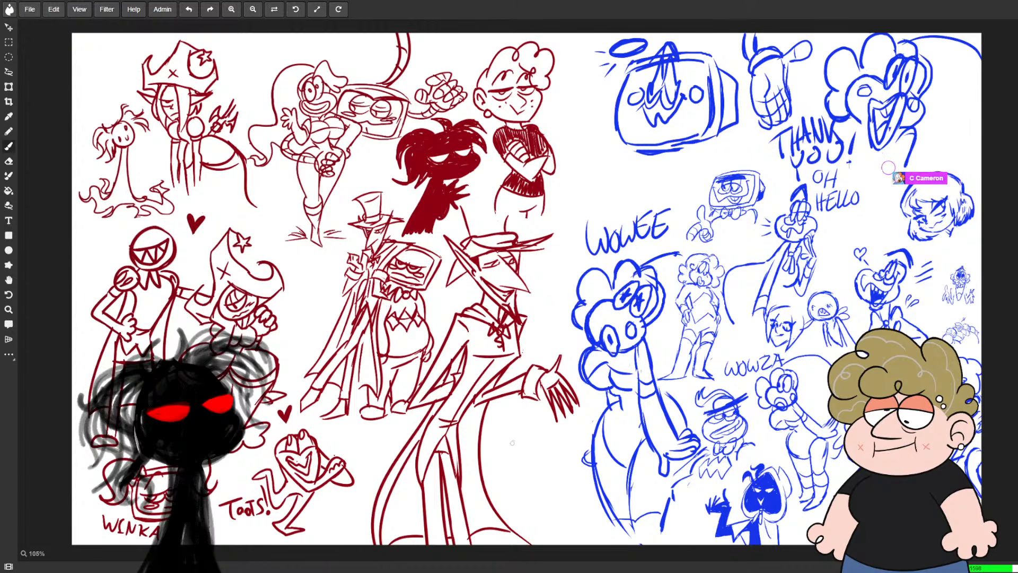
- Draw a pair of oval eyes below the caped figure's hand, then lasso them, scale them down and deselect
mouse_move(518, 446)
left_mouse_down()
mouse_move(539, 445)
mouse_move(526, 425)
mouse_move(537, 456)
left_mouse_up()
key("ctrl+z")
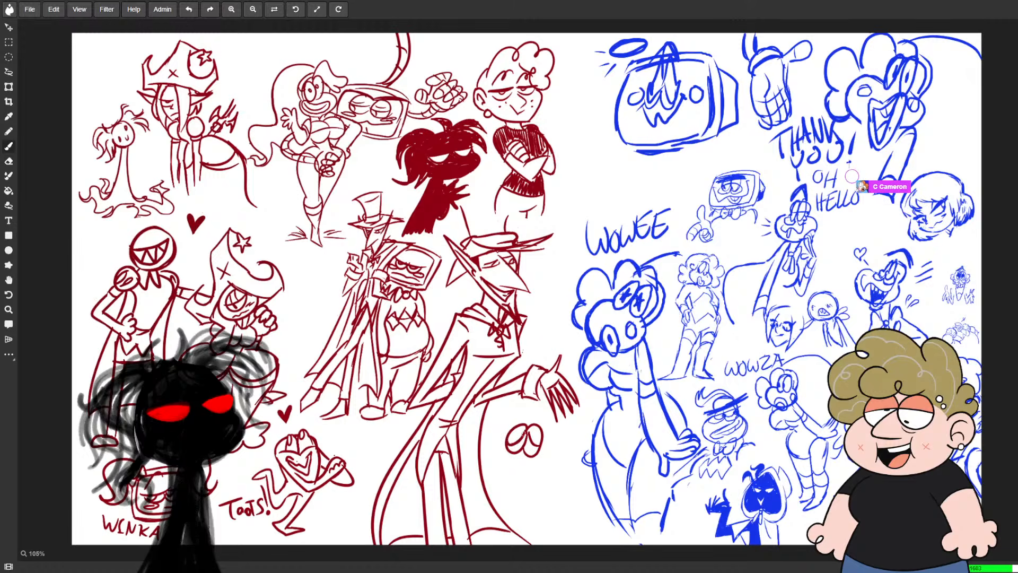
key("l")
mouse_move(533, 413)
left_mouse_down()
mouse_move(547, 419)
mouse_move(544, 444)
left_mouse_up()
key("t")
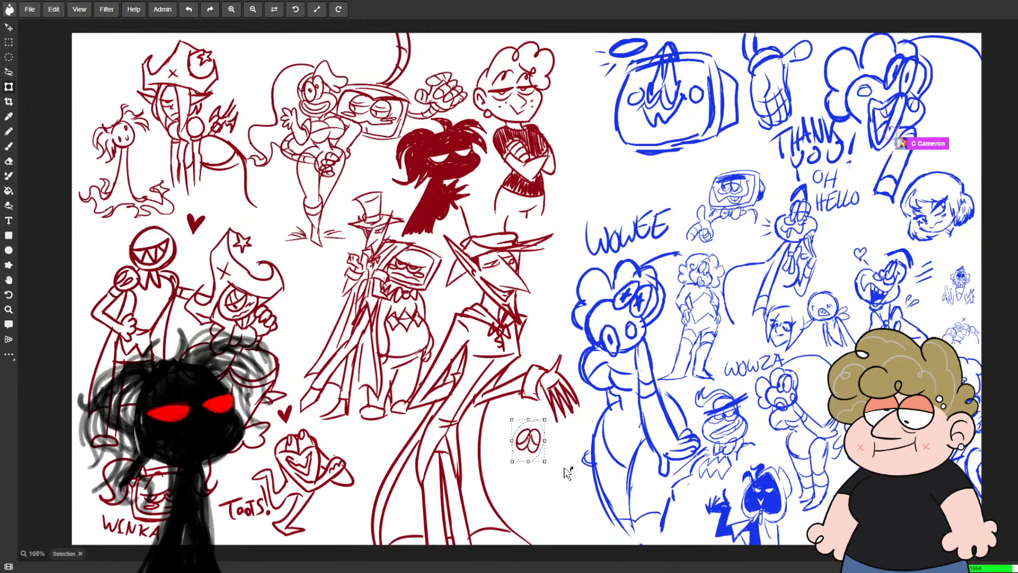
key("ctrl+d")
key("b")
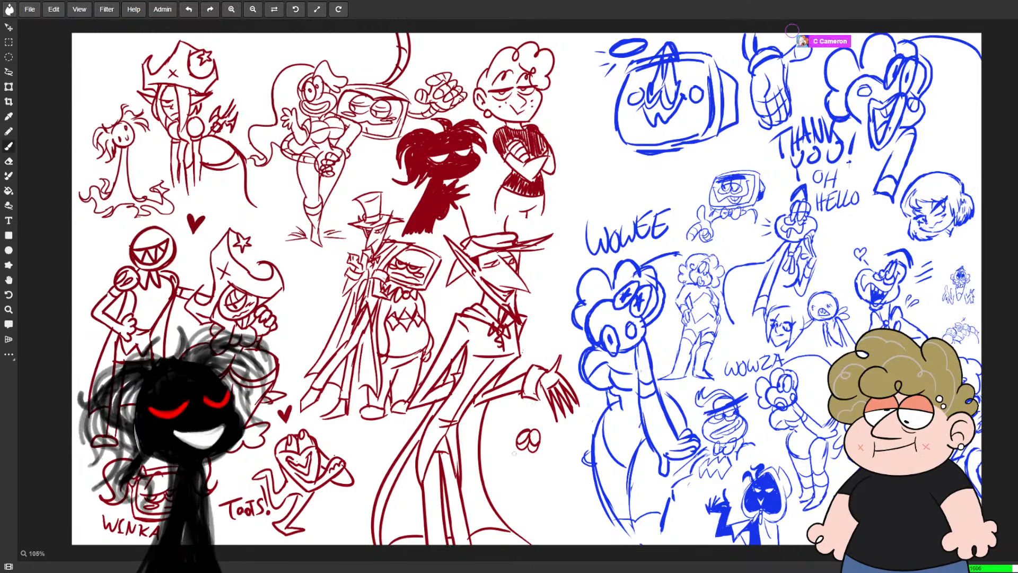
- Refine the small pair of eyes and draw a thick curved lock arching over them
key("e")
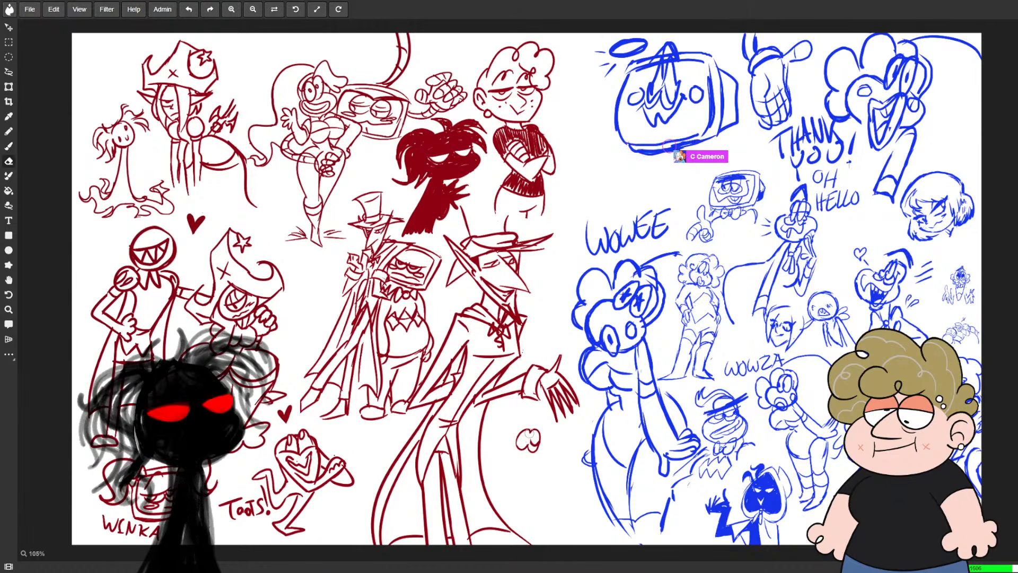
key("b")
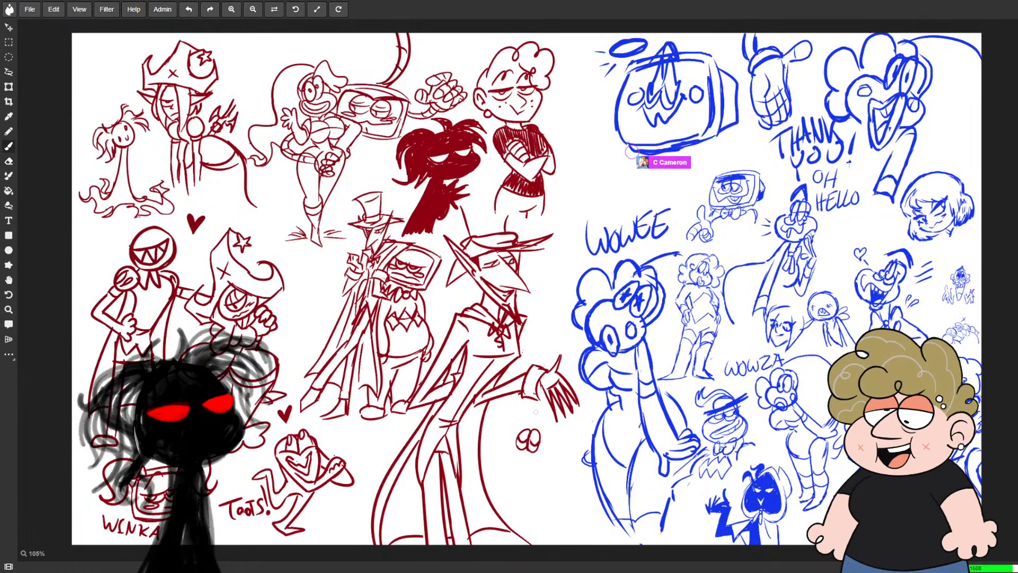
mouse_move(531, 431)
left_mouse_down()
mouse_move(516, 414)
mouse_move(505, 433)
mouse_move(520, 415)
left_mouse_up()
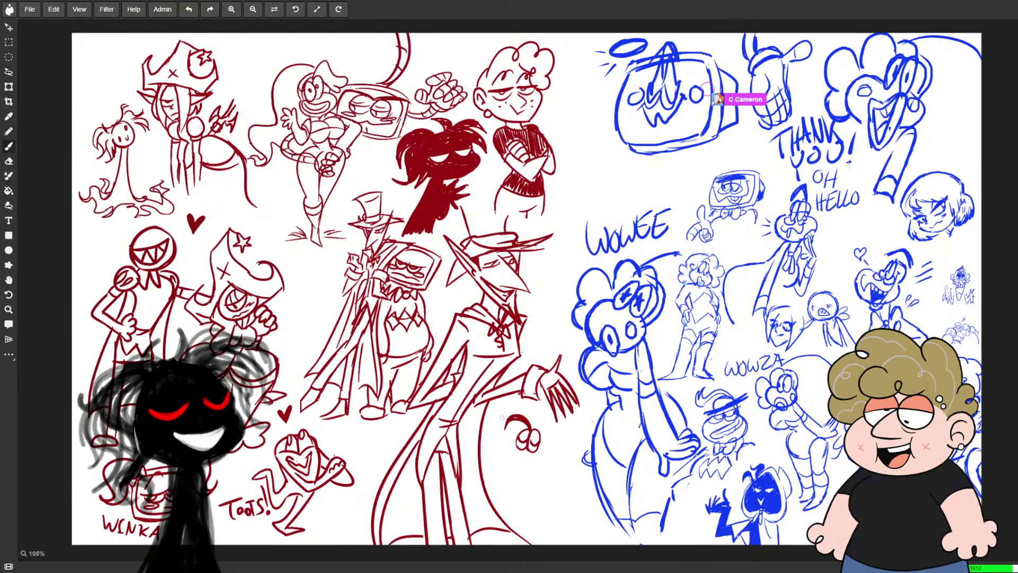
- Draw the new face's smiling snout and chin, and shape a tapered curved lock on the opposite side of the eyes
left_click_drag(530, 427, 554, 459)
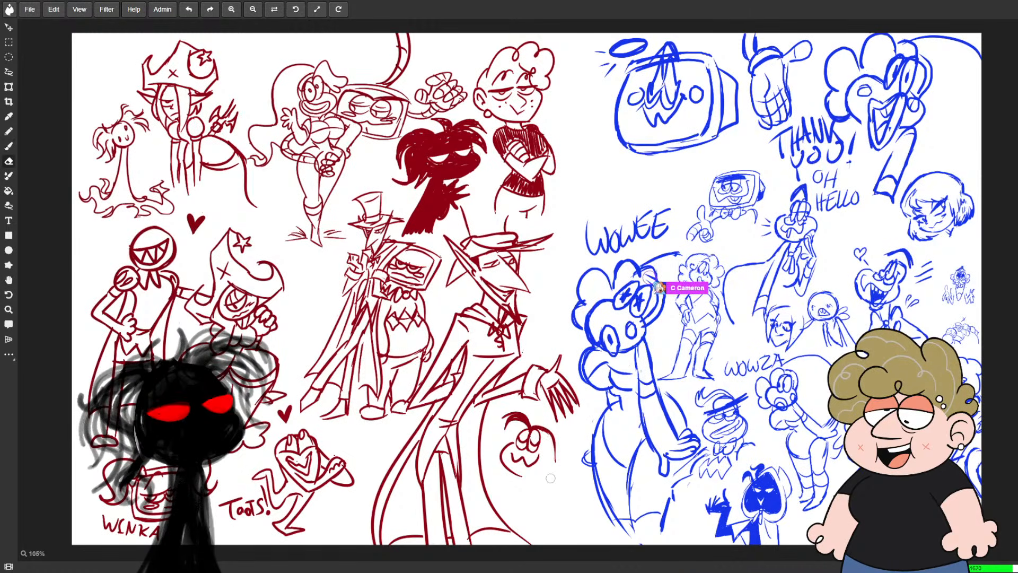
key("e")
mouse_move(556, 458)
left_mouse_down()
mouse_move(532, 426)
mouse_move(559, 441)
left_mouse_up()
key("b")
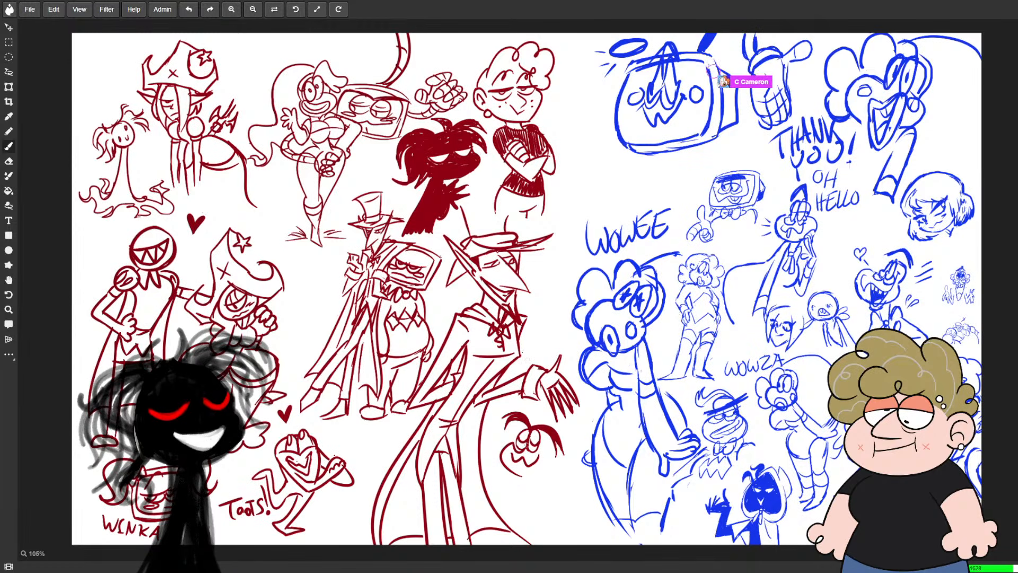
- Lasso the new face below the caped figure's hand, scale it down, tilt it slightly and deselect
key("l")
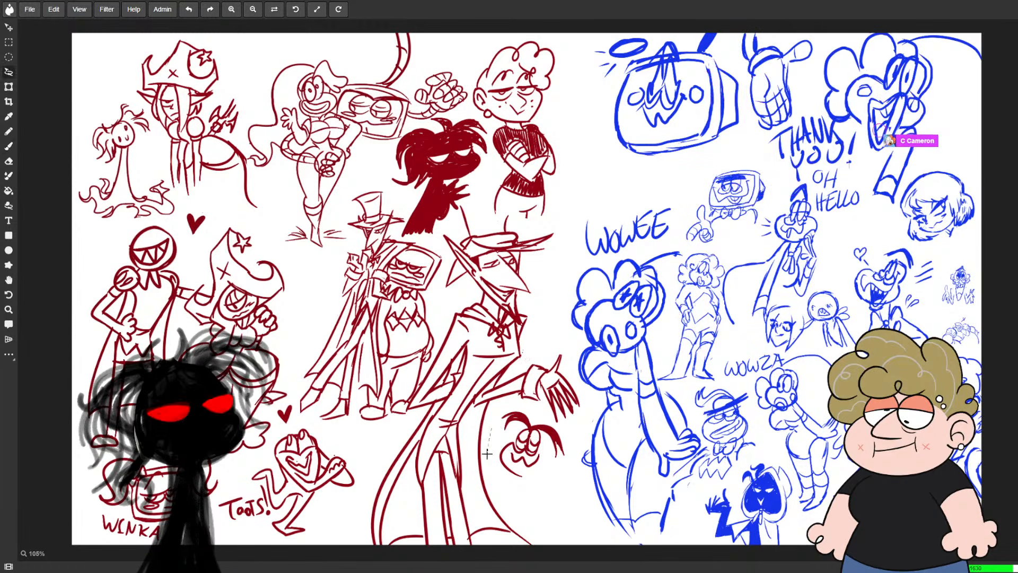
mouse_move(487, 453)
left_mouse_down()
mouse_move(567, 469)
mouse_move(572, 442)
mouse_move(518, 405)
mouse_move(493, 448)
left_mouse_up()
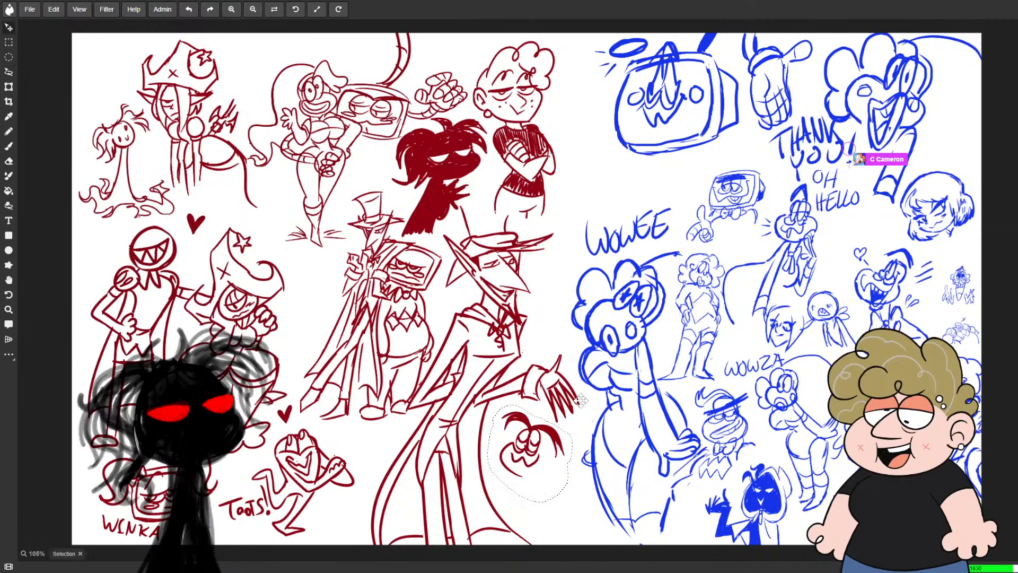
left_click(8, 87)
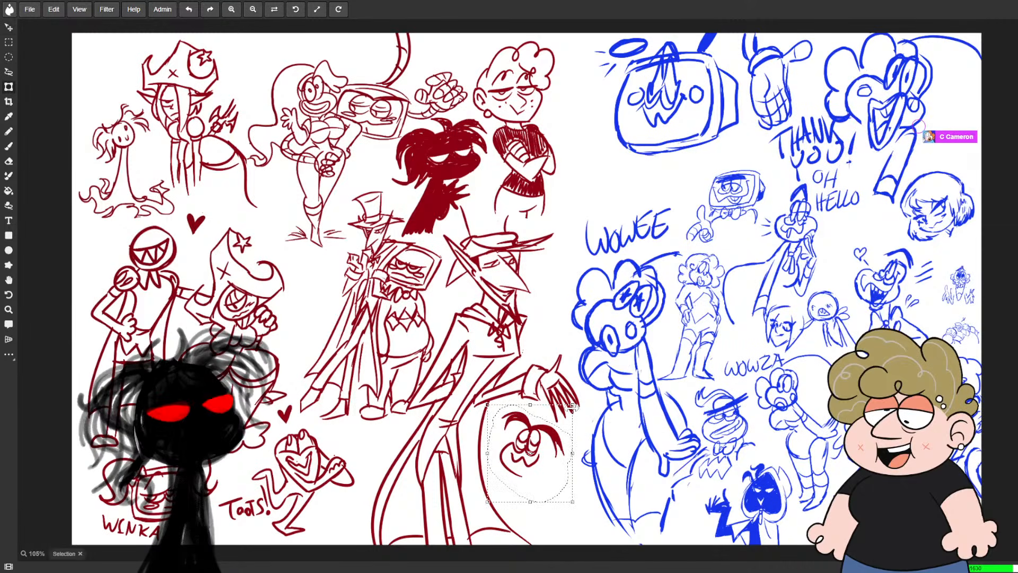
mouse_move(572, 407)
left_mouse_down()
mouse_move(541, 432)
mouse_move(575, 400)
mouse_move(587, 420)
mouse_move(573, 445)
left_mouse_up()
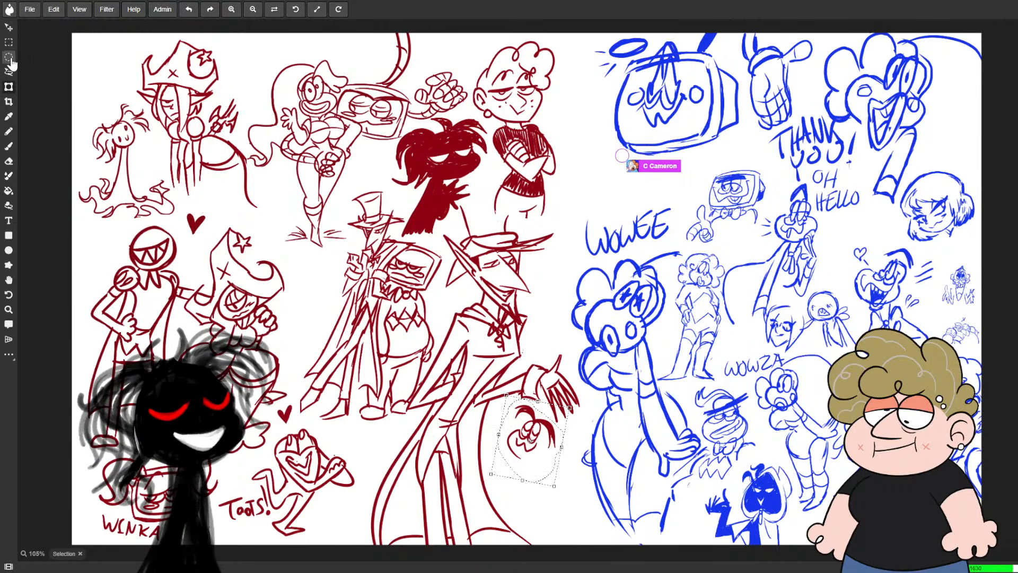
key("b")
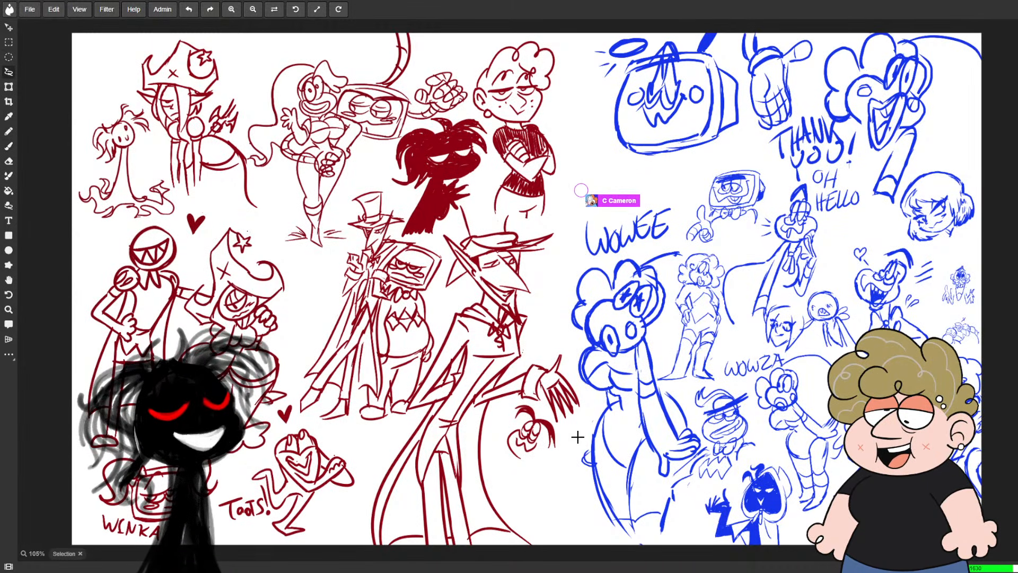
left_click(578, 416)
key("b")
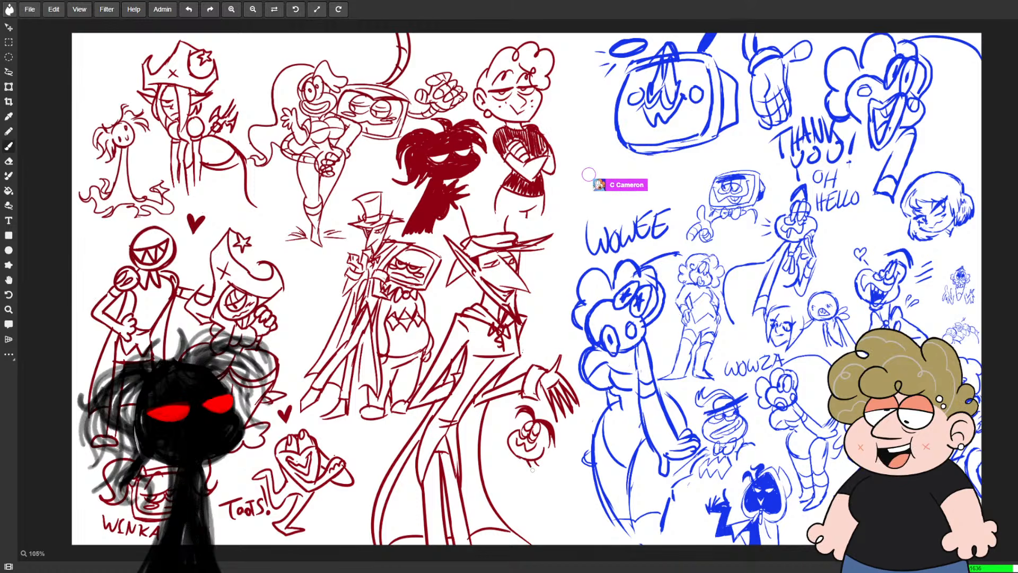
left_click_drag(529, 466, 556, 544)
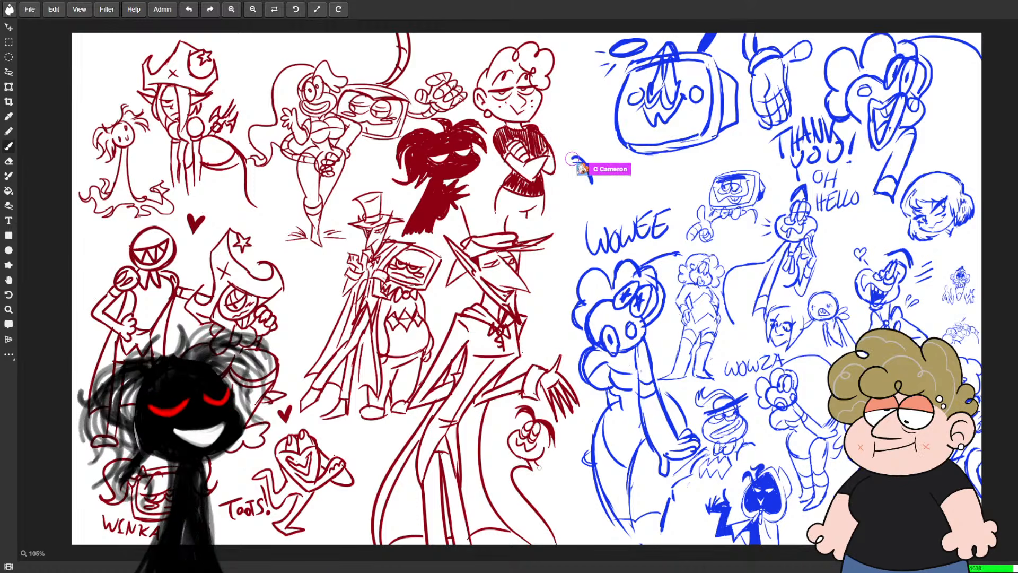
left_click_drag(538, 467, 573, 533)
key("ctrl+z")
key("ctrl+z")
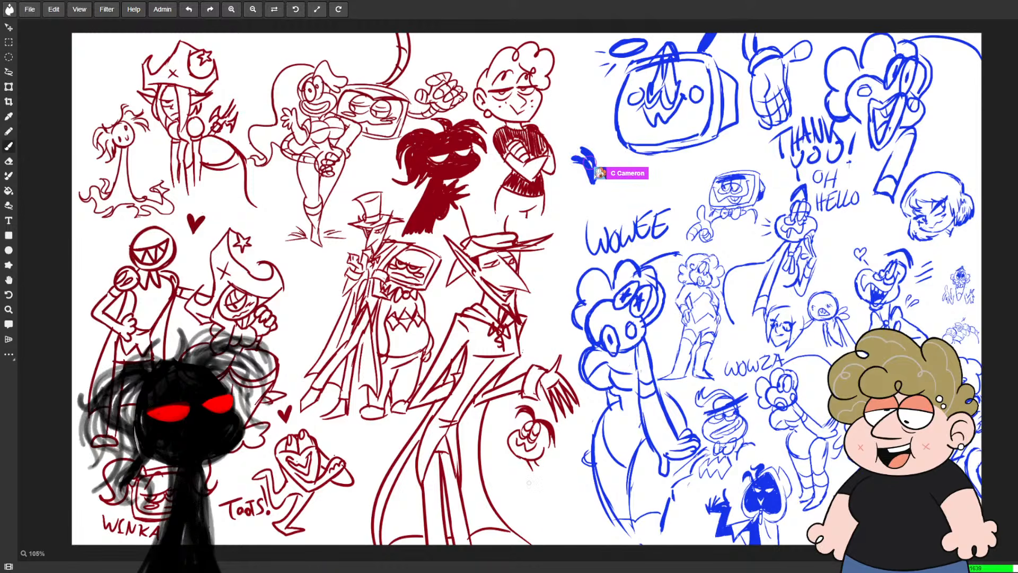
- Draw the small character's neck, torso, raised hand and ruffled base, erasing and redrawing the overlapping lines at the waist
left_click_drag(527, 473, 534, 534)
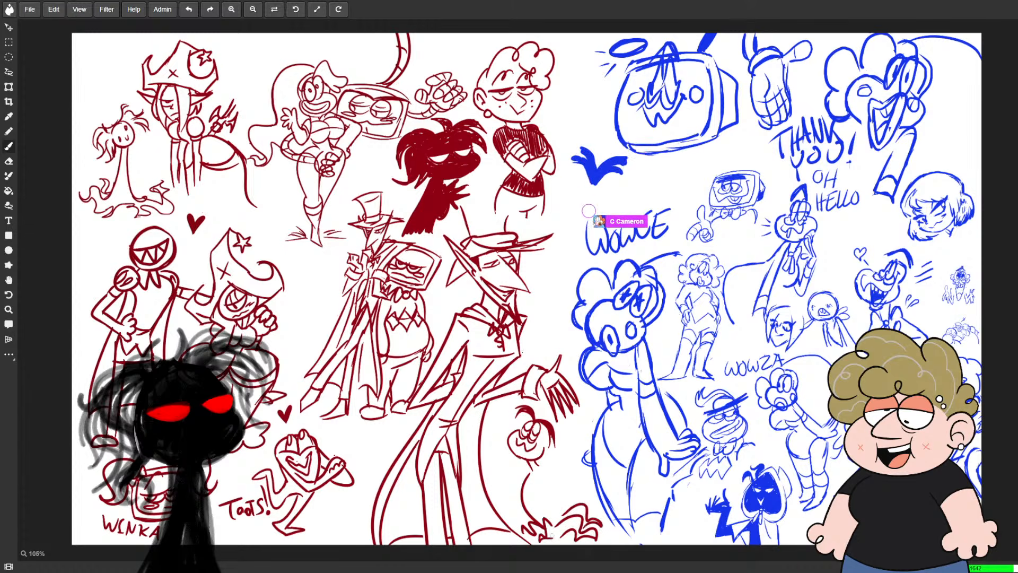
key("e")
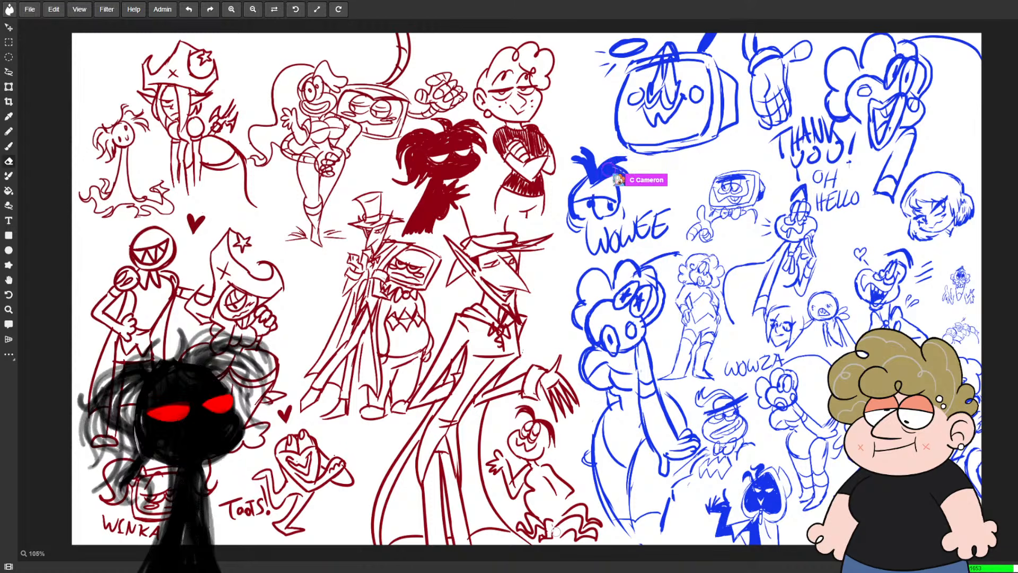
key("e")
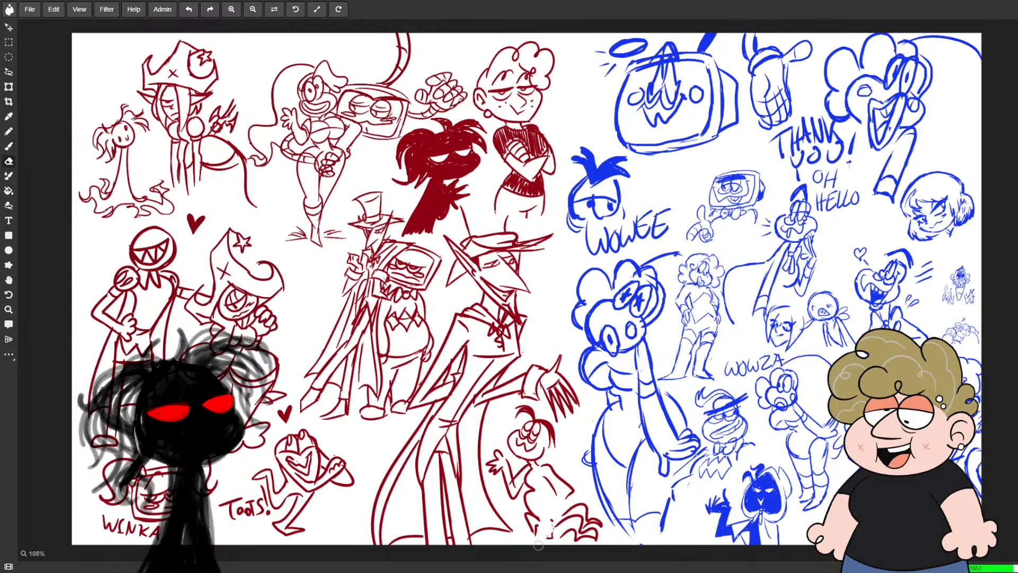
key("b")
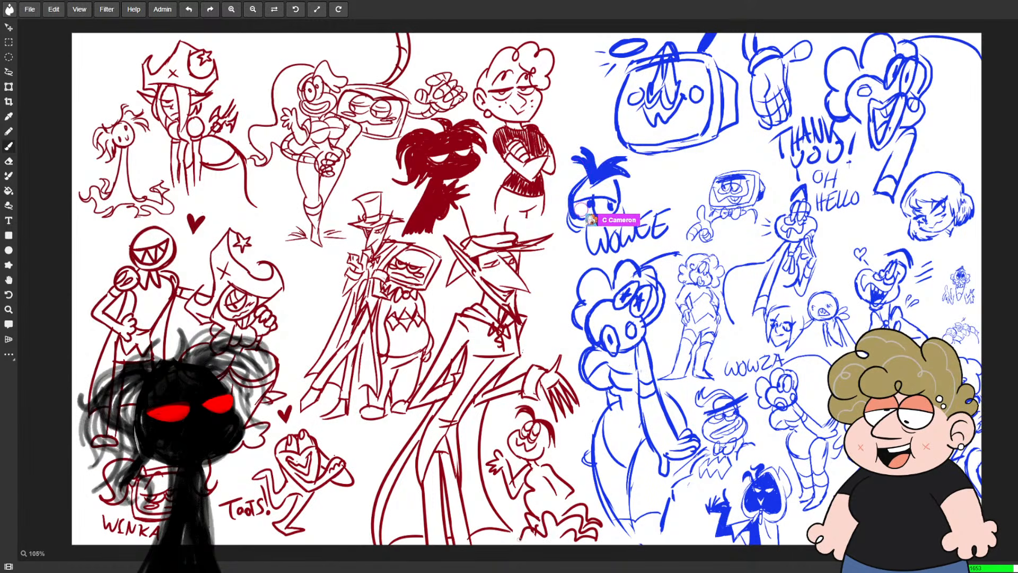
key("e")
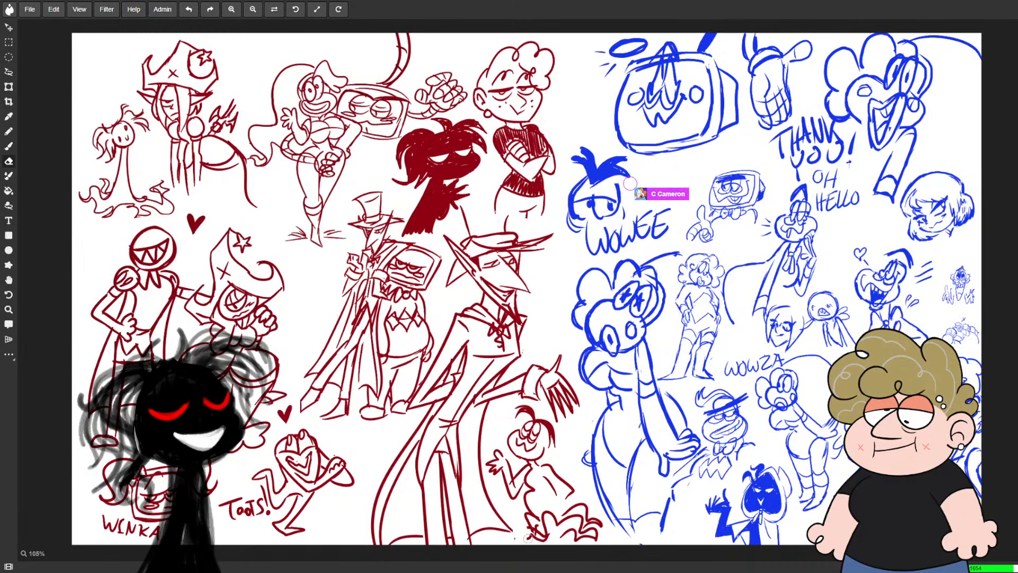
- Add a bow tie and a filled heart beside the small character's head, and clean up the raised hand
key("b")
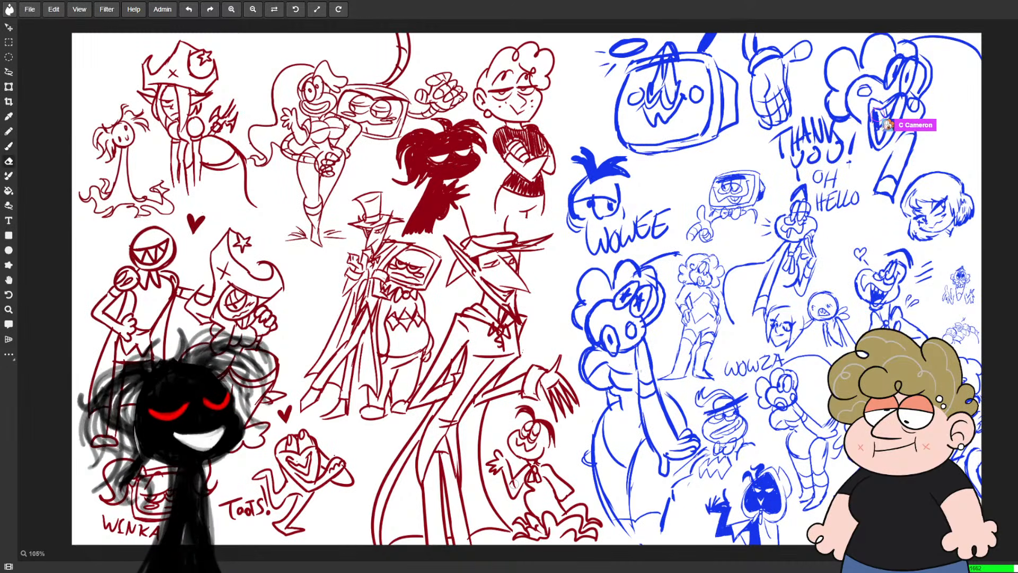
key("e")
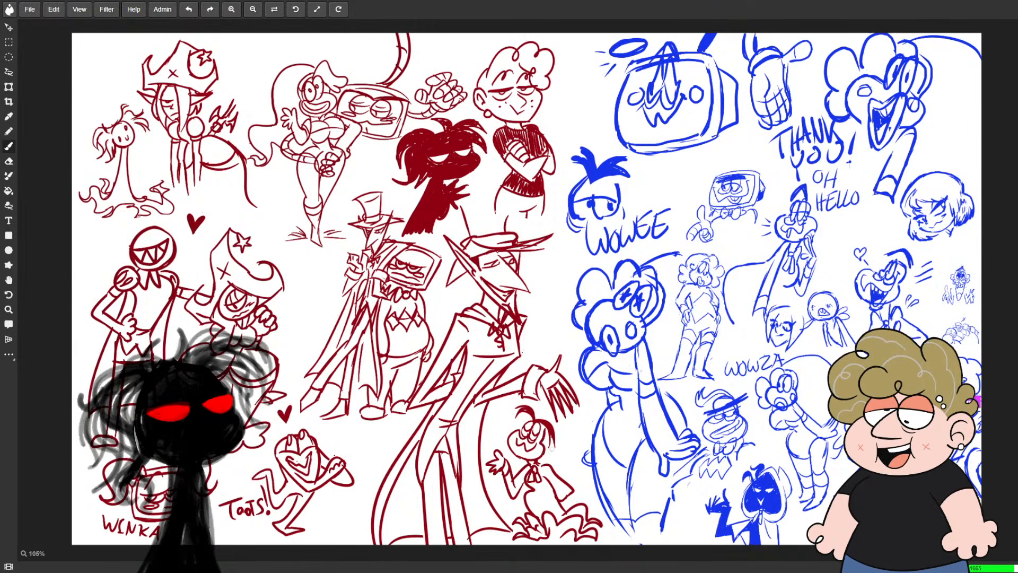
left_click_drag(498, 424, 494, 437)
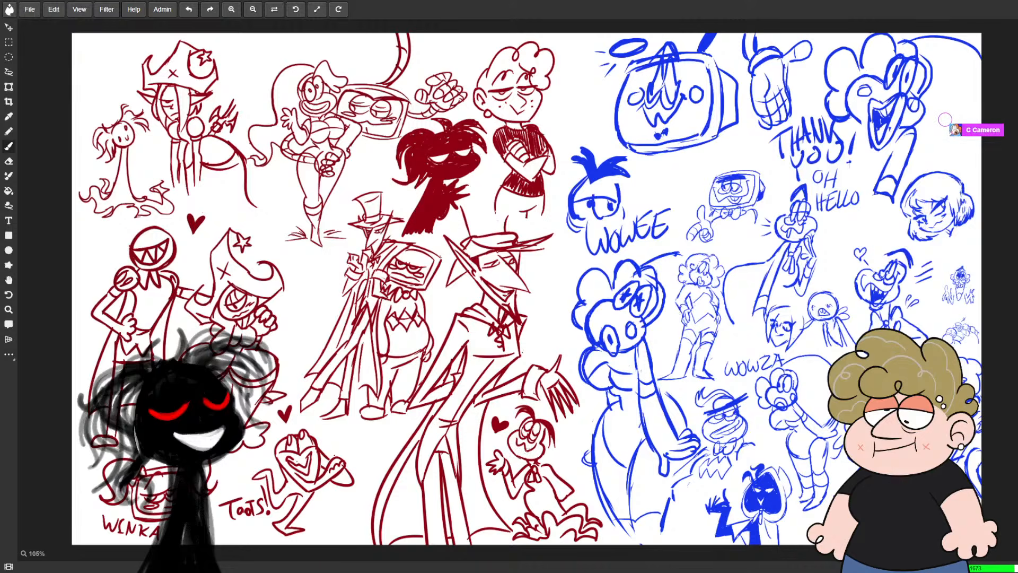
key("e")
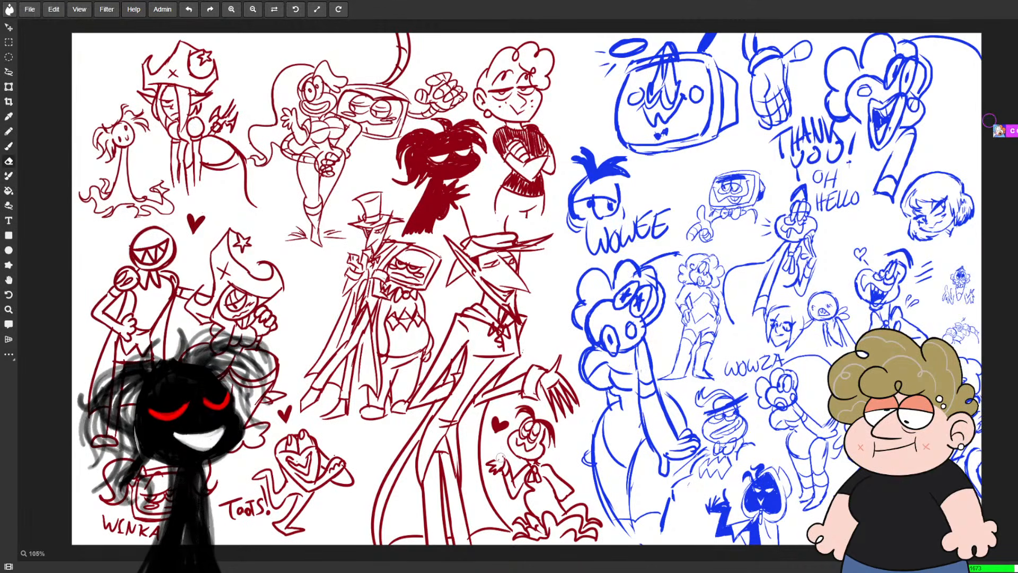
key("e")
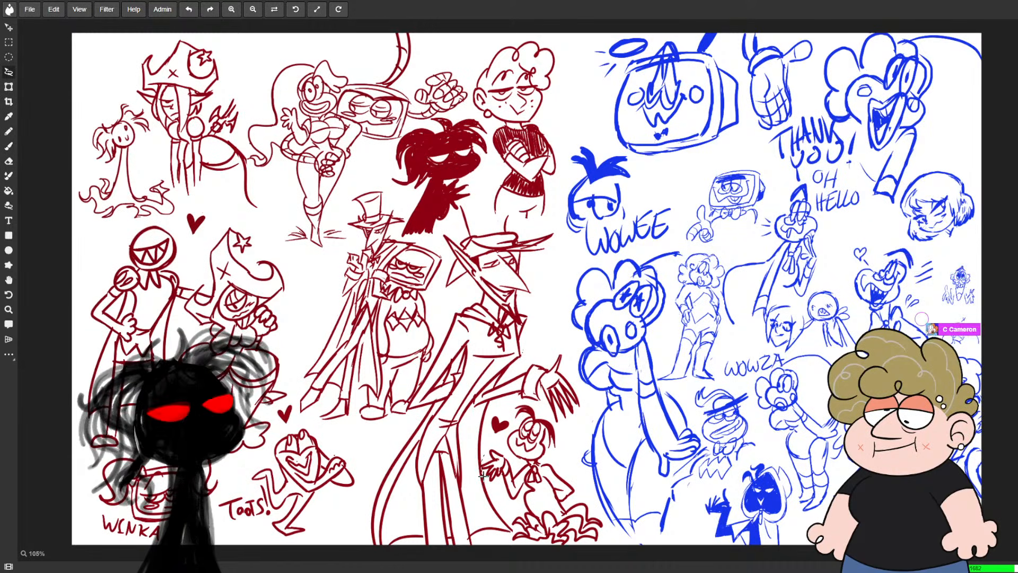
- Lasso the small character with its heart, scale it down, shift it away from the cape's edge and deselect
mouse_move(476, 447)
left_mouse_down()
mouse_move(516, 530)
mouse_move(580, 556)
mouse_move(584, 461)
mouse_move(552, 419)
mouse_move(503, 404)
left_mouse_up()
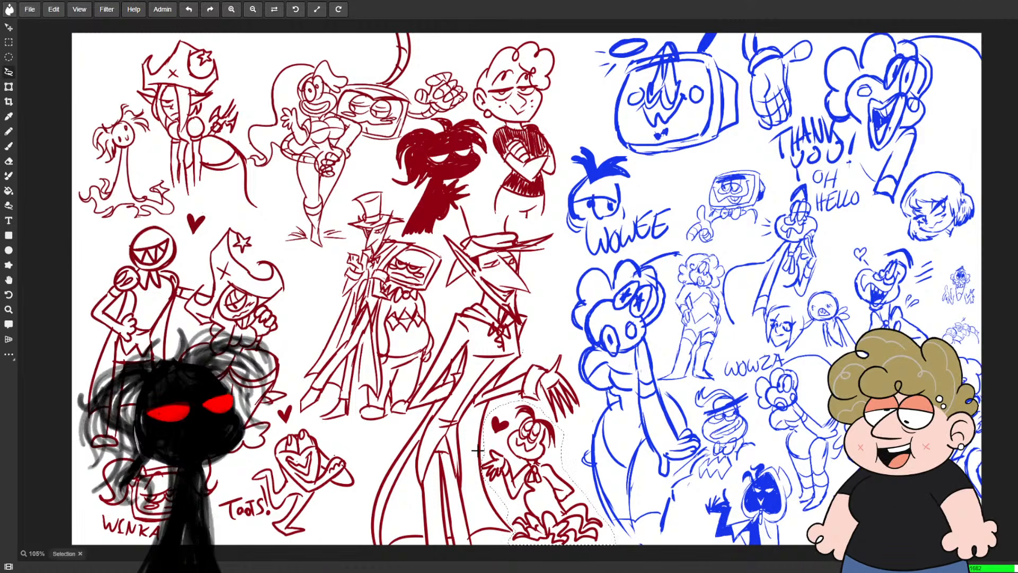
left_click(9, 87)
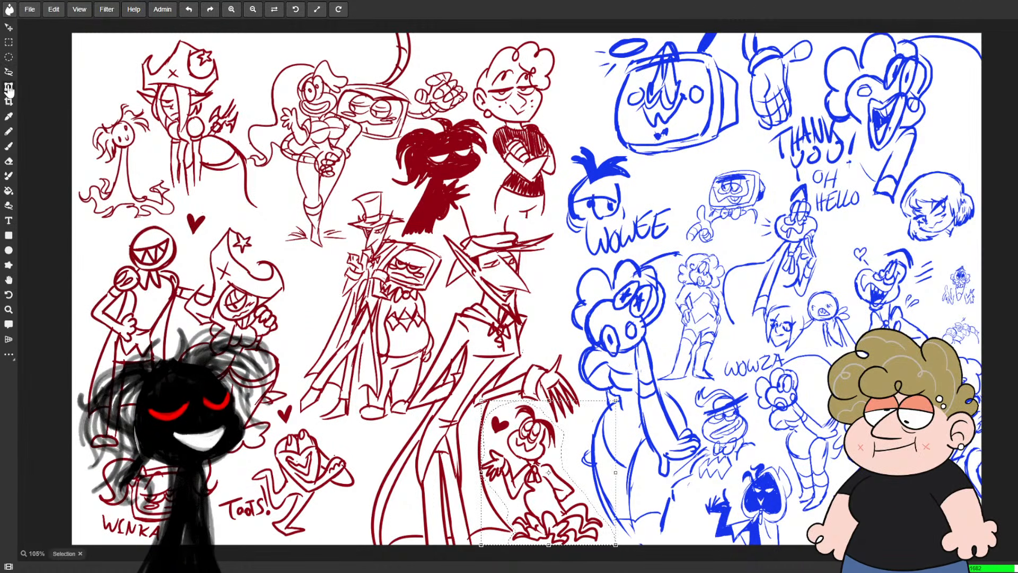
left_click_drag(614, 403, 599, 418)
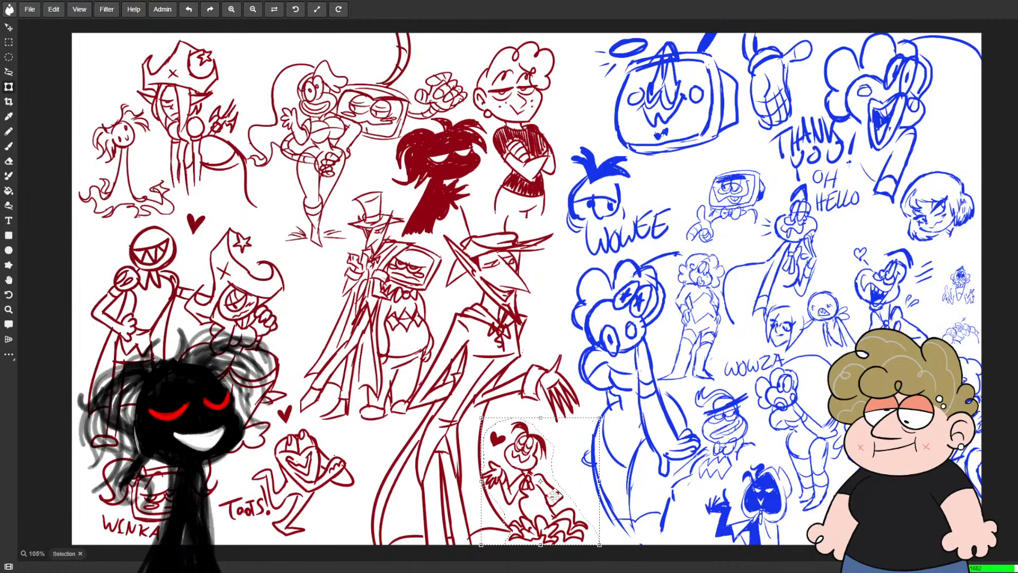
left_click_drag(550, 493, 563, 489)
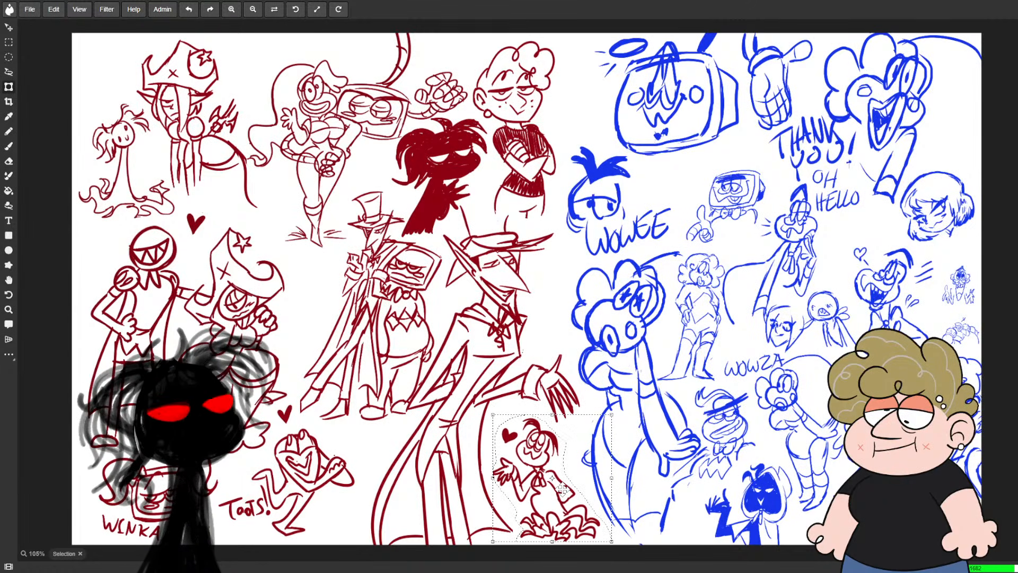
left_click(9, 42)
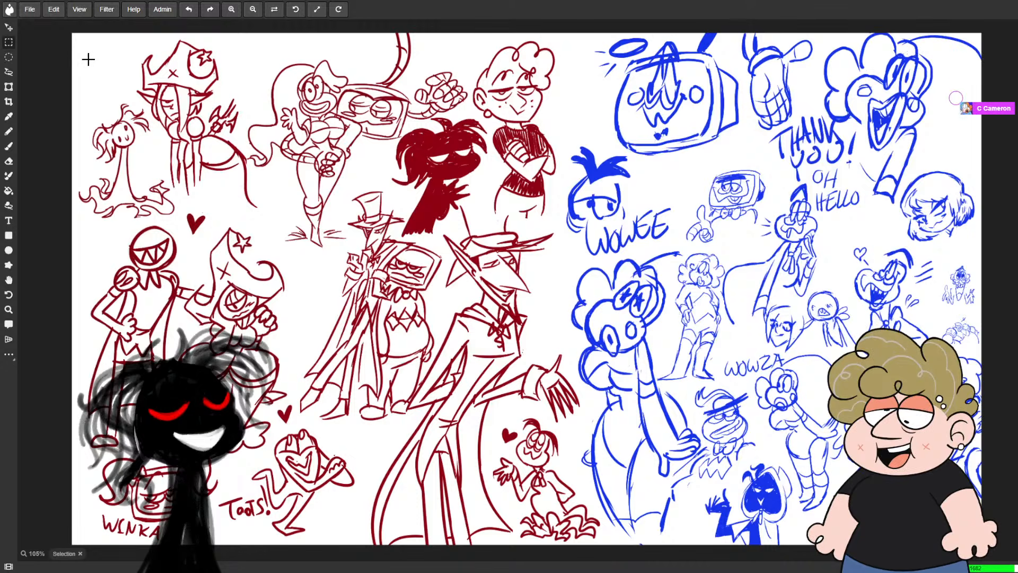
key("e")
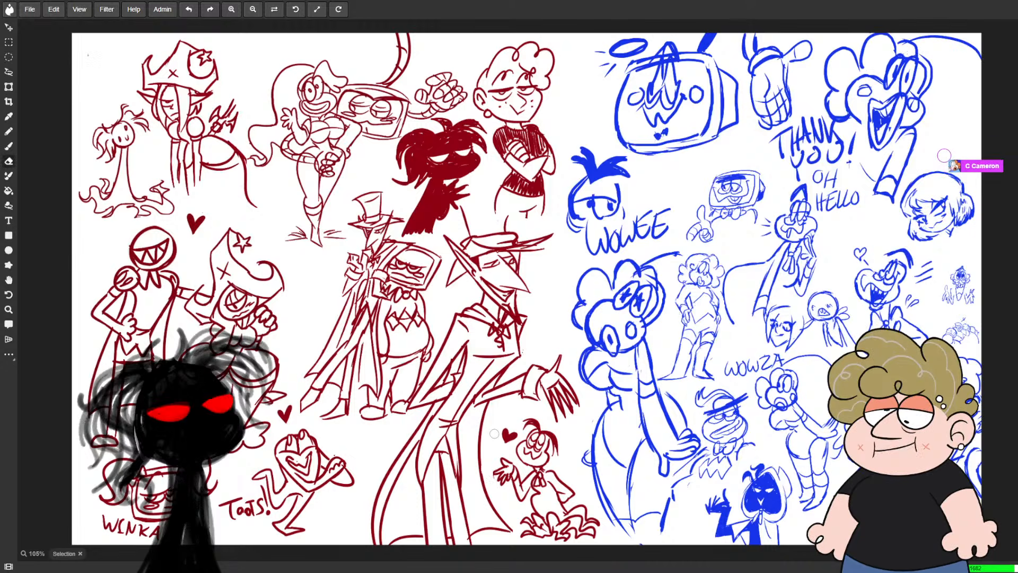
key("ctrl+d")
key("l")
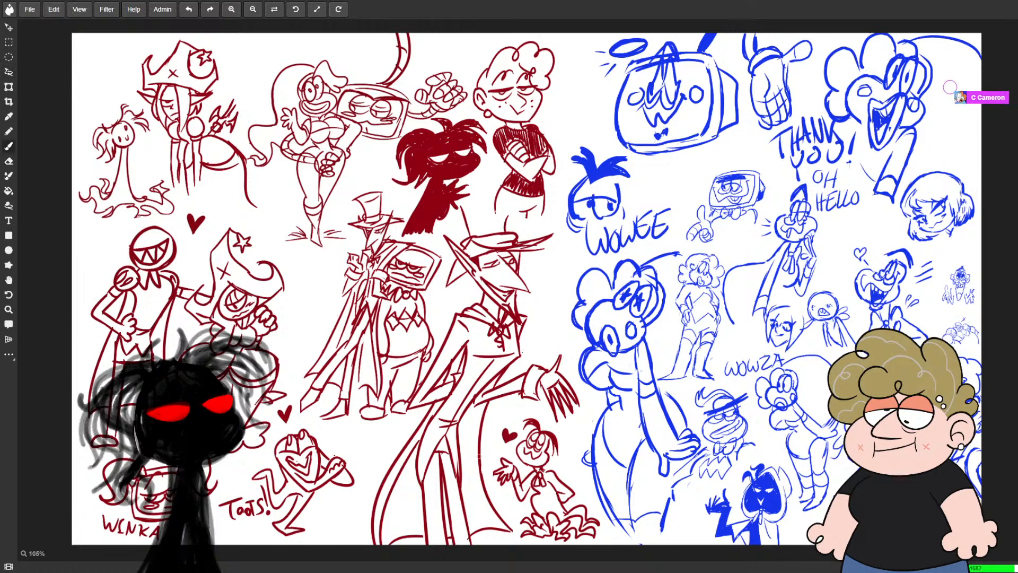
- Decorate the gaps around the dark red characters with five-pointed stars and a filled heart, erasing stray marks
key("e")
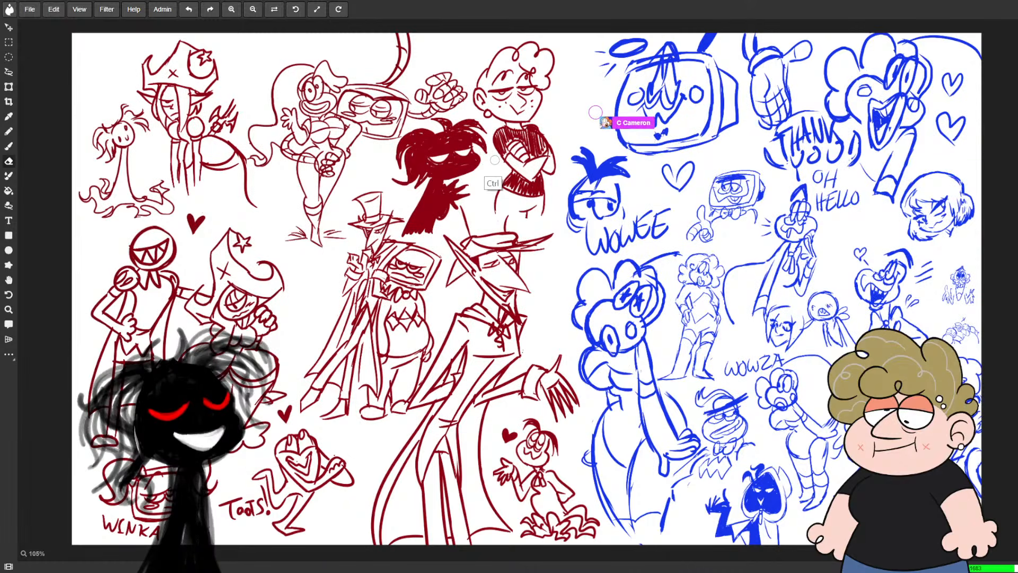
left_click_drag(461, 181, 451, 189)
key("b")
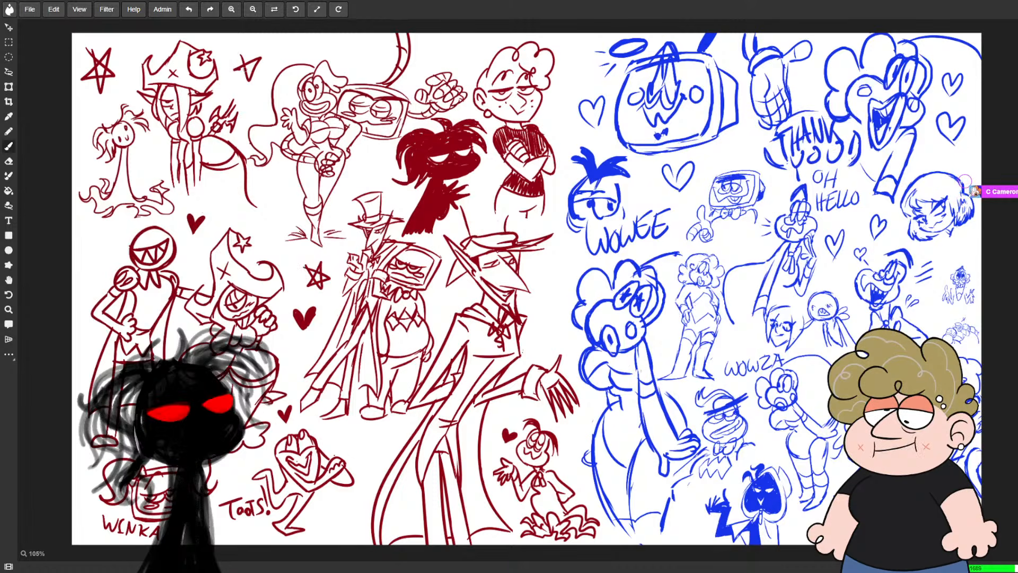
key("e")
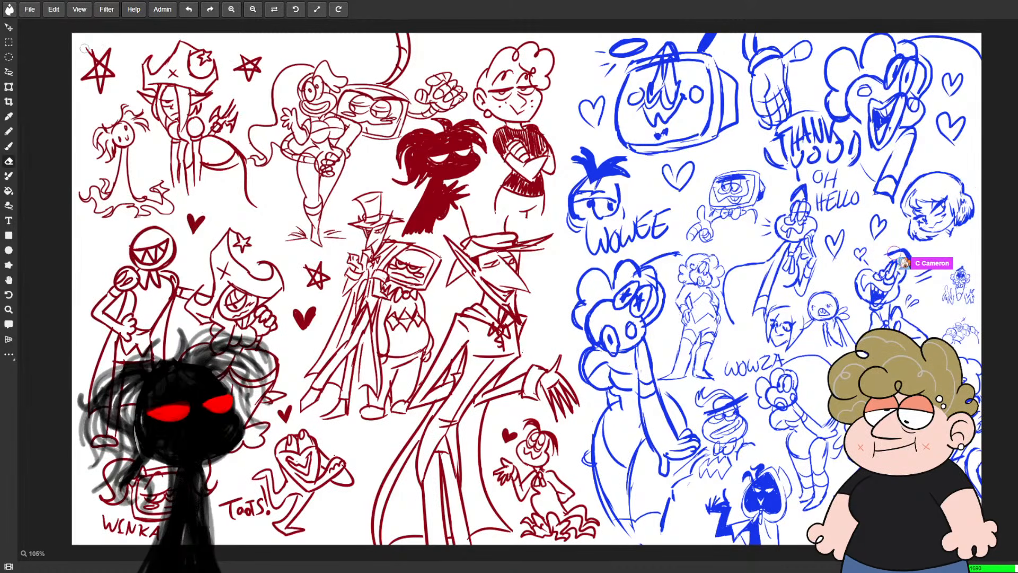
key("b")
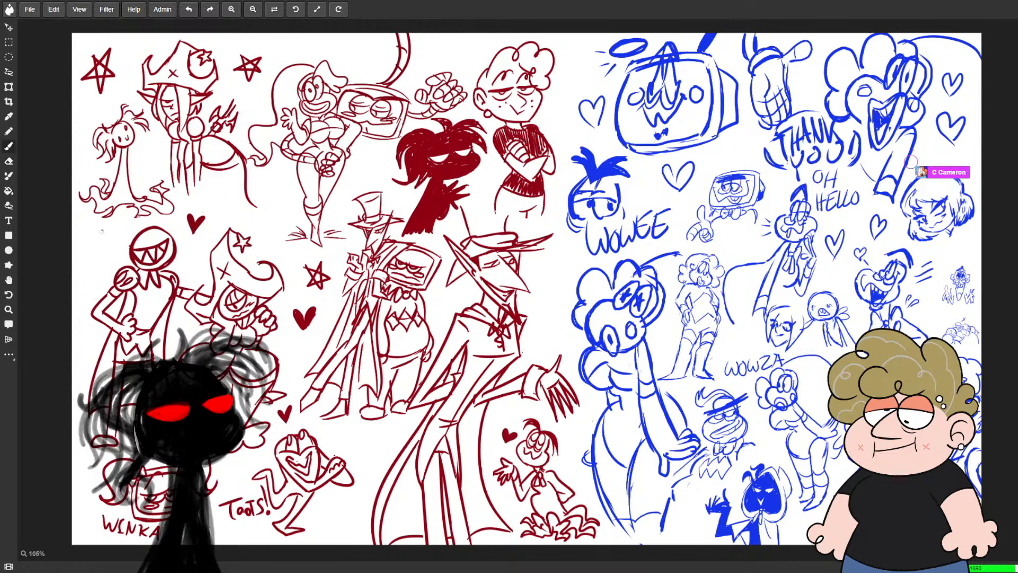
mouse_move(97, 231)
left_mouse_down()
mouse_move(88, 245)
mouse_move(96, 230)
left_mouse_up()
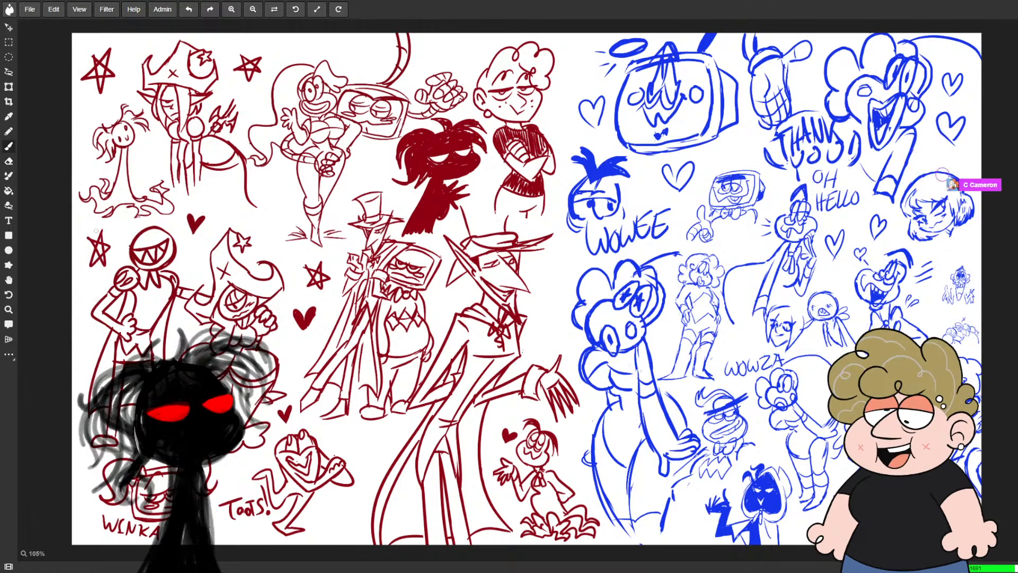